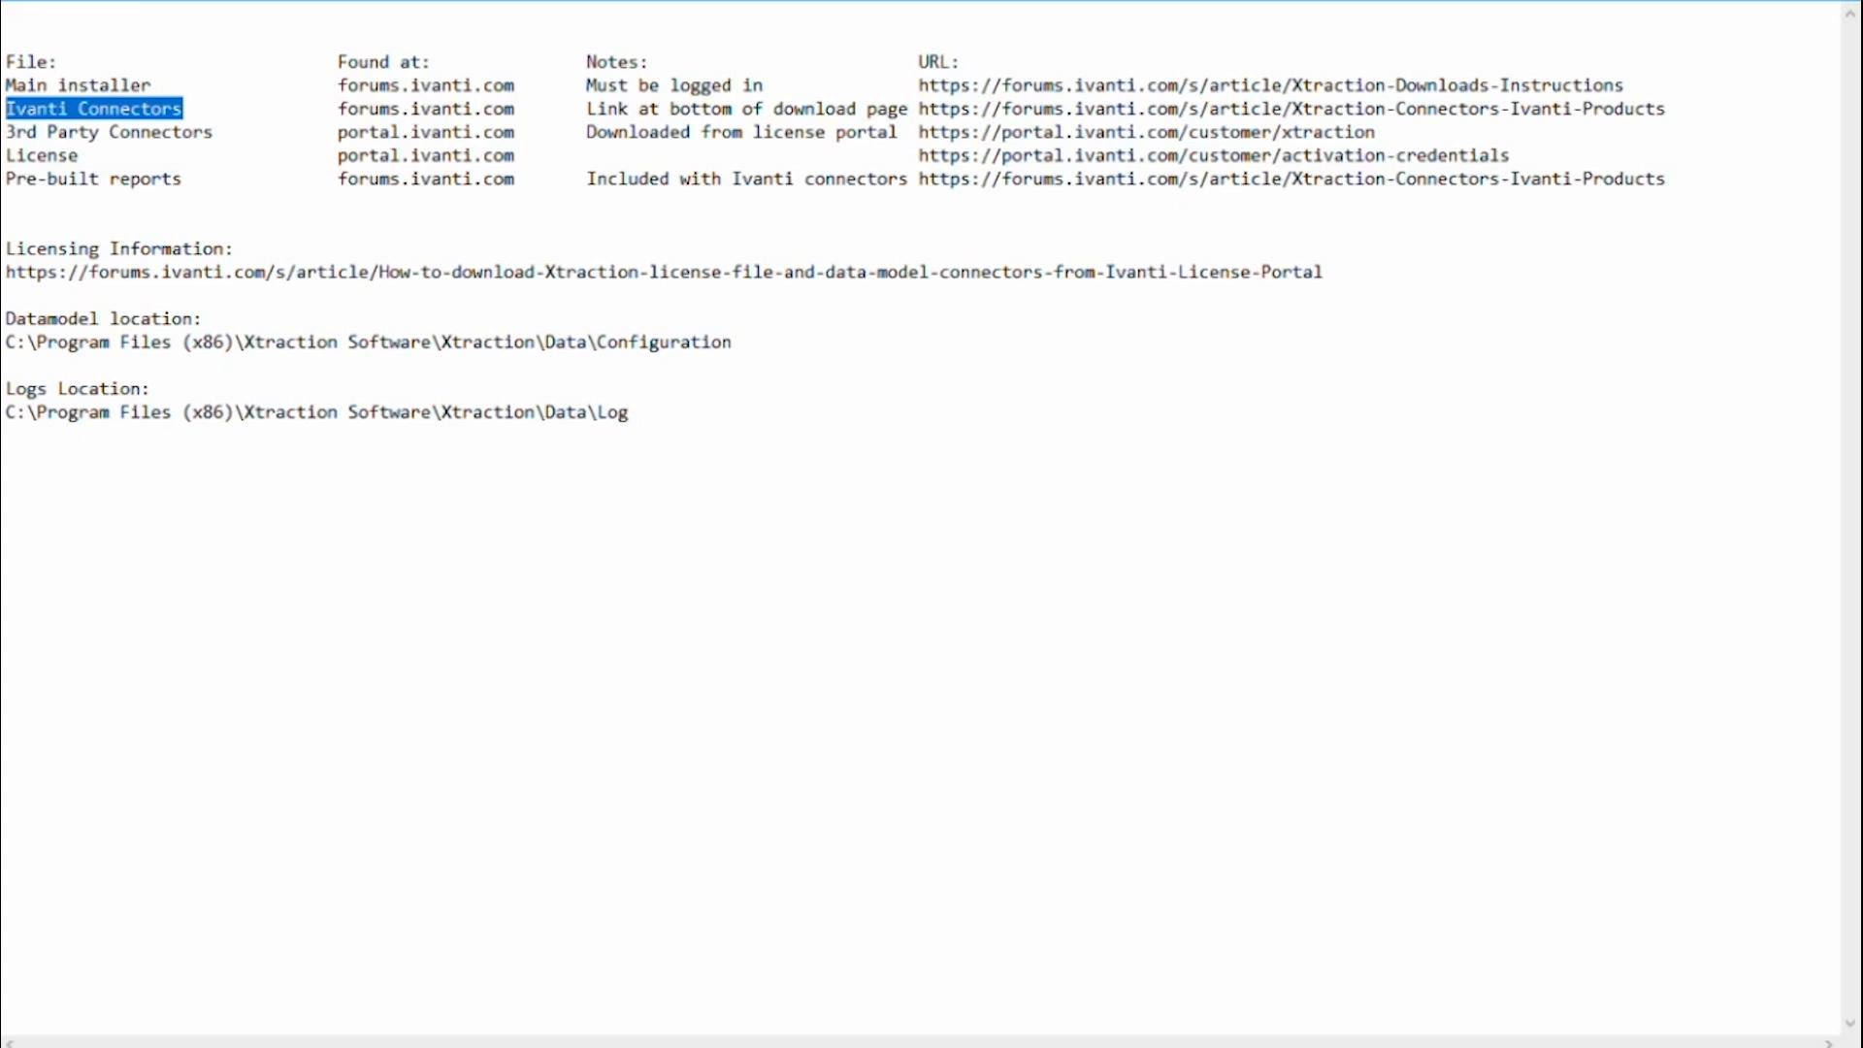
# Highlight the 3rd Party Connectors, License, Pre-built reports and Main installer rows in the Notepad table.
pyautogui.click(215, 132)
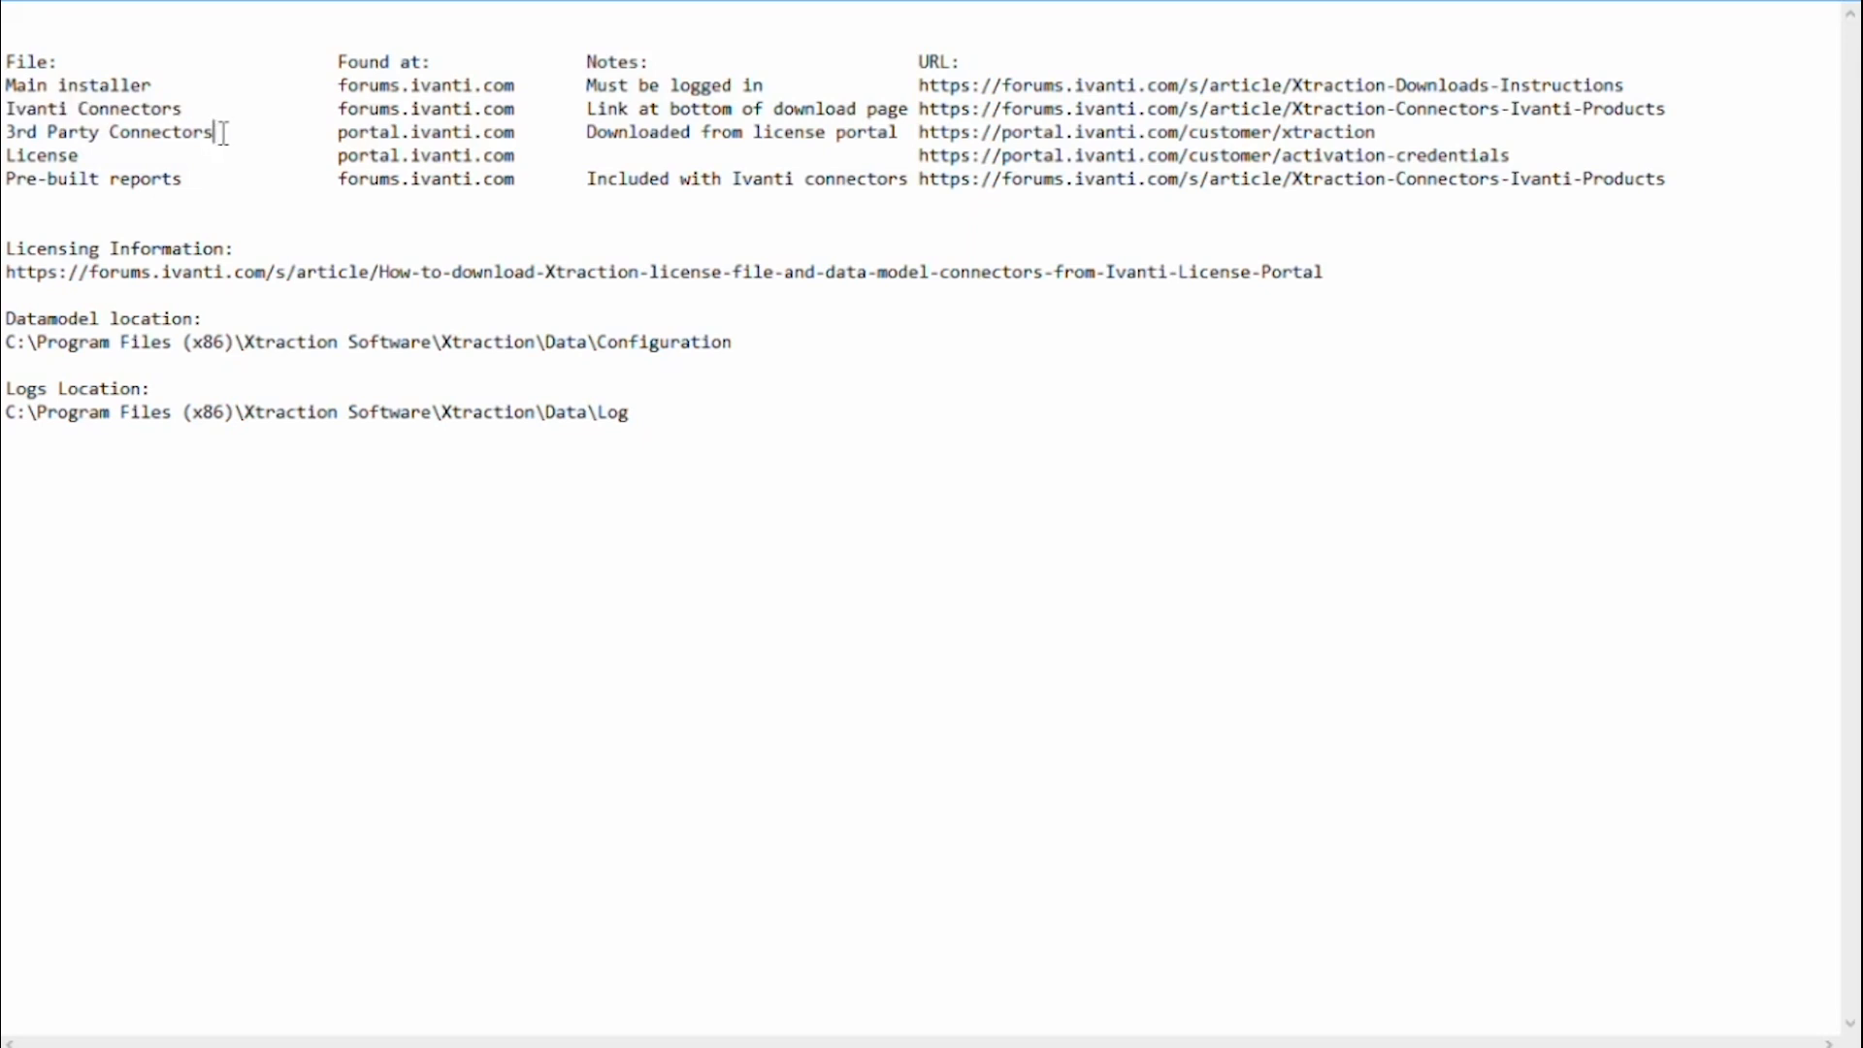
pyautogui.moveTo(215, 132); pyautogui.dragTo(5, 132)
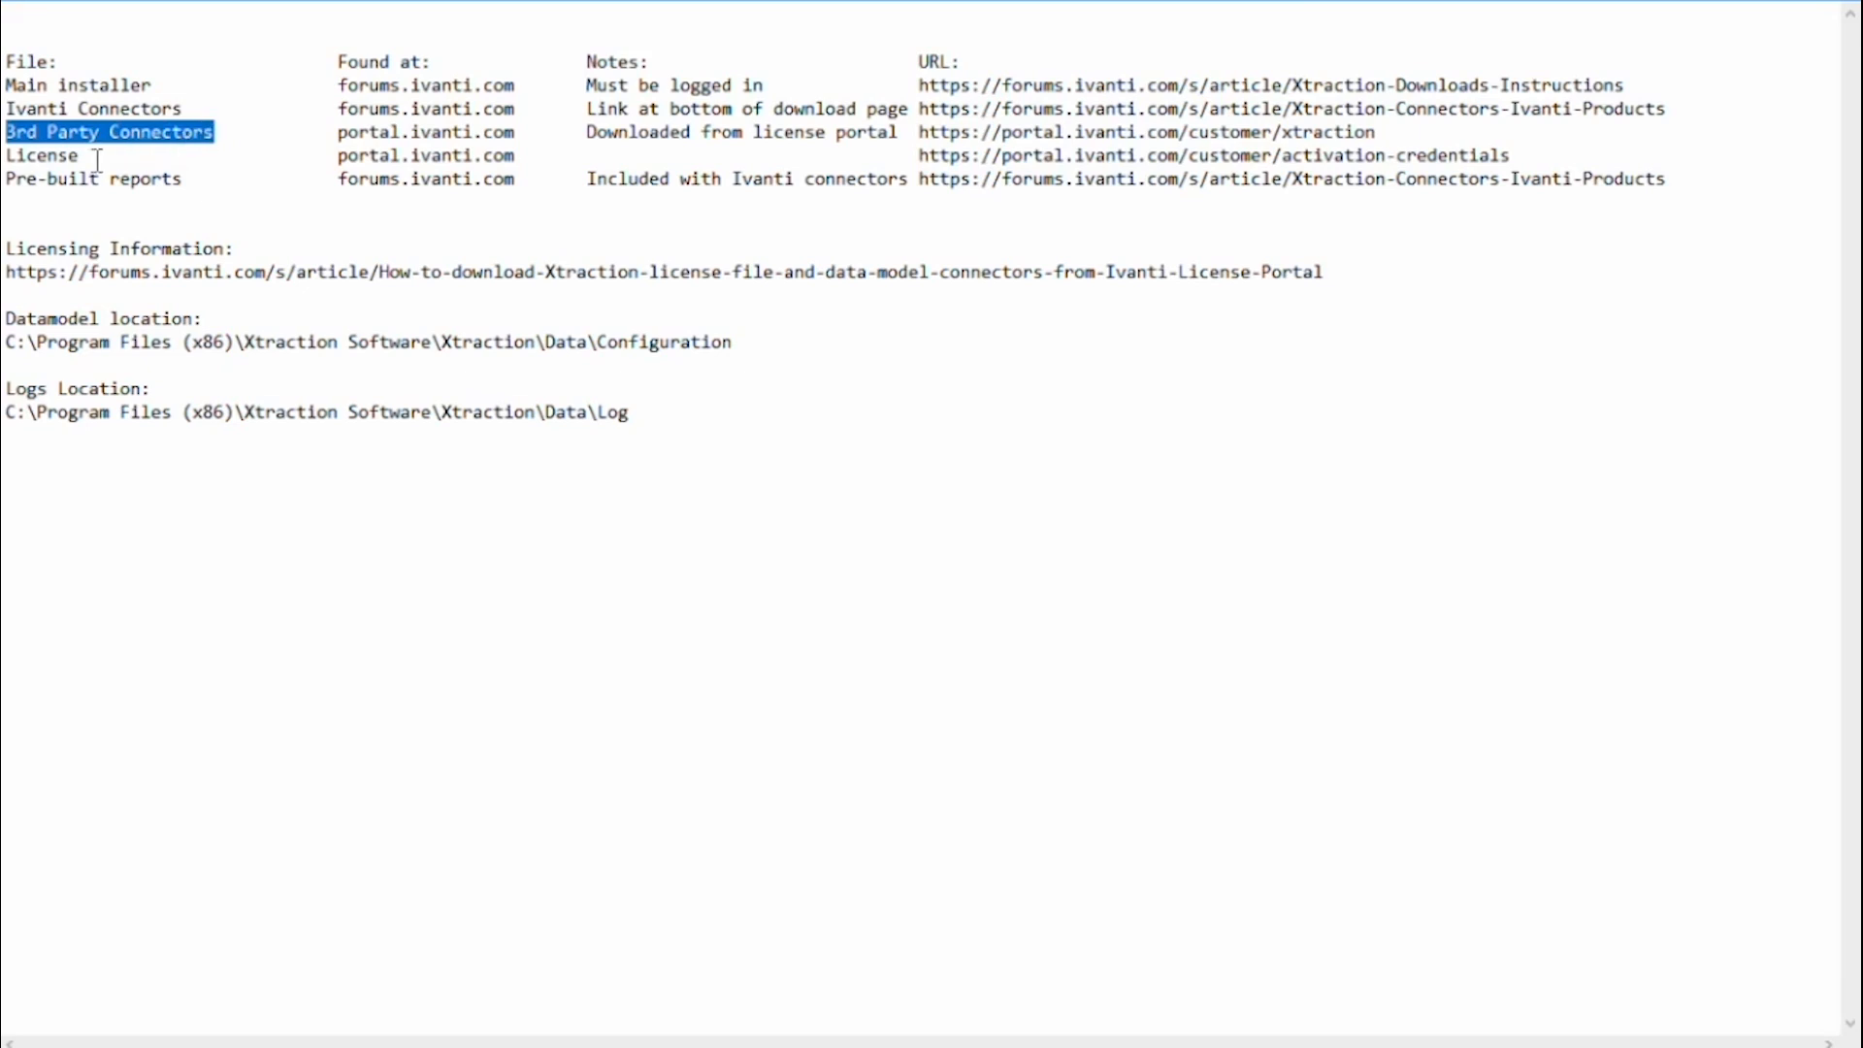
pyautogui.moveTo(85, 156); pyautogui.dragTo(5, 155)
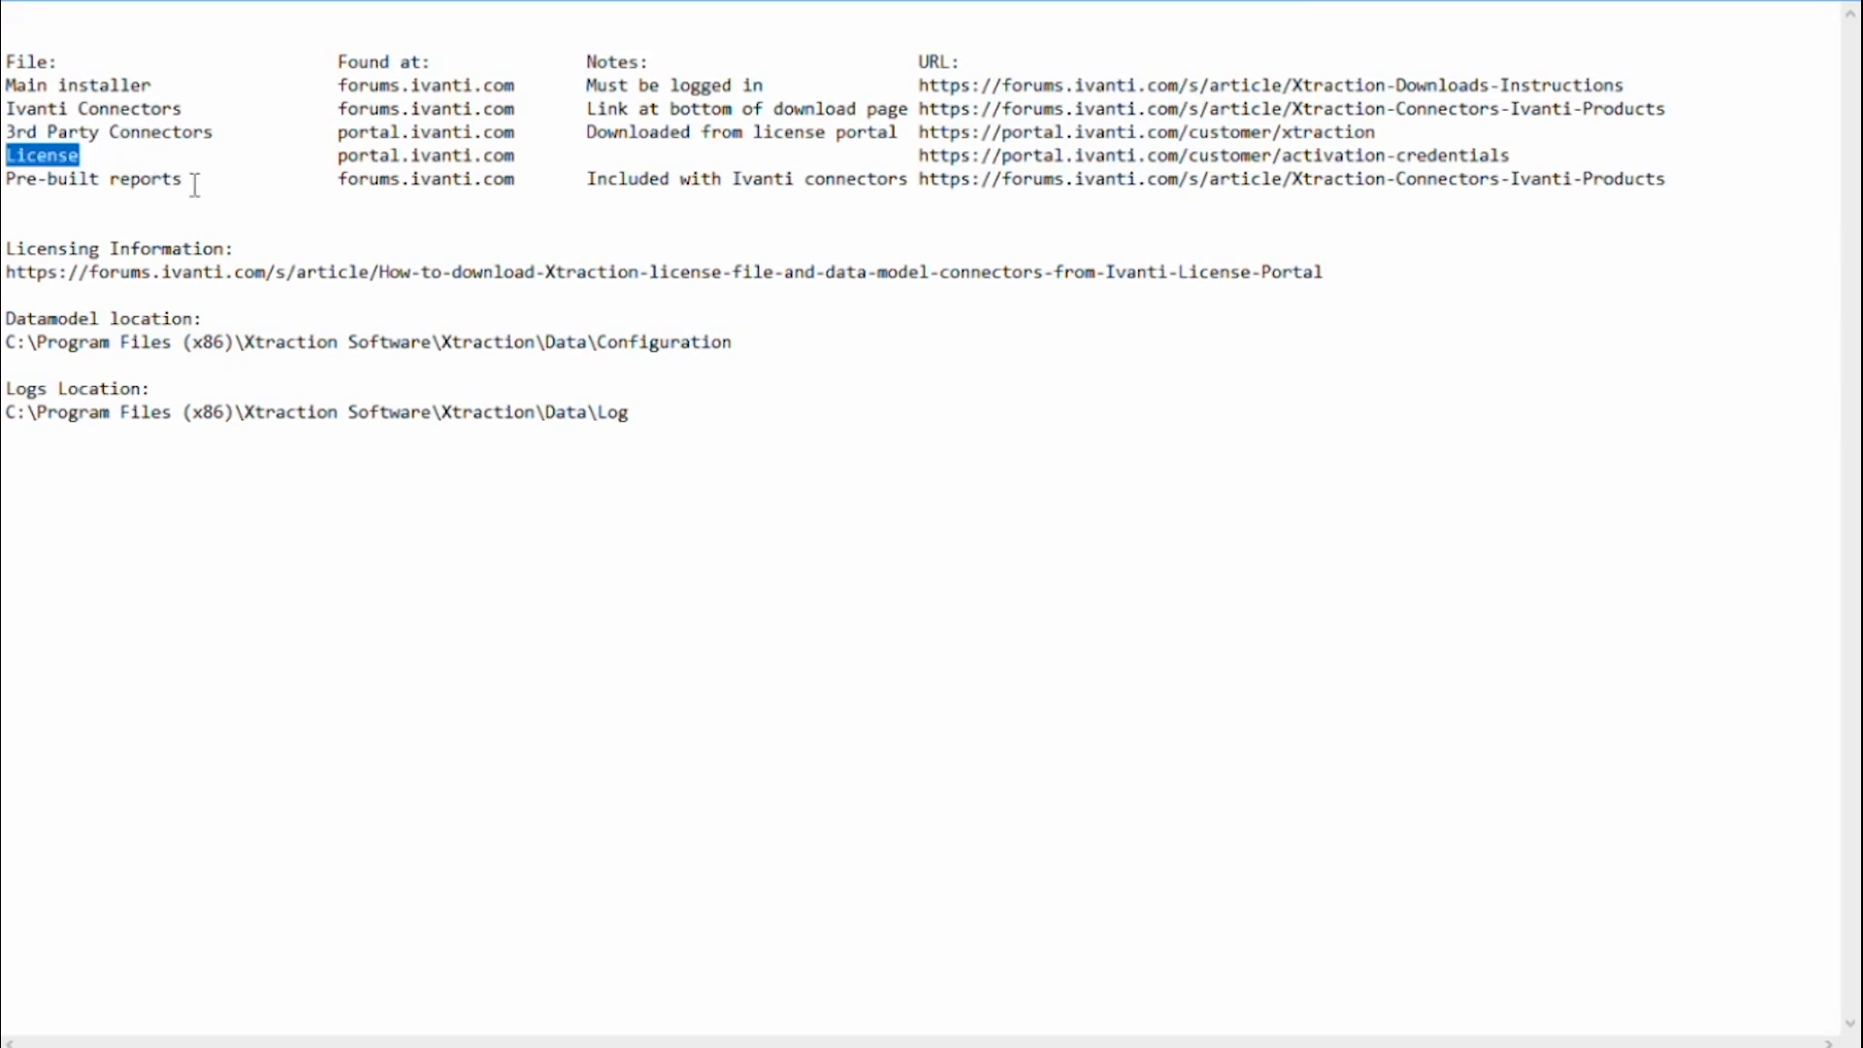
pyautogui.moveTo(184, 181); pyautogui.dragTo(16, 182)
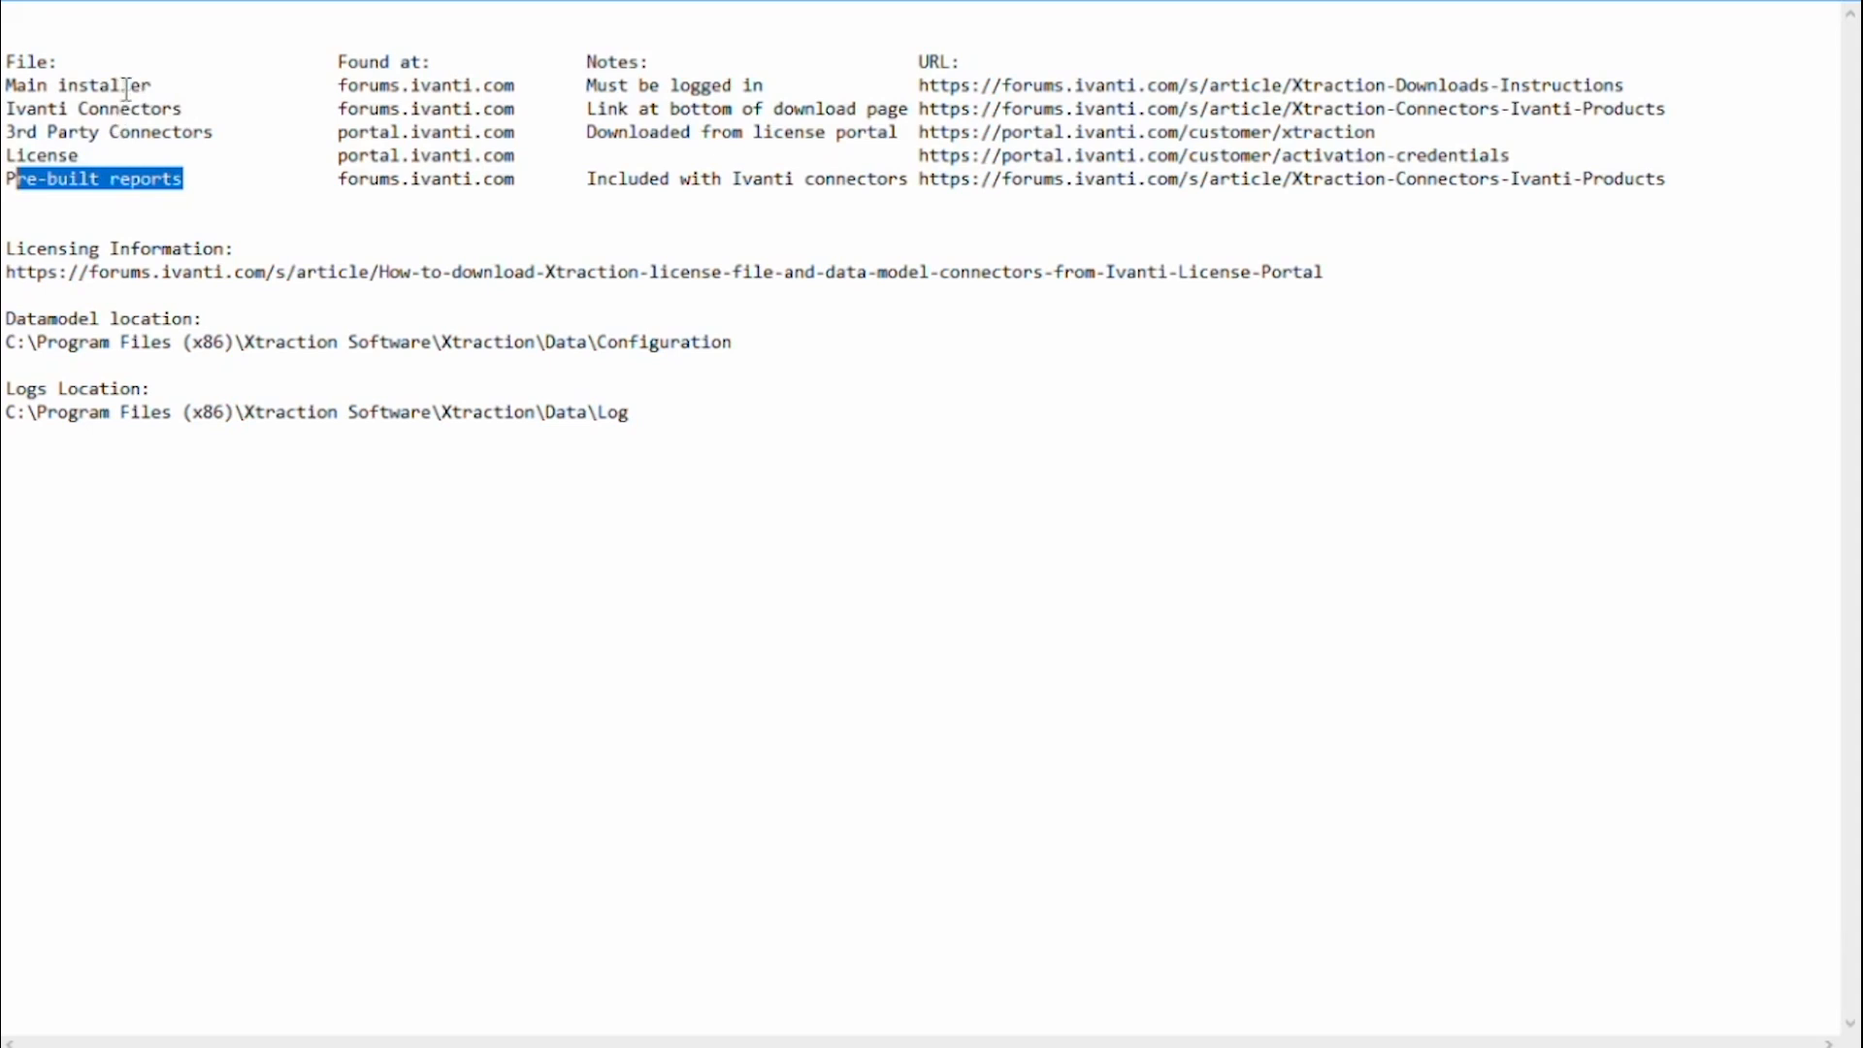
pyautogui.moveTo(152, 86); pyautogui.dragTo(68, 86)
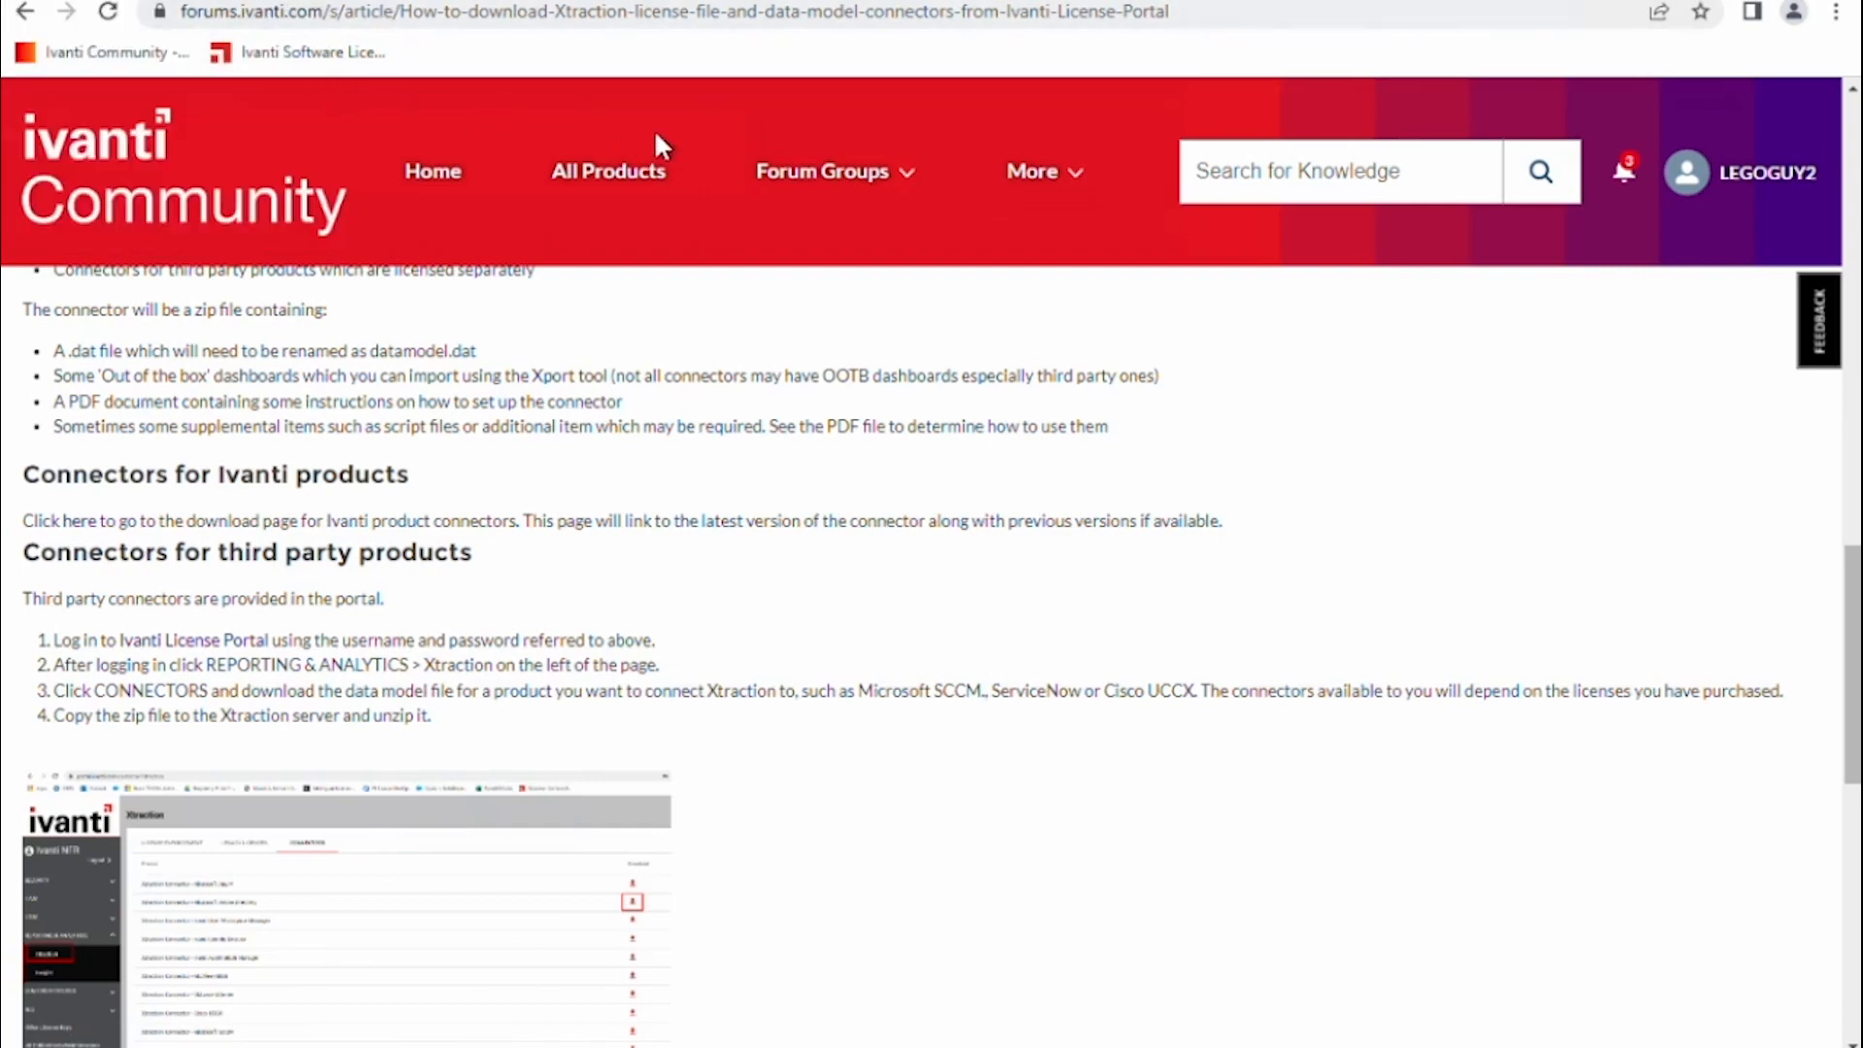
# Go to Ivanti Community's Product Downloads page and expand Reporting and Analytics to find Xtraction.
pyautogui.click(1051, 183)
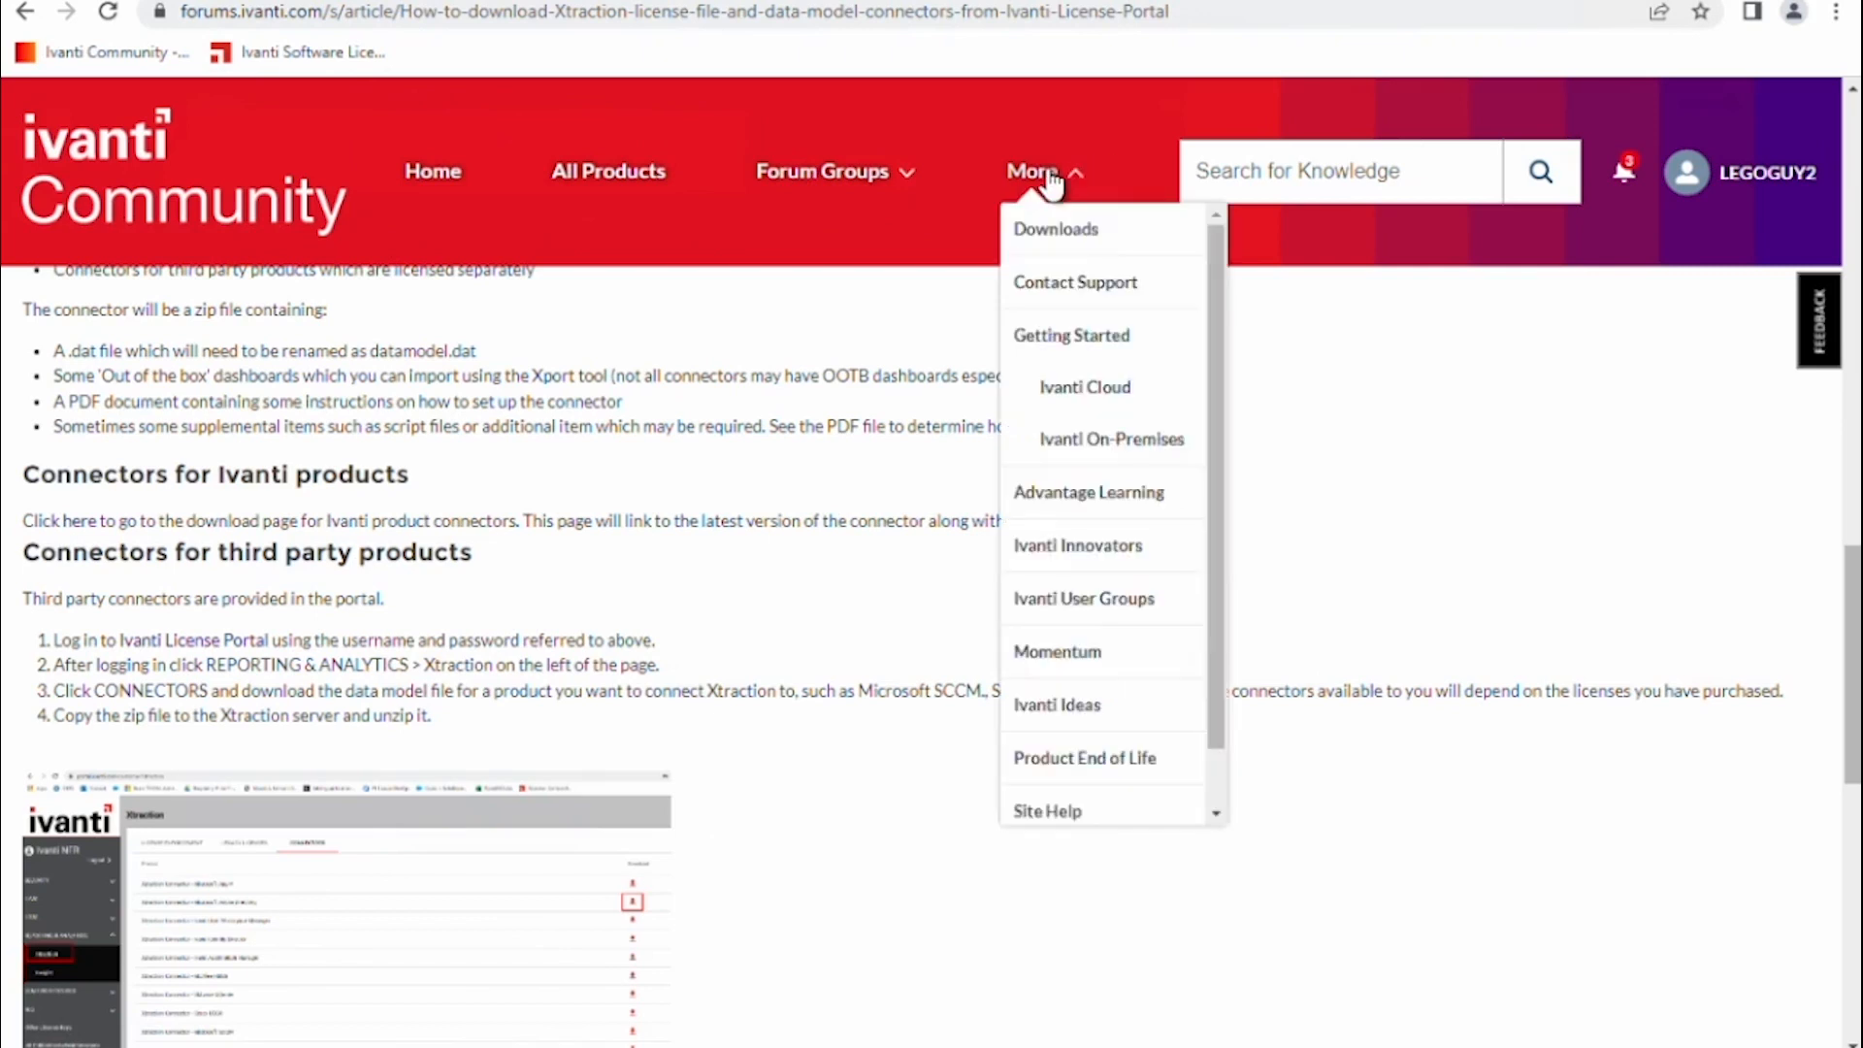
pyautogui.click(1070, 245)
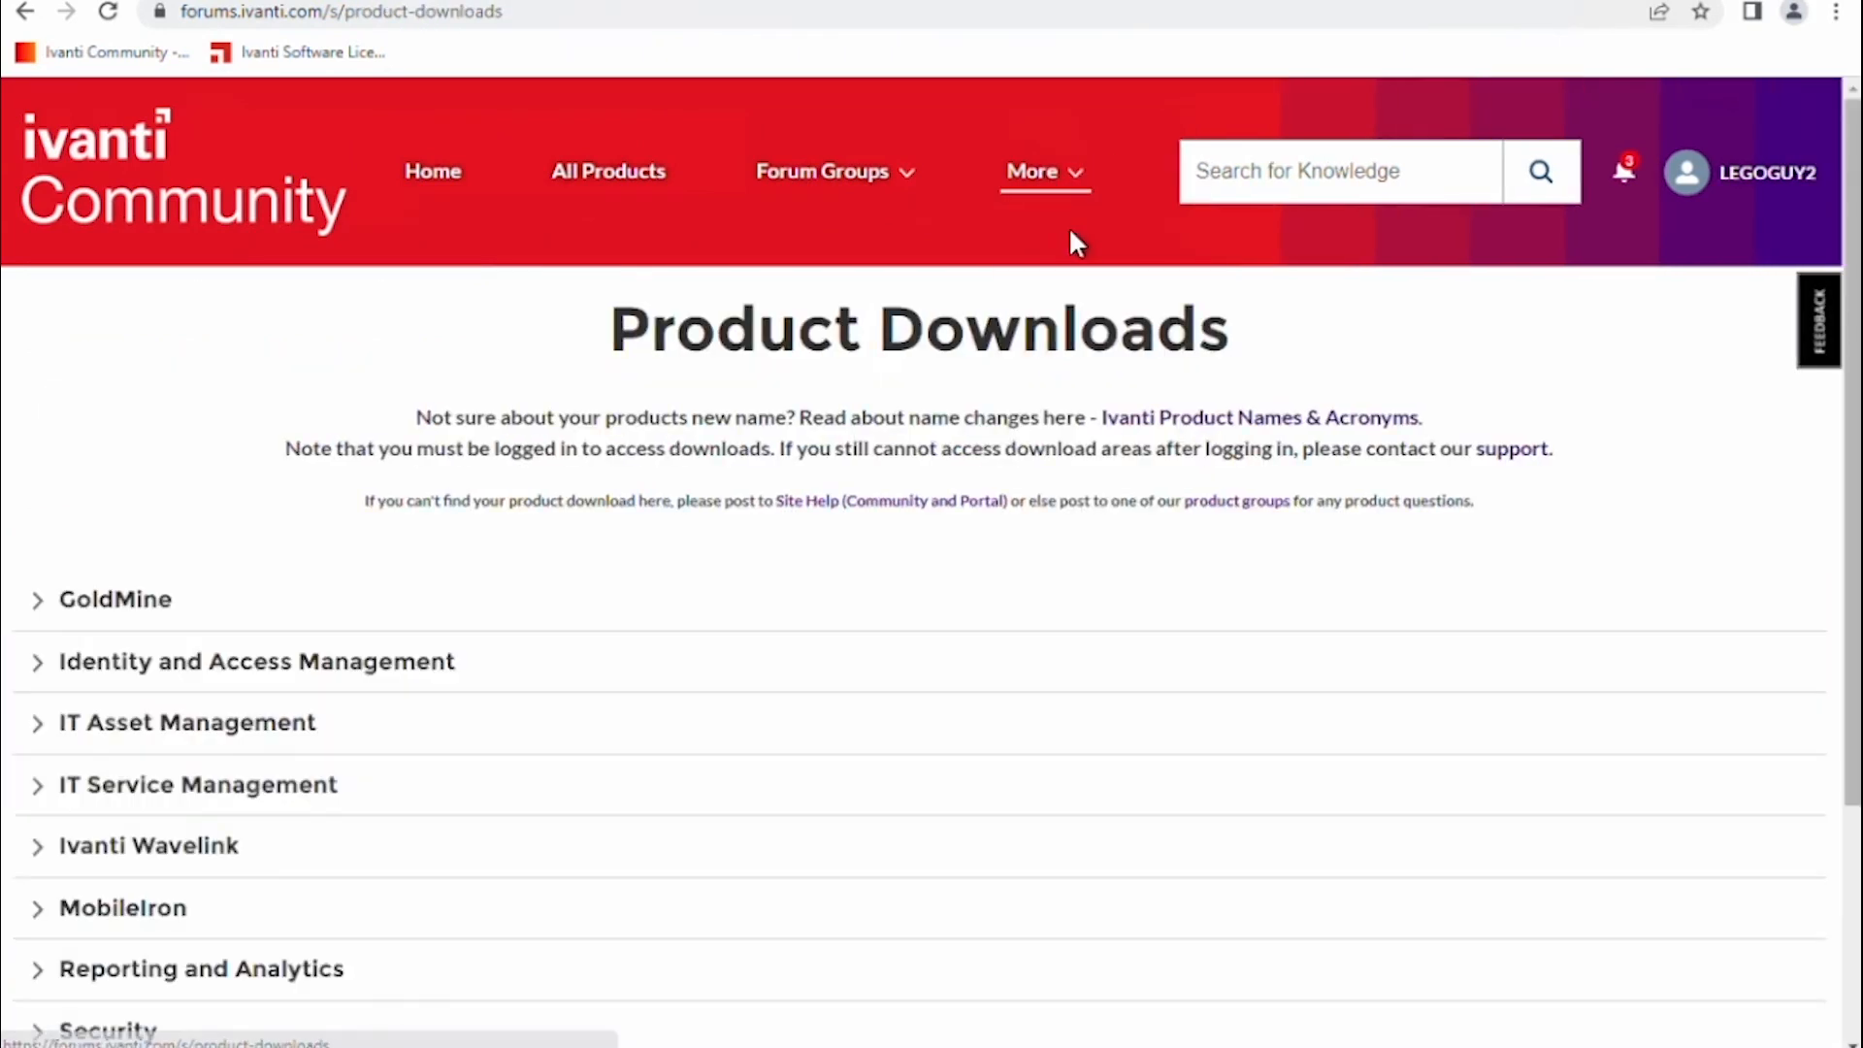
pyautogui.click(150, 975)
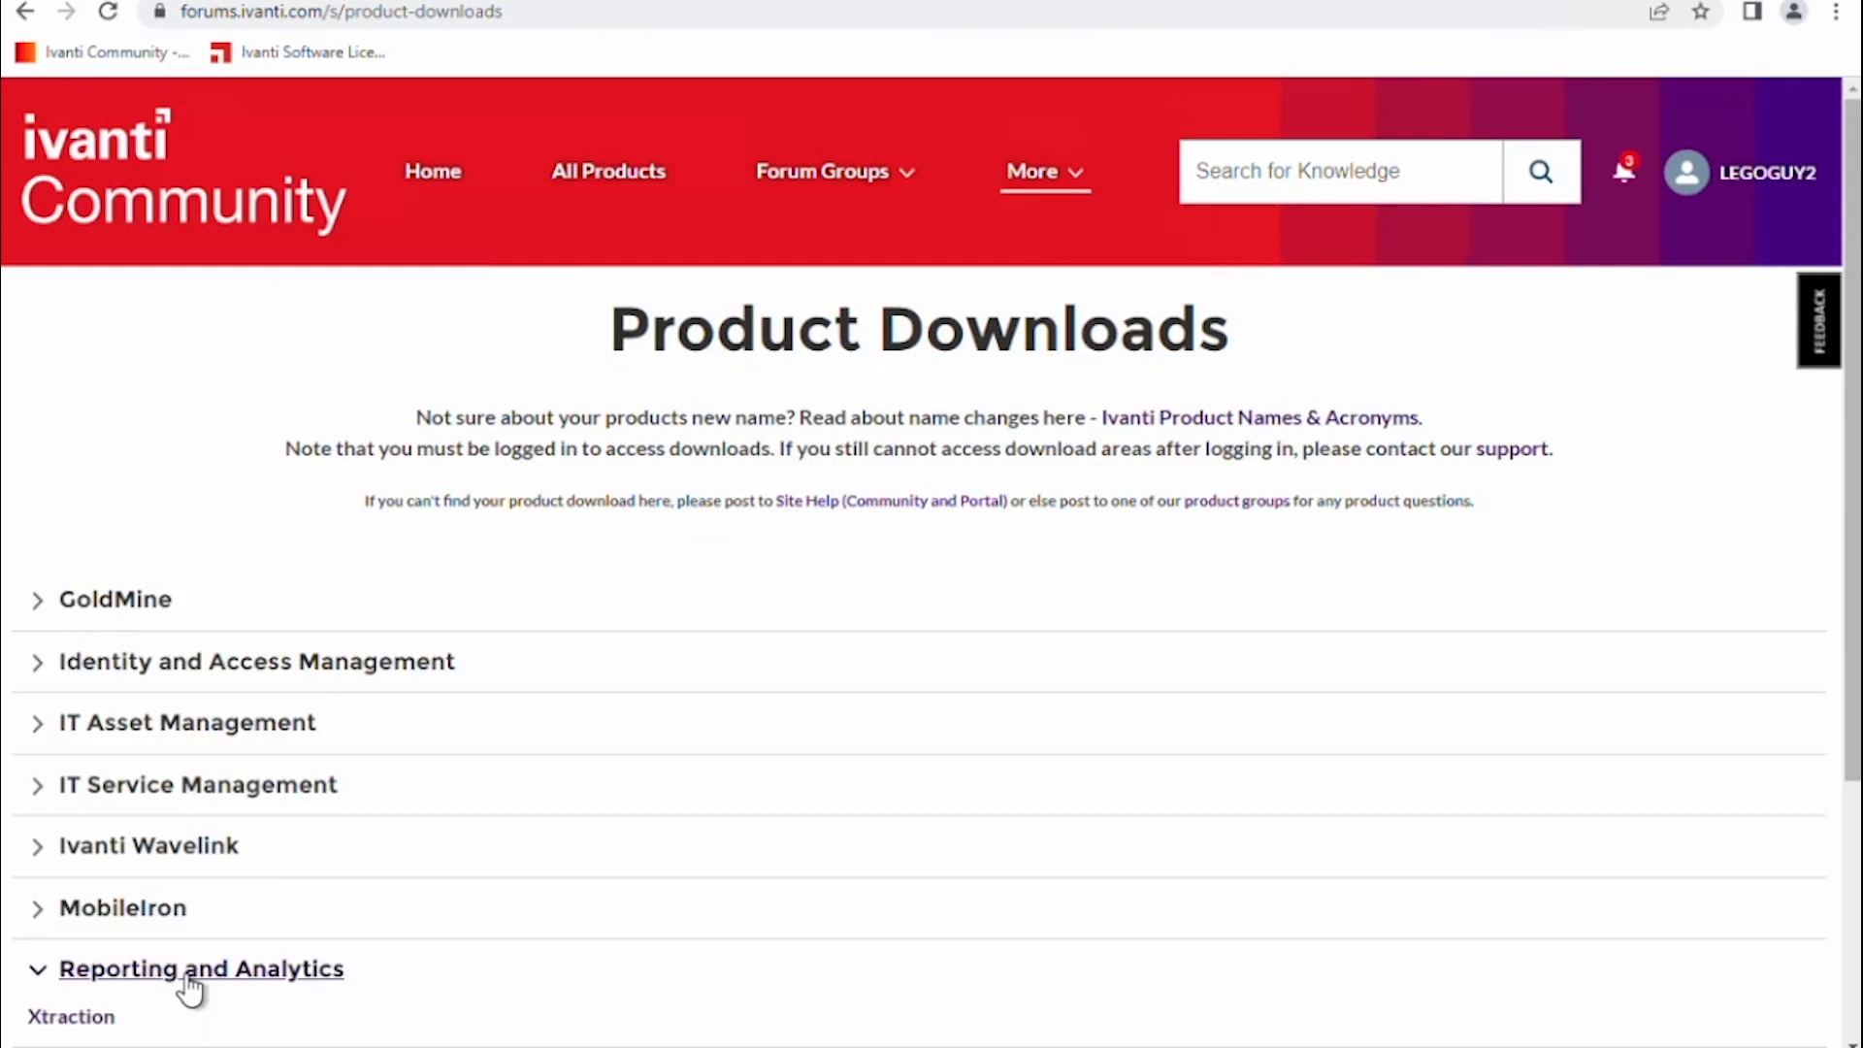
pyautogui.scroll(-1, 184, 983)
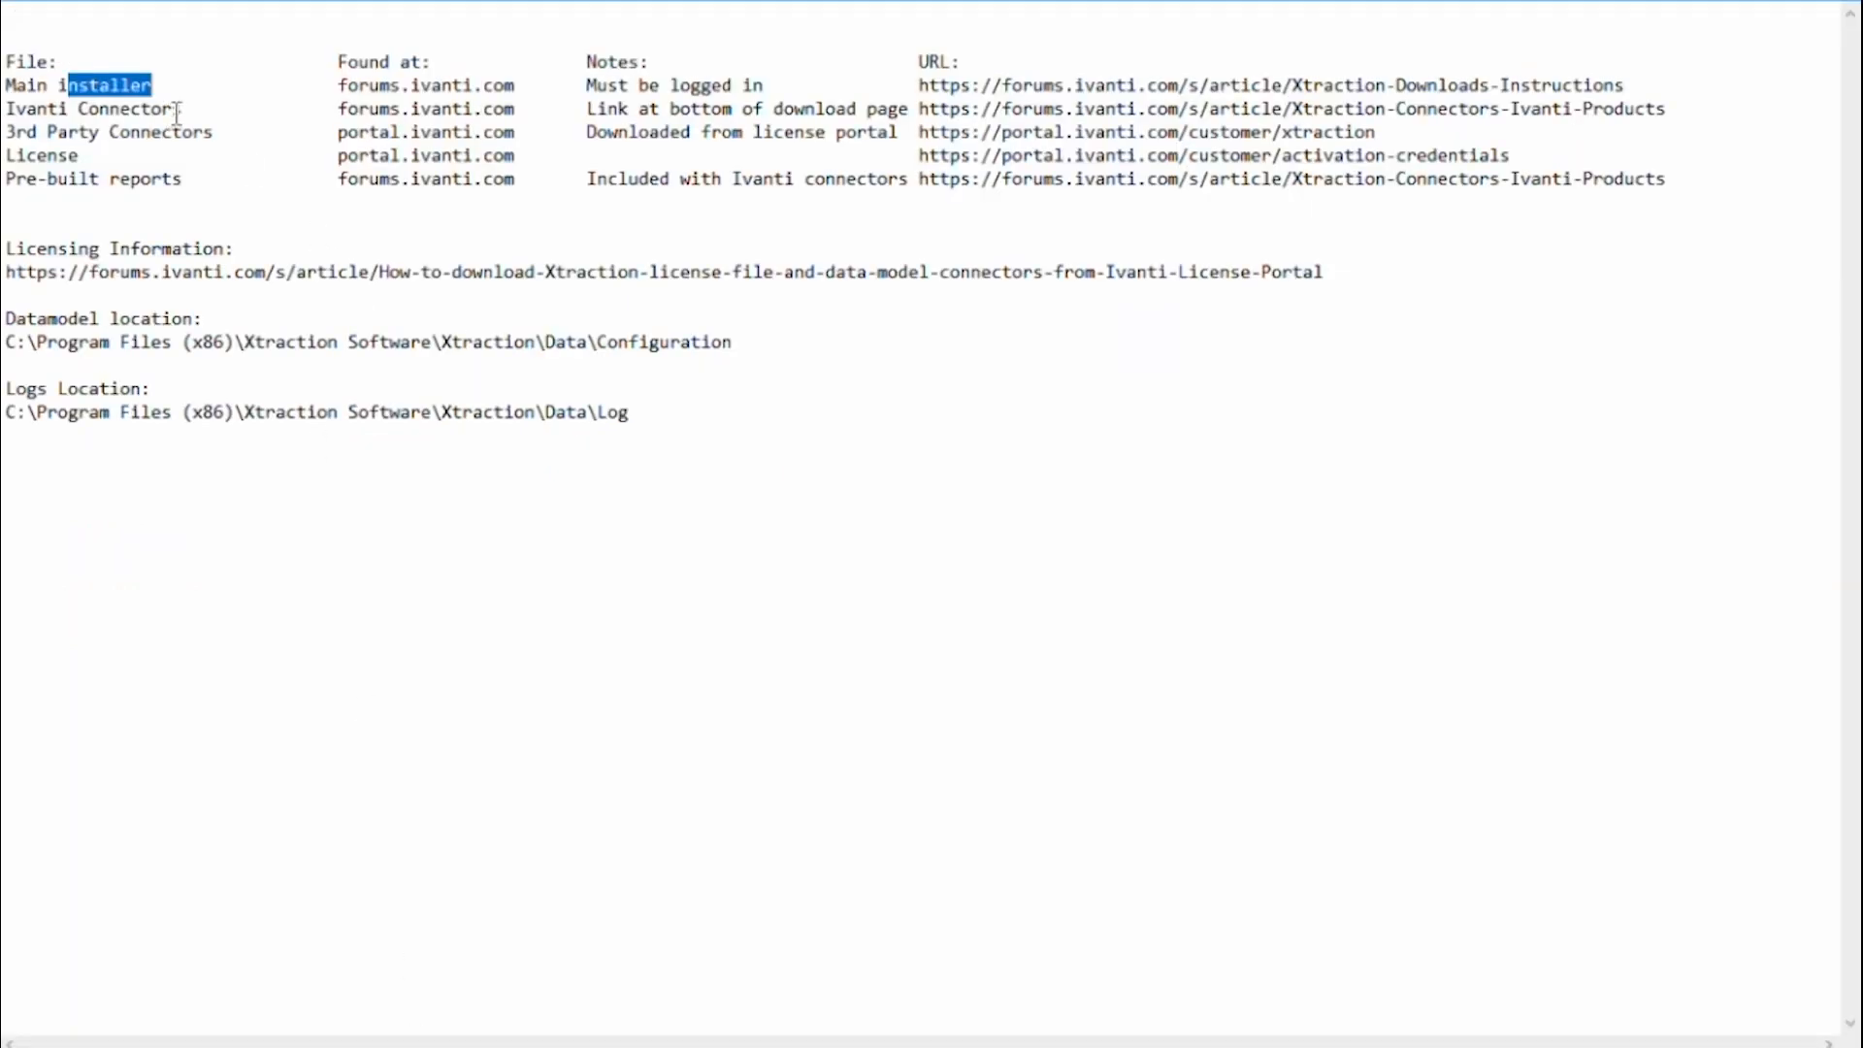
# Highlight the Ivanti Connectors row, then the 3rd Party Connectors and License rows in Notepad.
pyautogui.moveTo(182, 109); pyautogui.dragTo(20, 108)
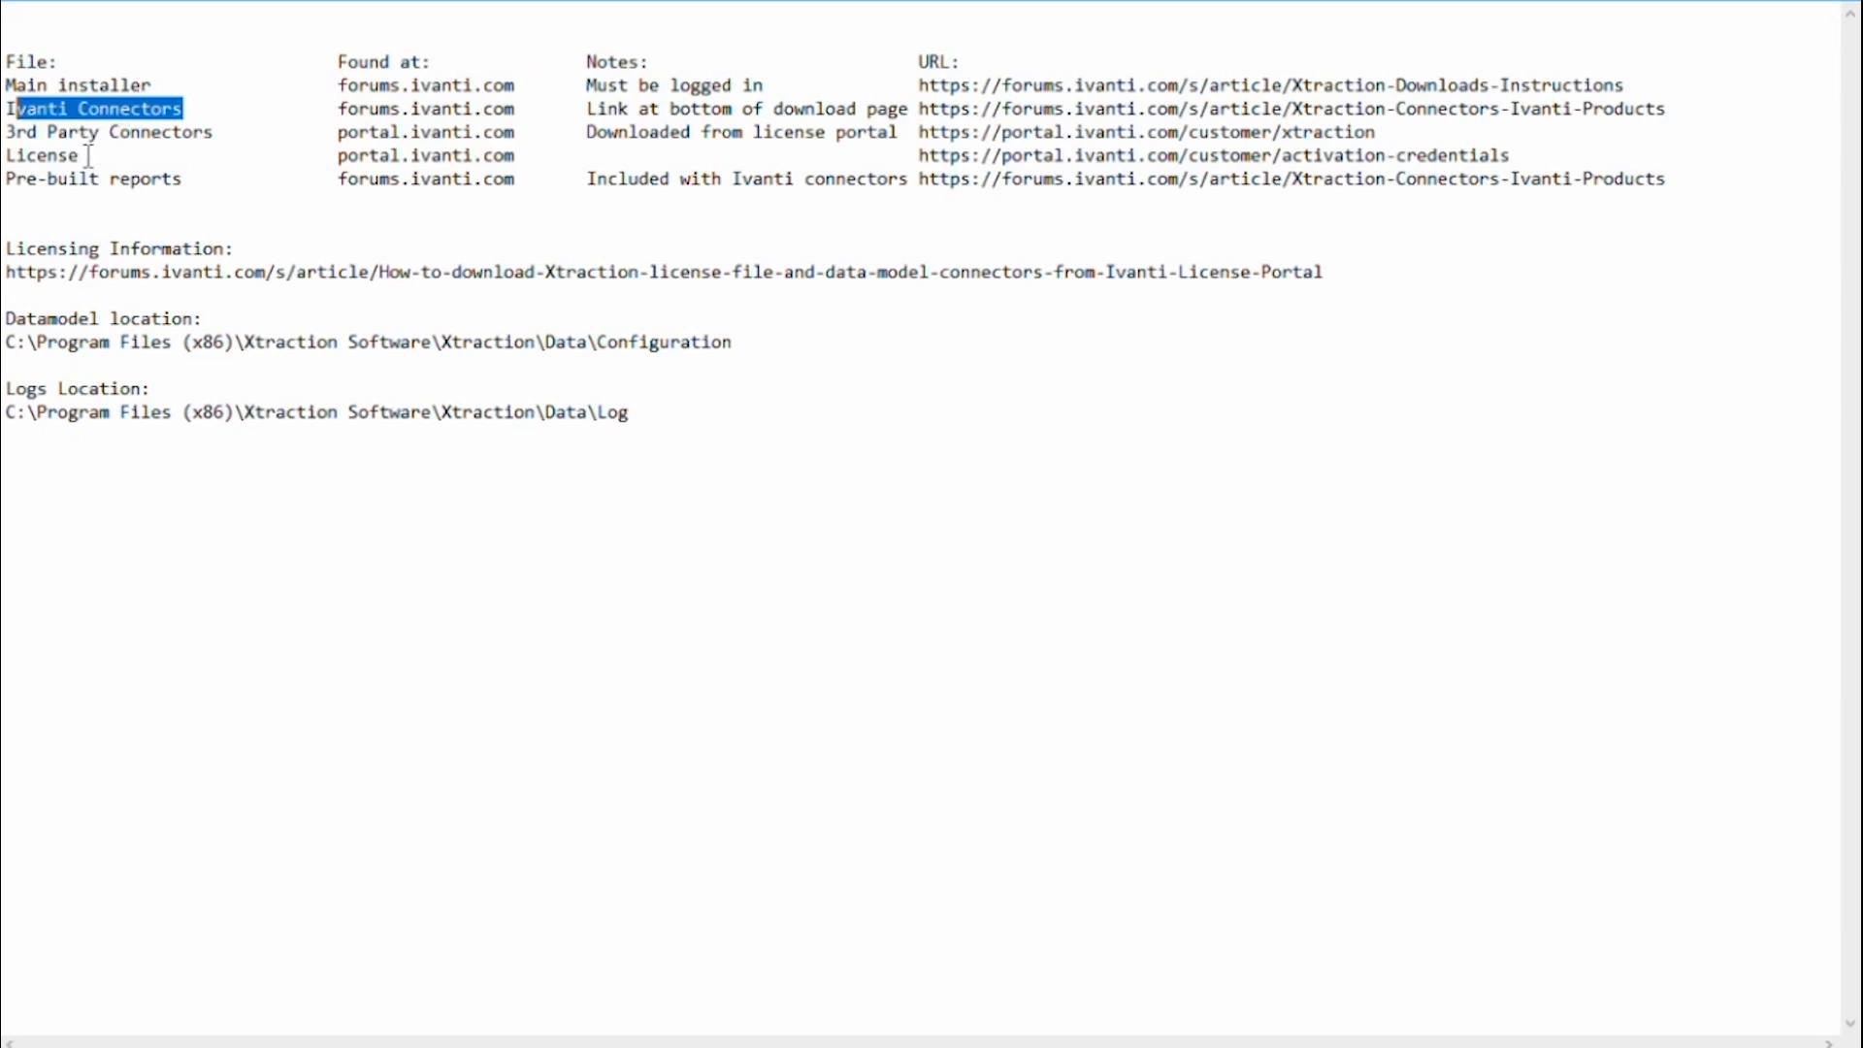
pyautogui.moveTo(88, 155); pyautogui.dragTo(5, 133)
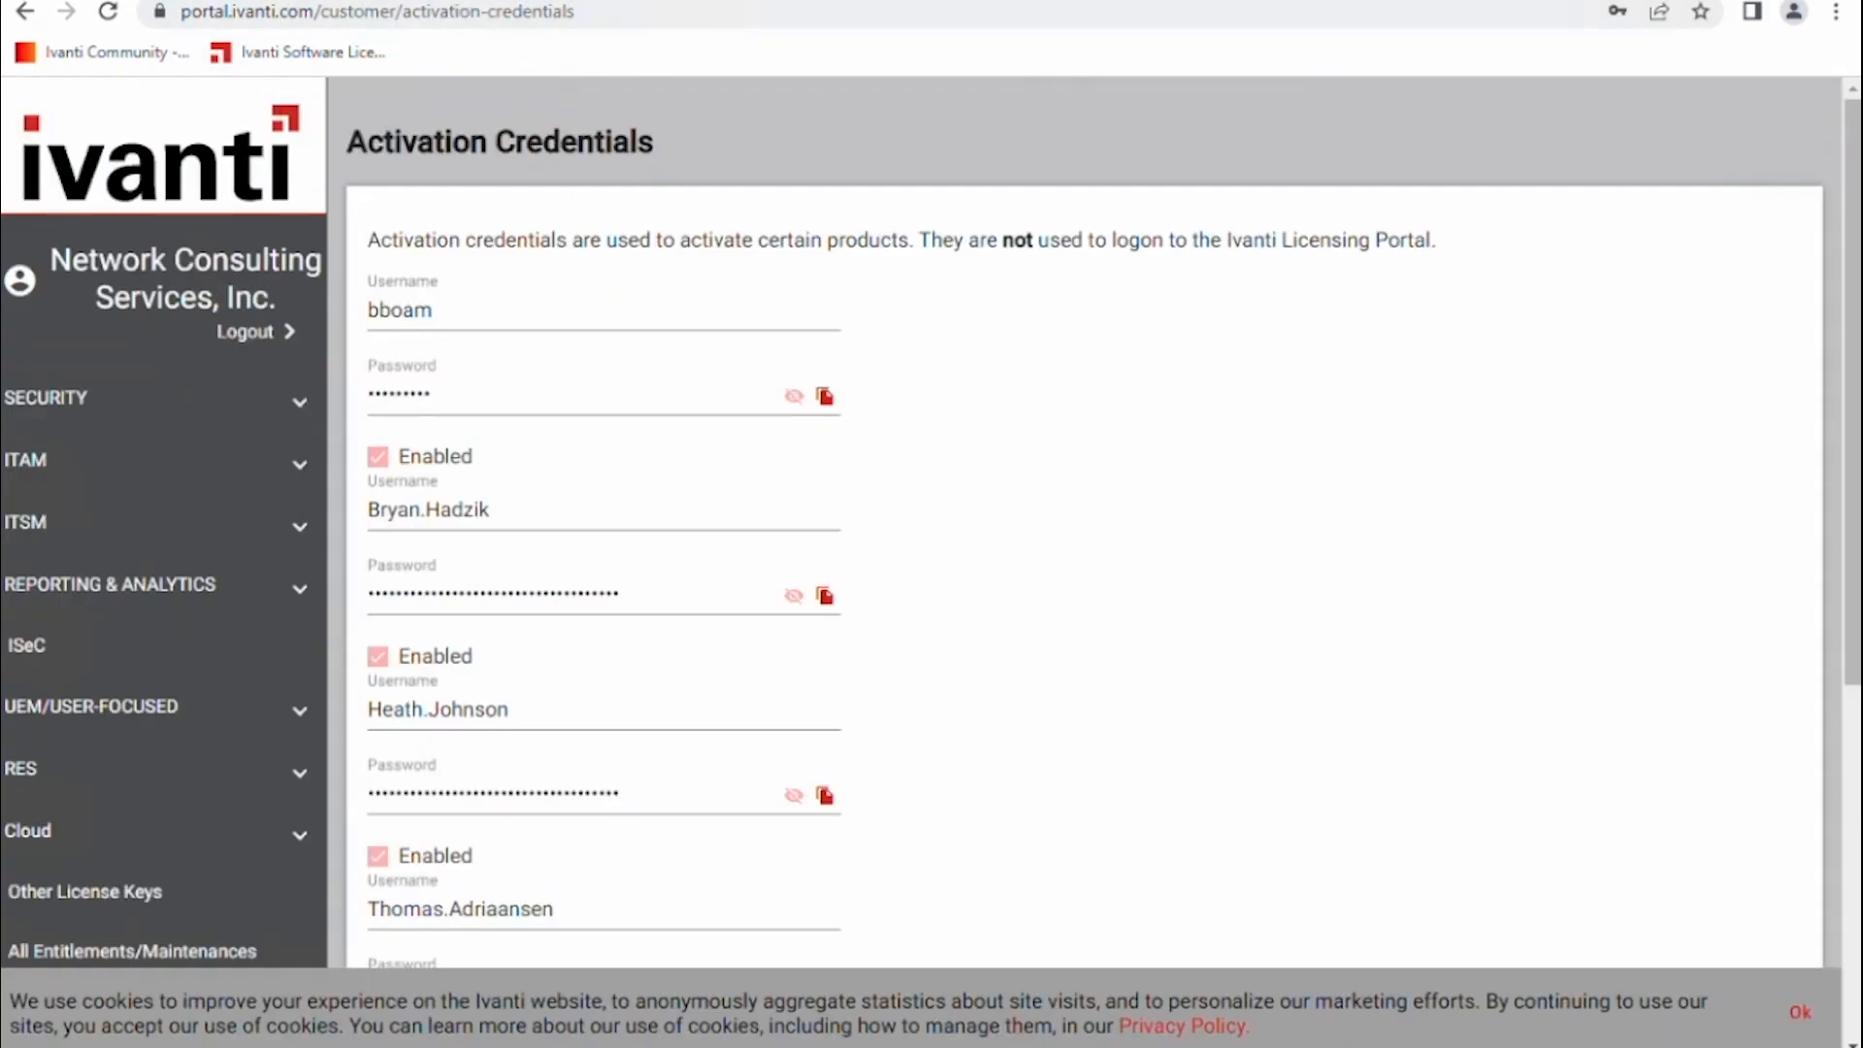
# Trim the browser address down to portal.ivanti.com and load the Licensing Portal home page.
pyautogui.click(363, 12)
pyautogui.click(338, 11)
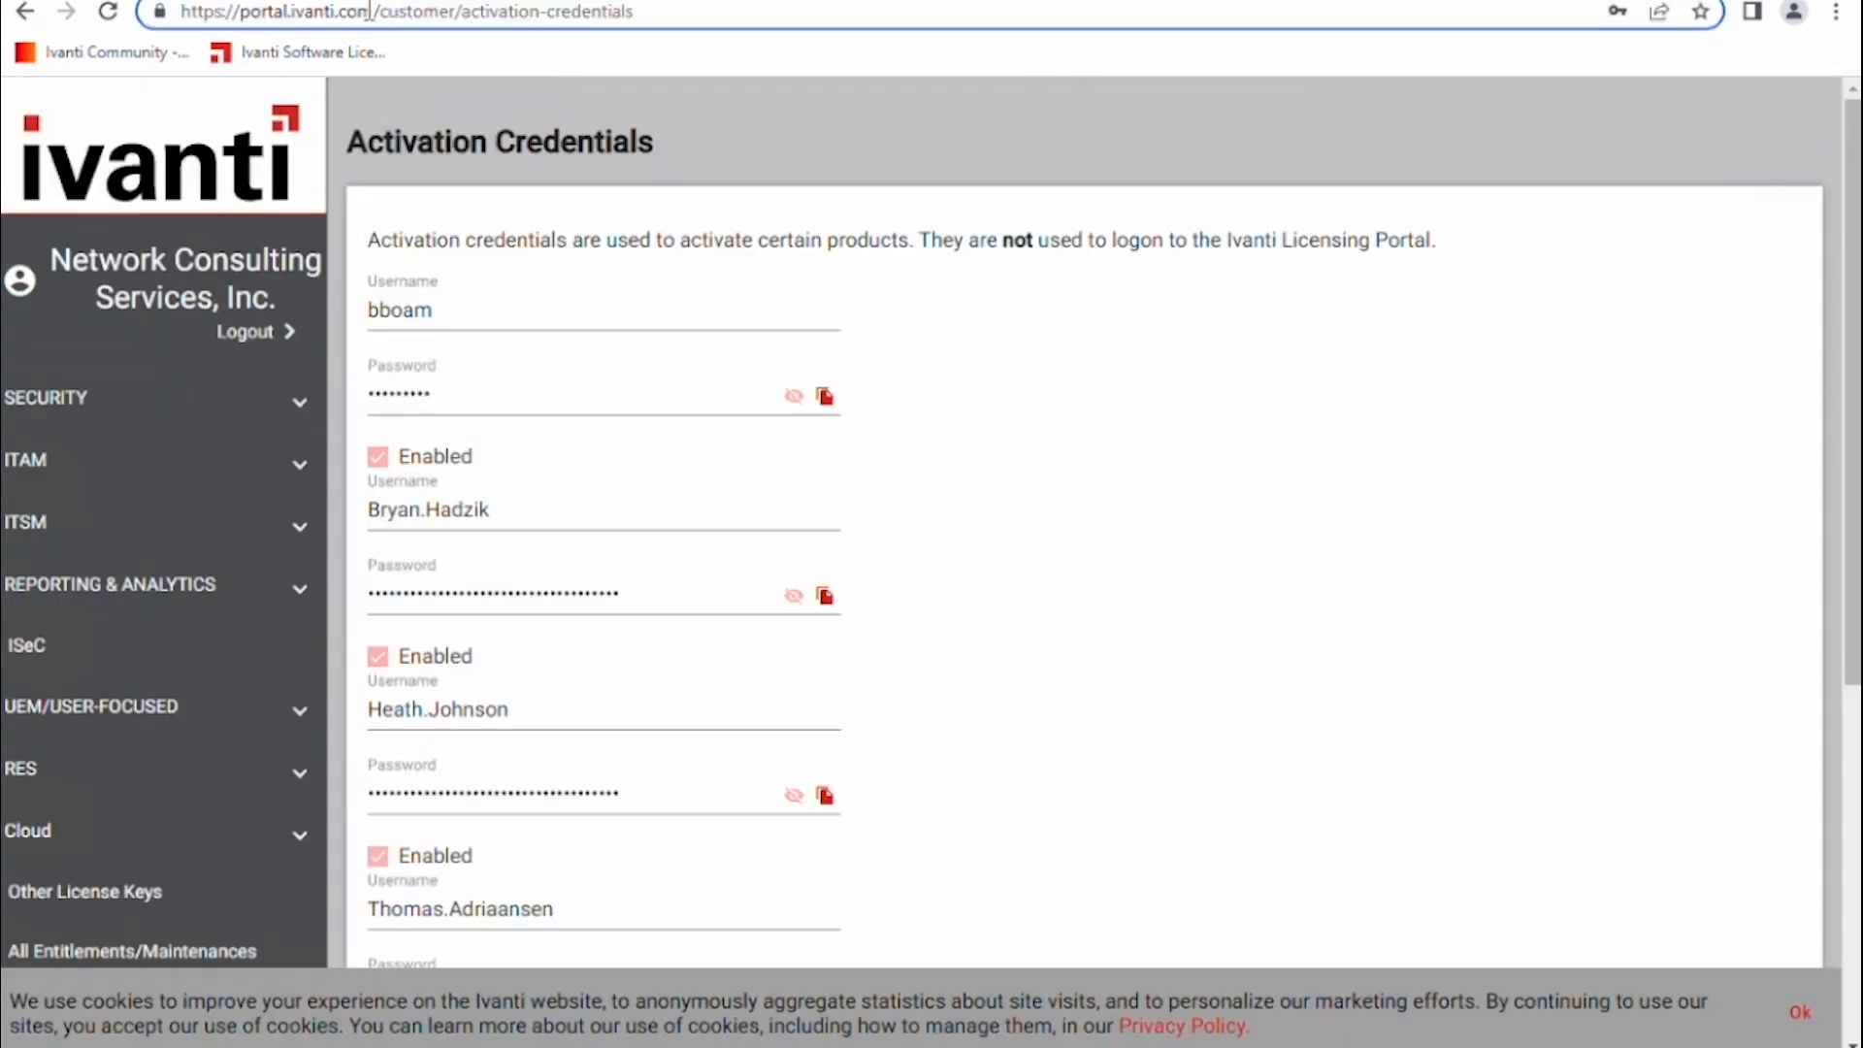
pyautogui.moveTo(379, 13); pyautogui.dragTo(1160, 9)
pyautogui.press('BackSpace')
pyautogui.press('Return')
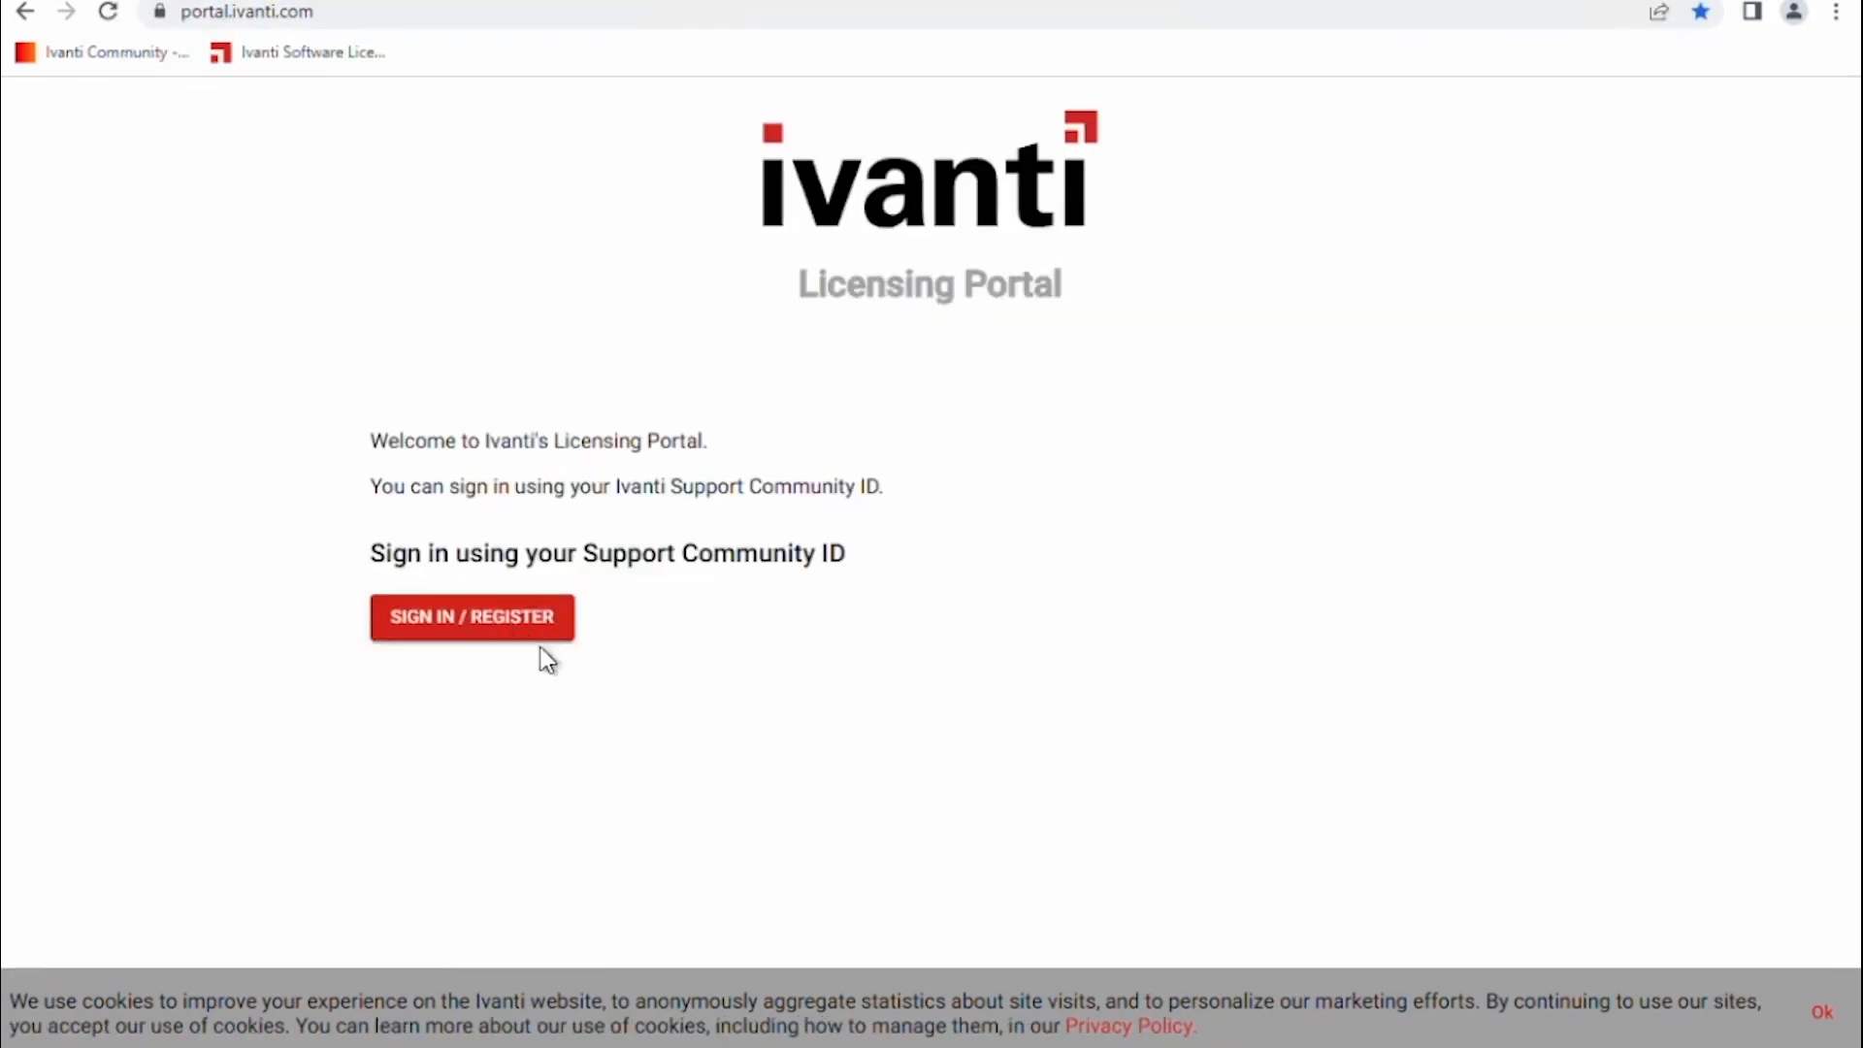
# Sign in to the Licensing Portal and open Xtraction under Reporting & Analytics.
pyautogui.click(530, 632)
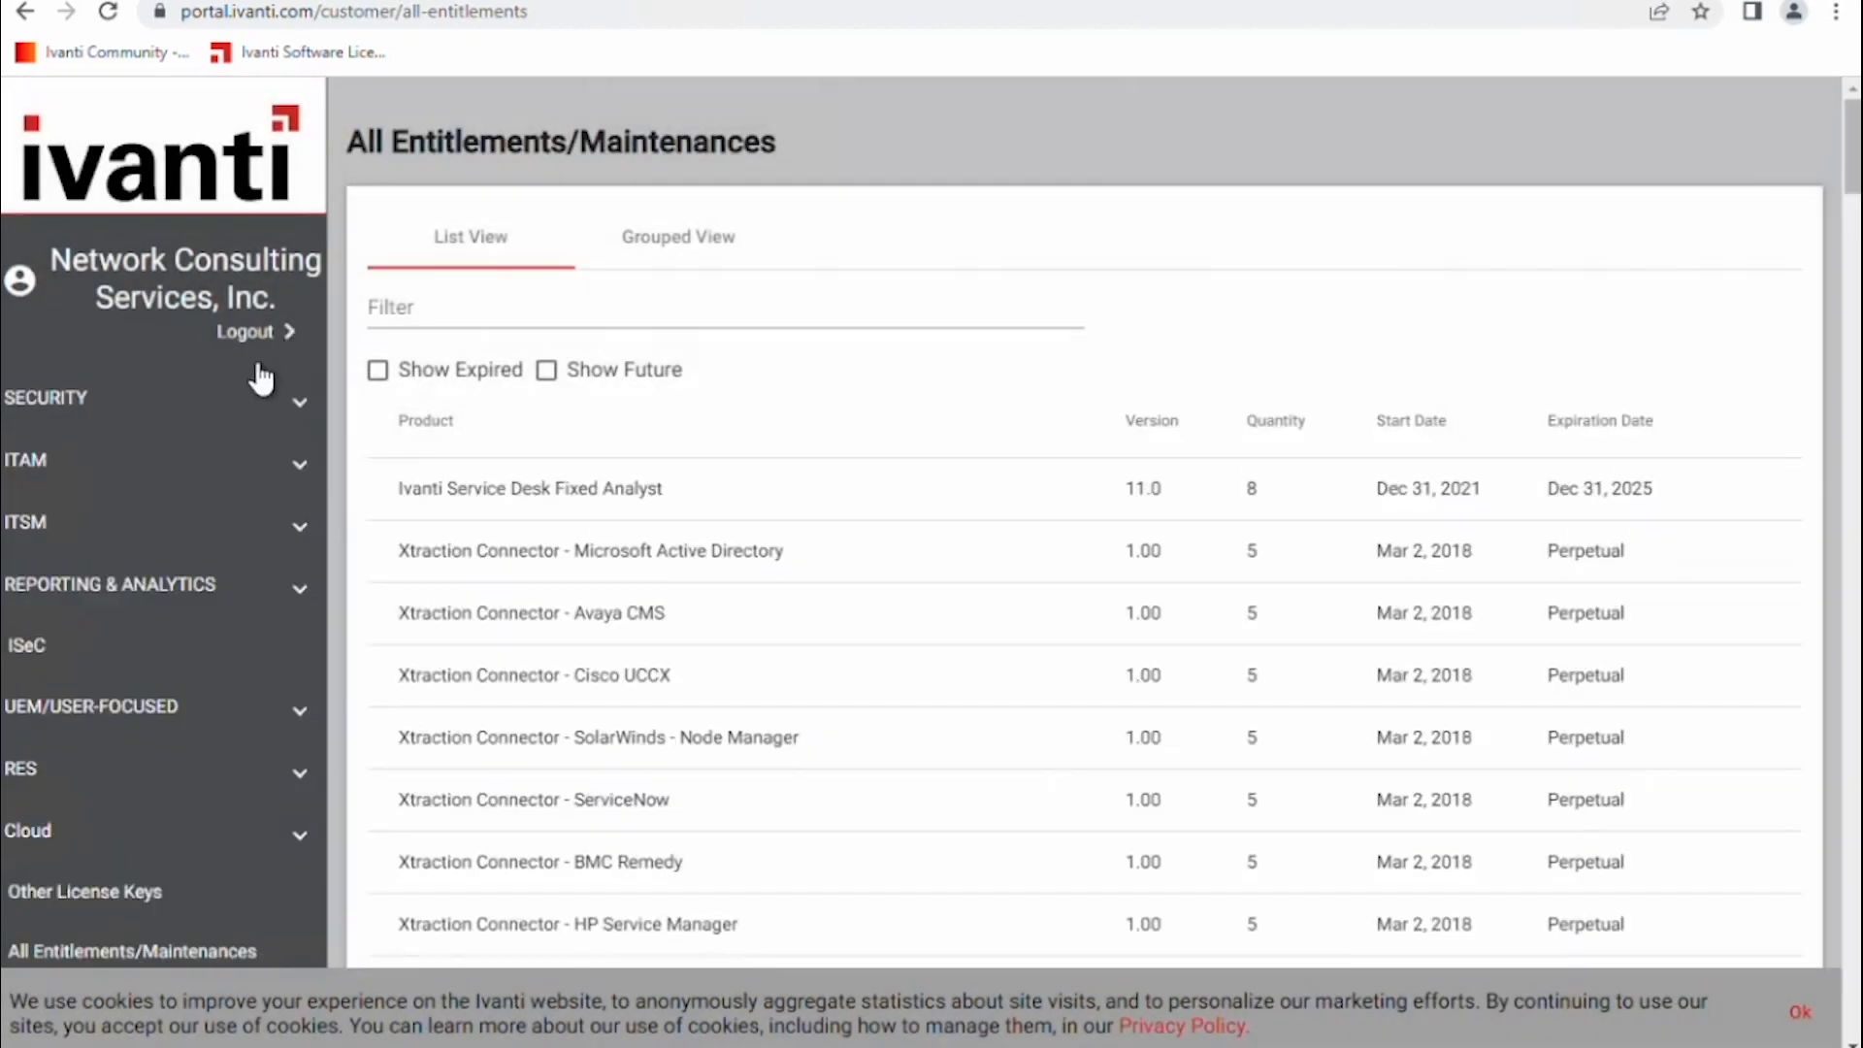
pyautogui.click(182, 610)
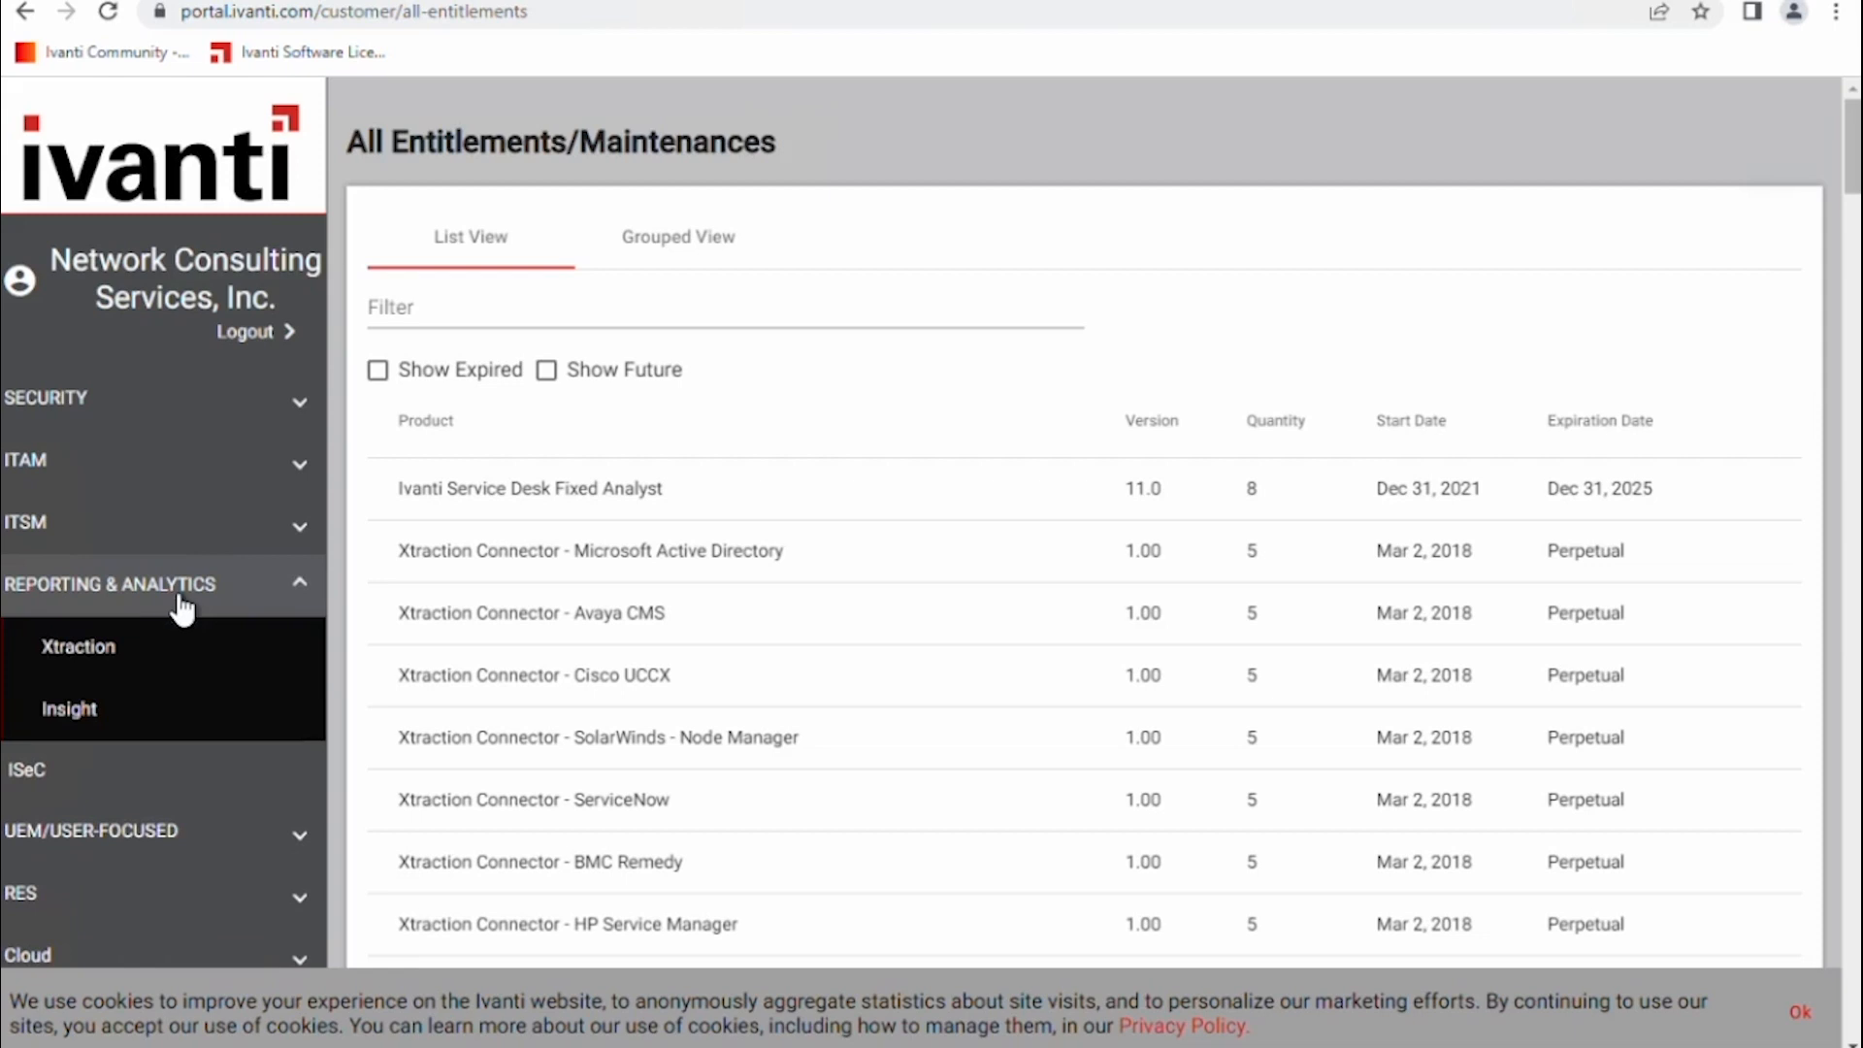
pyautogui.click(100, 665)
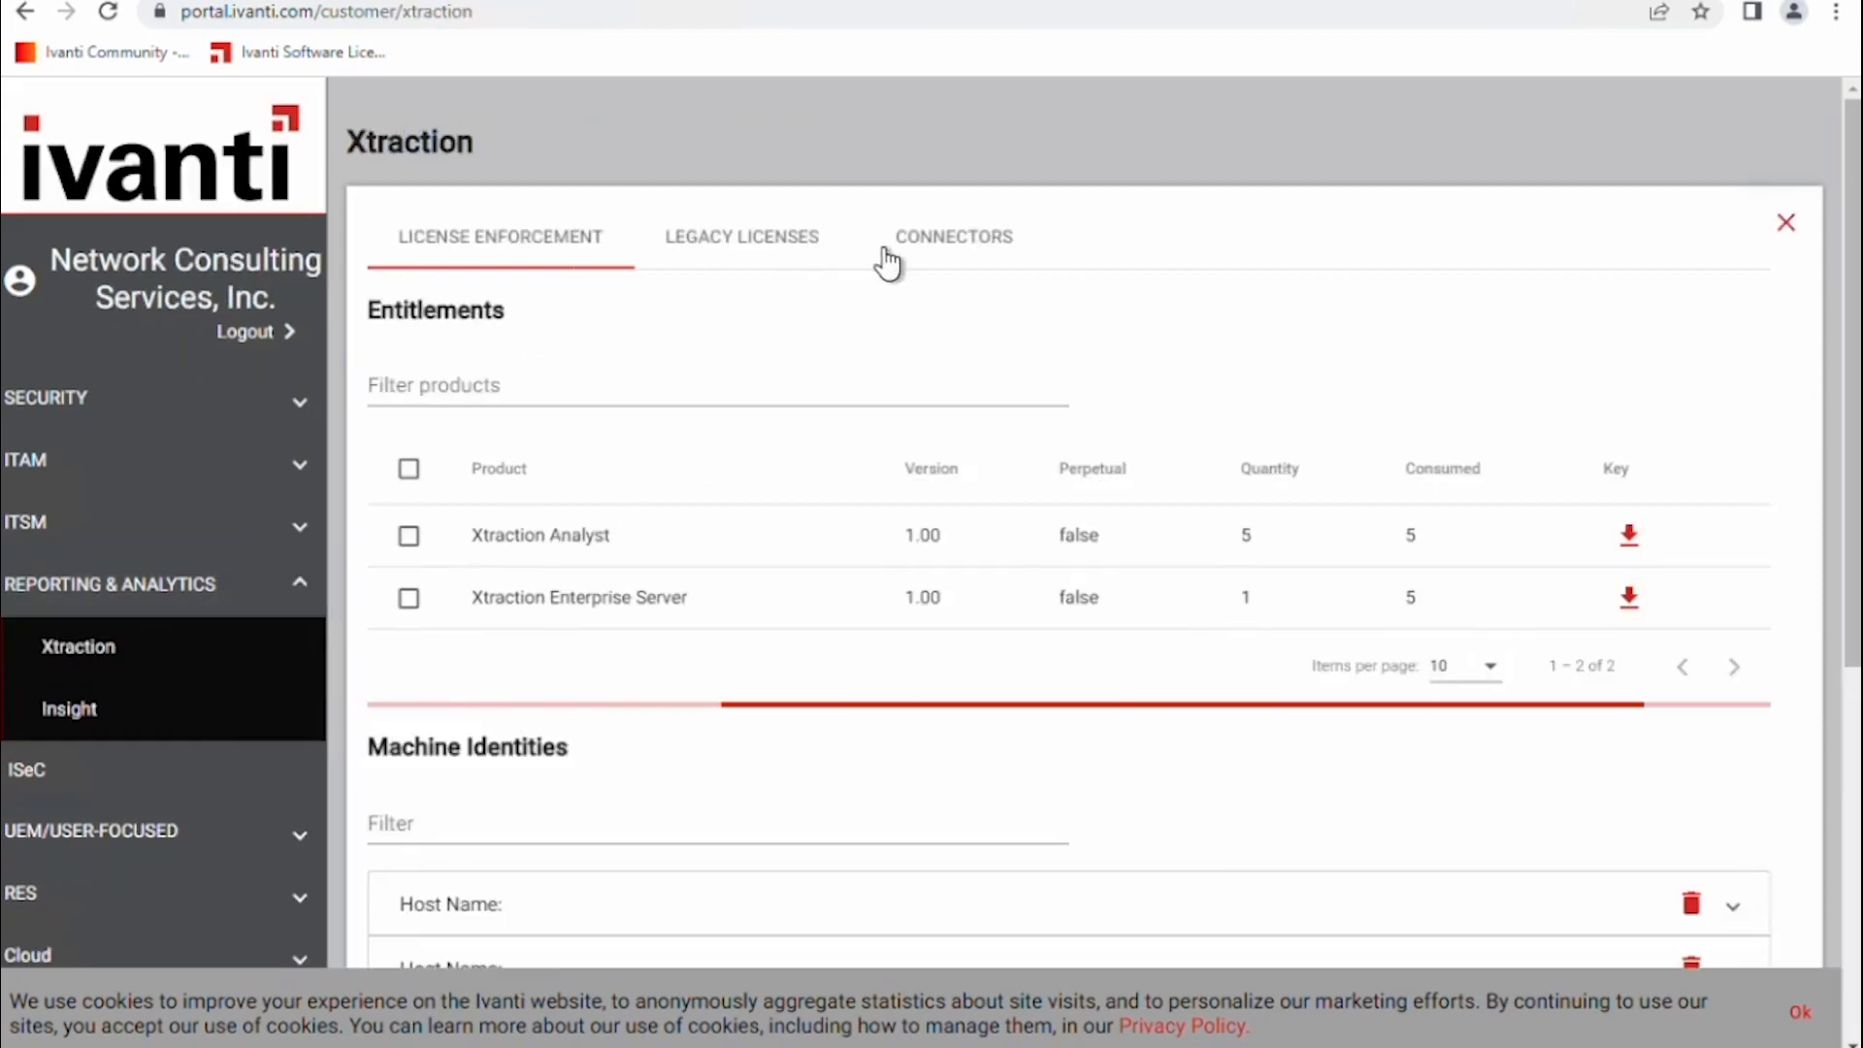
# List the Xtraction connector downloads on the Licensing Portal's Xtraction page.
pyautogui.click(944, 250)
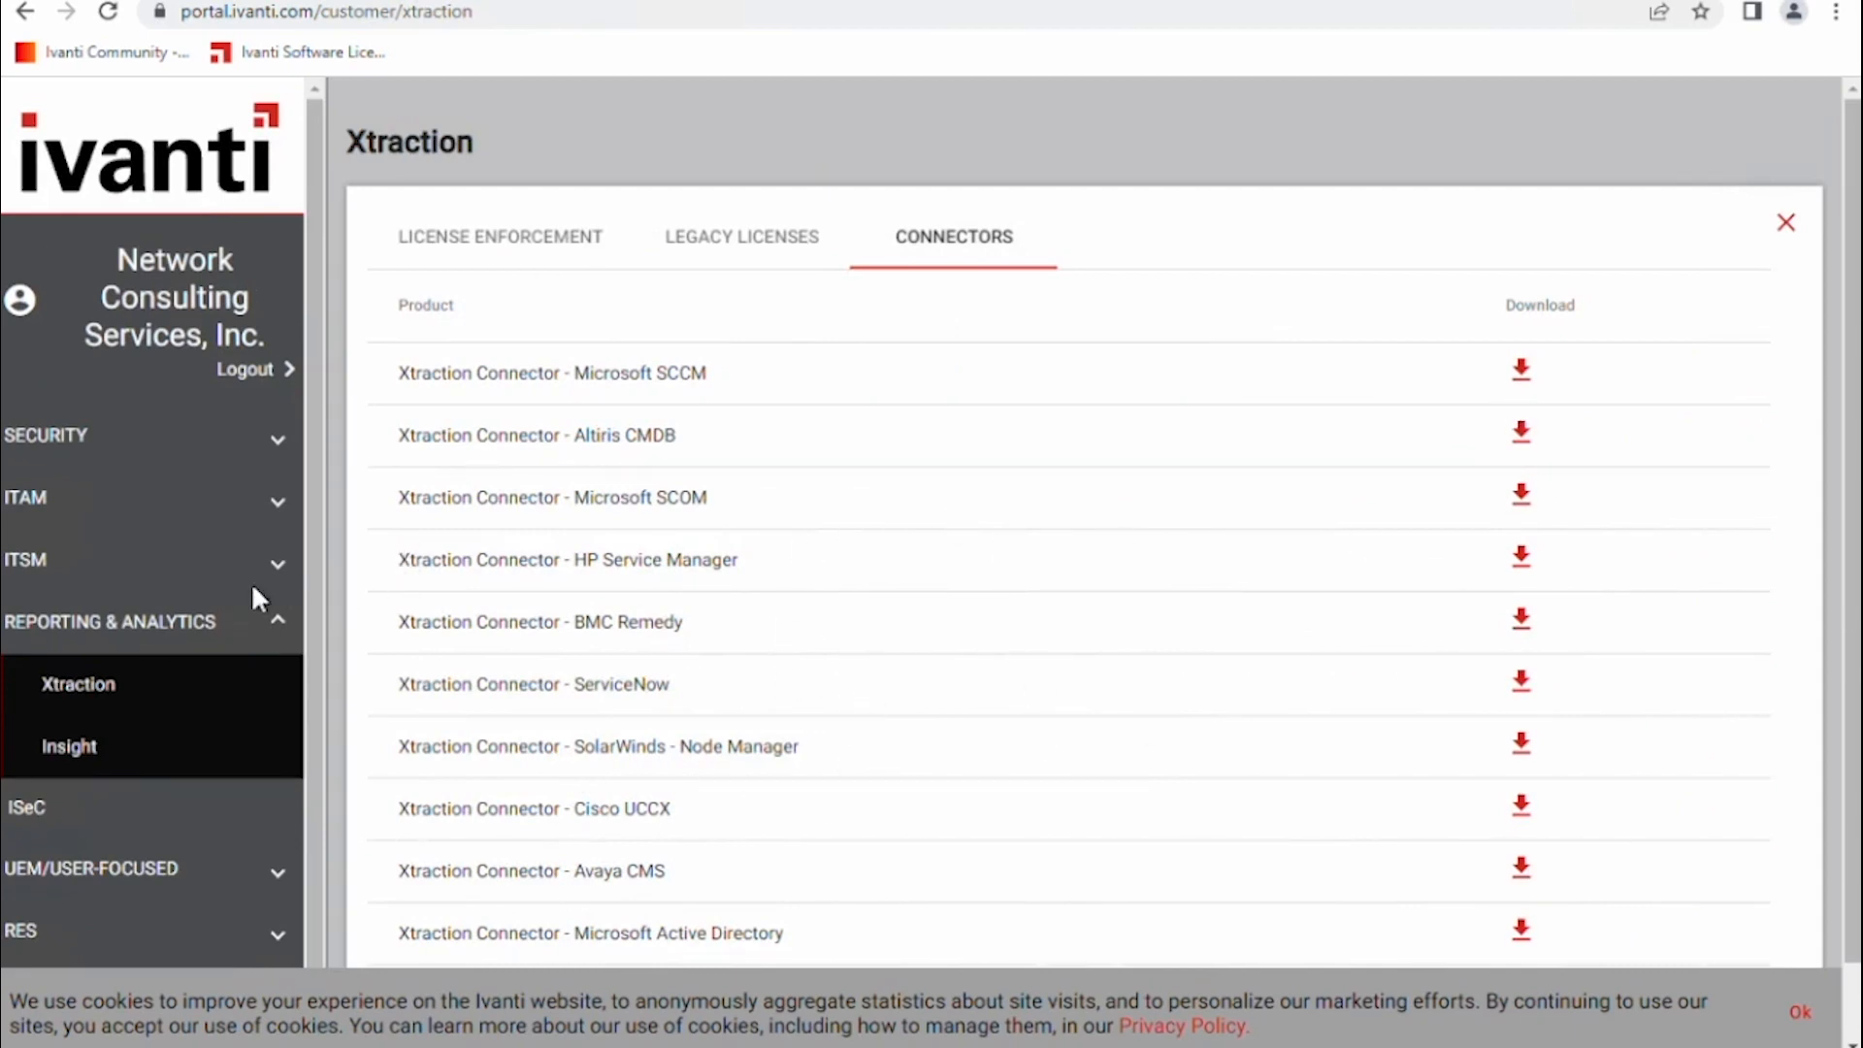
pyautogui.scroll(-2, 200, 658)
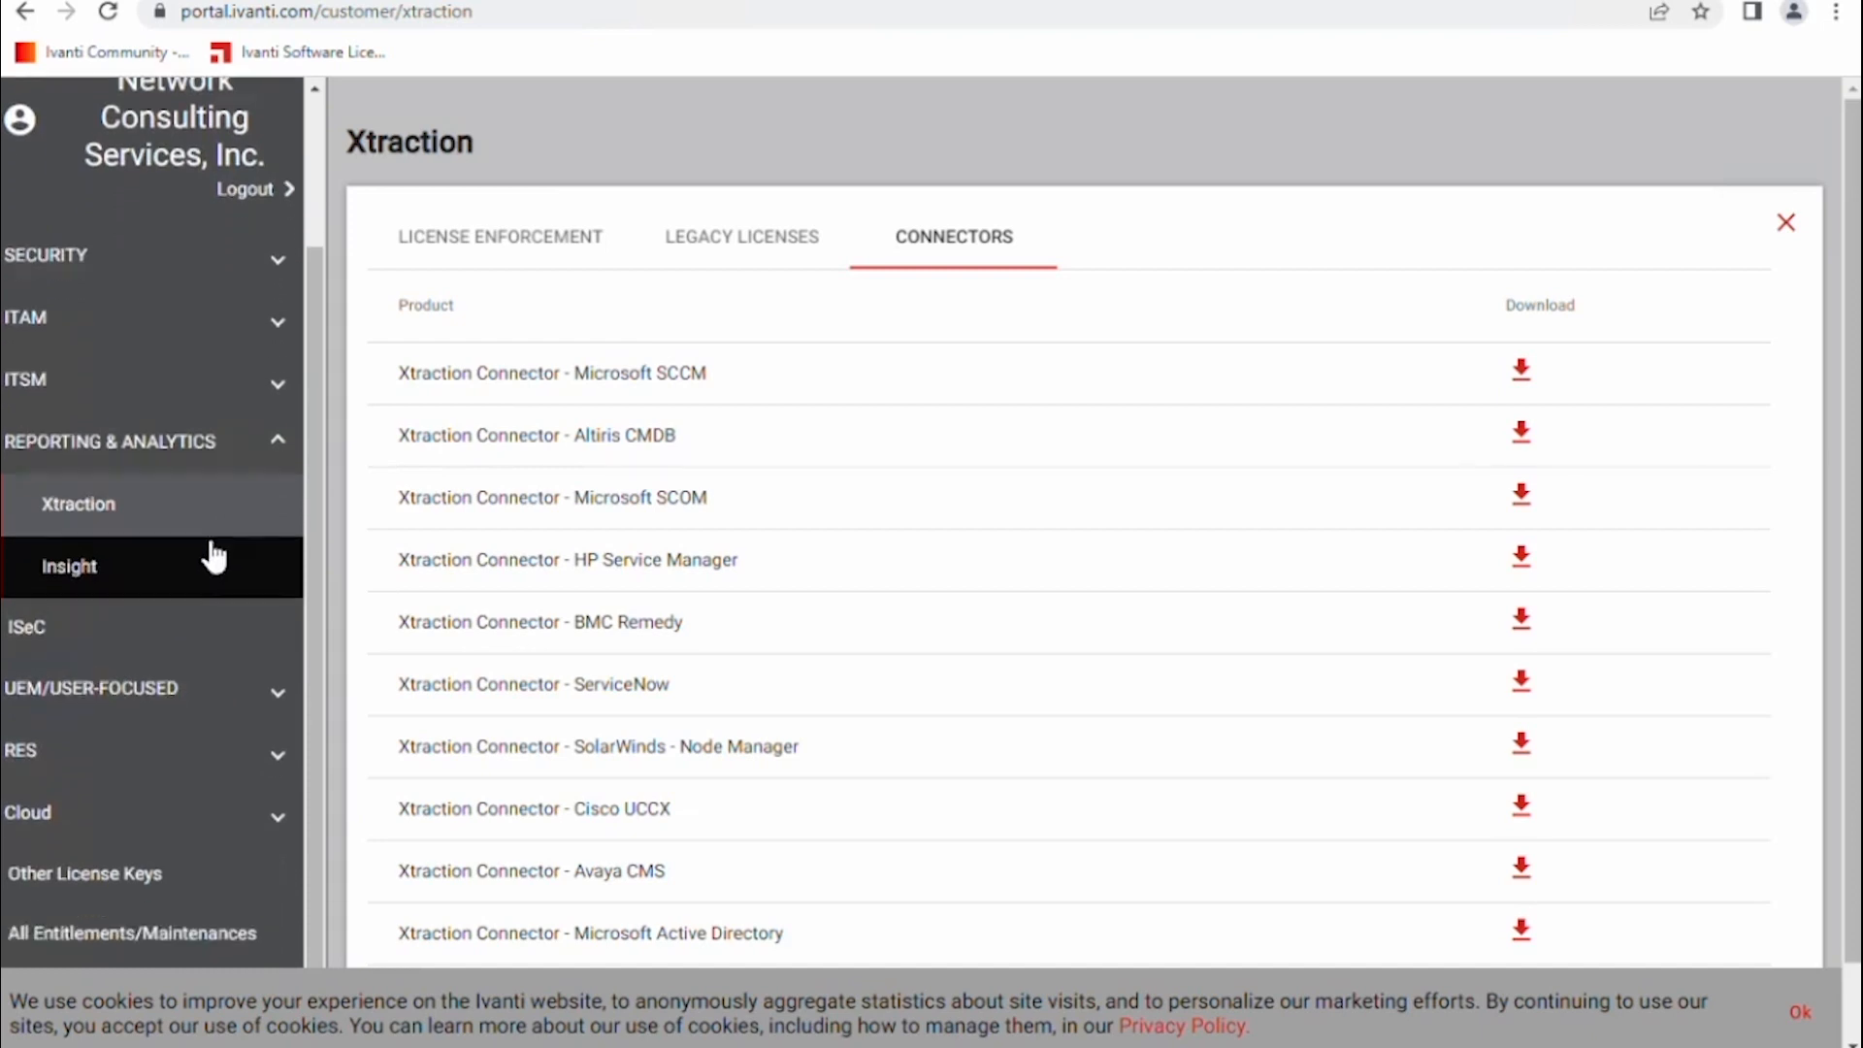
pyautogui.scroll(-1, 184, 673)
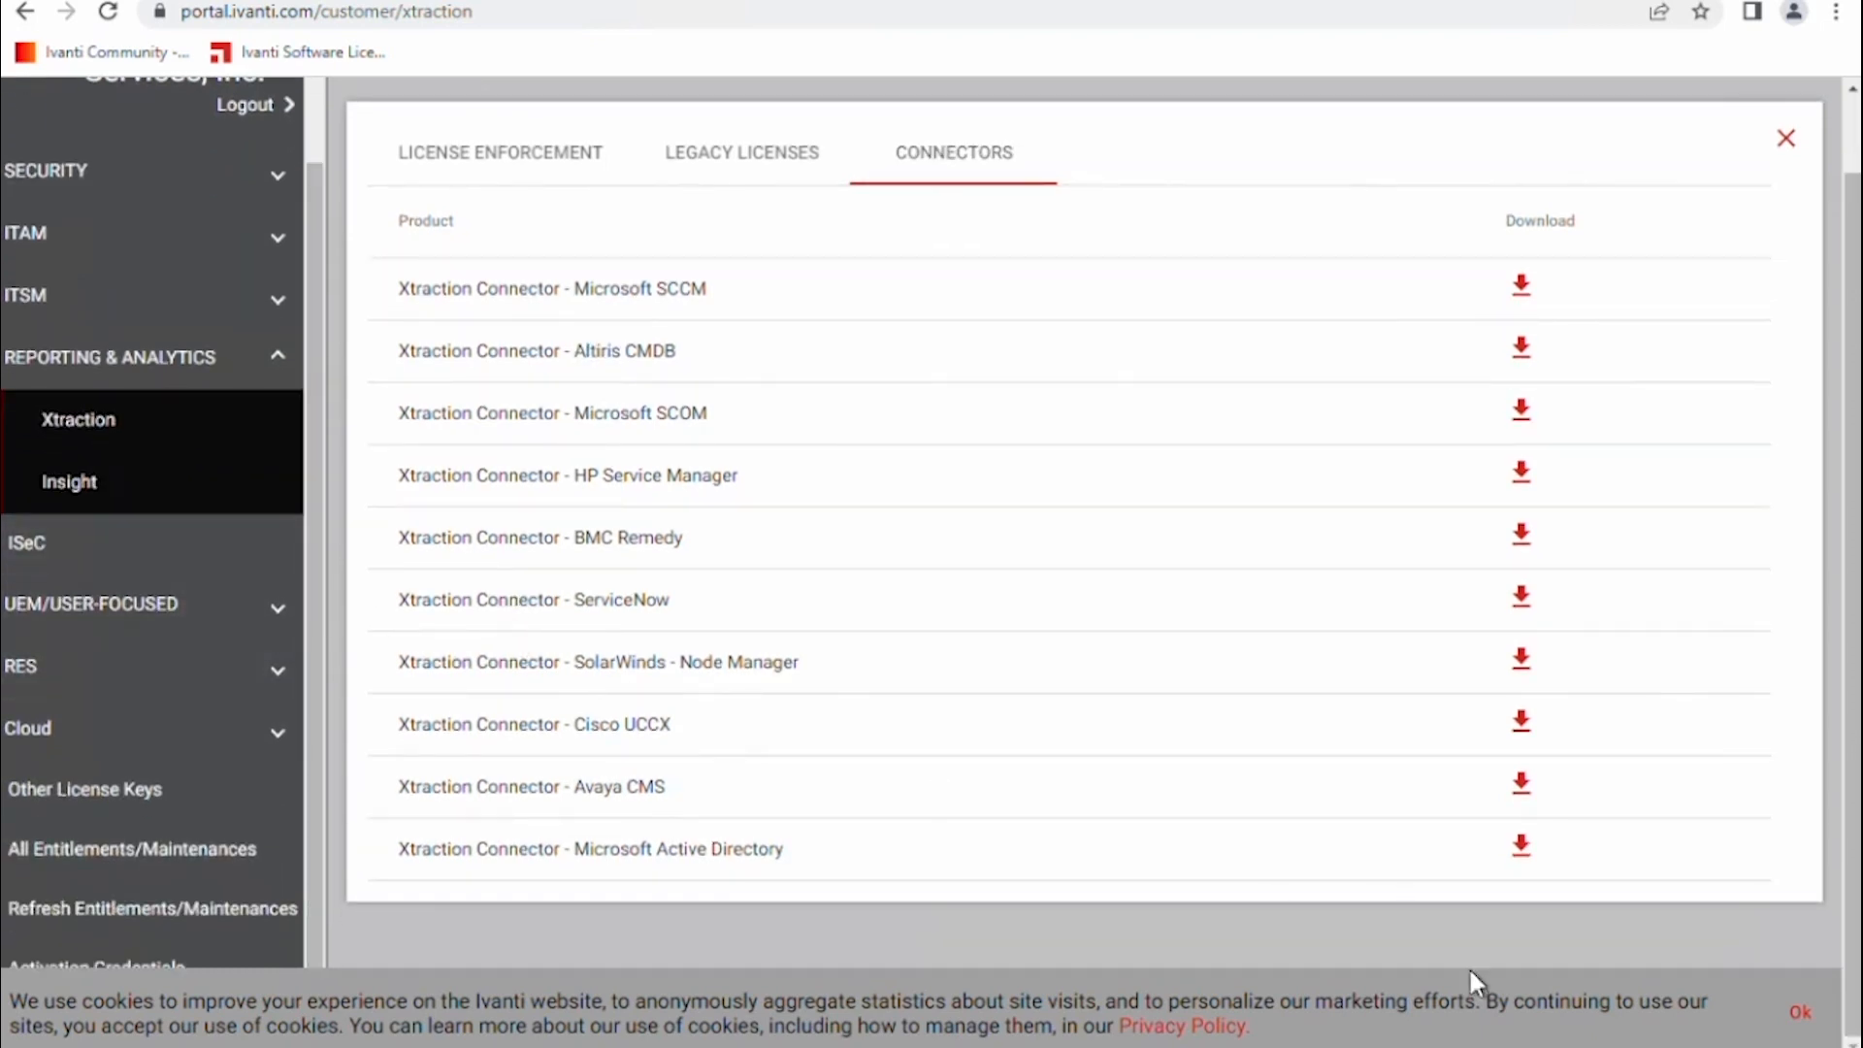
# Dismiss the cookie notice, check the Activation Credentials page, then return to the Xtraction notes.
pyautogui.click(1800, 1012)
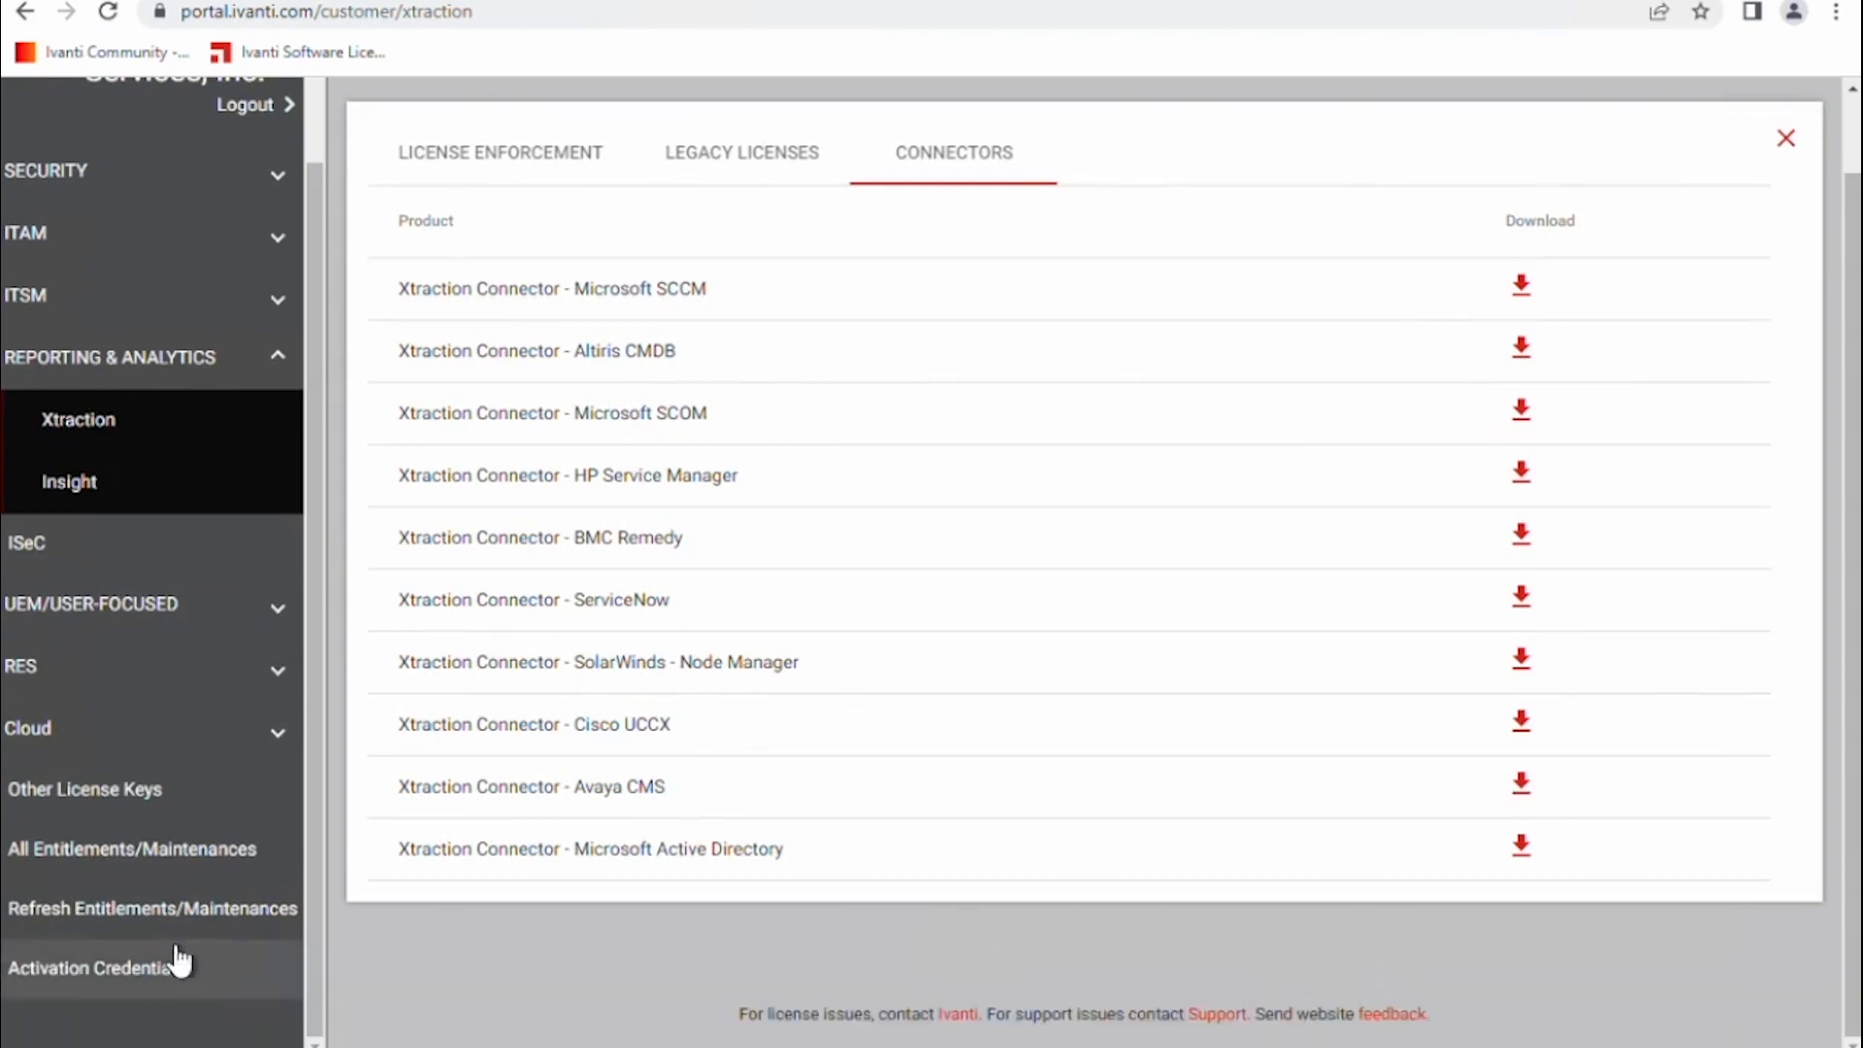
pyautogui.click(104, 986)
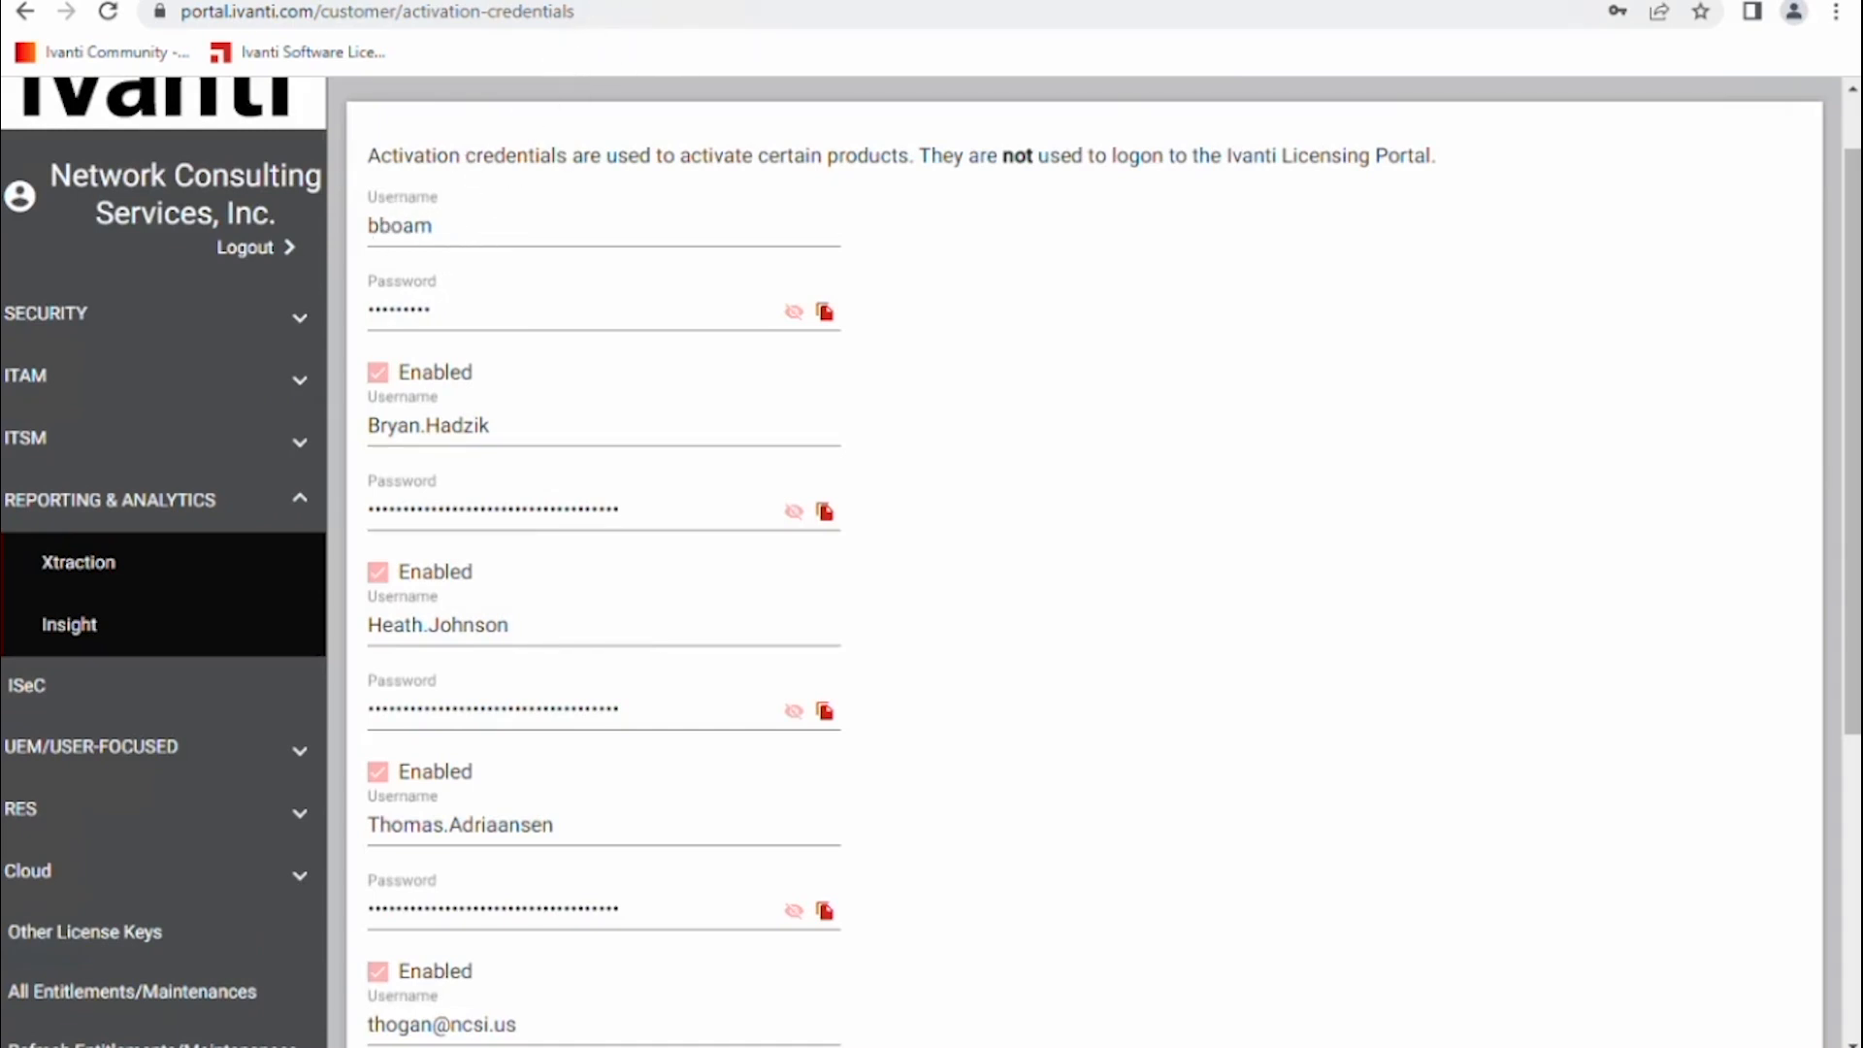
pyautogui.click(365, 1)
pyautogui.hotkey('alt', 'Tab')
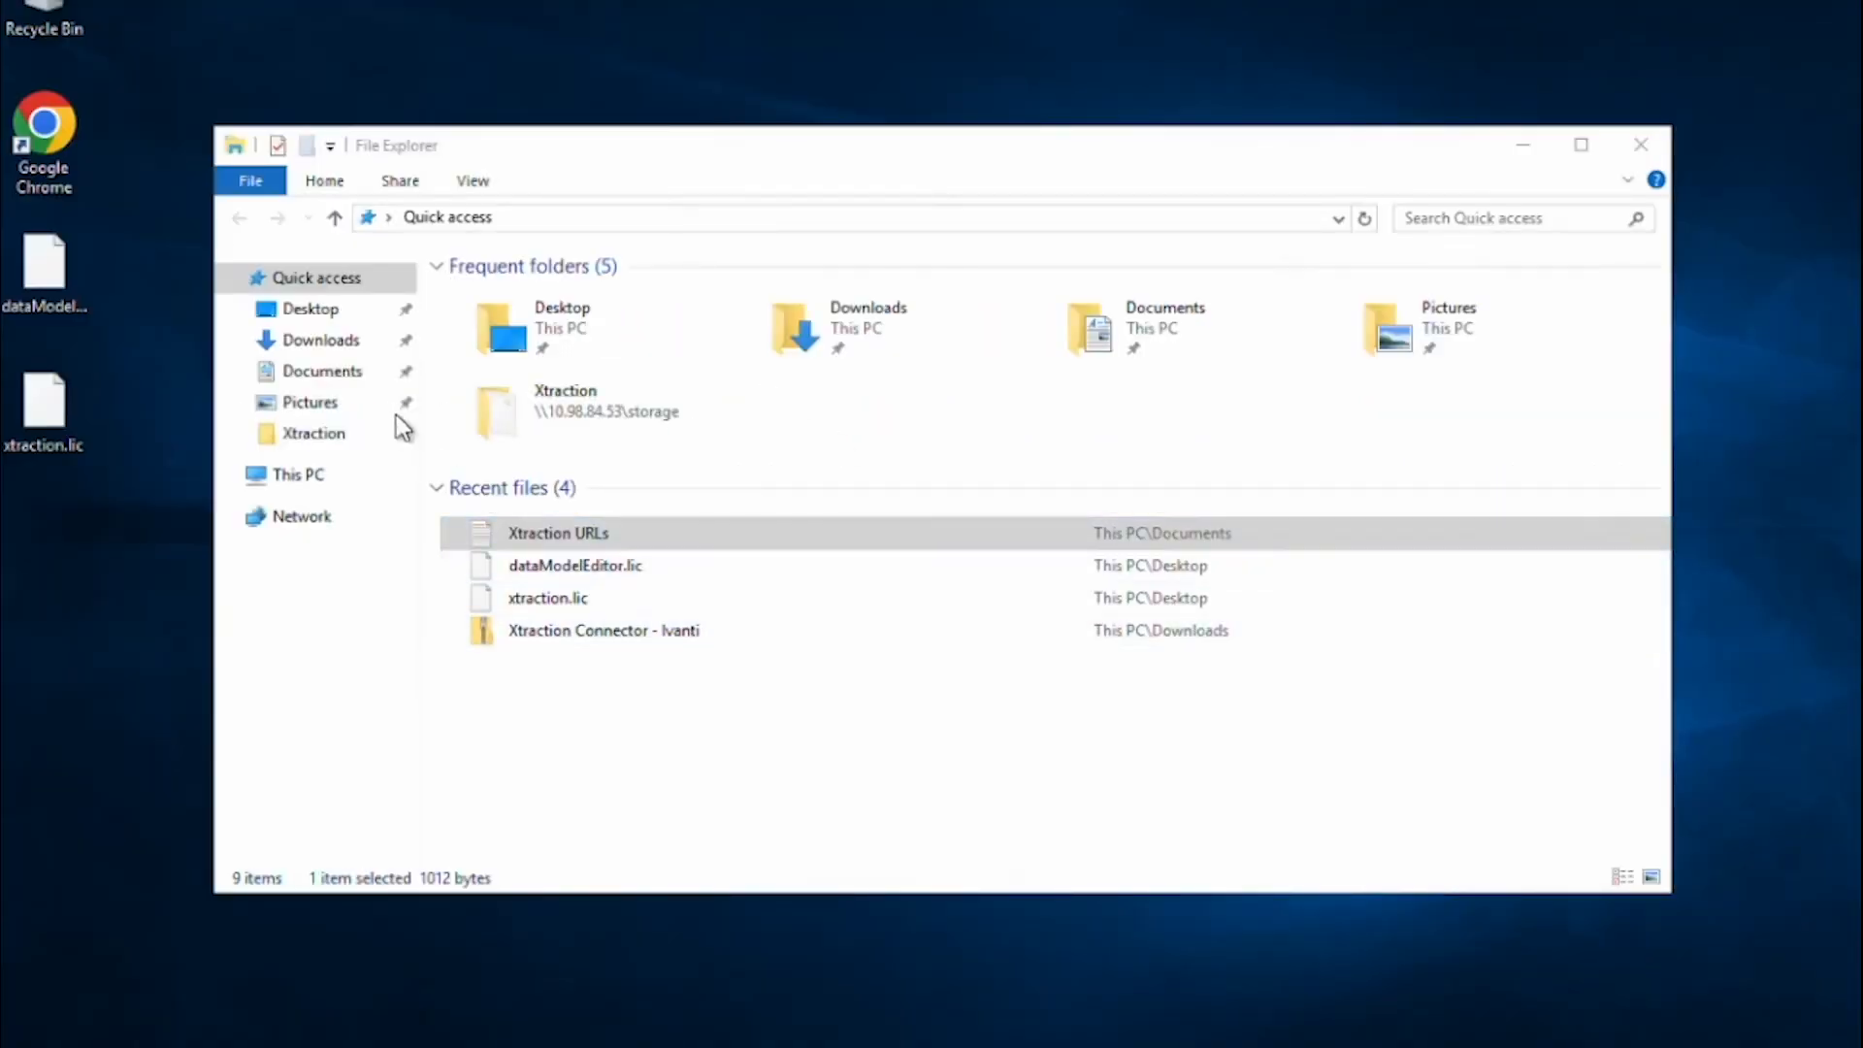
# In Downloads, unblock the Xtraction (2022.4) zip through its Properties.
pyautogui.click(350, 351)
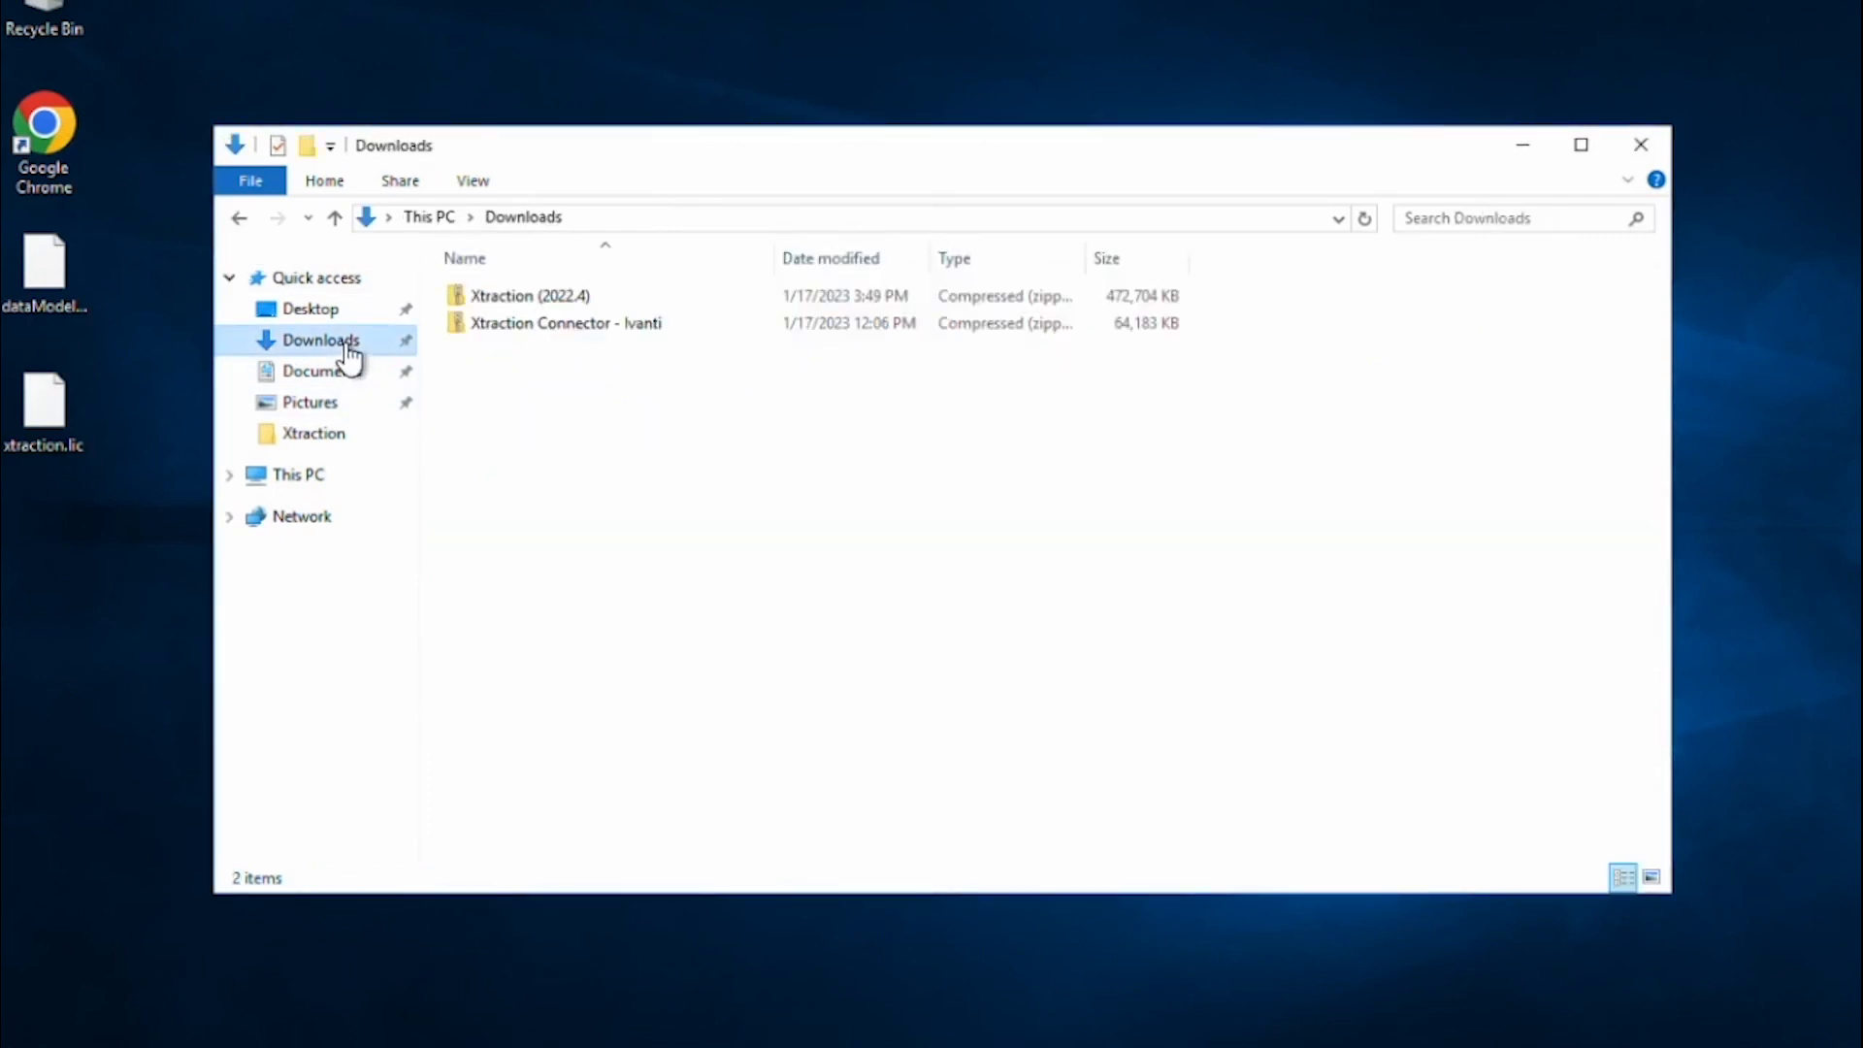
pyautogui.rightClick(512, 301)
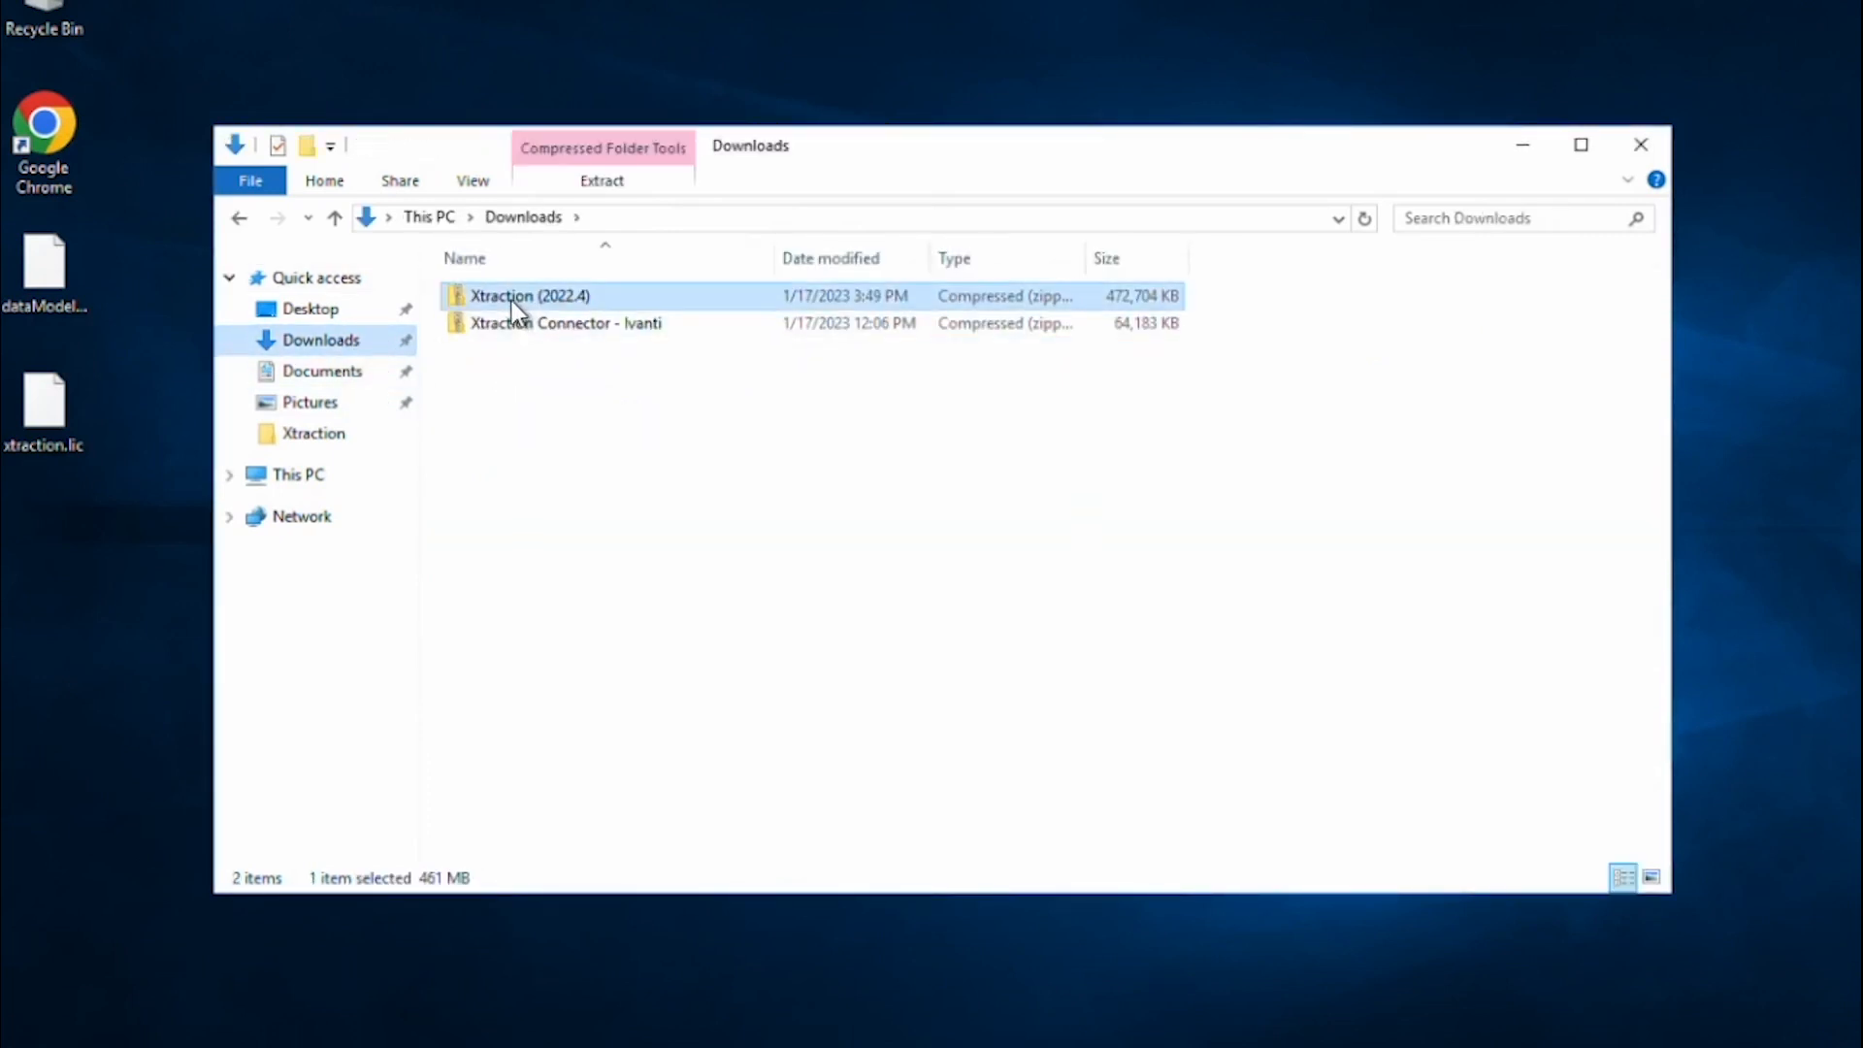
pyautogui.click(660, 769)
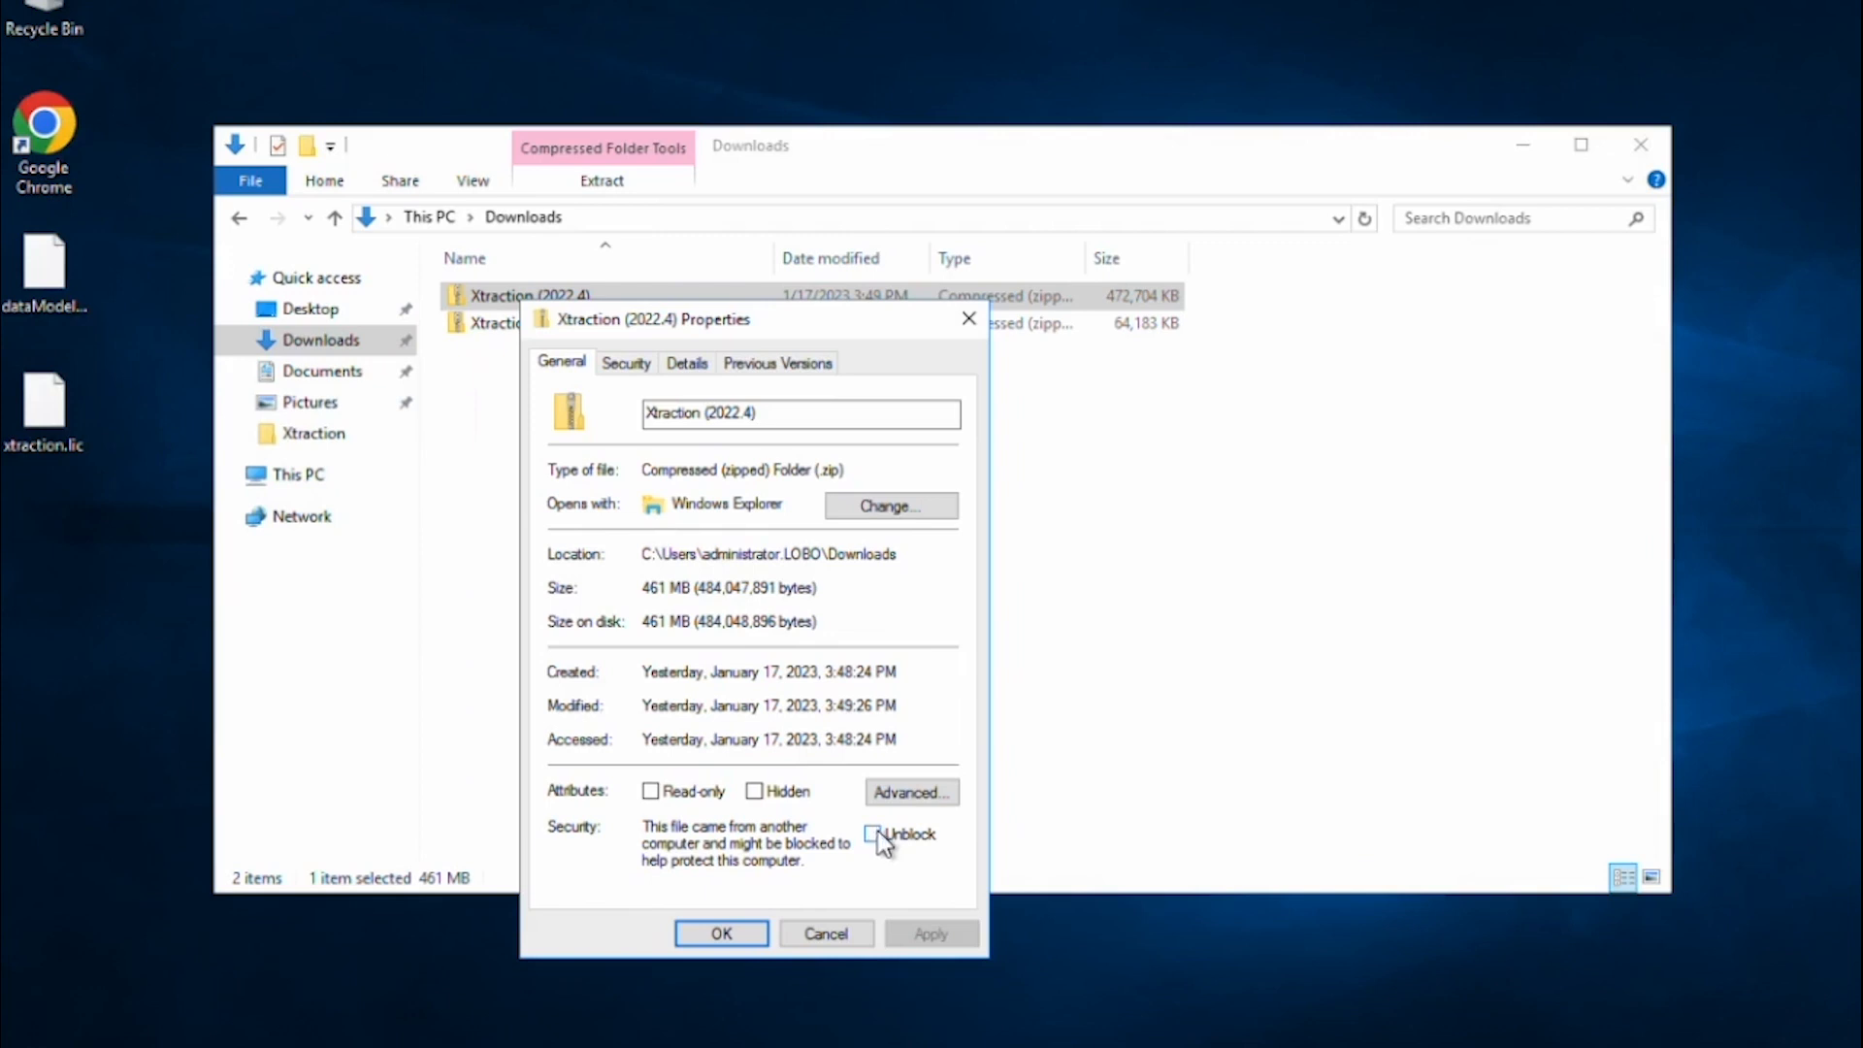
pyautogui.click(878, 832)
pyautogui.click(931, 933)
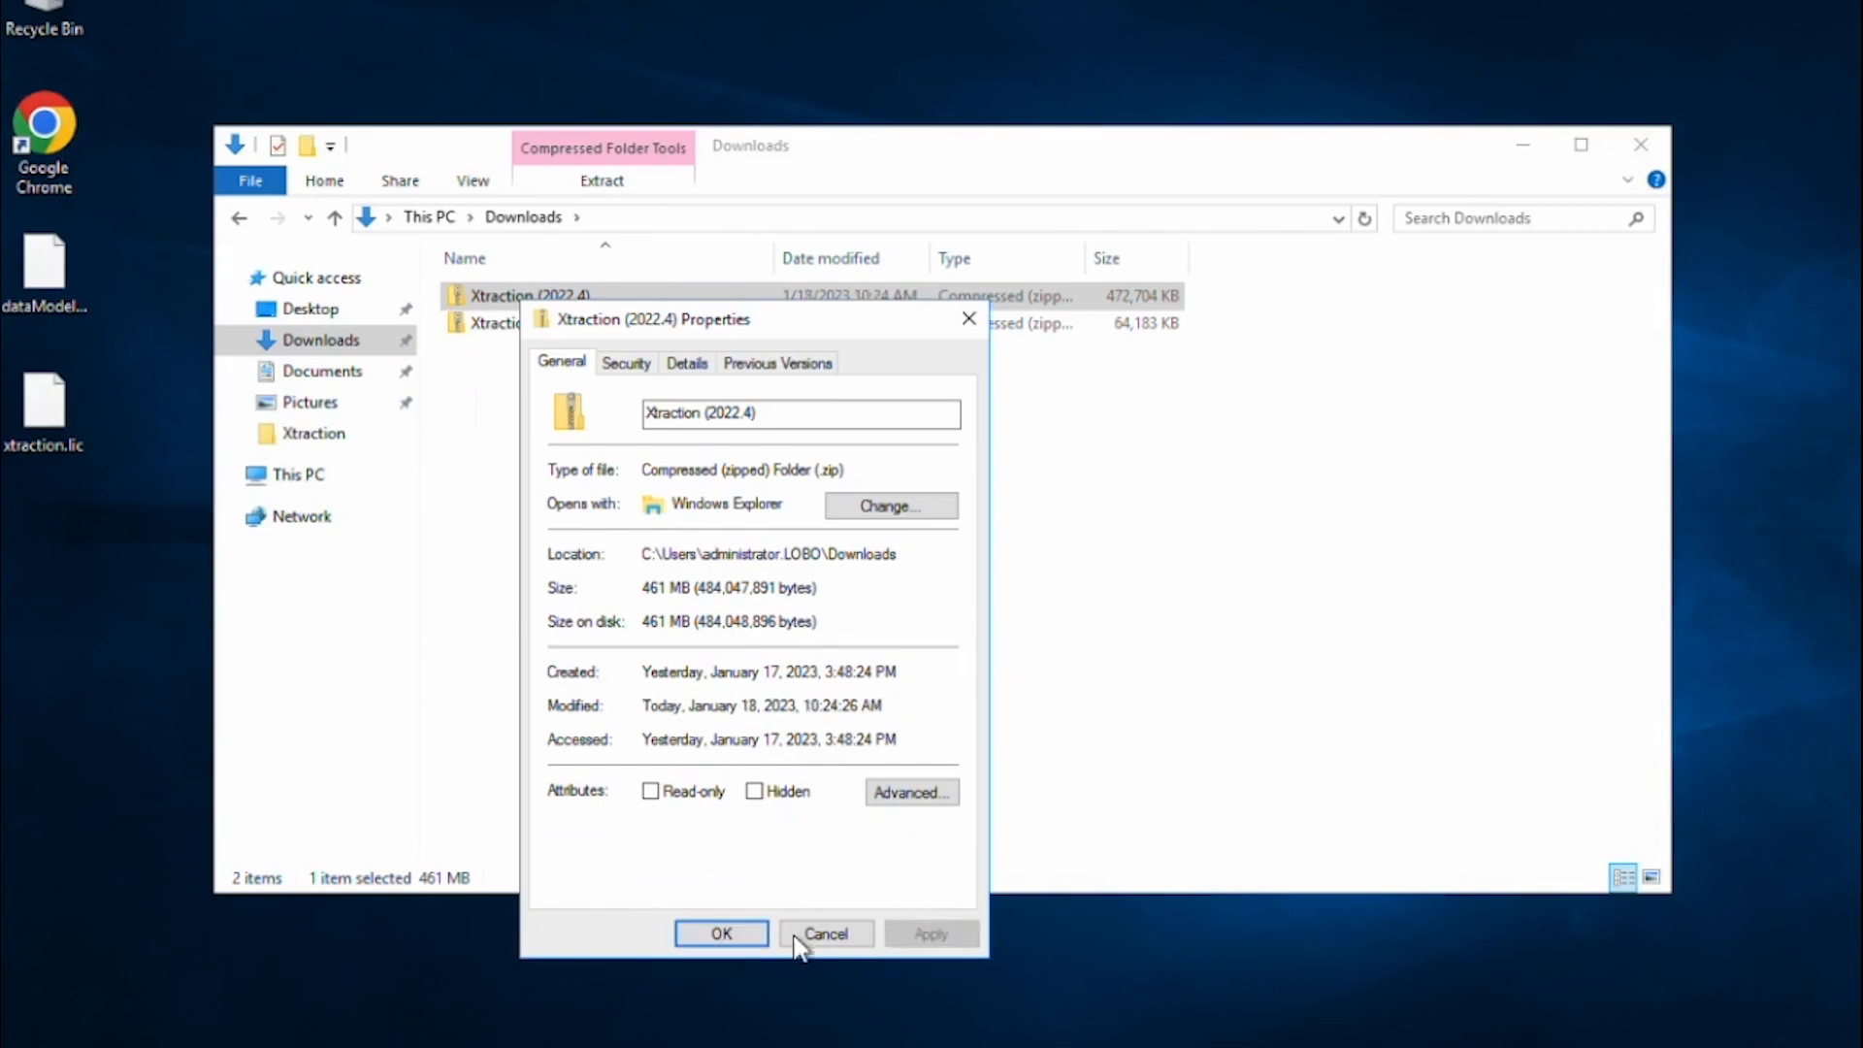
pyautogui.click(721, 934)
pyautogui.click(533, 324)
# Unblock the Xtraction Connector - Ivanti zip through its Properties.
pyautogui.rightClick(528, 325)
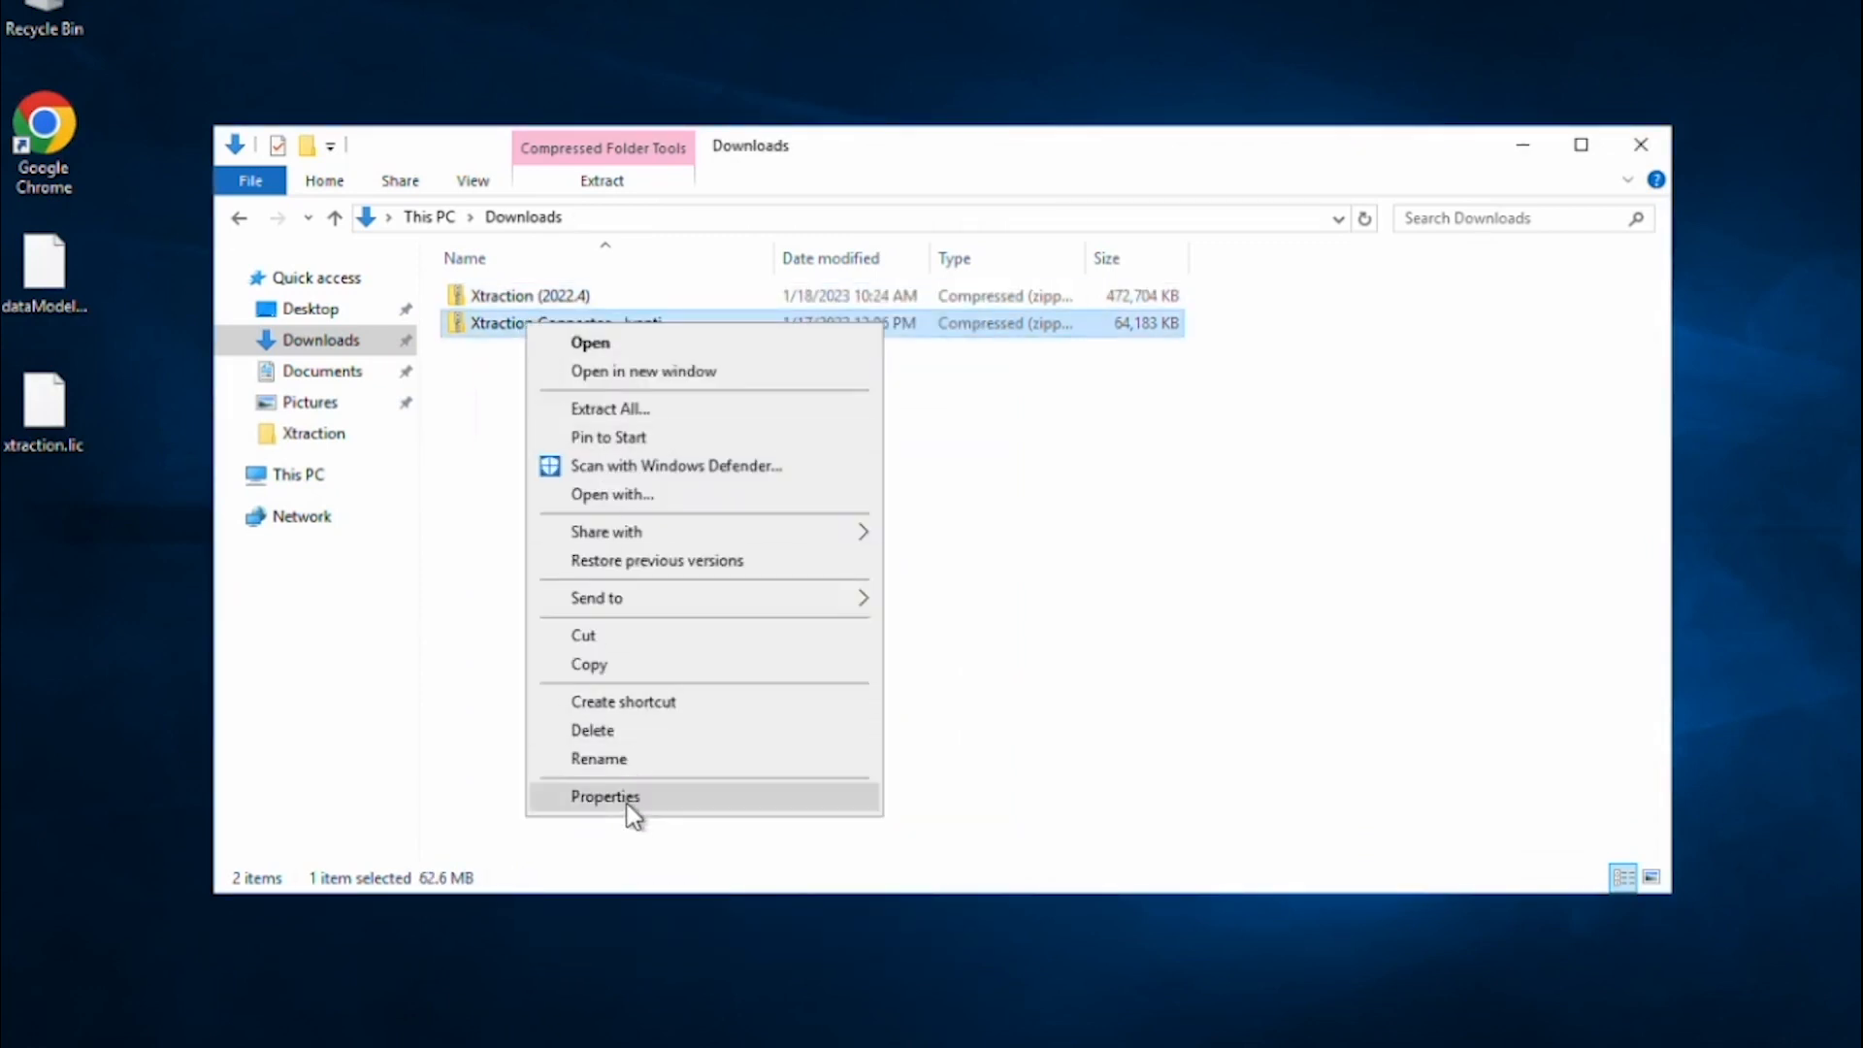
pyautogui.click(627, 800)
pyautogui.click(949, 953)
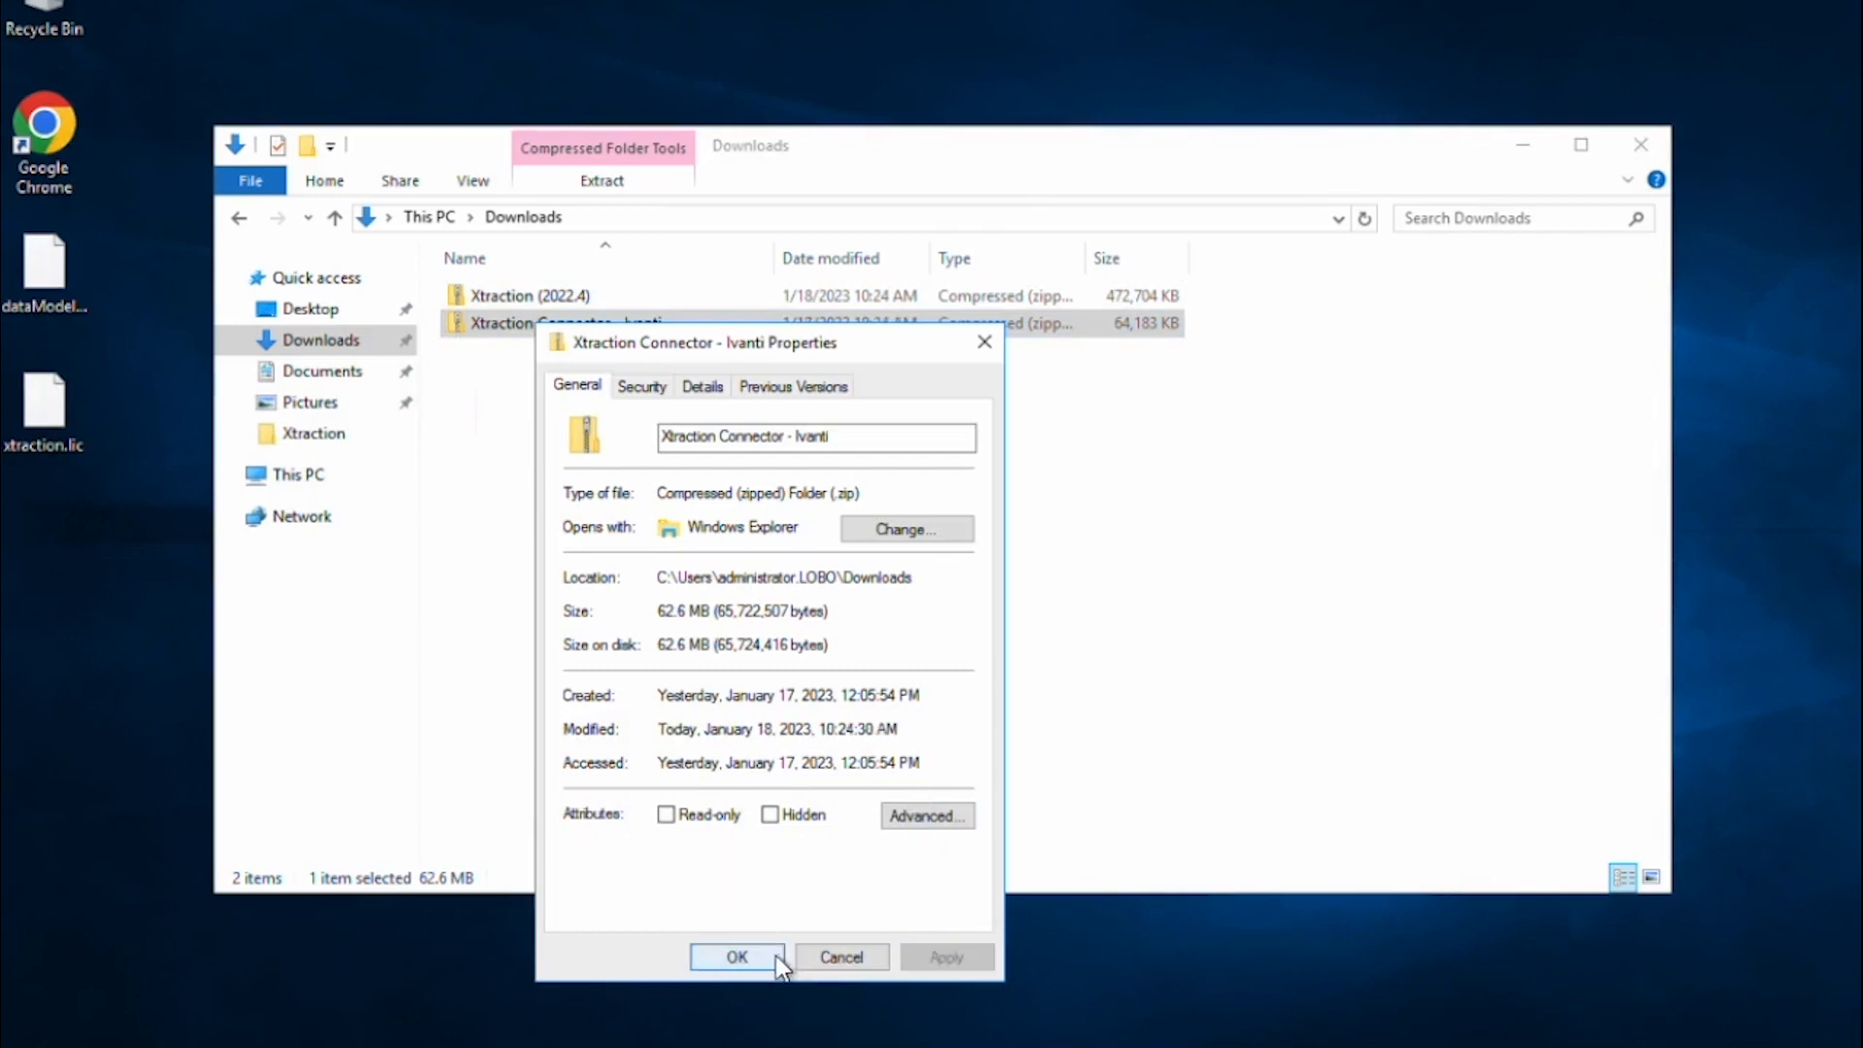
pyautogui.click(767, 957)
# Extract the Xtraction (2022.4) and Xtraction Connector - Ivanti zips into Downloads.
pyautogui.rightClick(542, 301)
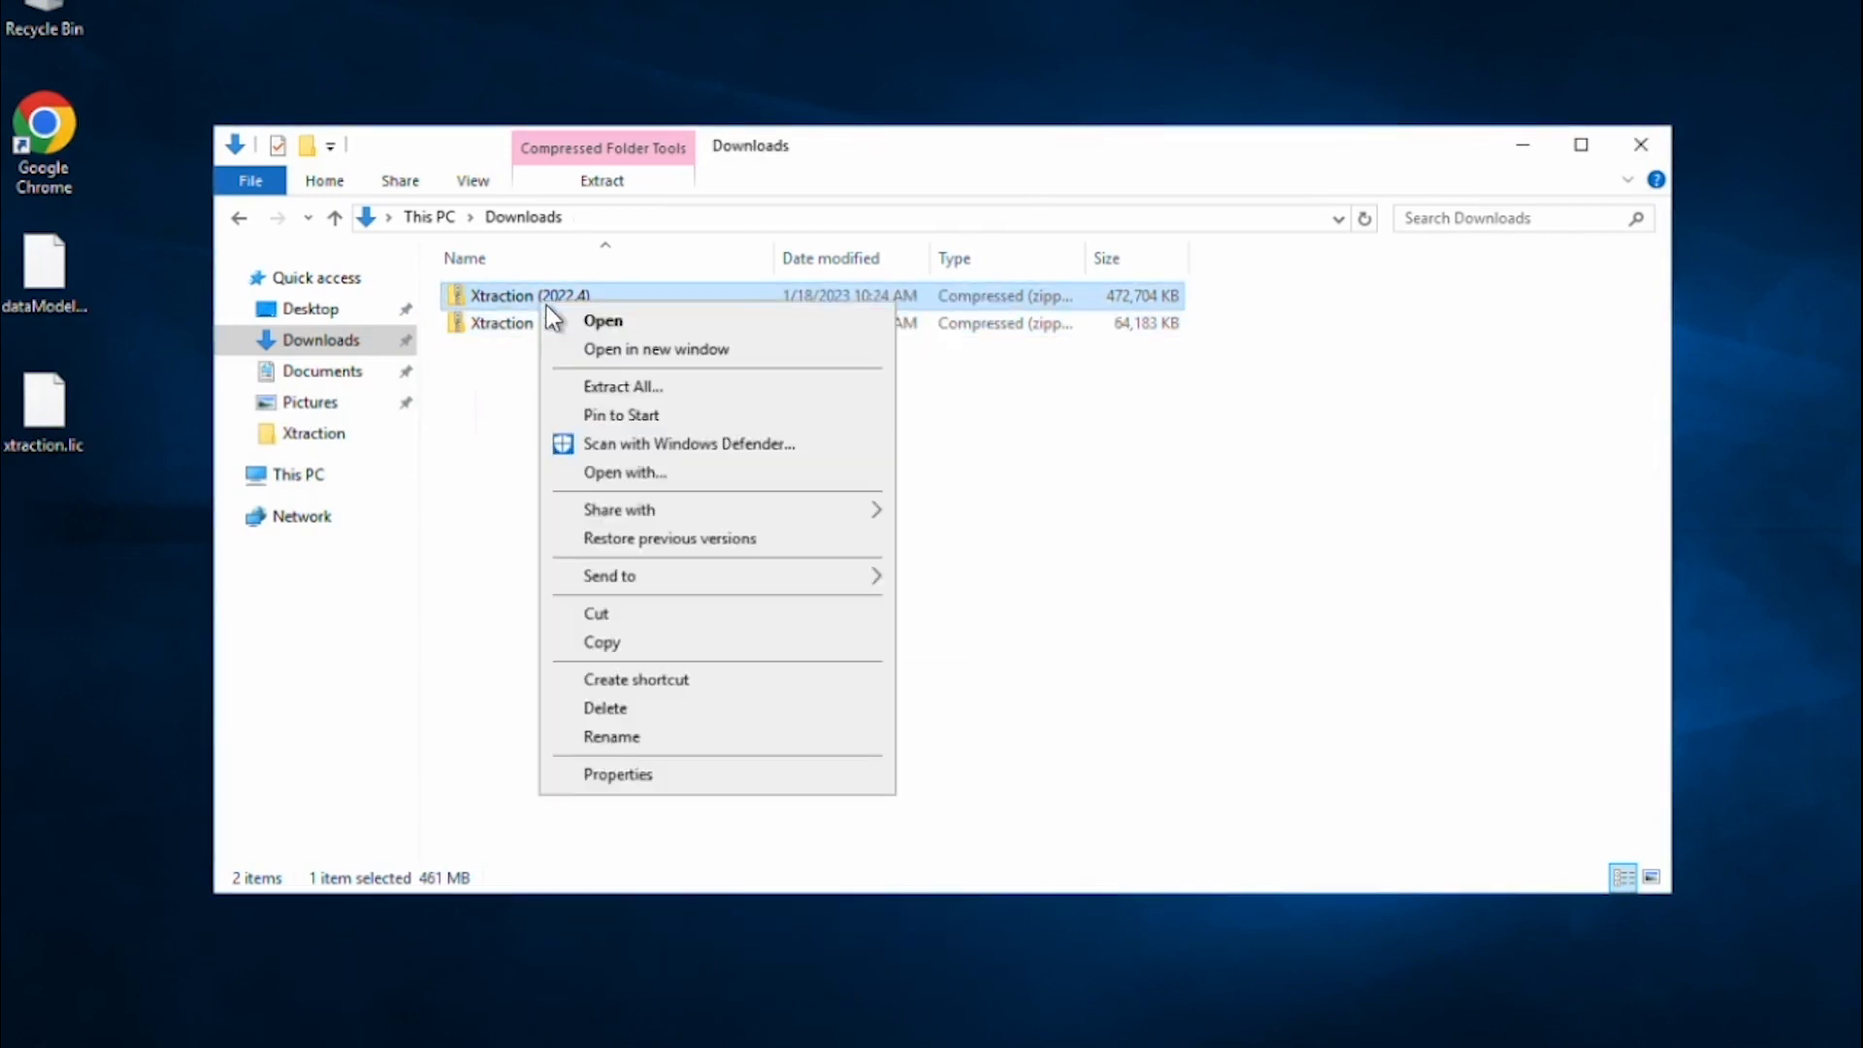
pyautogui.click(626, 383)
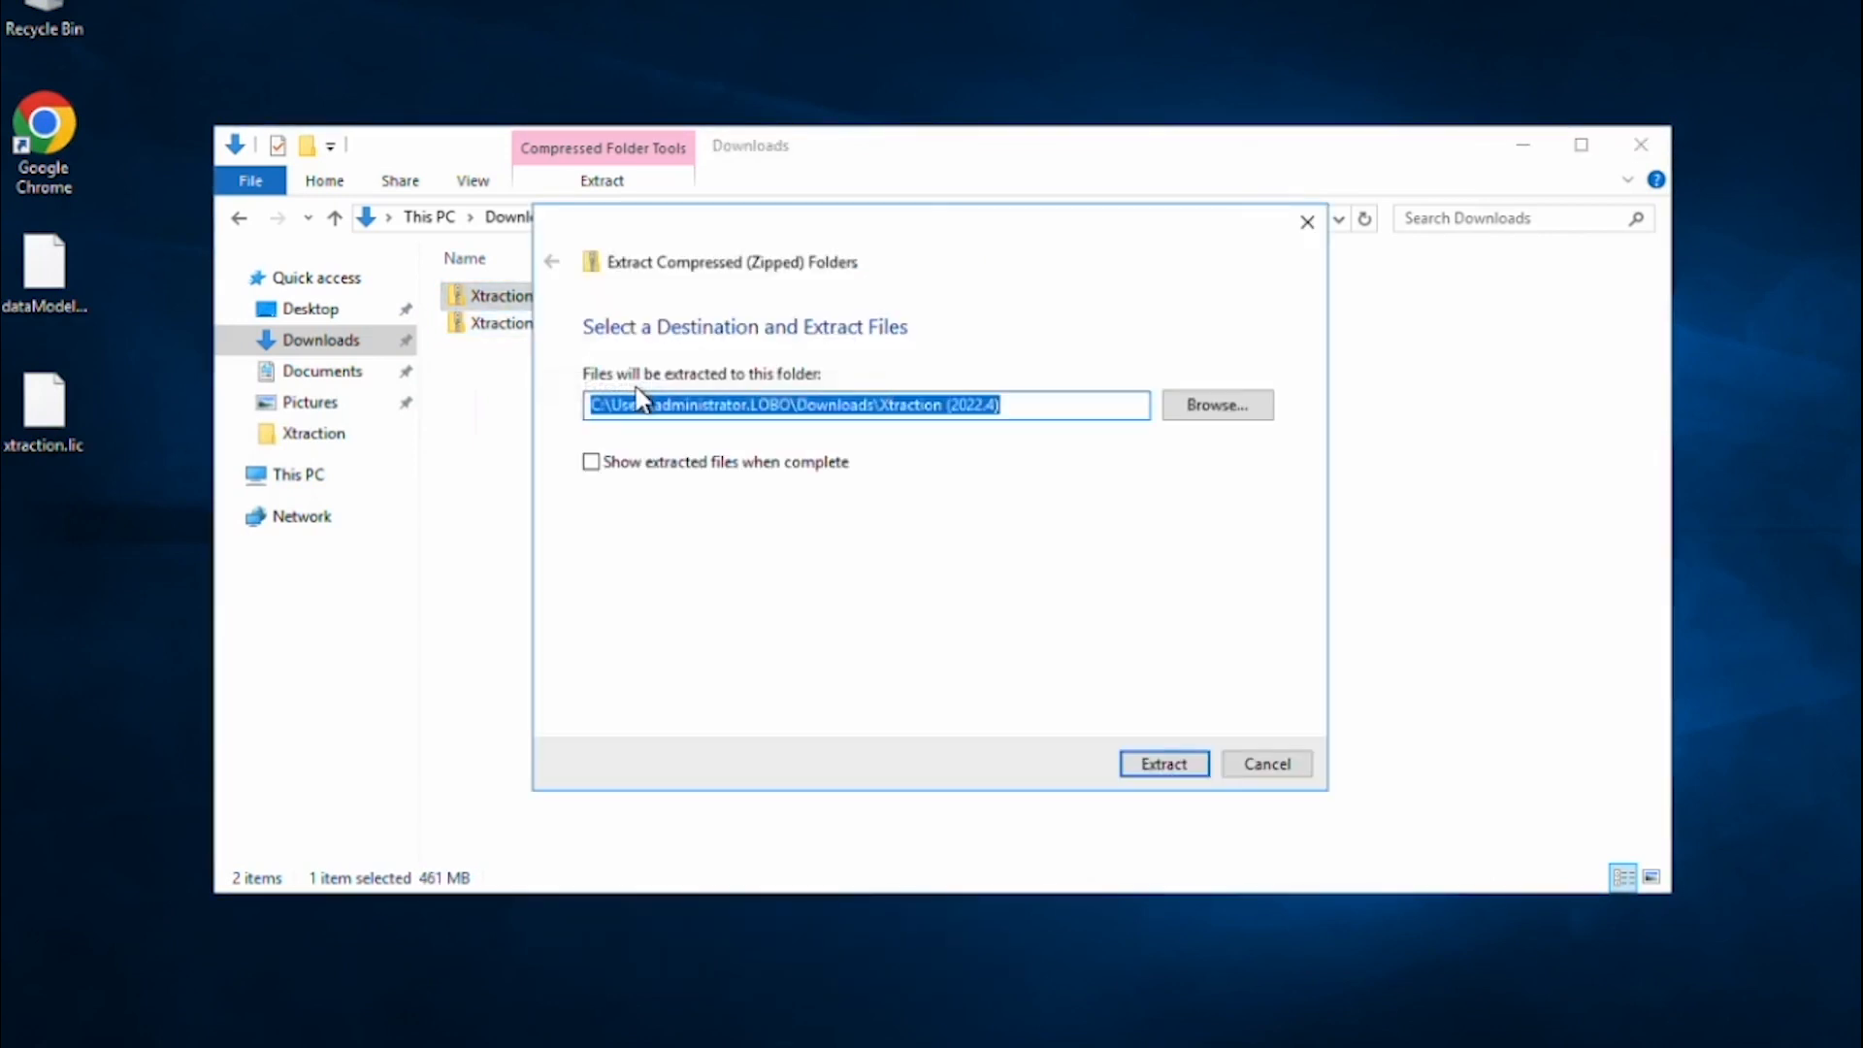
pyautogui.click(1167, 766)
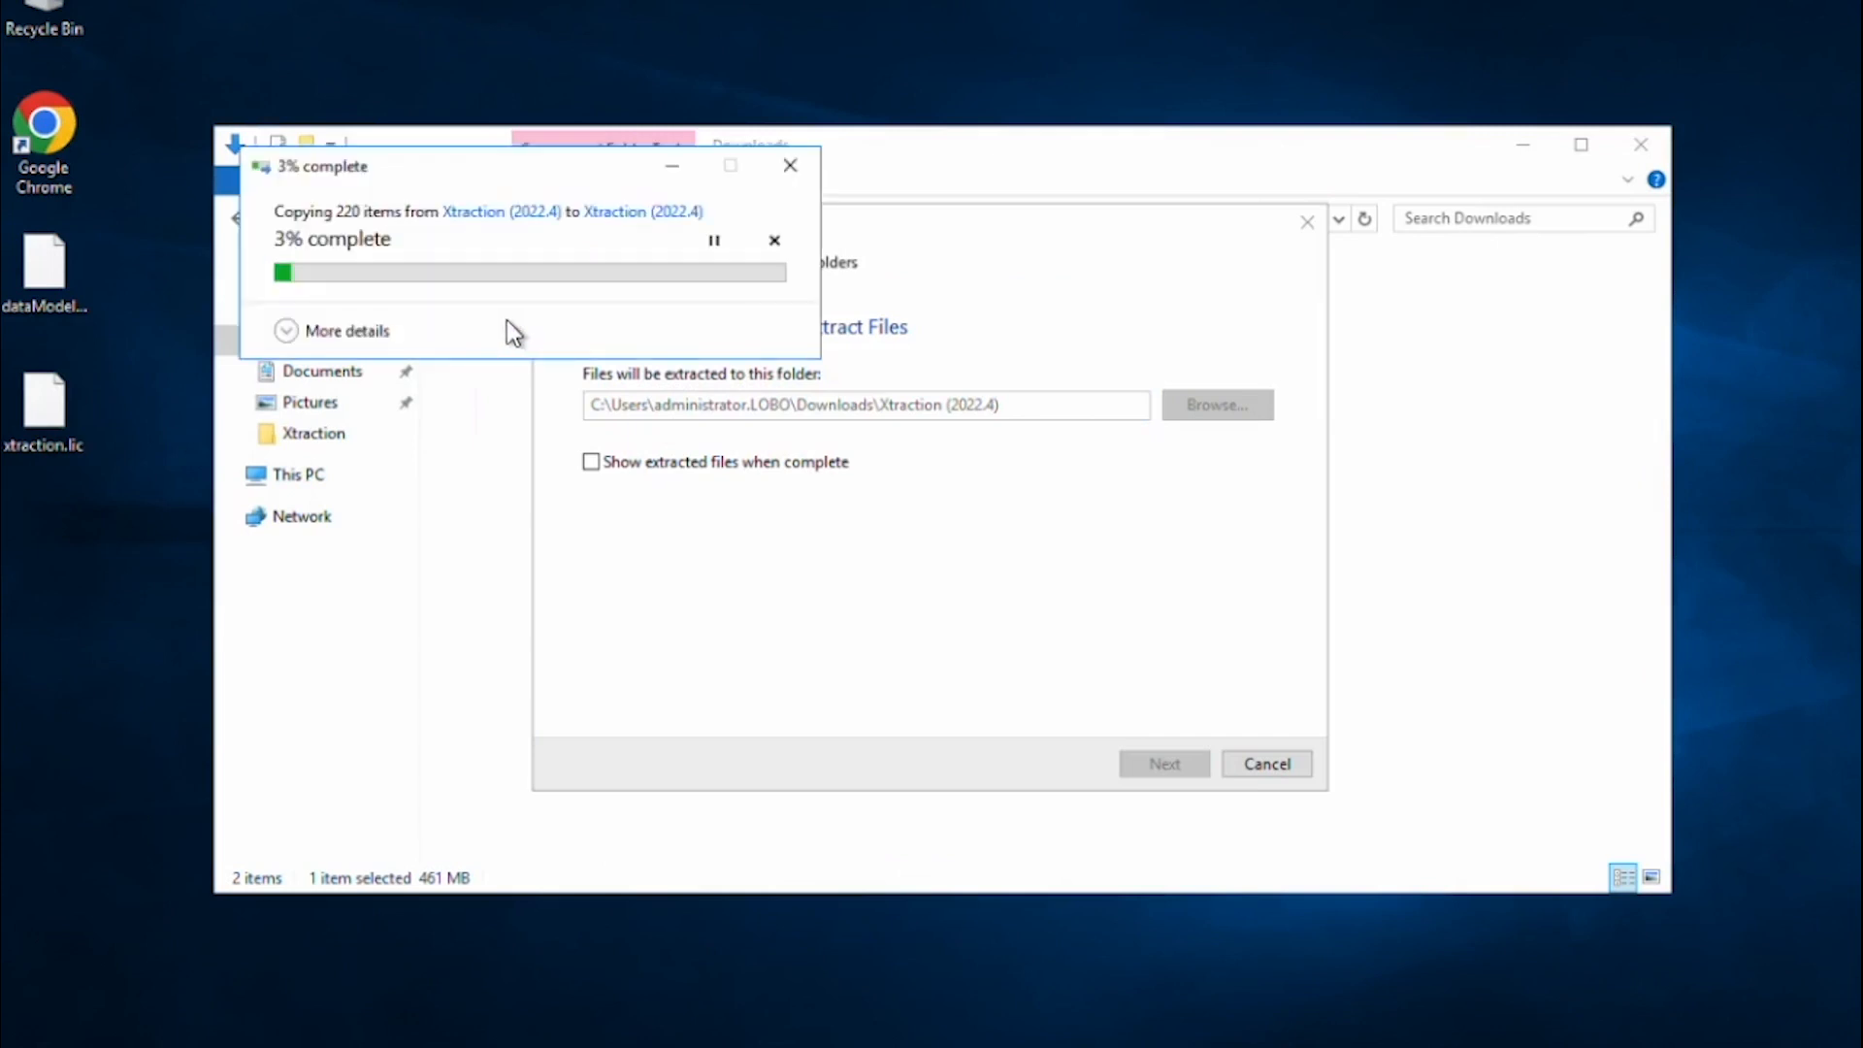
pyautogui.click(540, 351)
pyautogui.rightClick(540, 349)
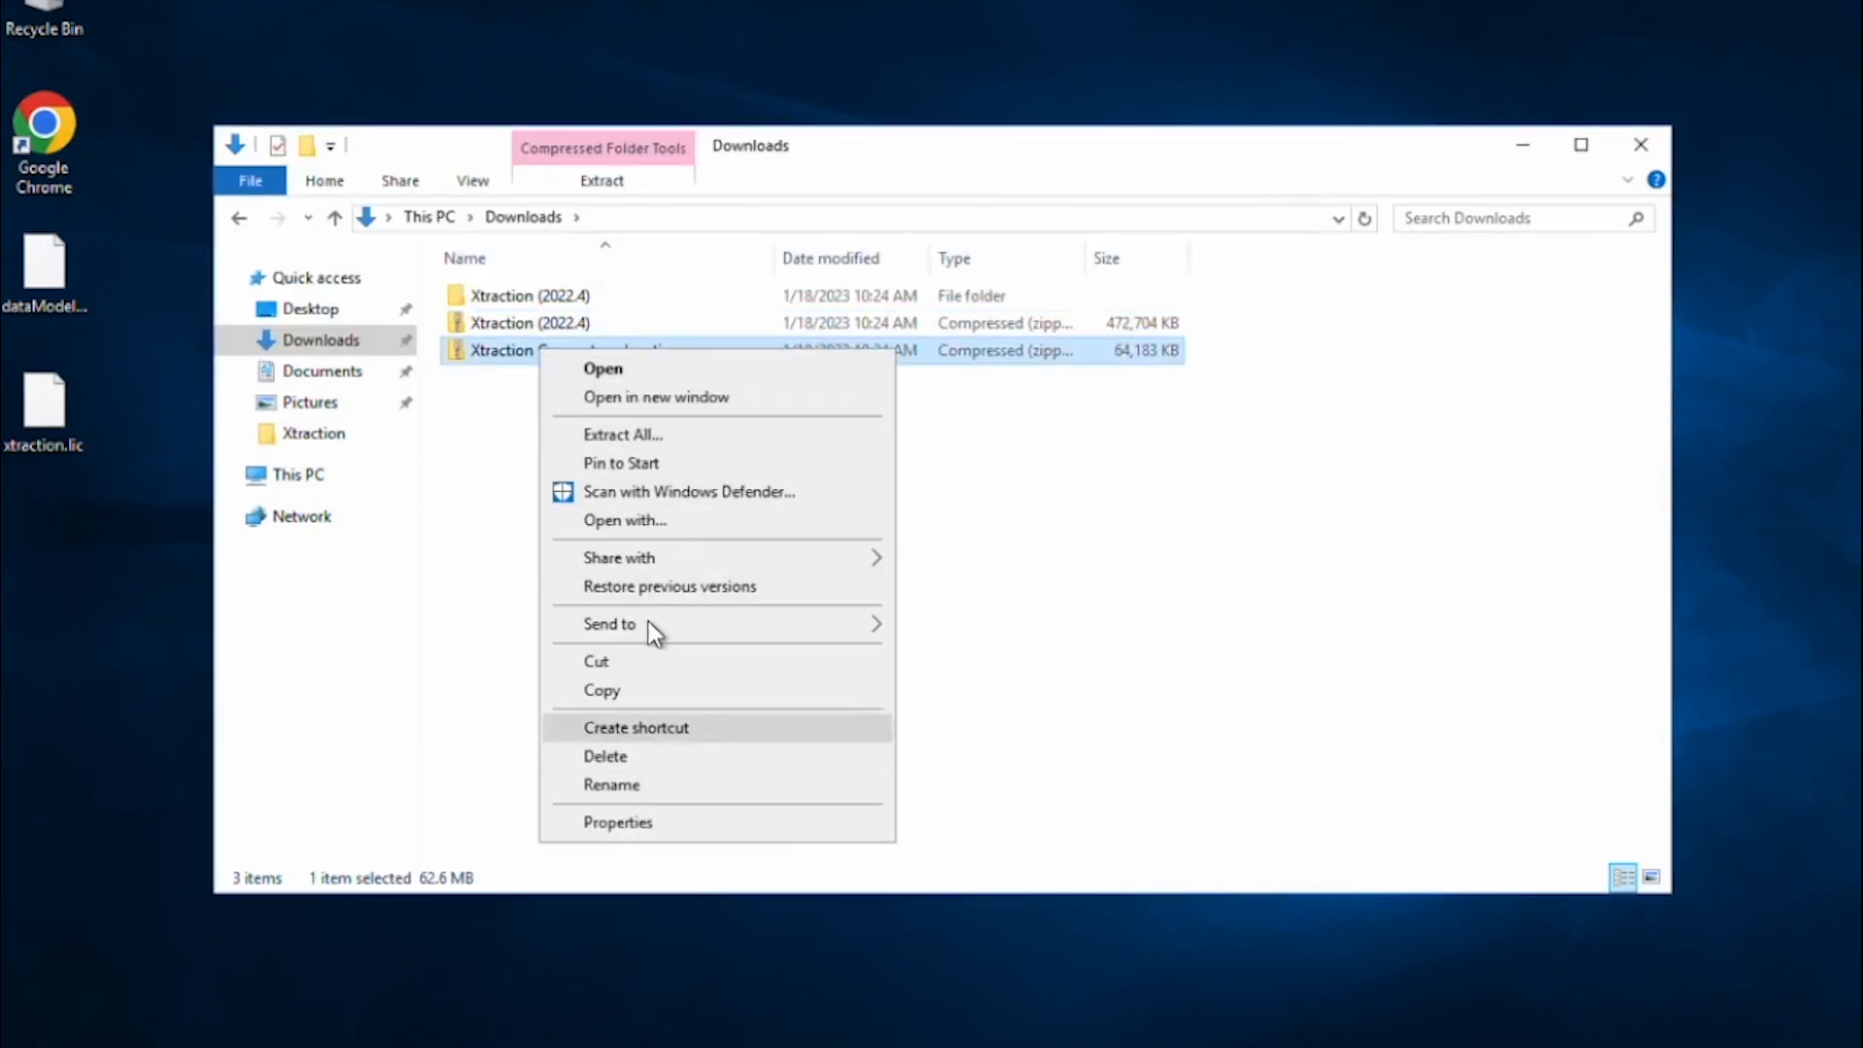
pyautogui.click(649, 436)
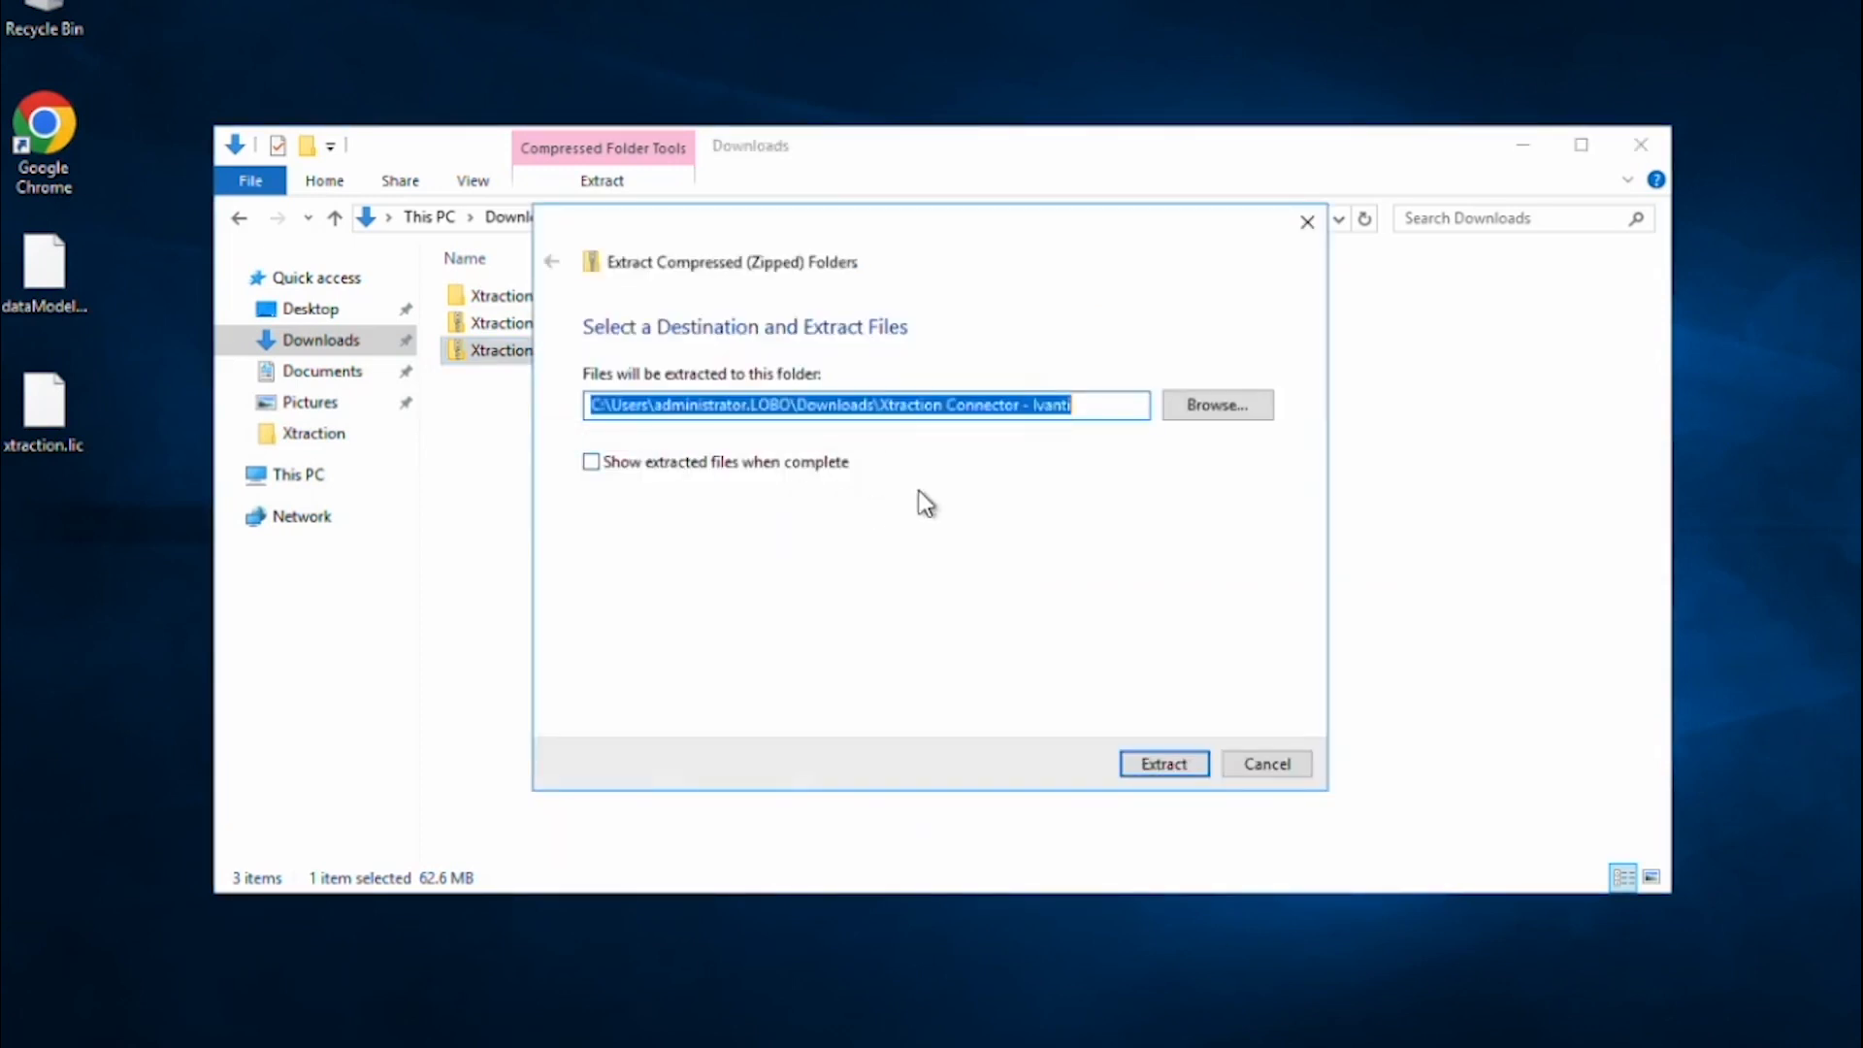
pyautogui.click(1160, 771)
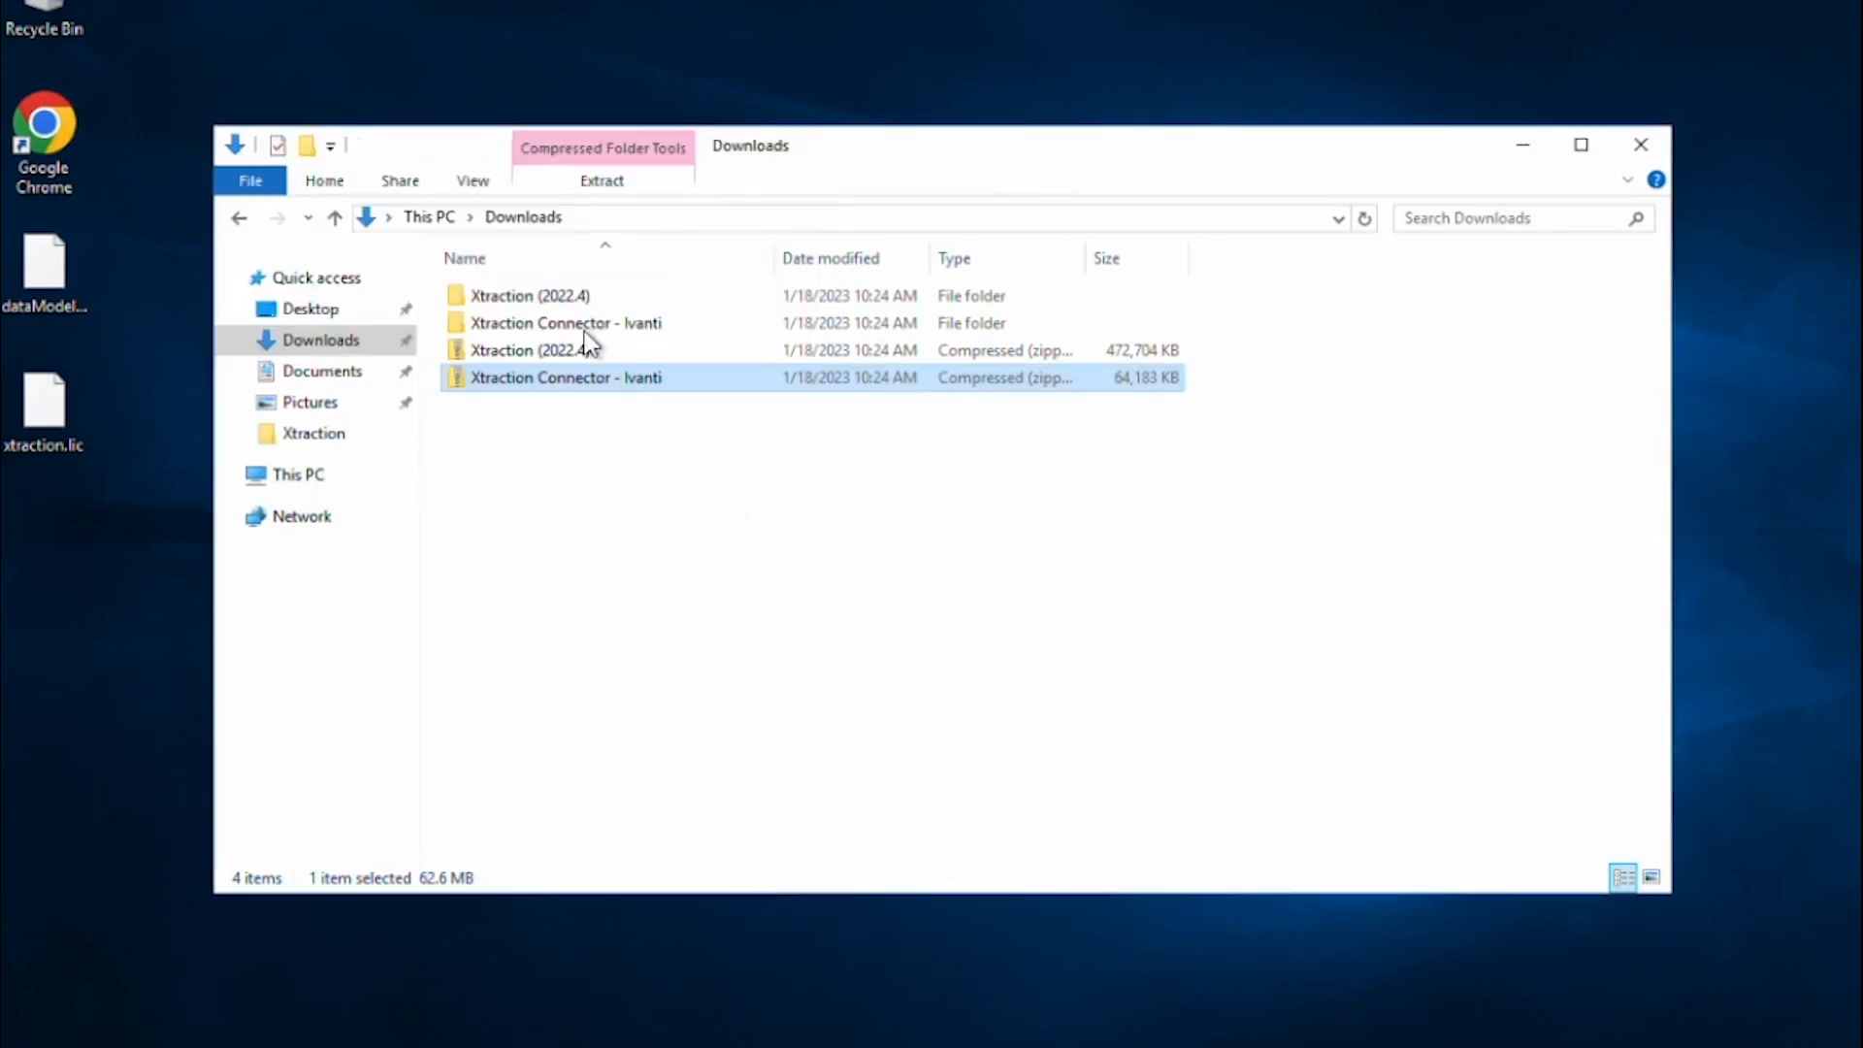
# Open Xtraction (2022.4) > 2022.4.0111.02 > Xtraction and select the Setup application.
pyautogui.doubleClick(540, 301)
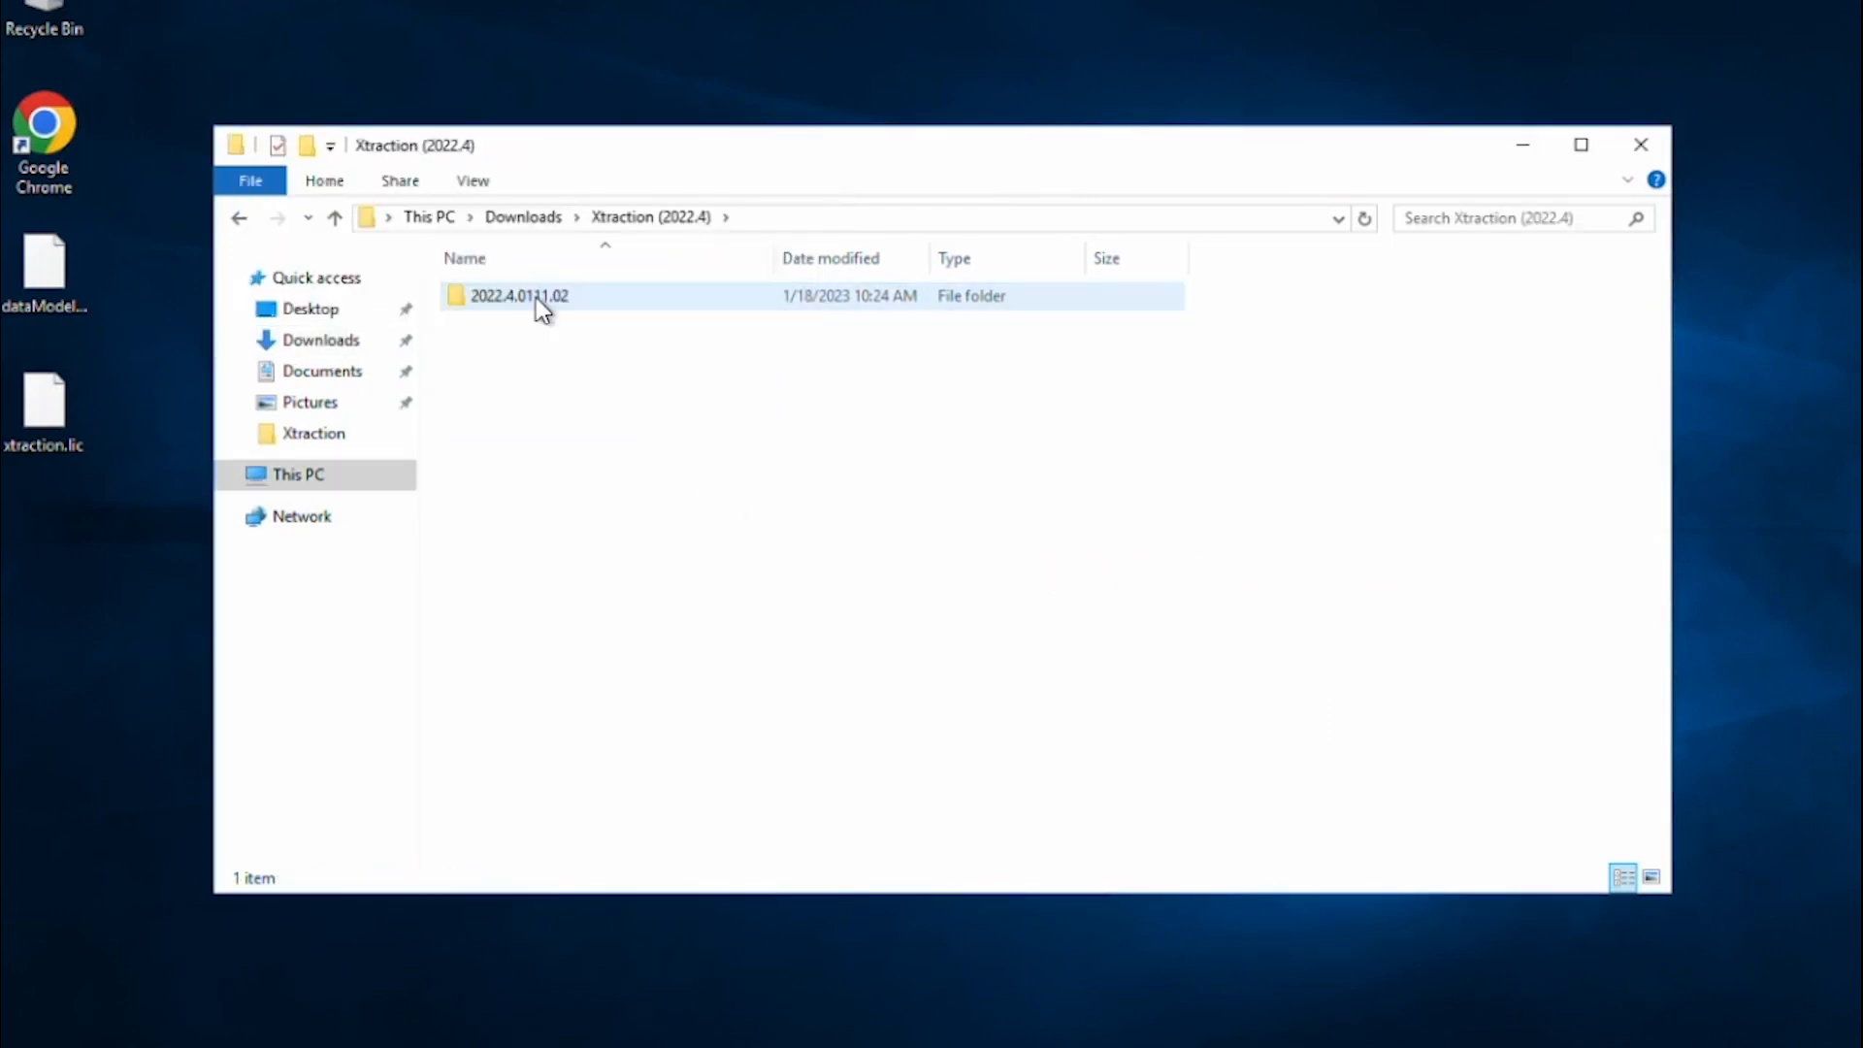
pyautogui.doubleClick(540, 301)
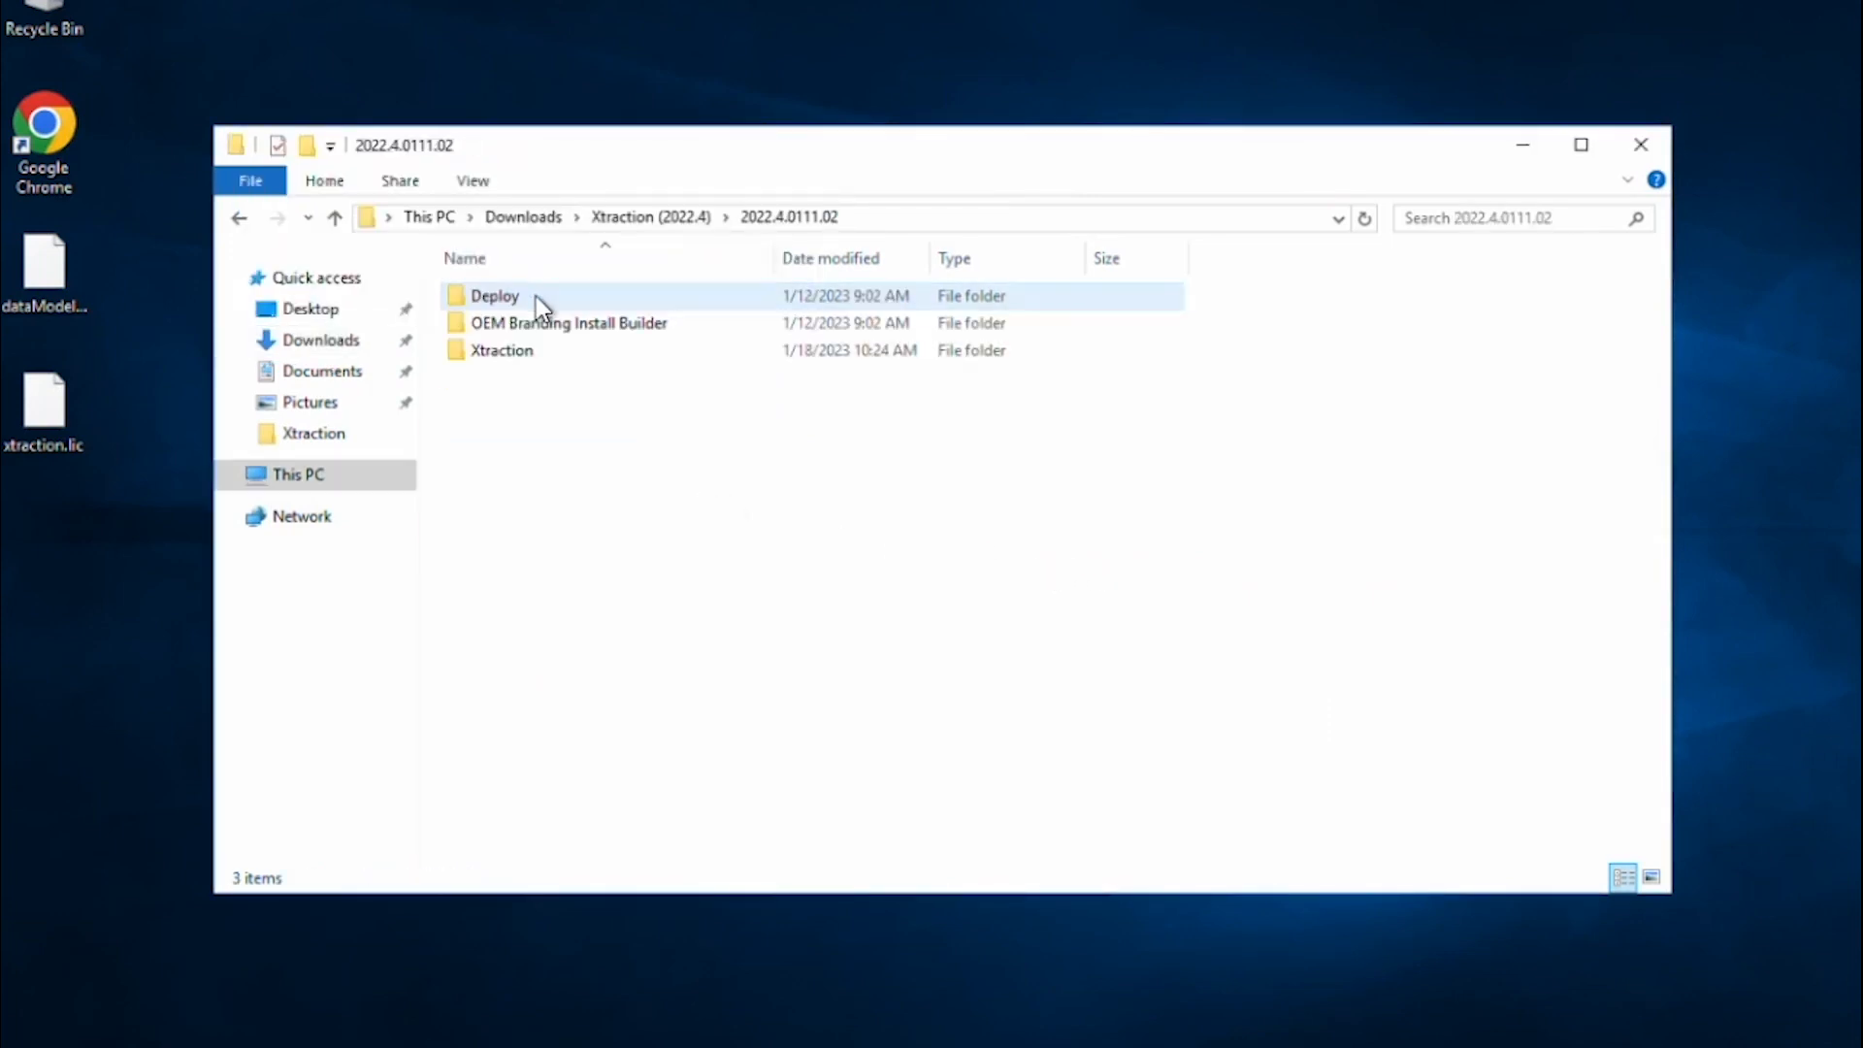
pyautogui.doubleClick(522, 367)
pyautogui.click(505, 515)
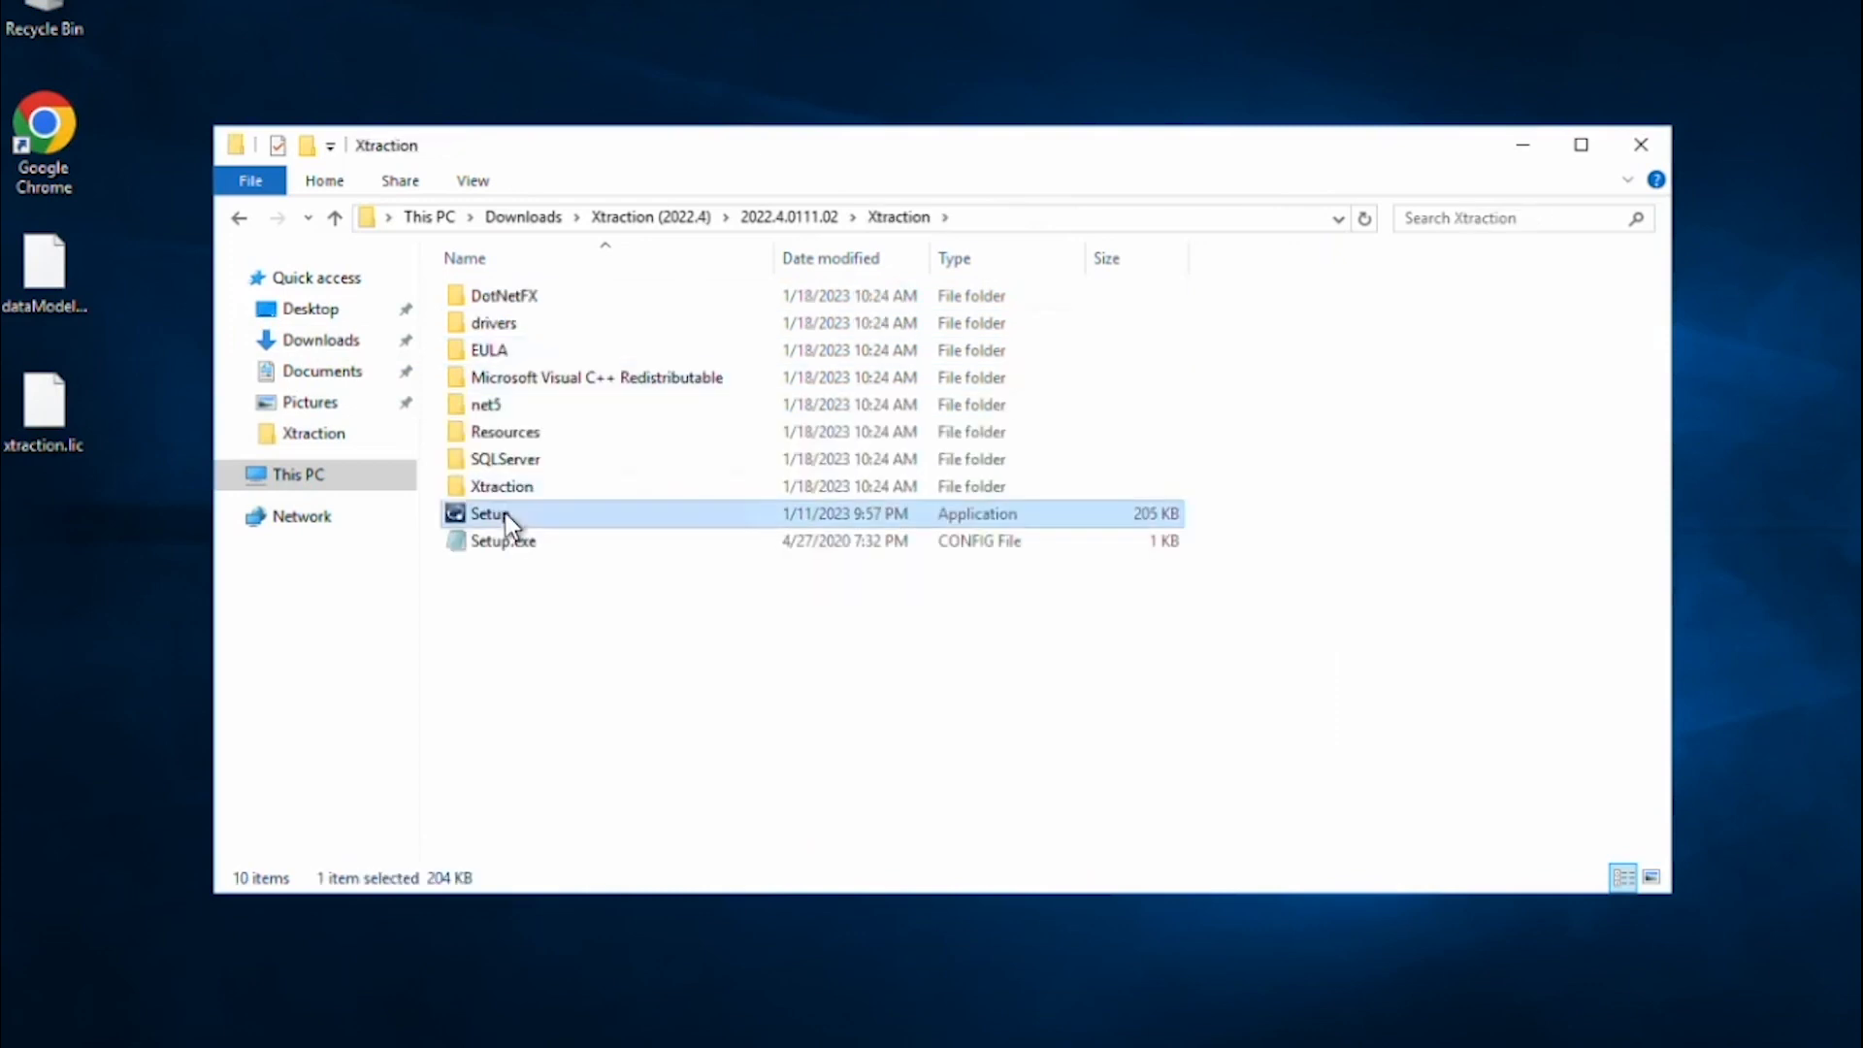
# Run Xtraction Setup, accept the licence, keep the default install path, and install.
pyautogui.doubleClick(504, 514)
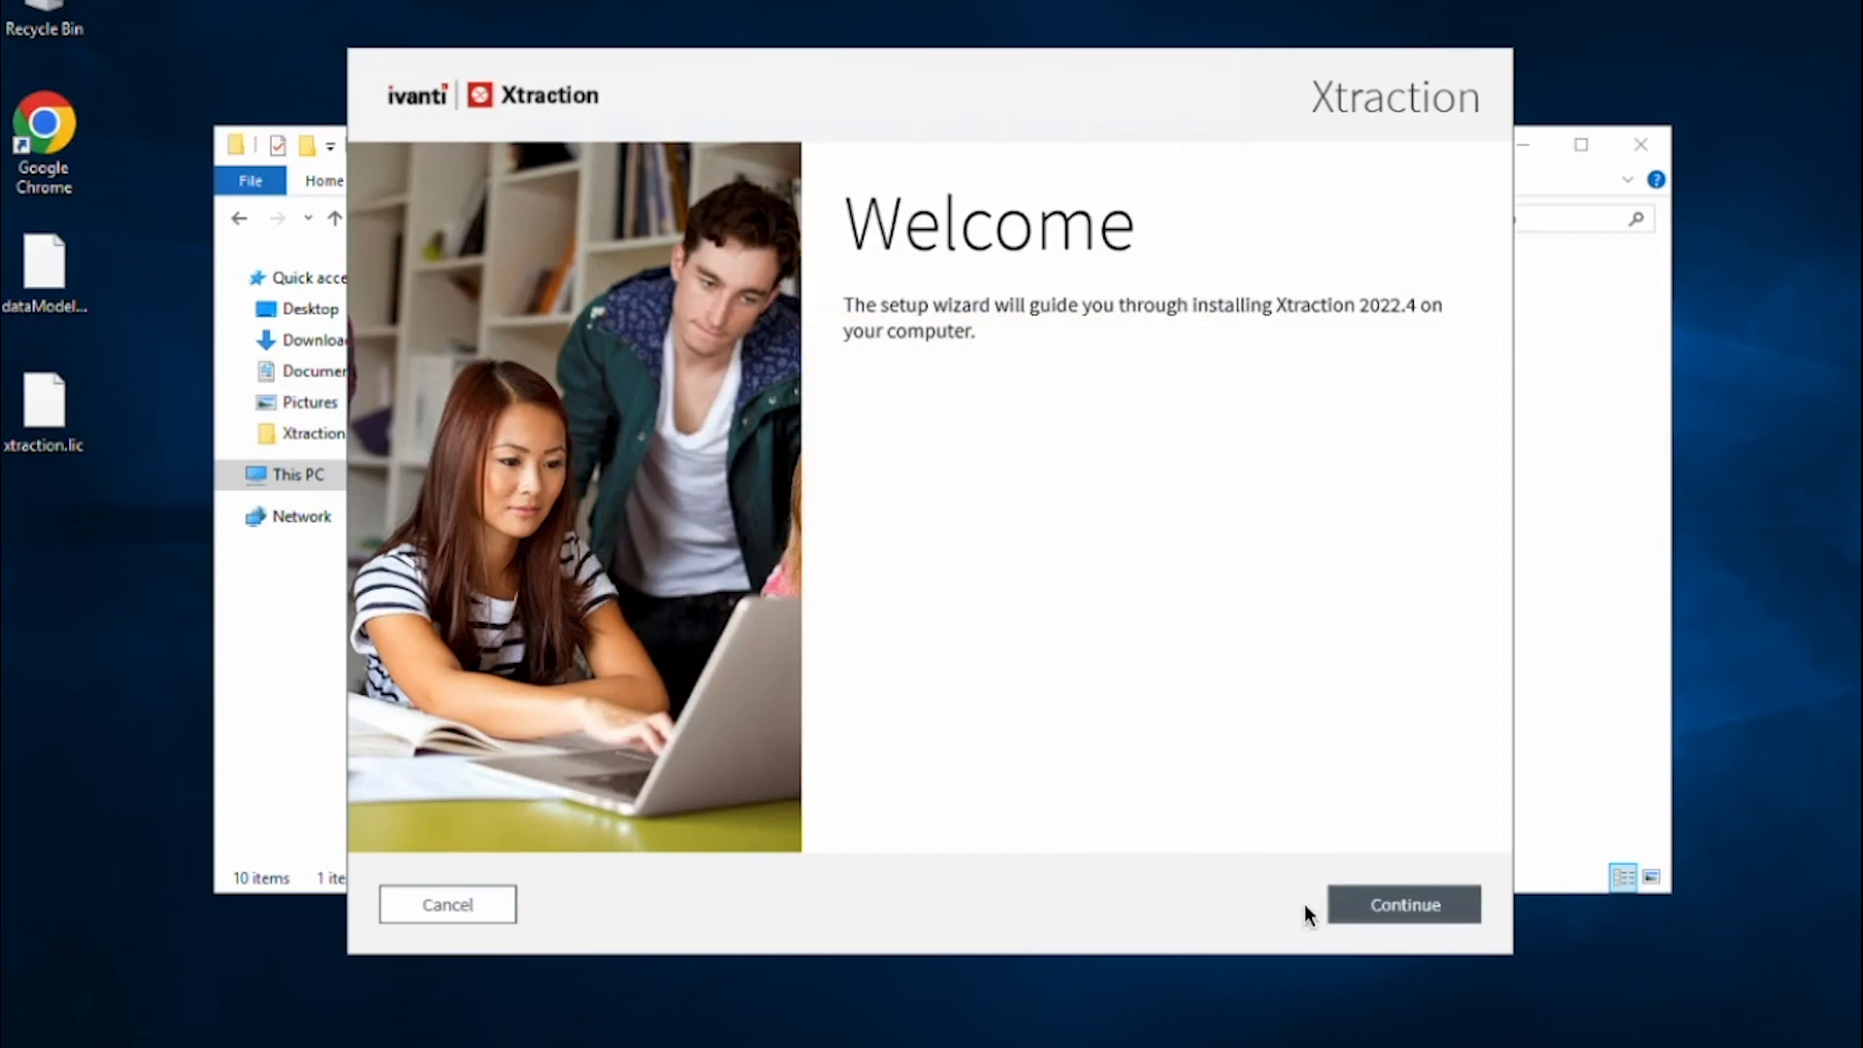
pyautogui.click(1389, 910)
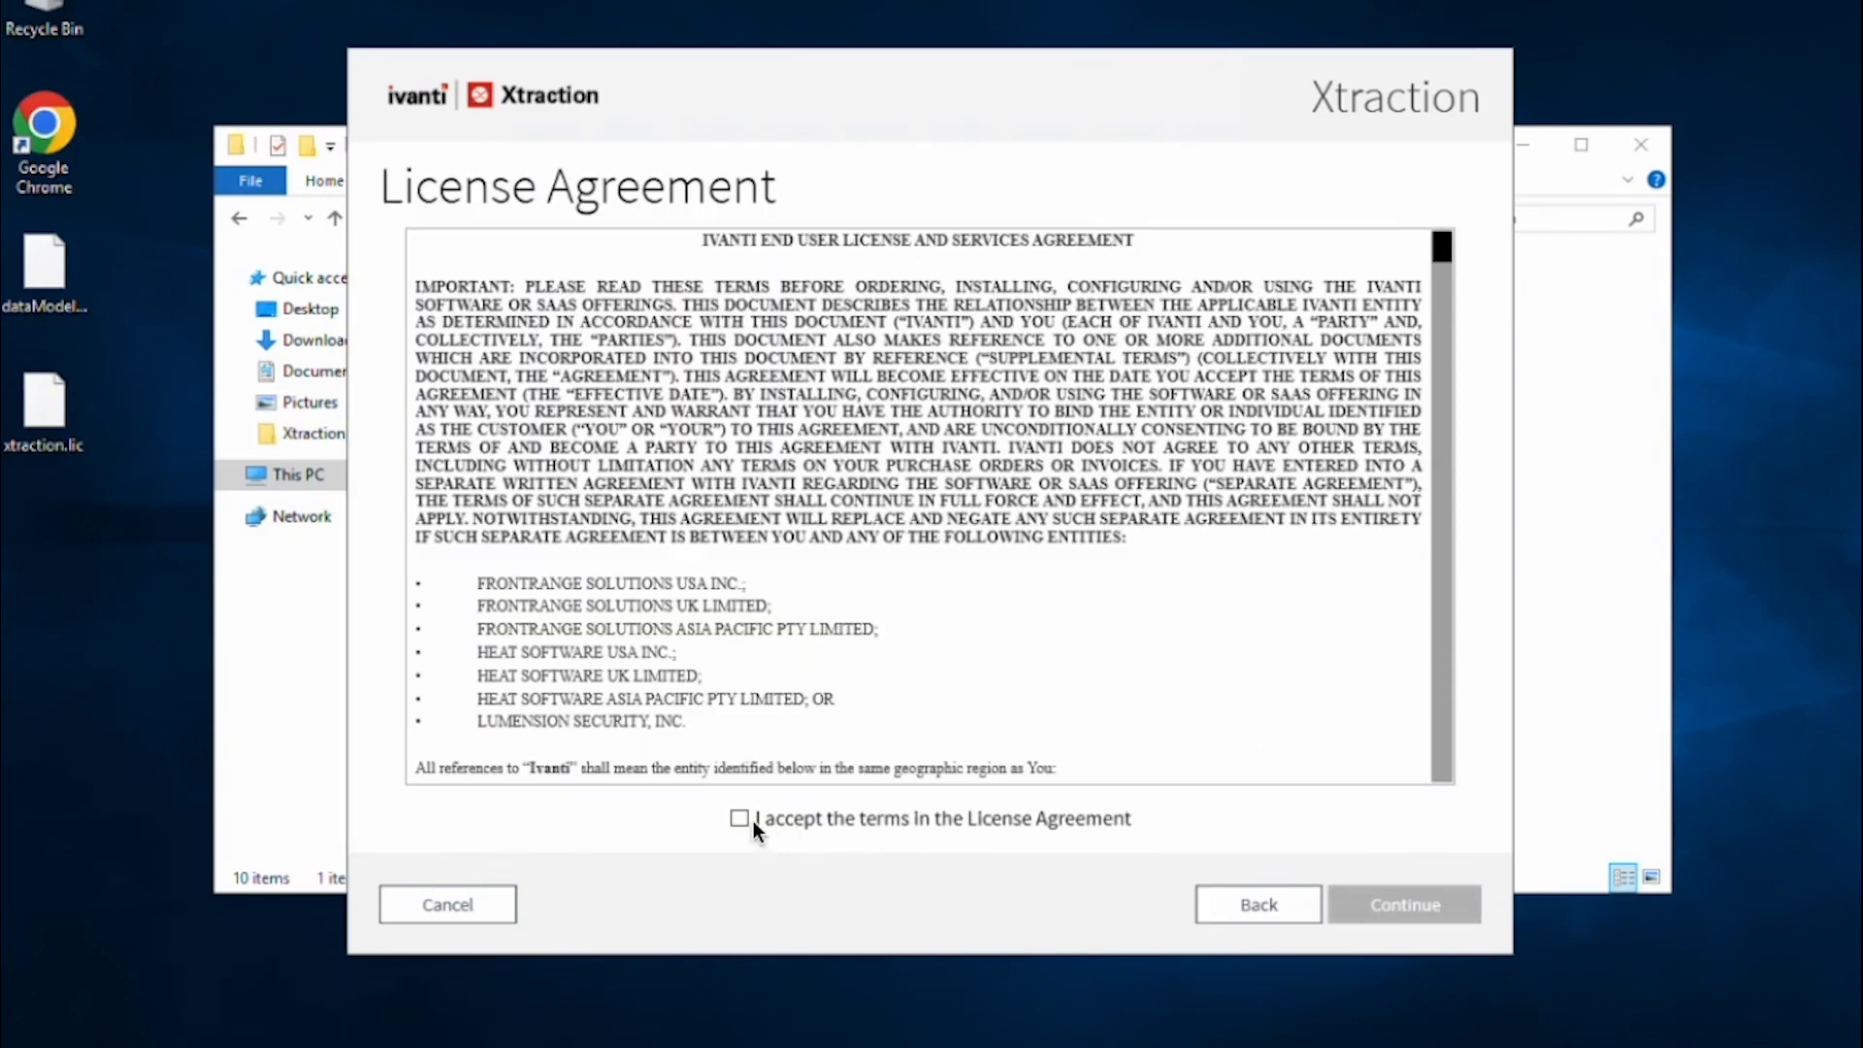
pyautogui.click(754, 821)
pyautogui.click(1384, 899)
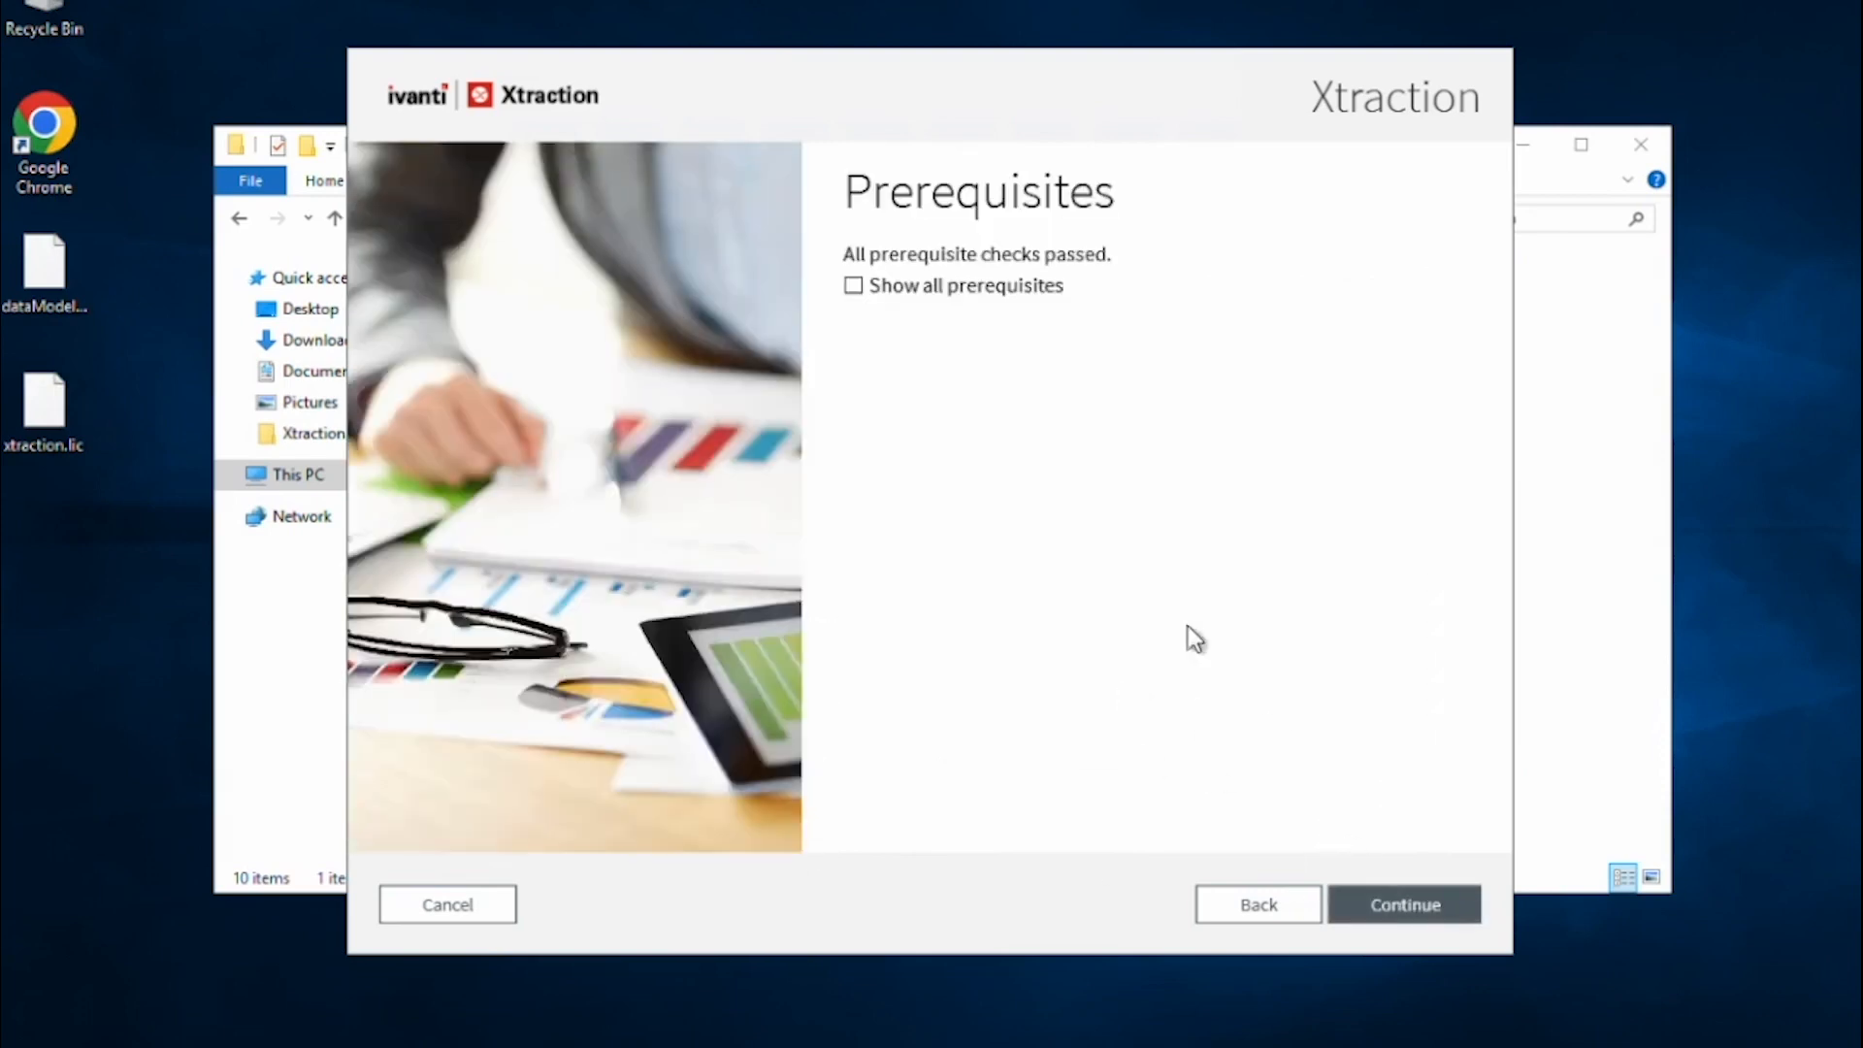
pyautogui.click(1425, 904)
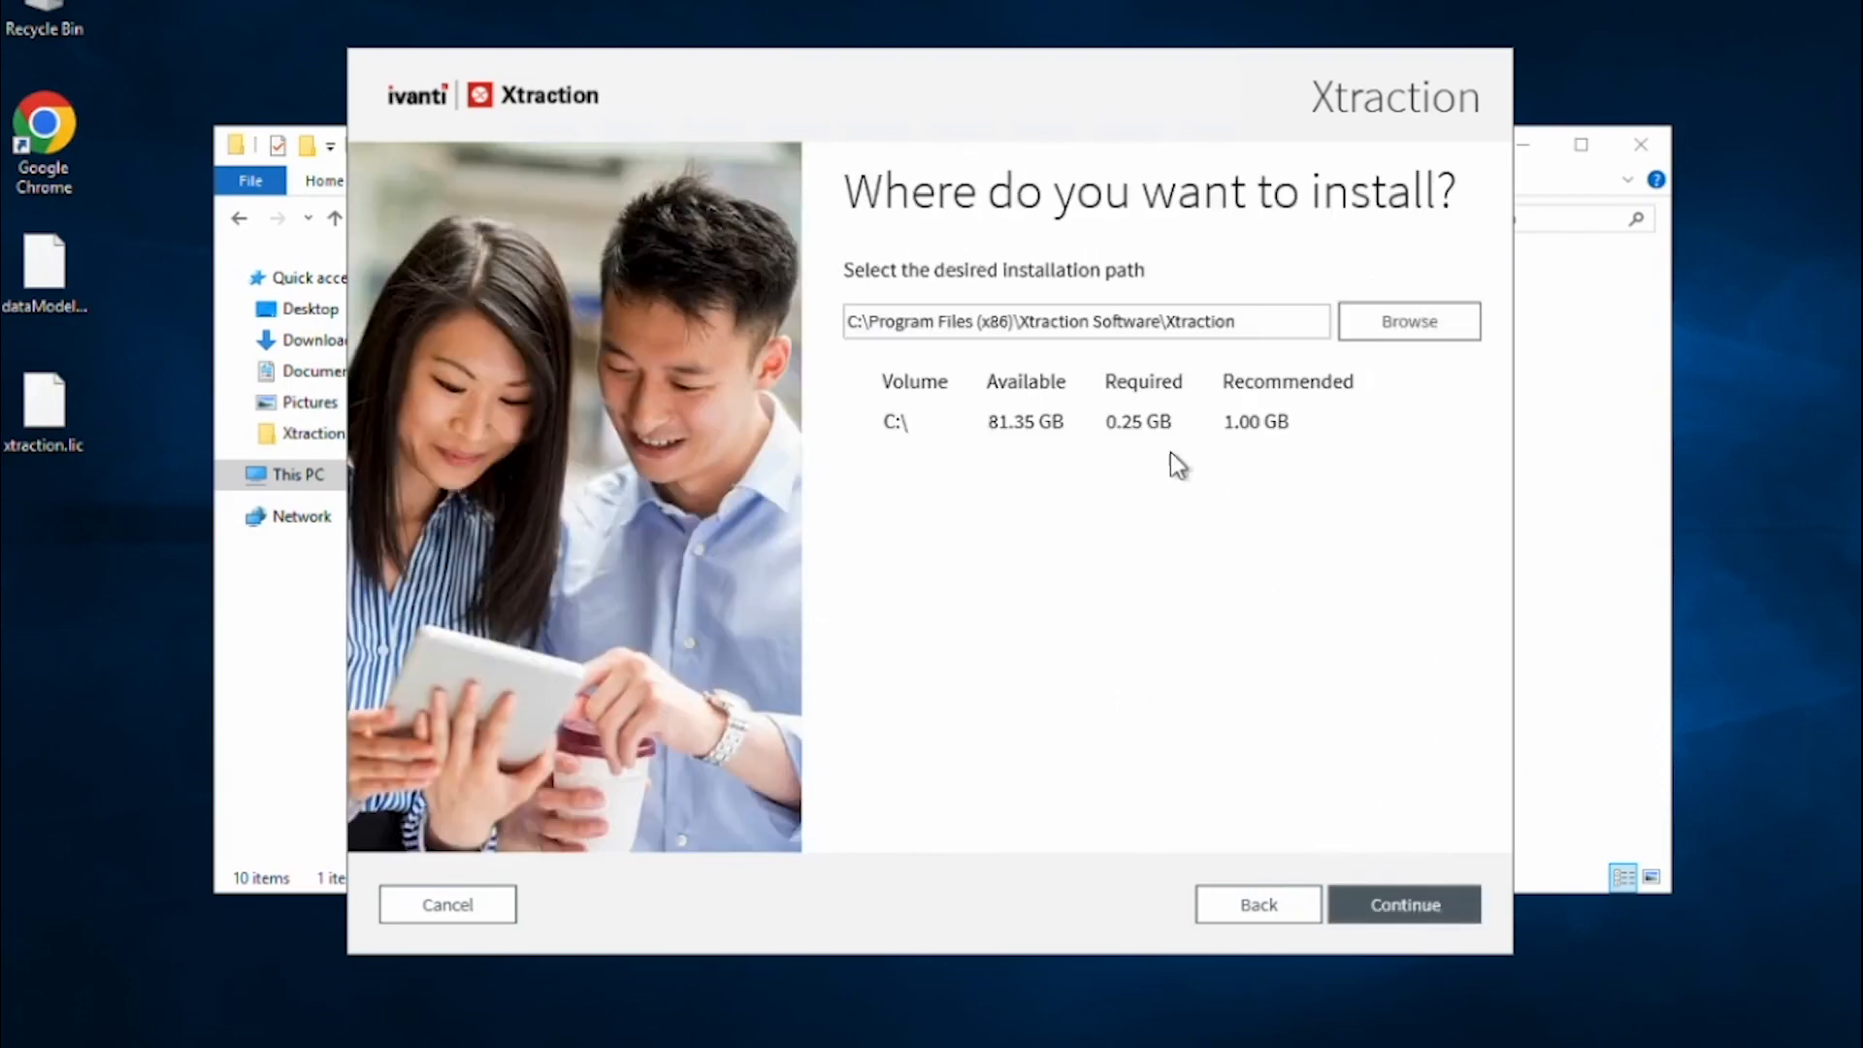
pyautogui.moveTo(1252, 320); pyautogui.dragTo(858, 321)
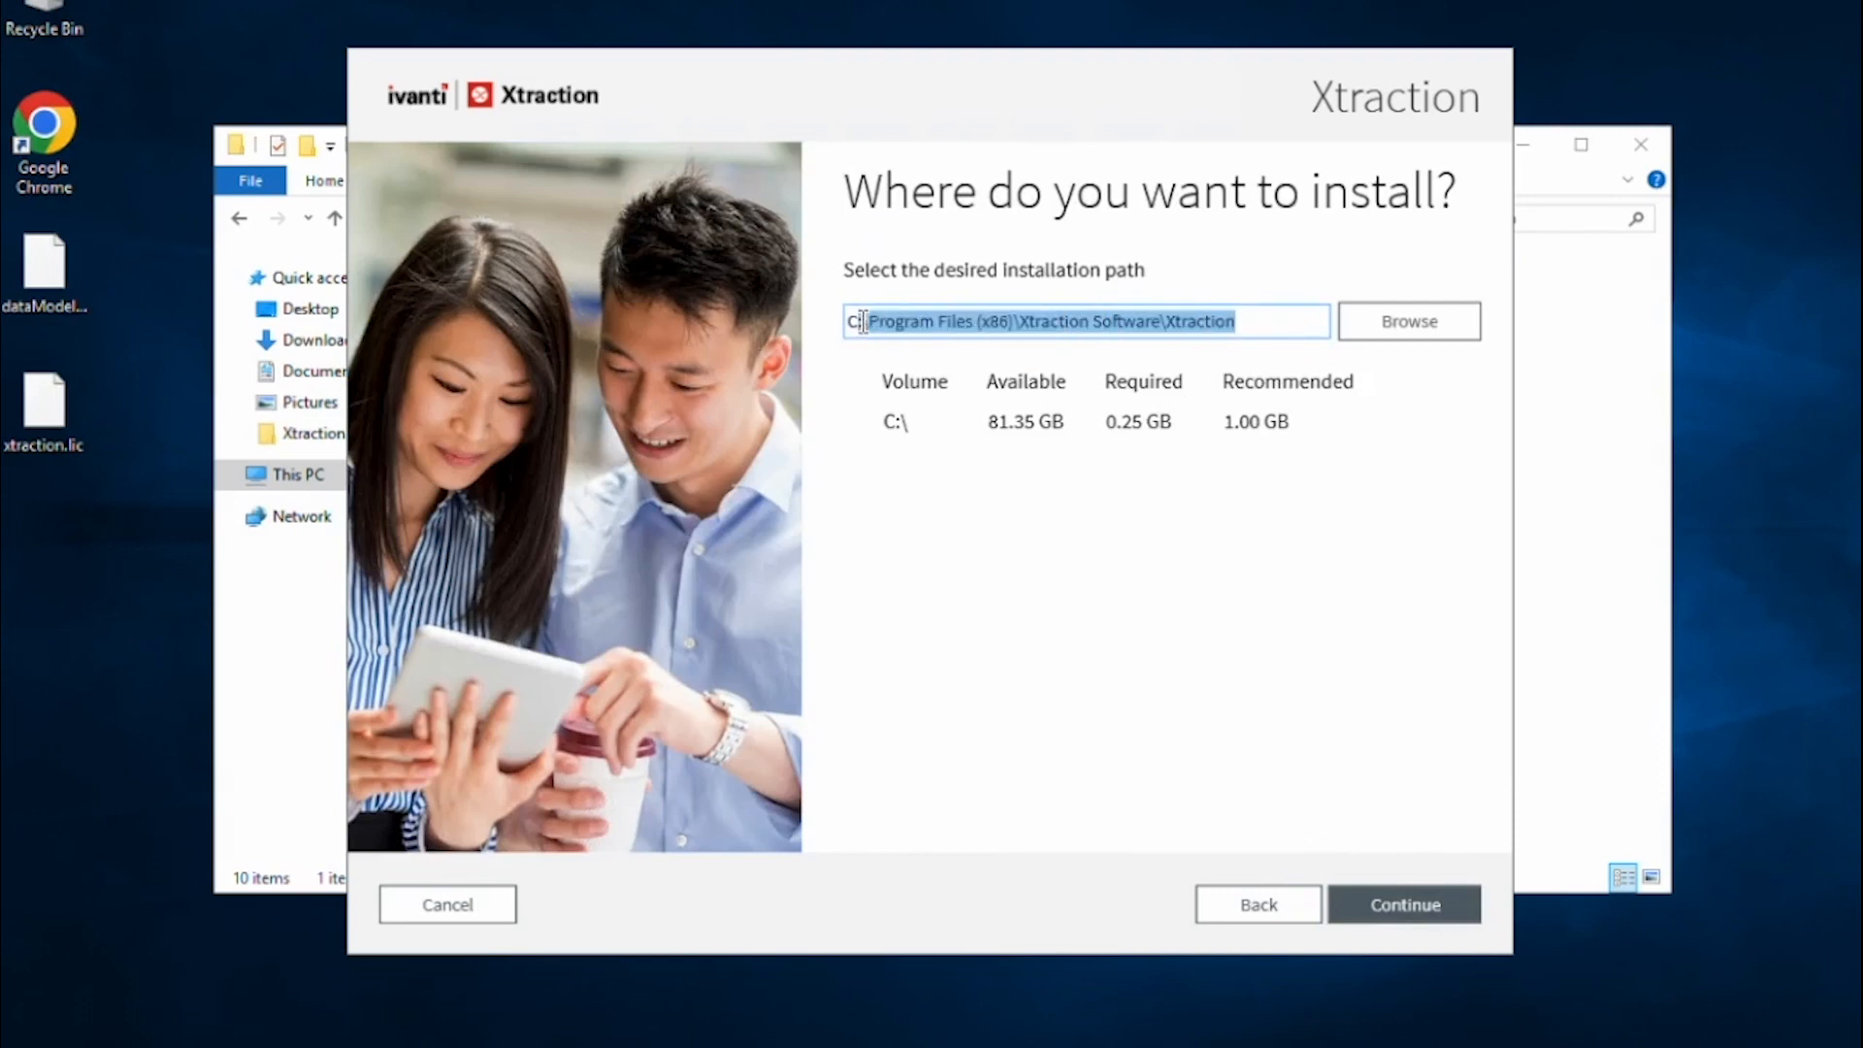
pyautogui.click(1407, 914)
pyautogui.click(1412, 907)
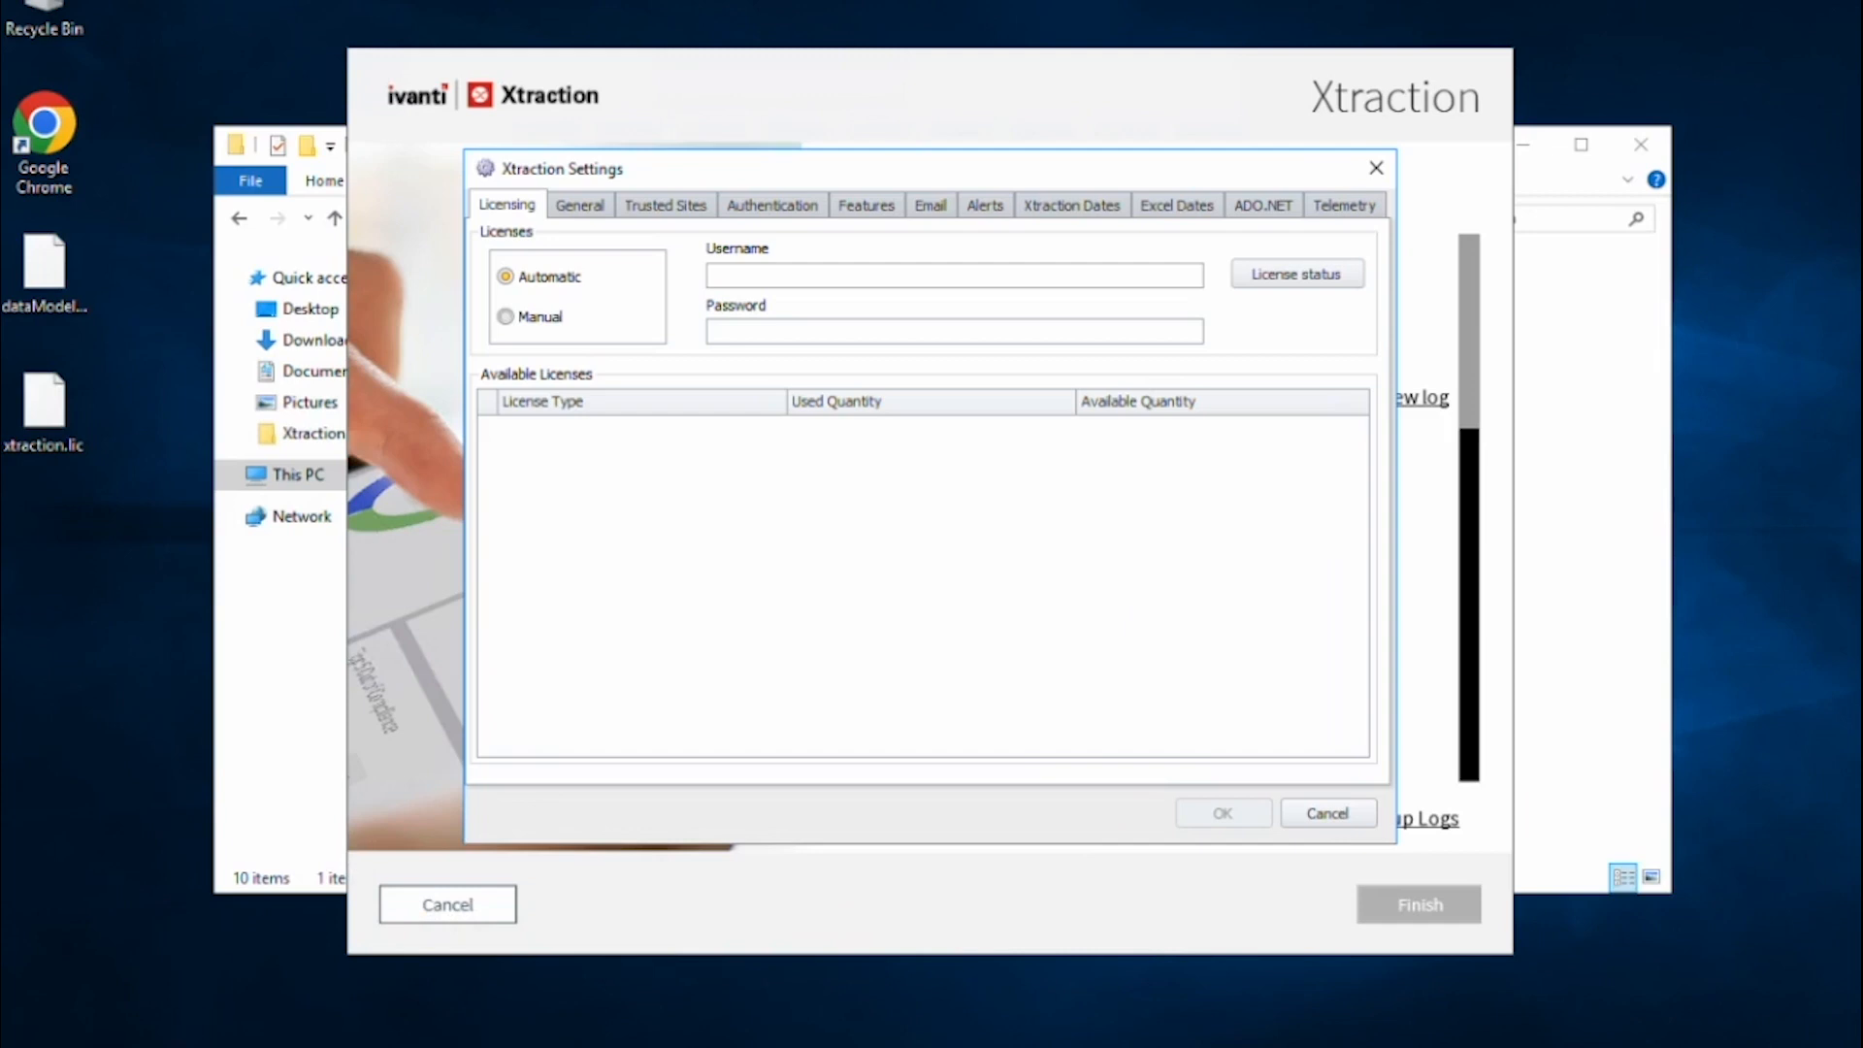
pyautogui.click(156, 1047)
pyautogui.scroll(-5, 154, 940)
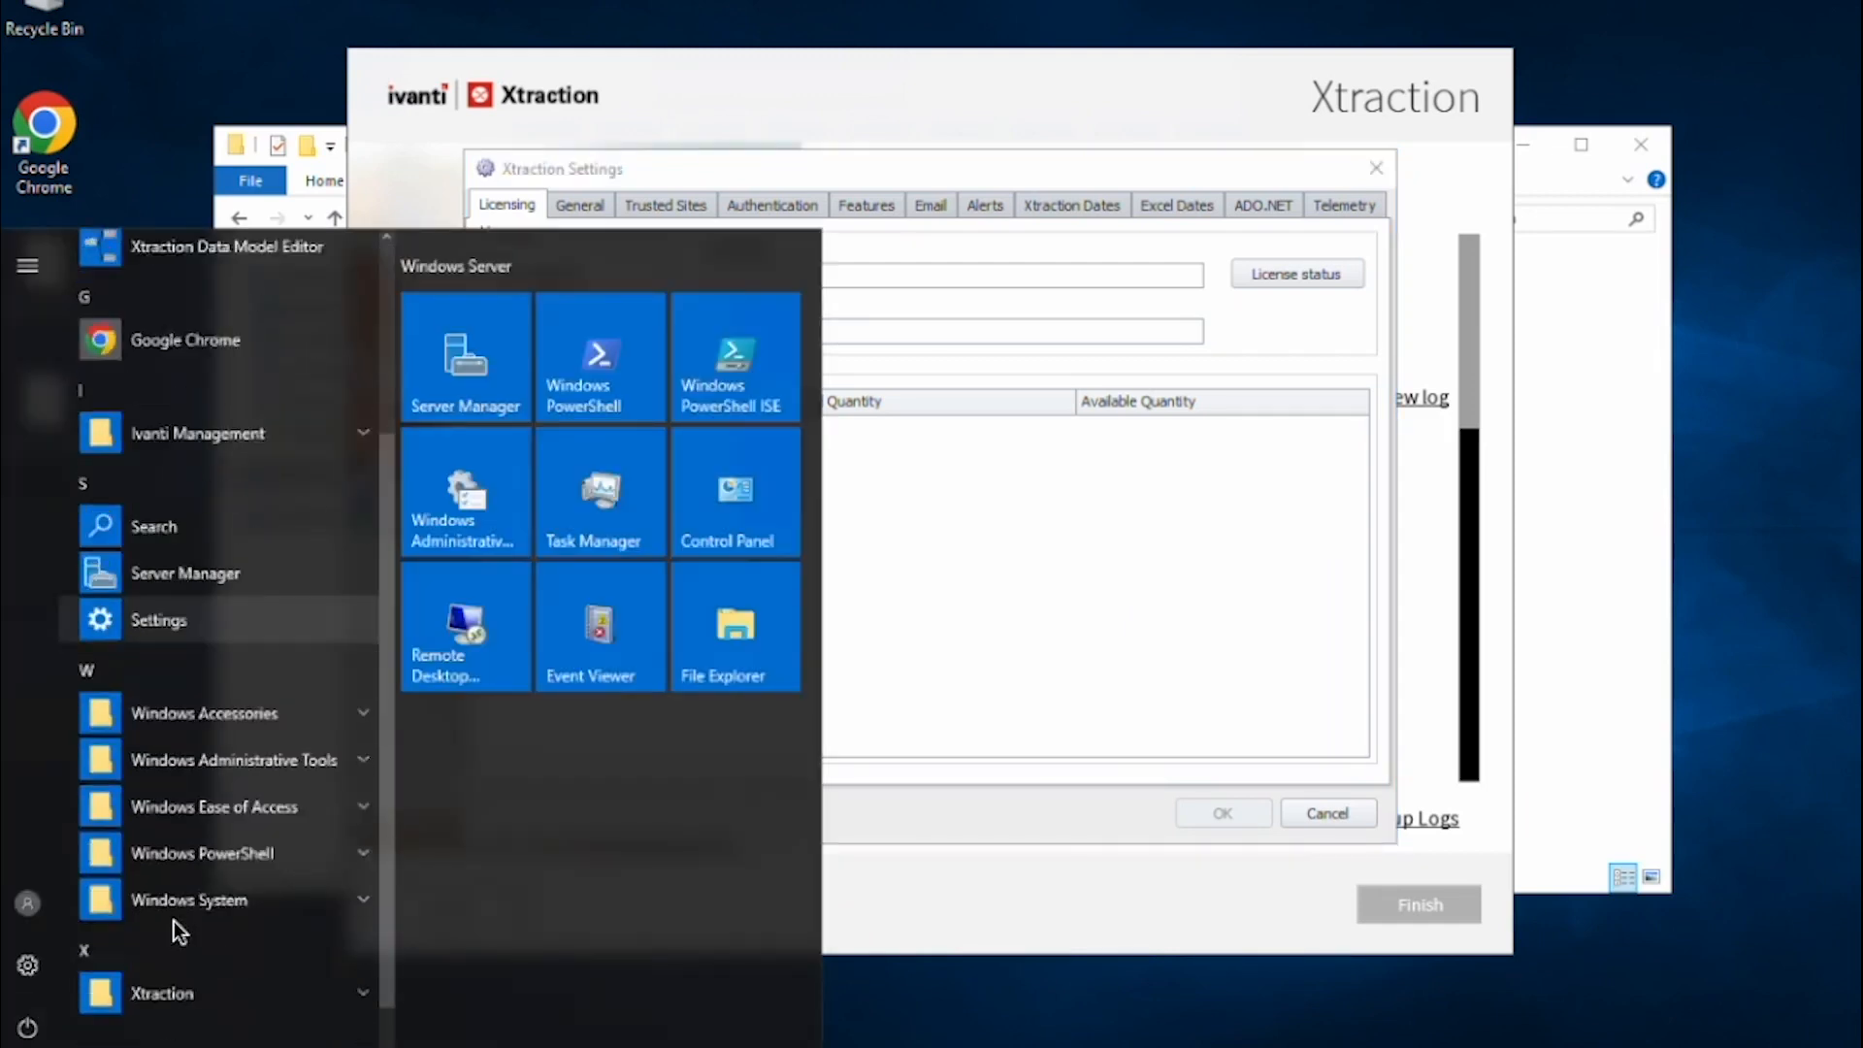
pyautogui.click(169, 975)
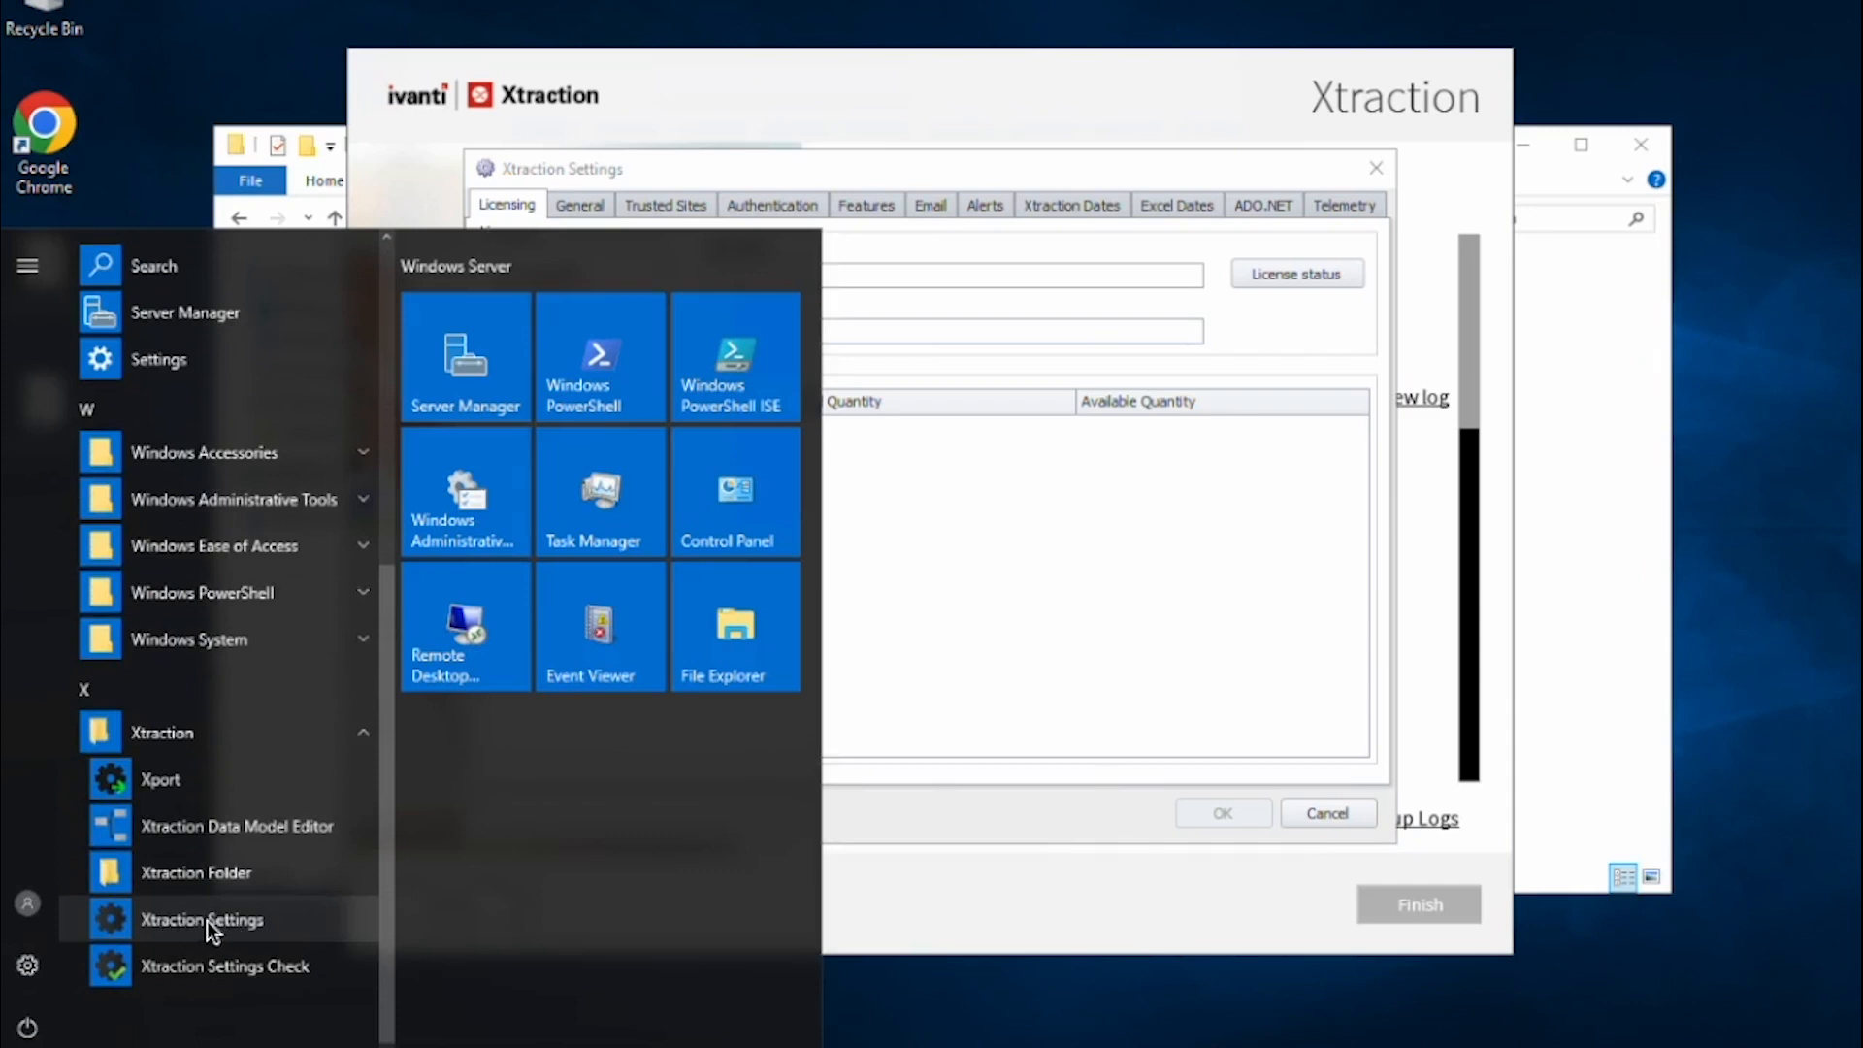
pyautogui.click(987, 648)
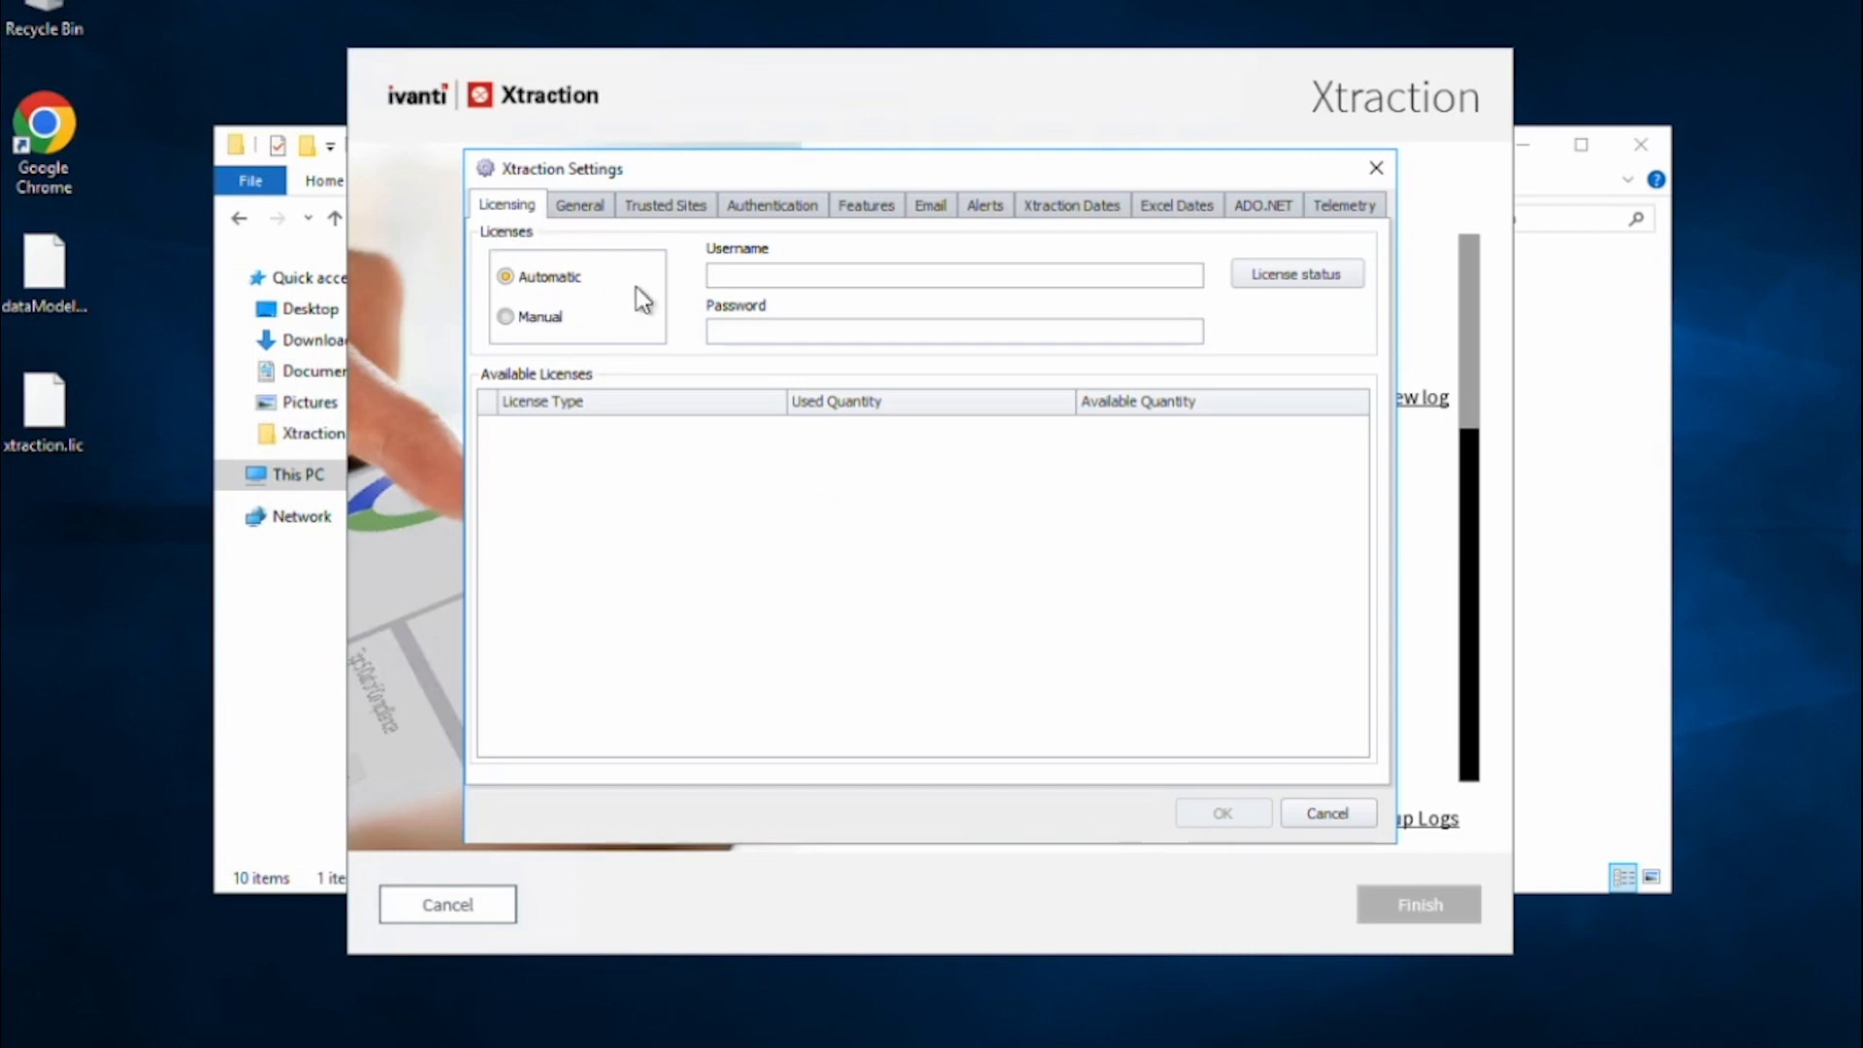
# Enter the licensing account's username and password, check licence status, then show the General tab.
pyautogui.click(741, 277)
pyautogui.press('Tab')
pyautogui.write('••••••••••')
pyautogui.click(1271, 276)
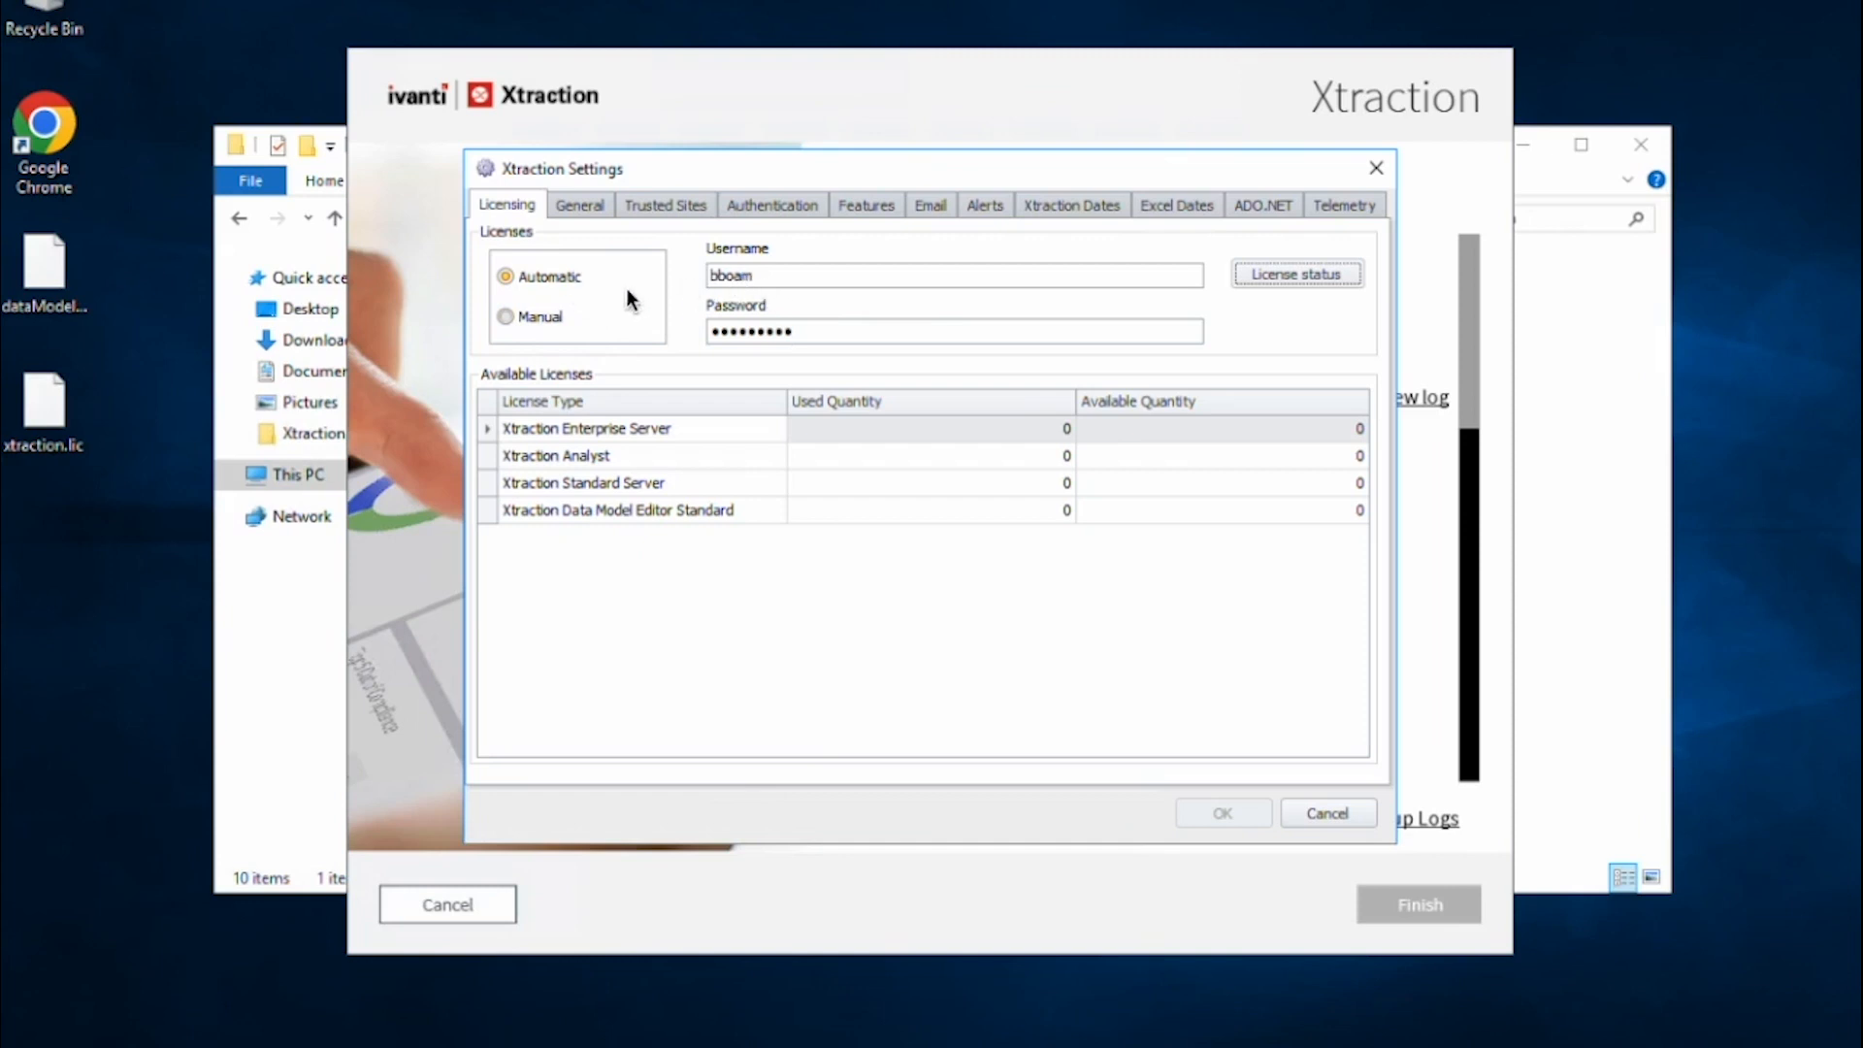
pyautogui.click(580, 209)
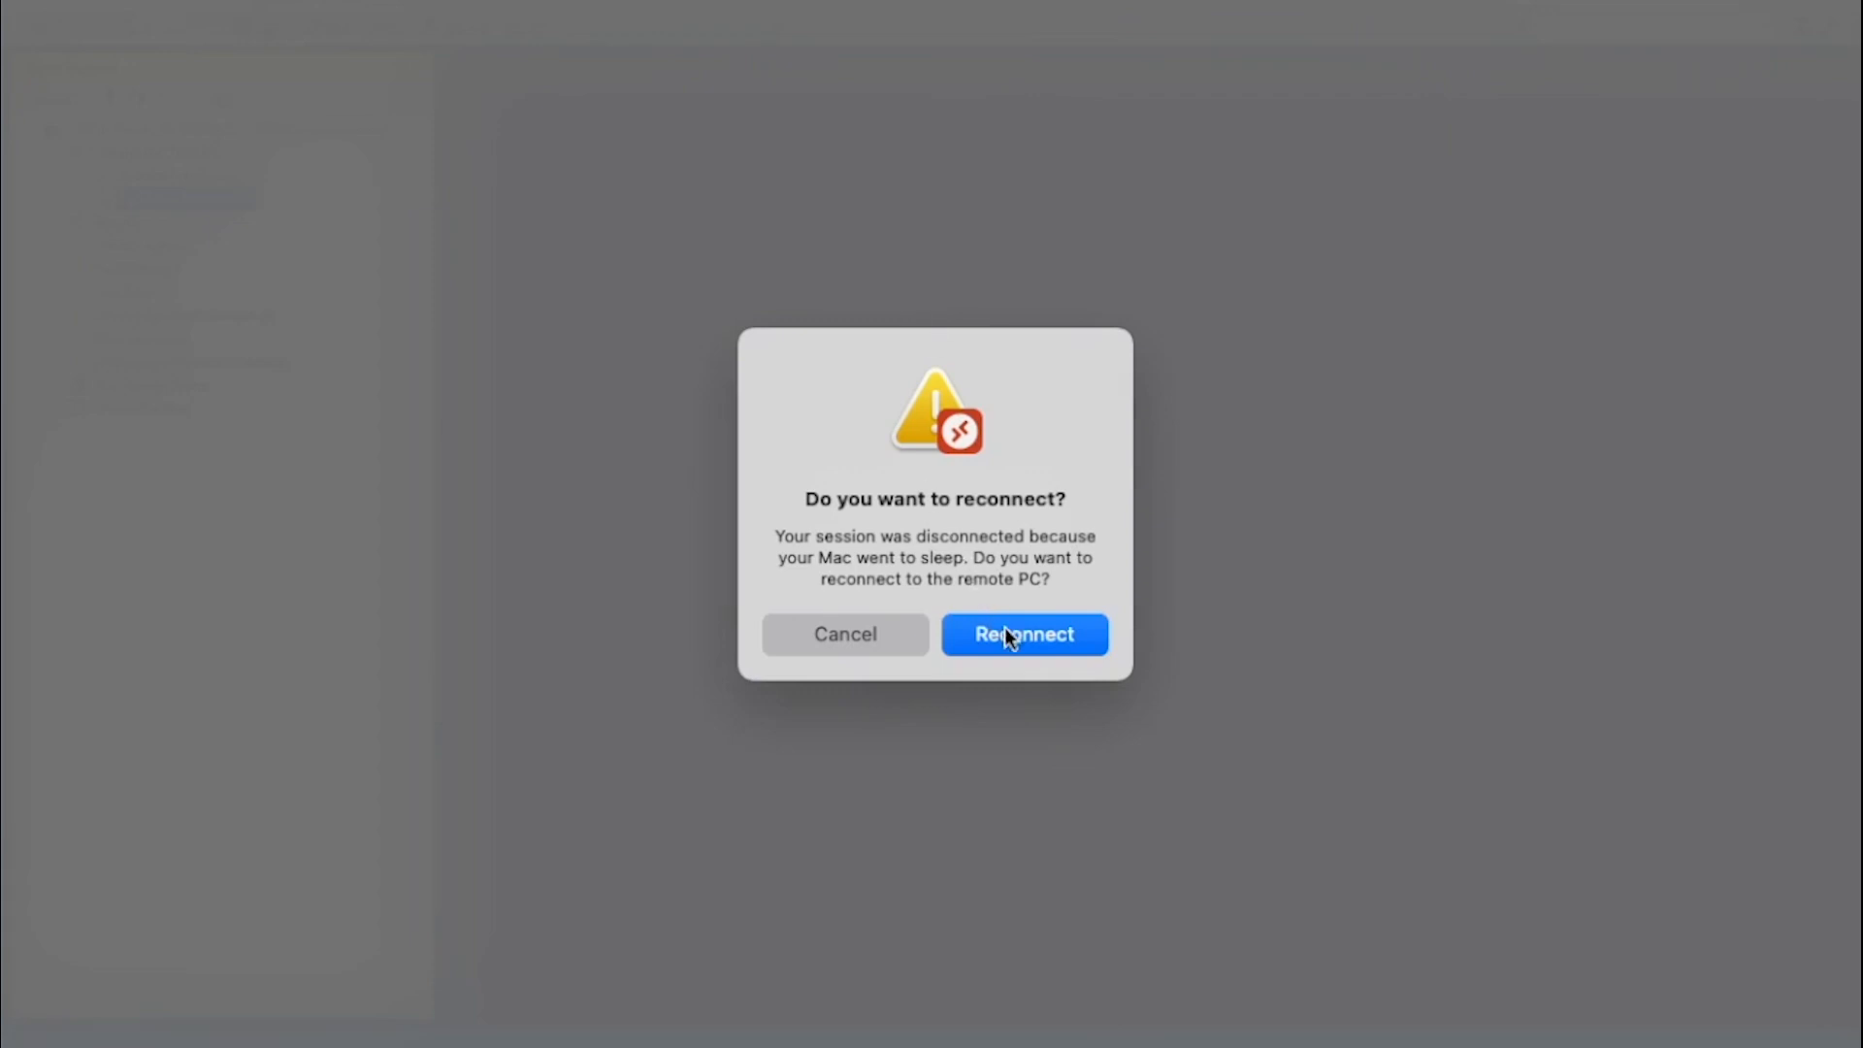
# Reconnect the remote session and create database 'xtraction' with the Simple recovery model.
pyautogui.click(1024, 632)
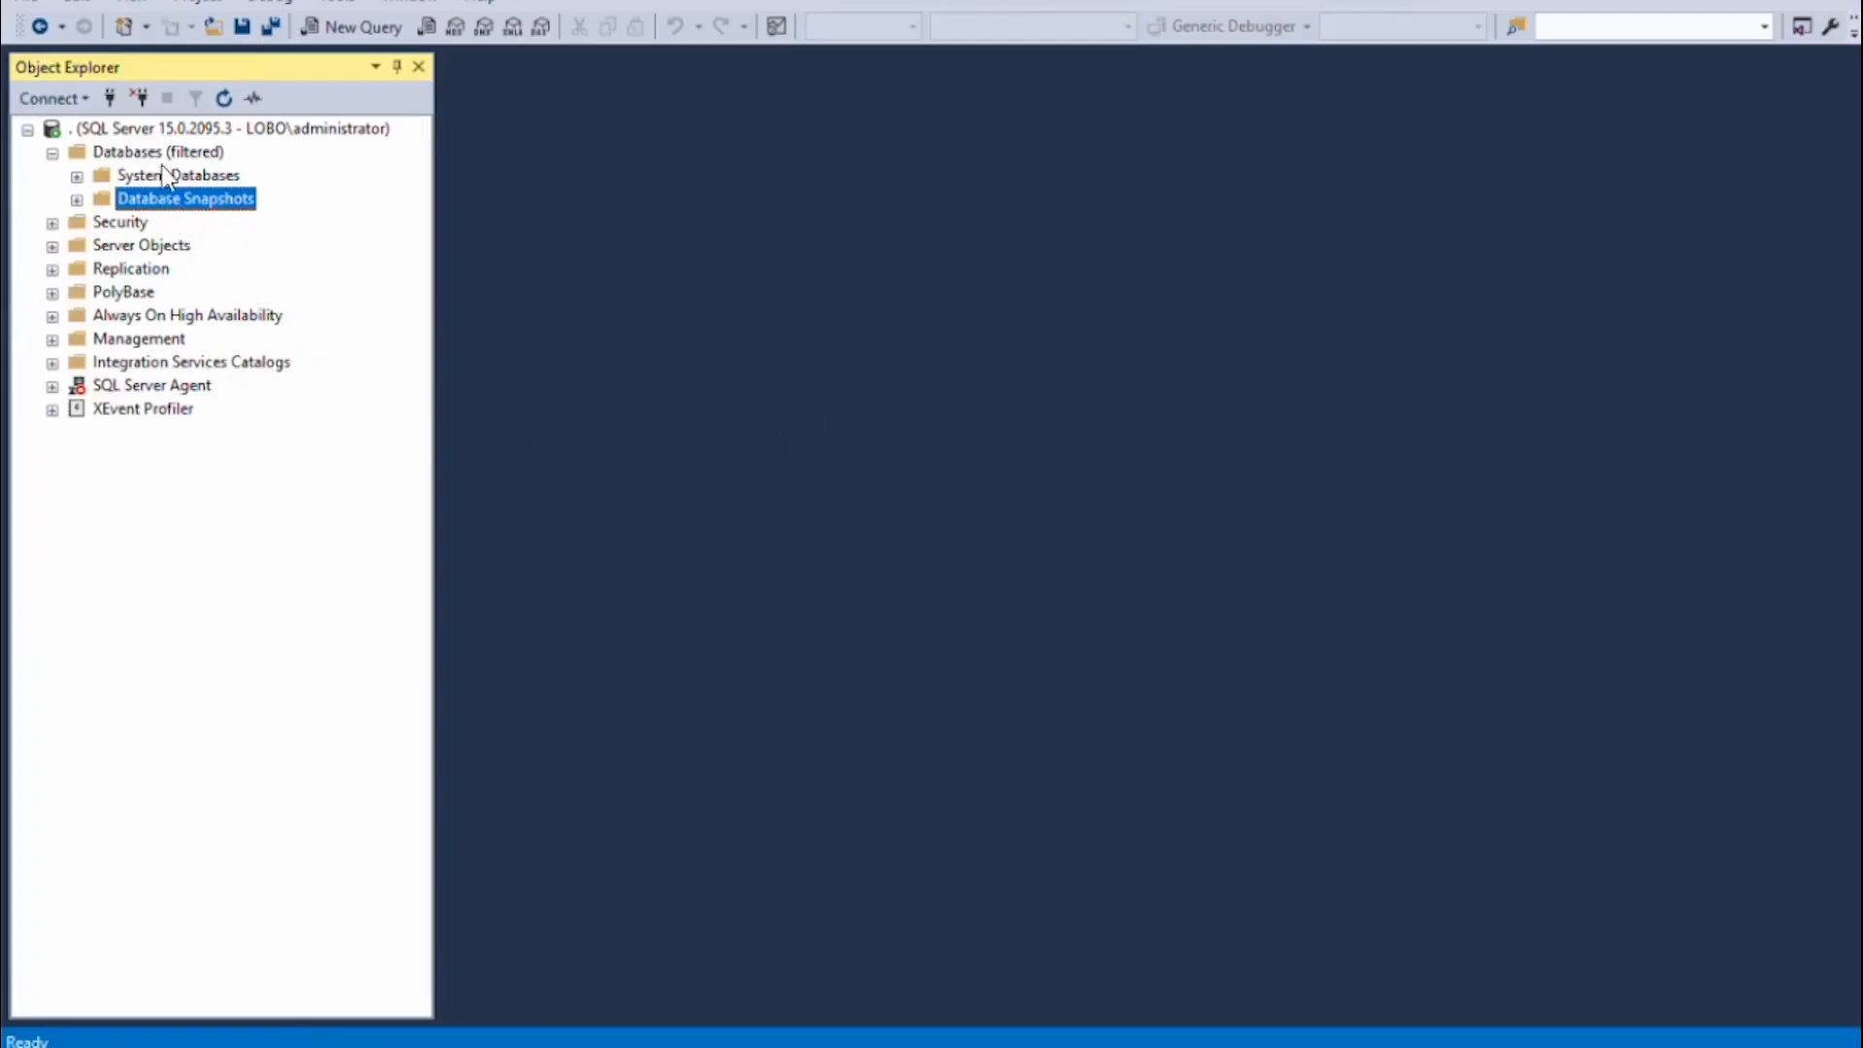
pyautogui.rightClick(159, 156)
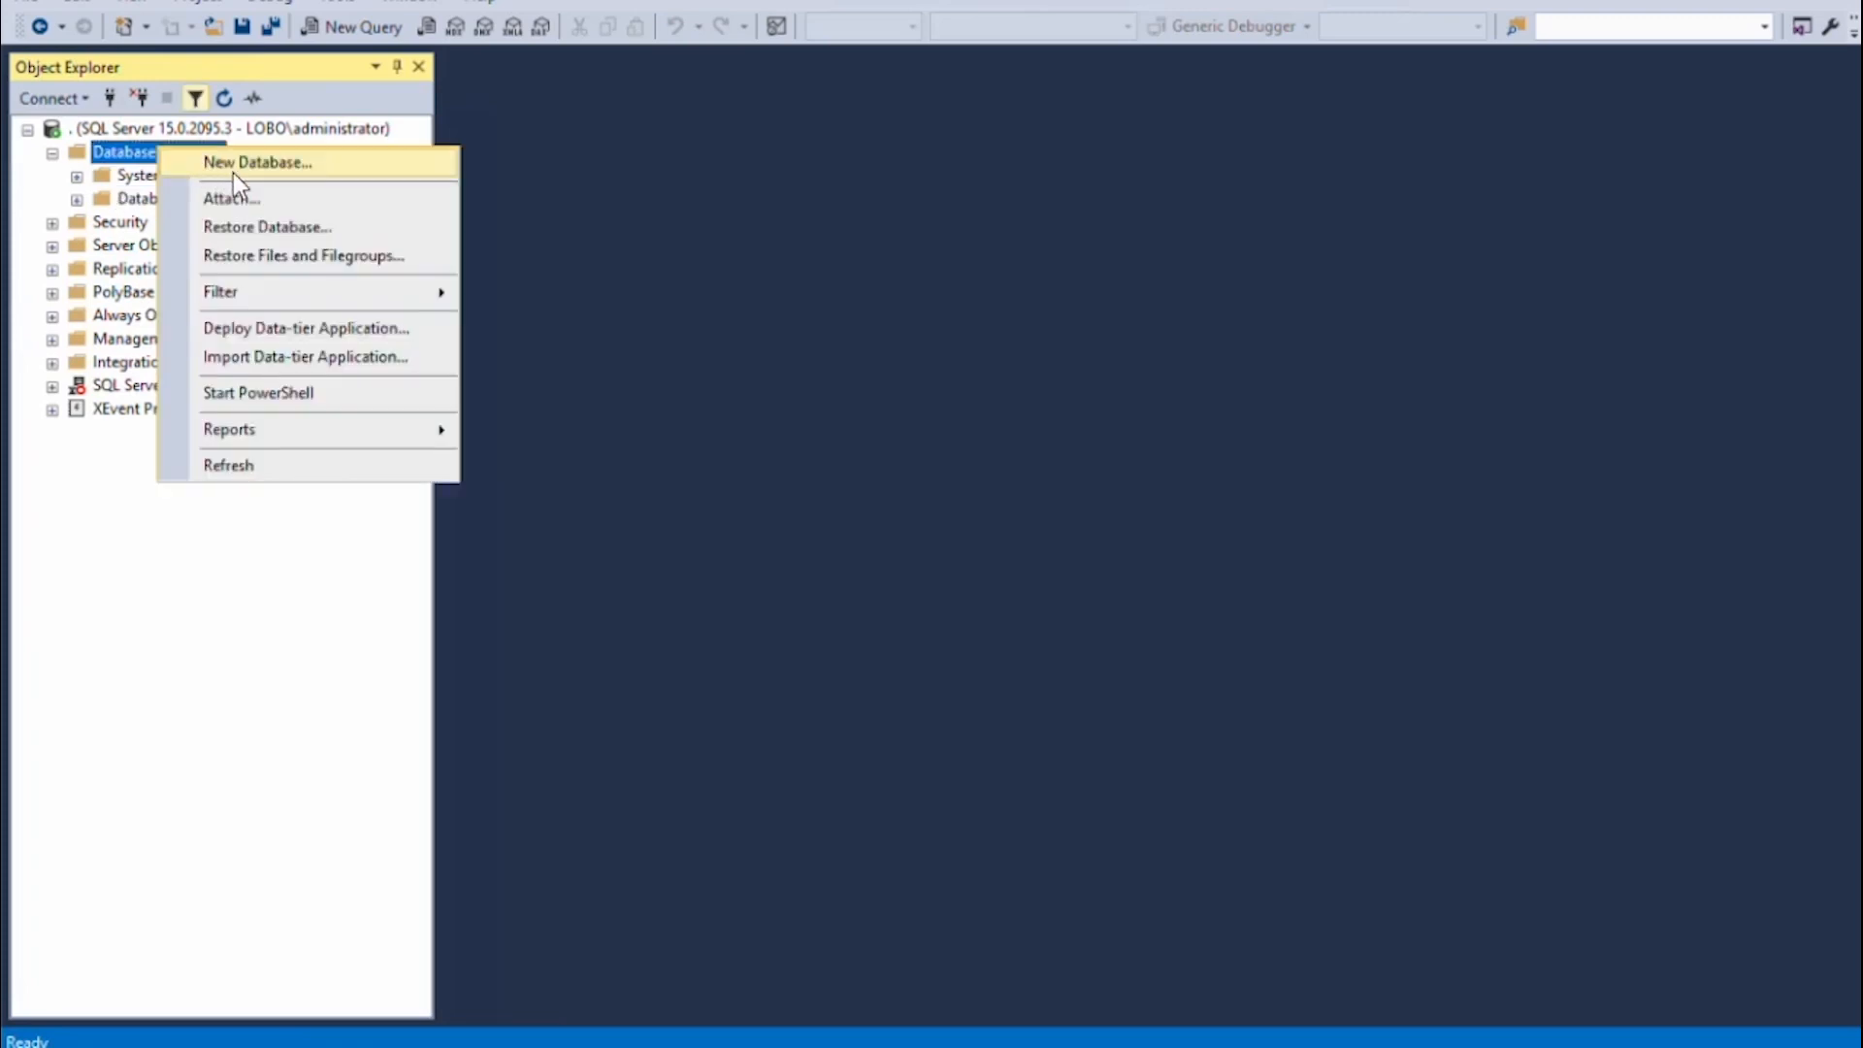
pyautogui.click(233, 165)
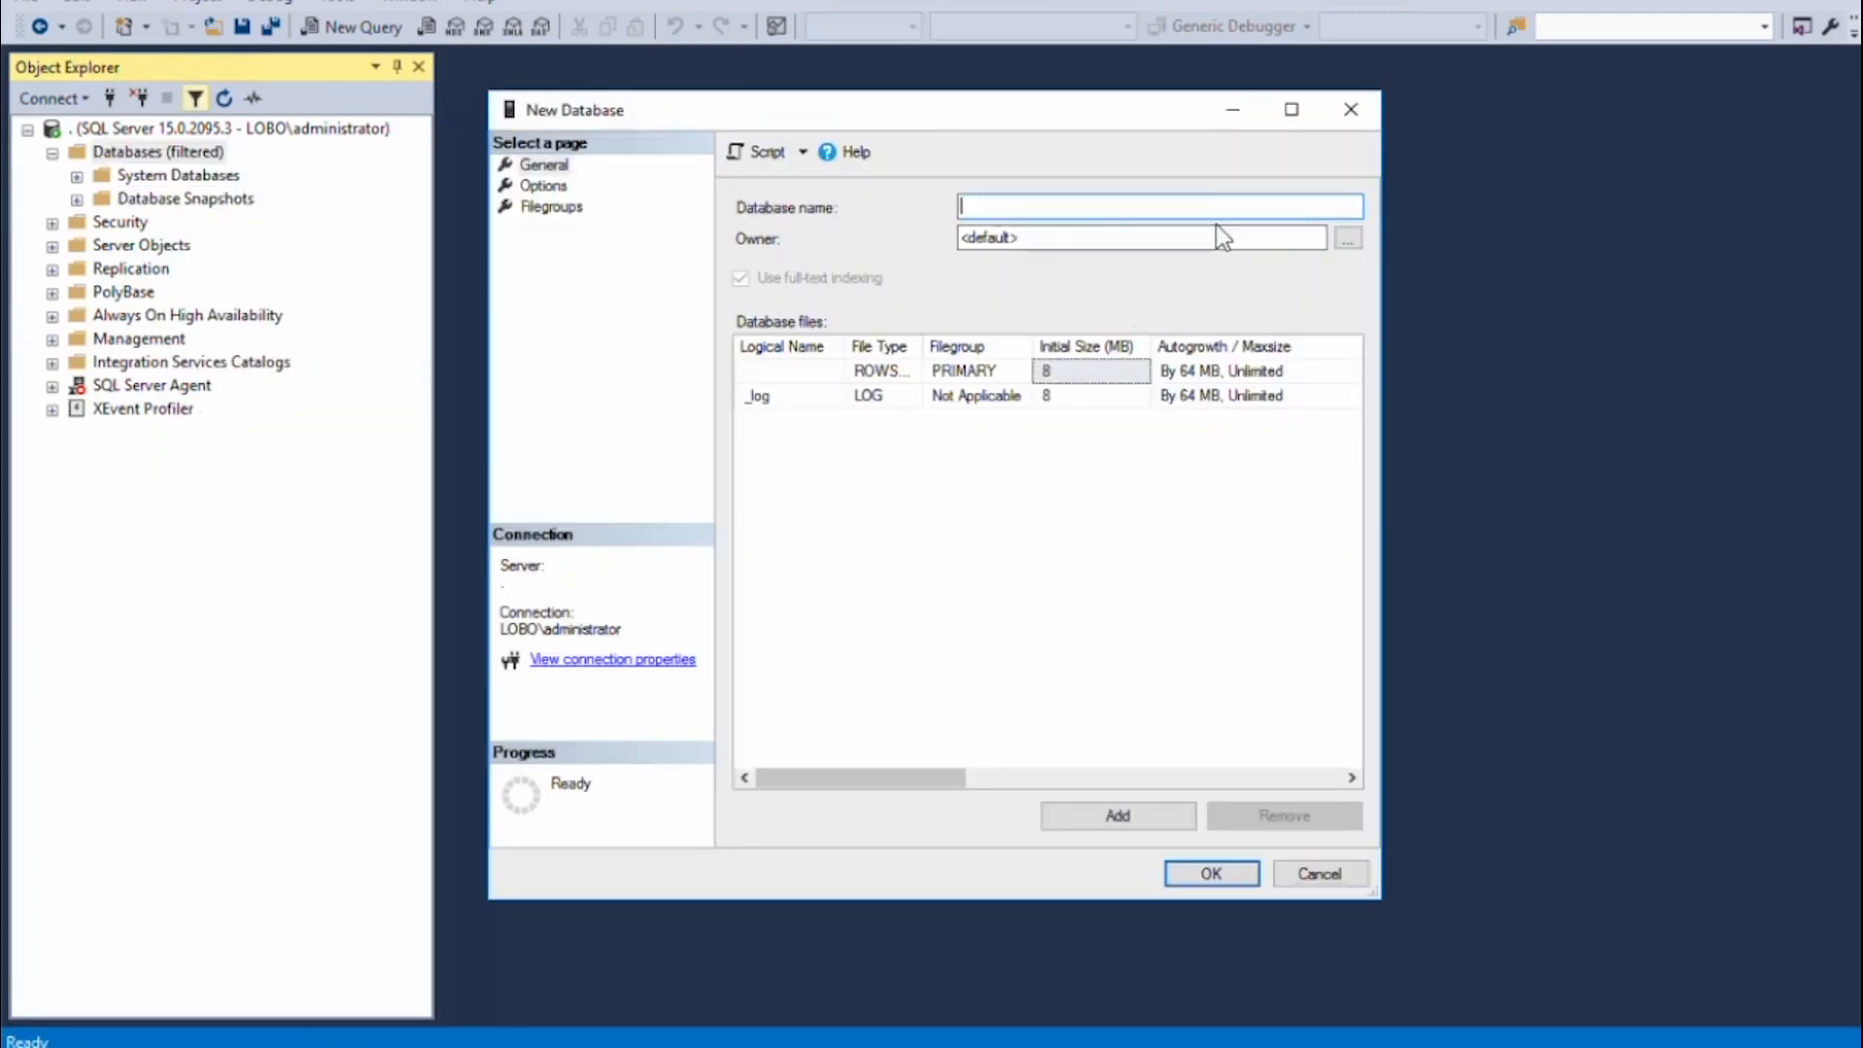
pyautogui.write('xtraction')
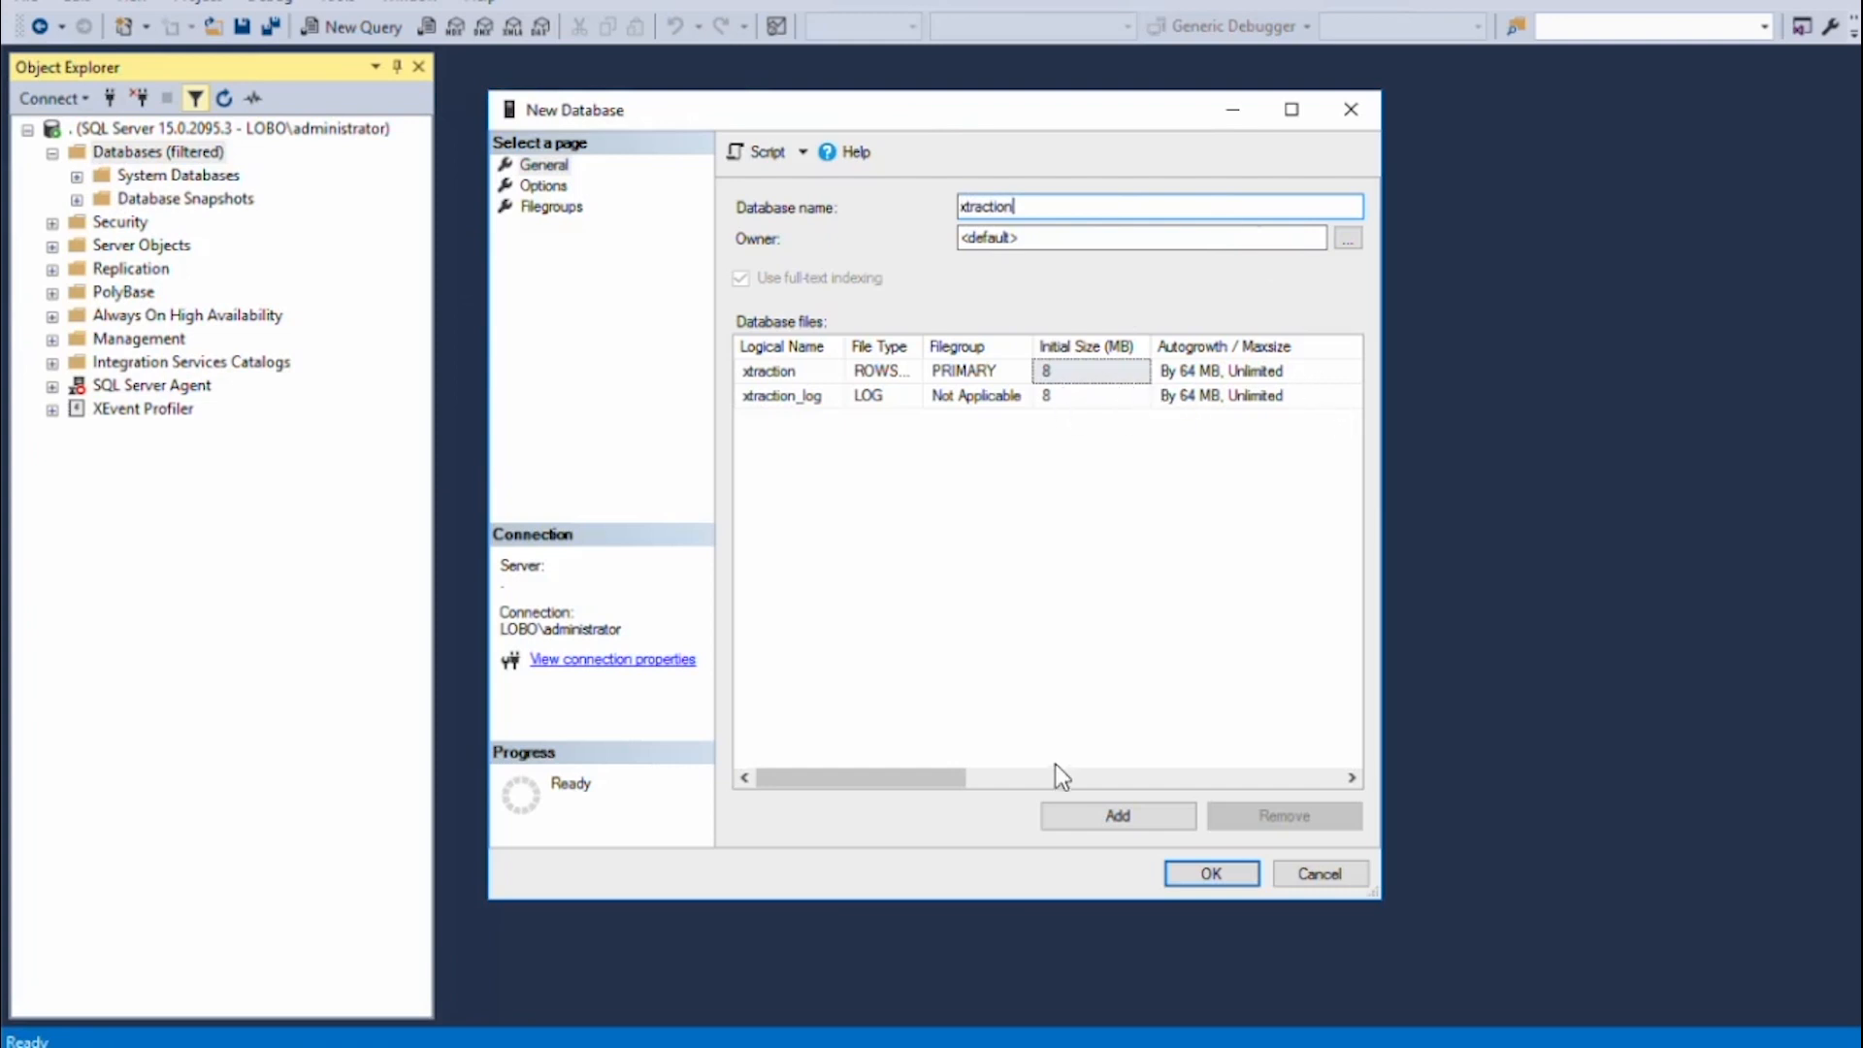
pyautogui.moveTo(923, 779); pyautogui.dragTo(966, 794)
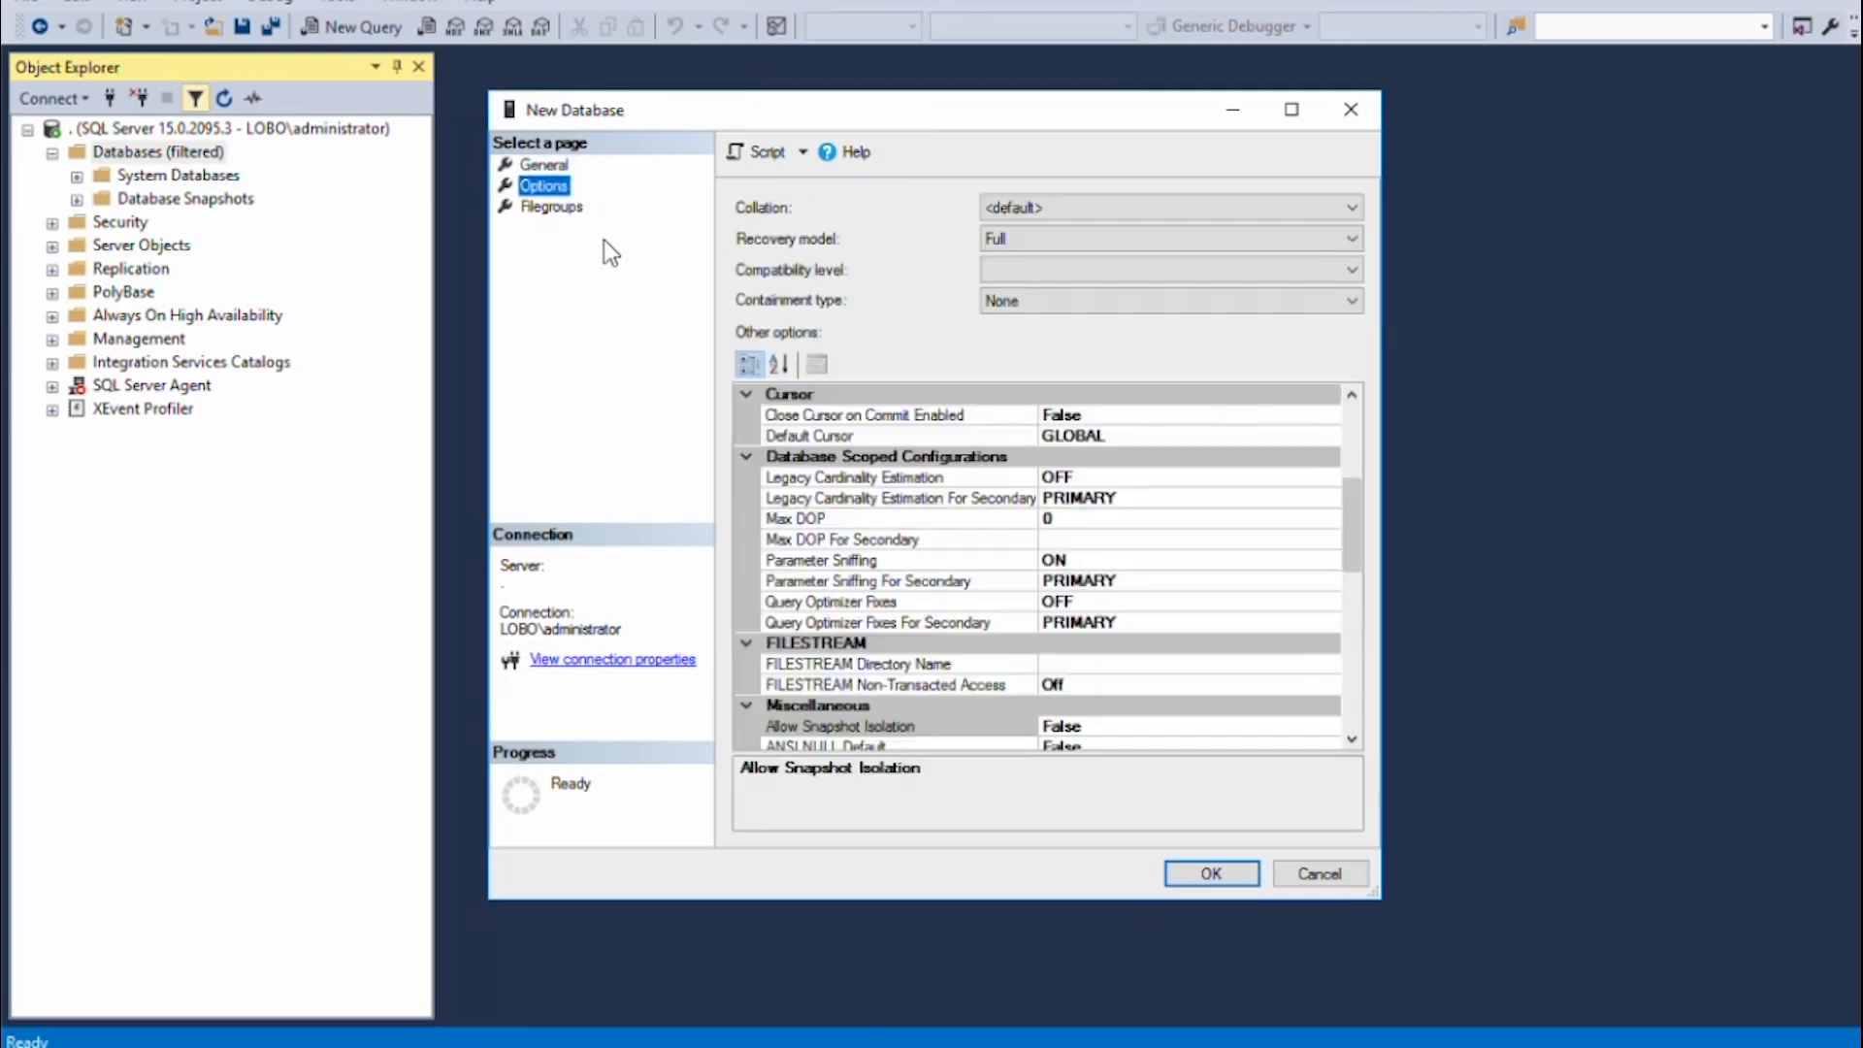
pyautogui.click(1021, 233)
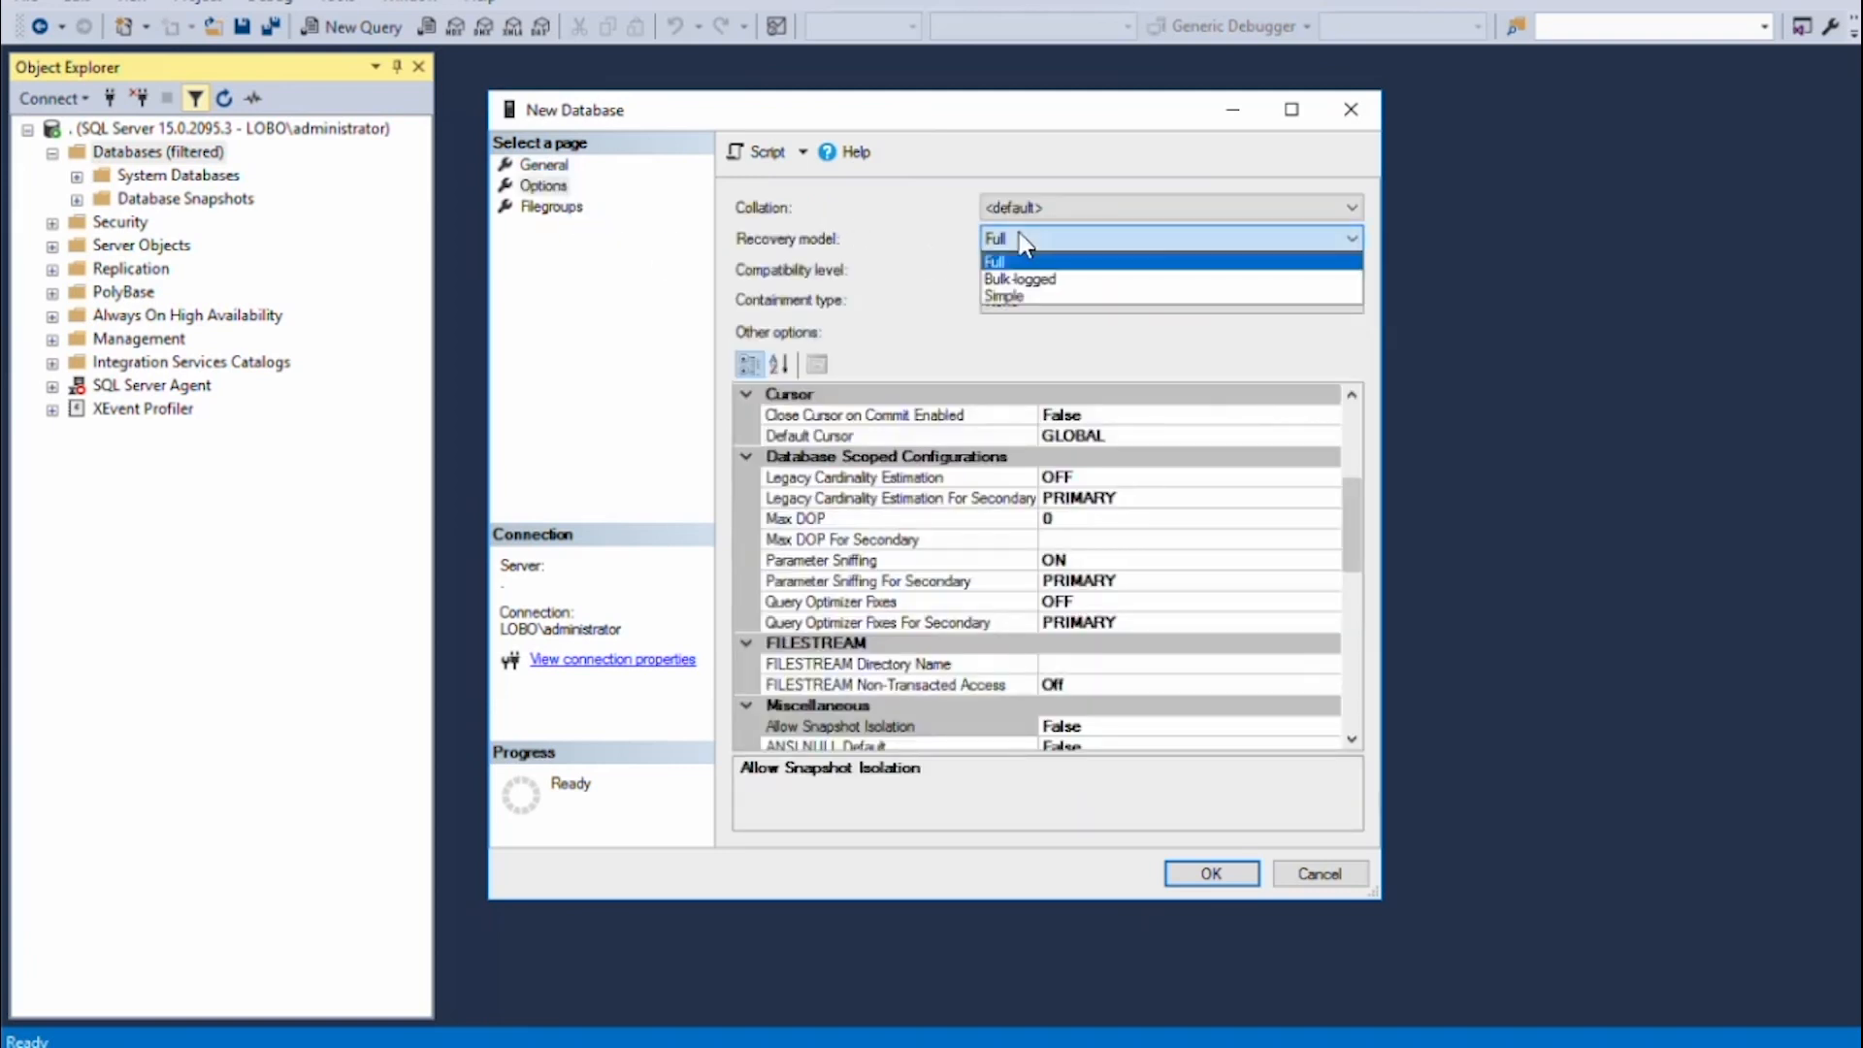
pyautogui.click(1019, 297)
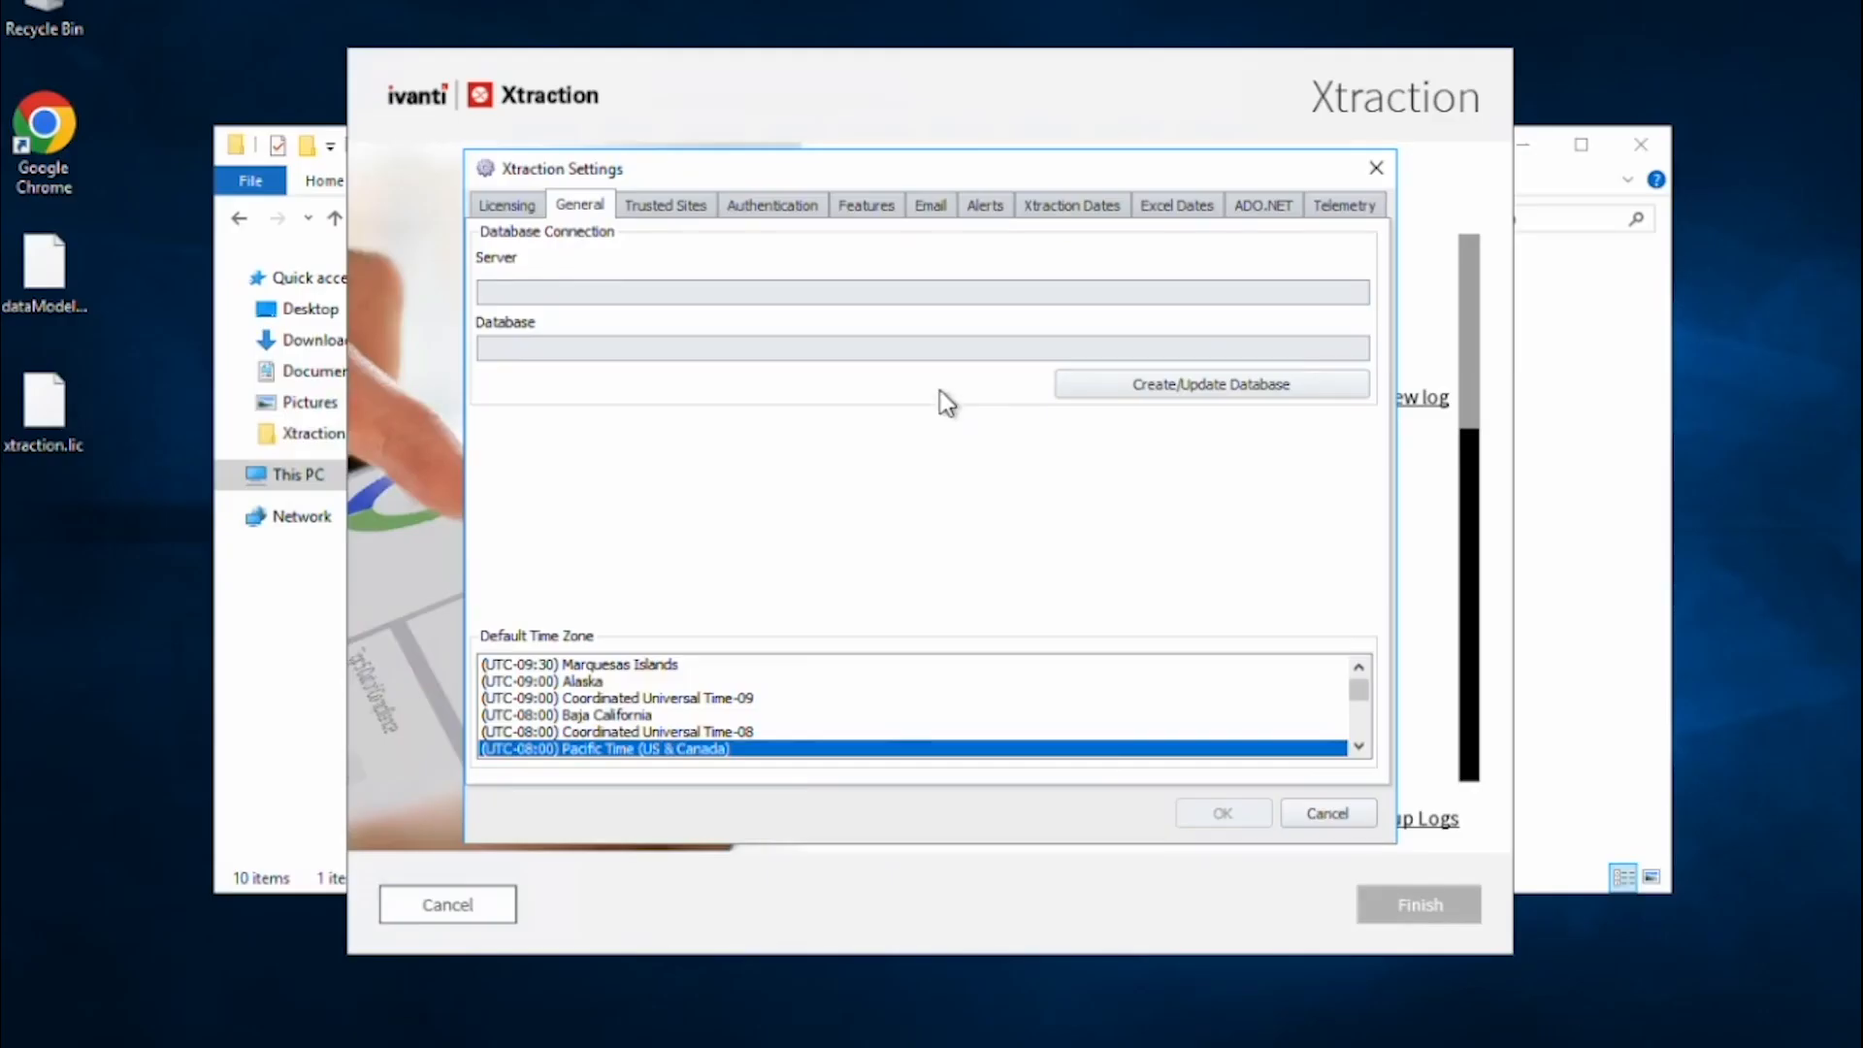
# Enter server 10.98.84.53, database xtraction, and the database user ID and password.
pyautogui.click(1152, 386)
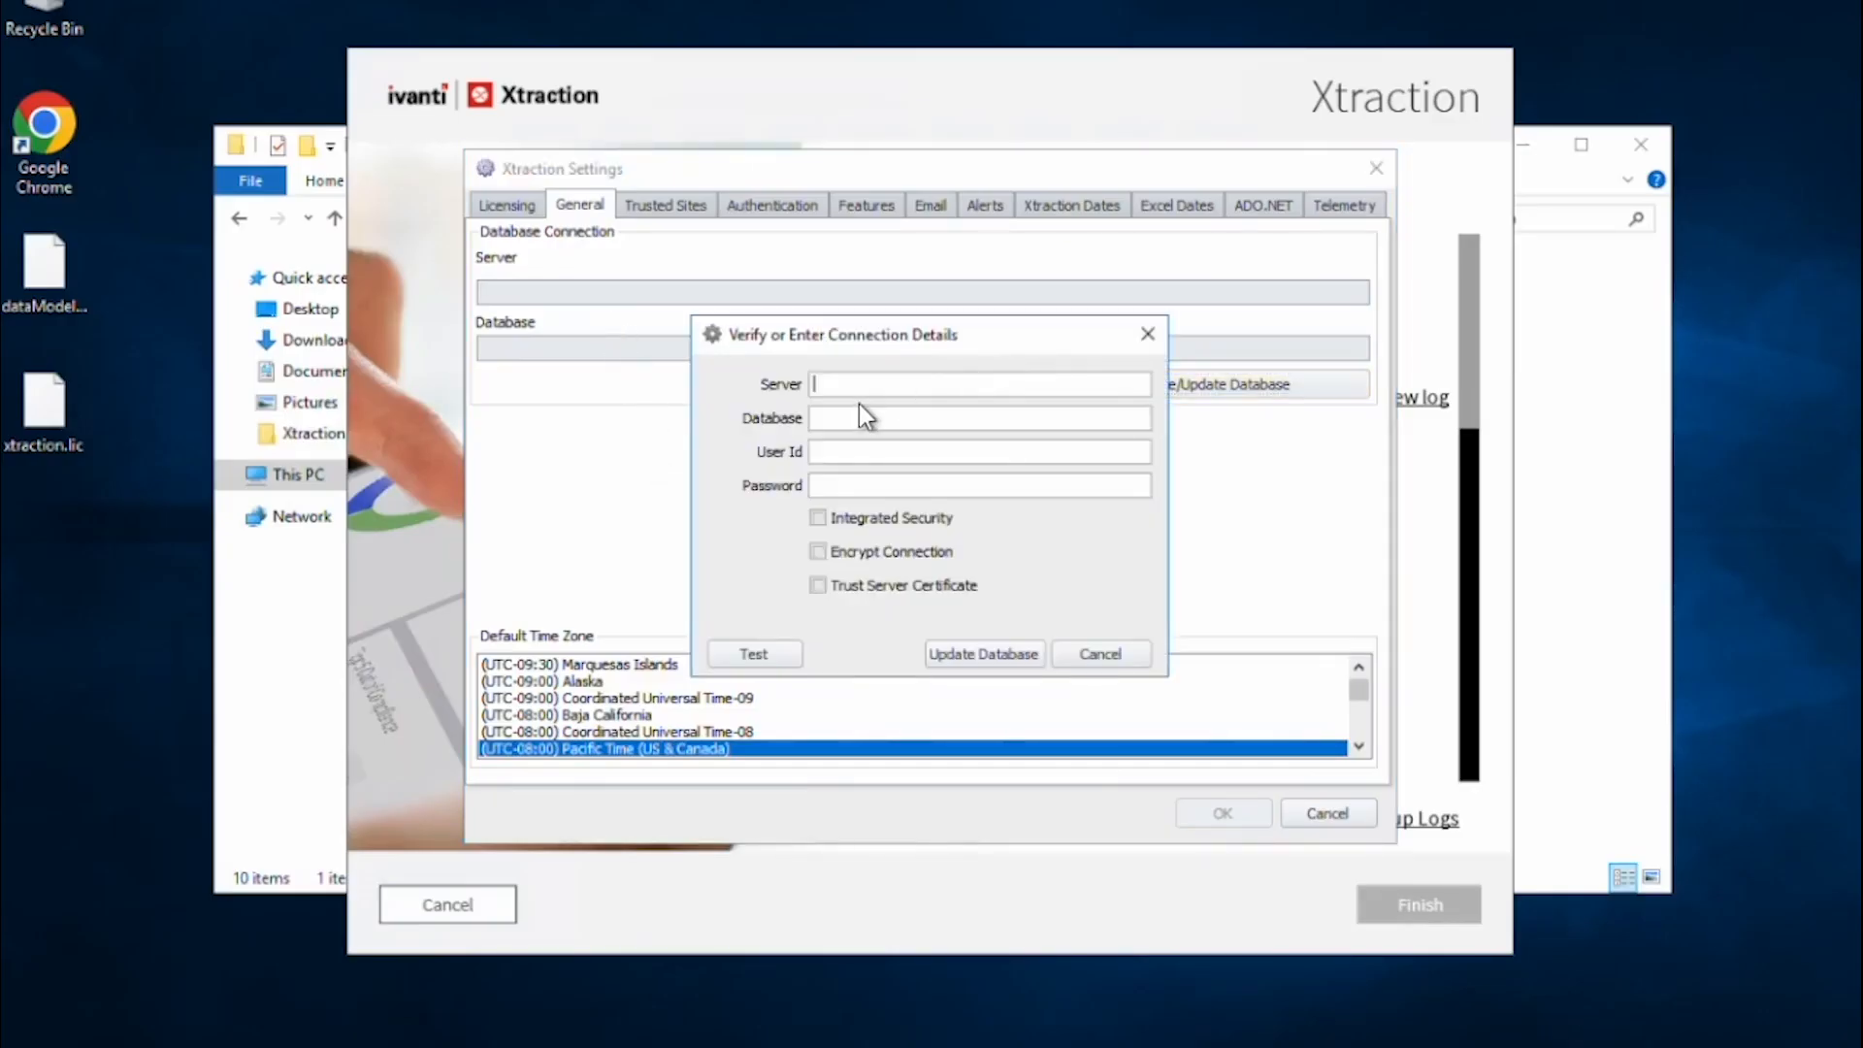
pyautogui.write('10.98.84.53')
pyautogui.press('Tab')
pyautogui.write('xtraction')
pyautogui.press('Tab')
pyautogui.write('ism')
pyautogui.press('Tab')
pyautogui.write('*********')
# Test the connection, run Update Database, and dismiss the missing xtraction.lic error.
pyautogui.click(767, 655)
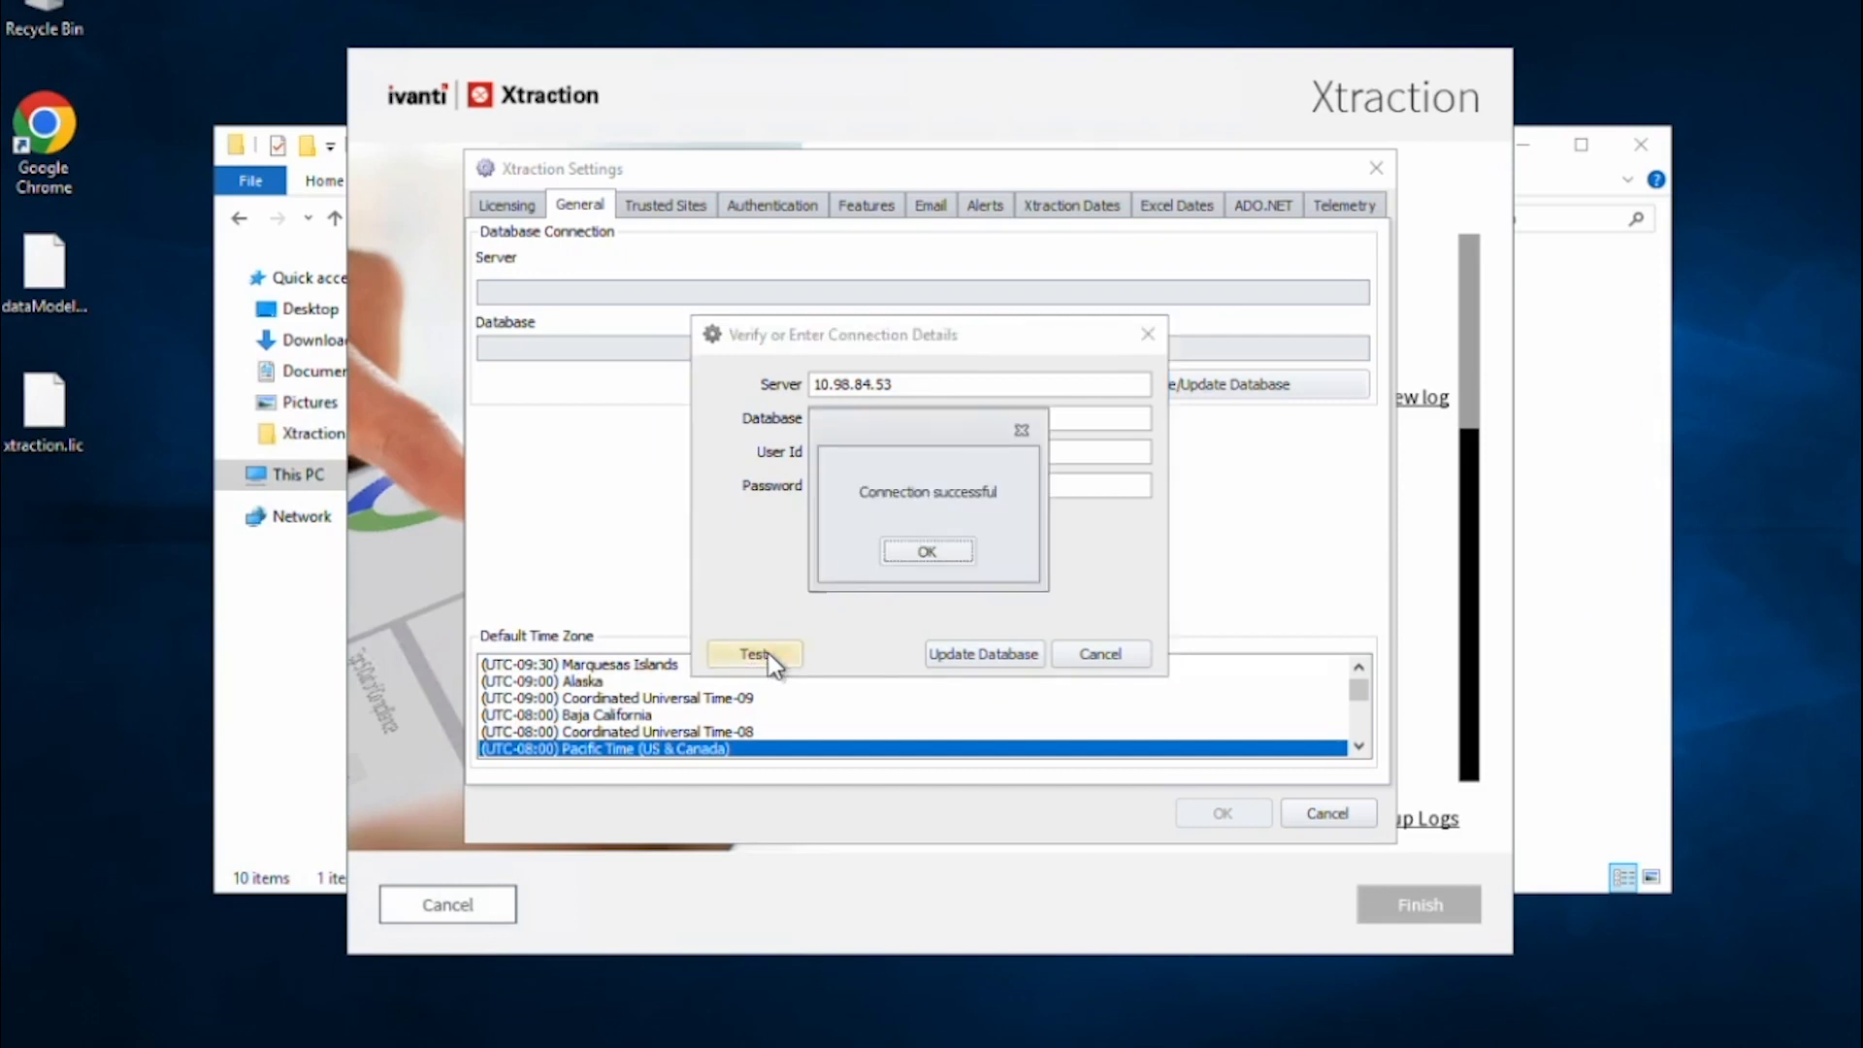
pyautogui.click(915, 561)
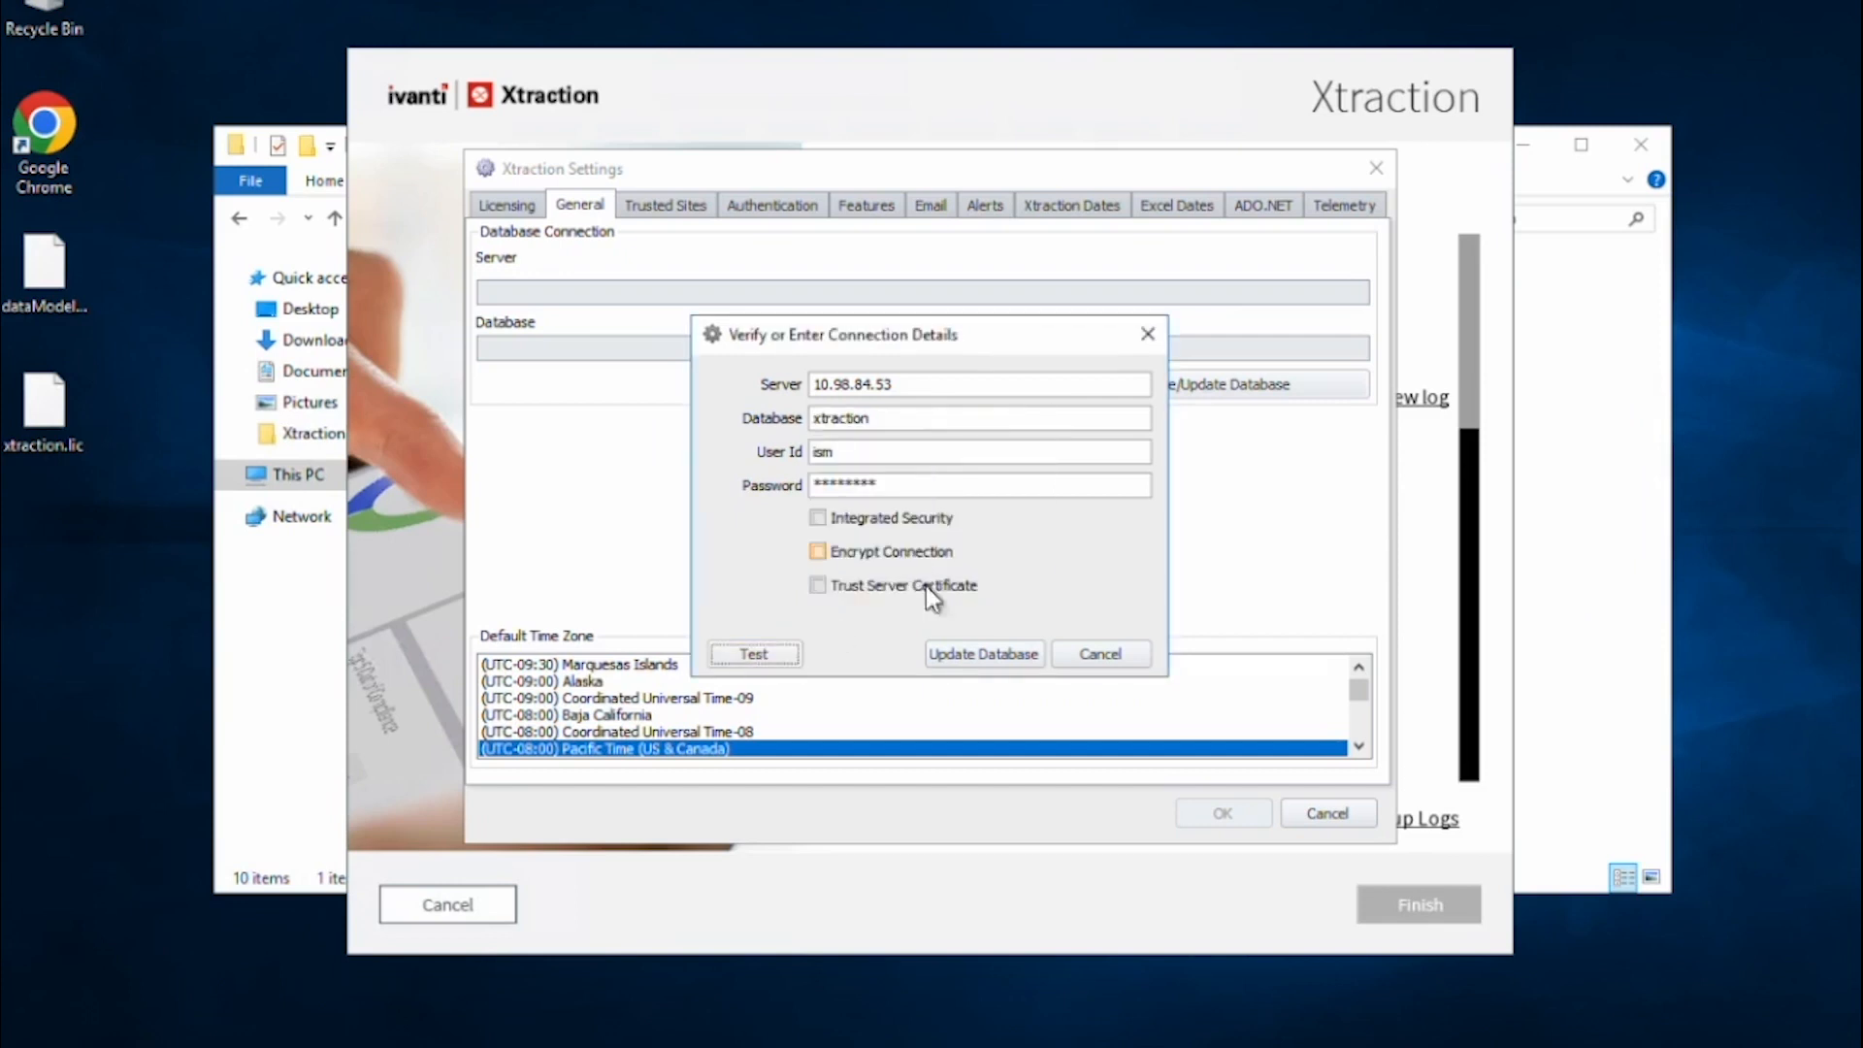
pyautogui.click(961, 656)
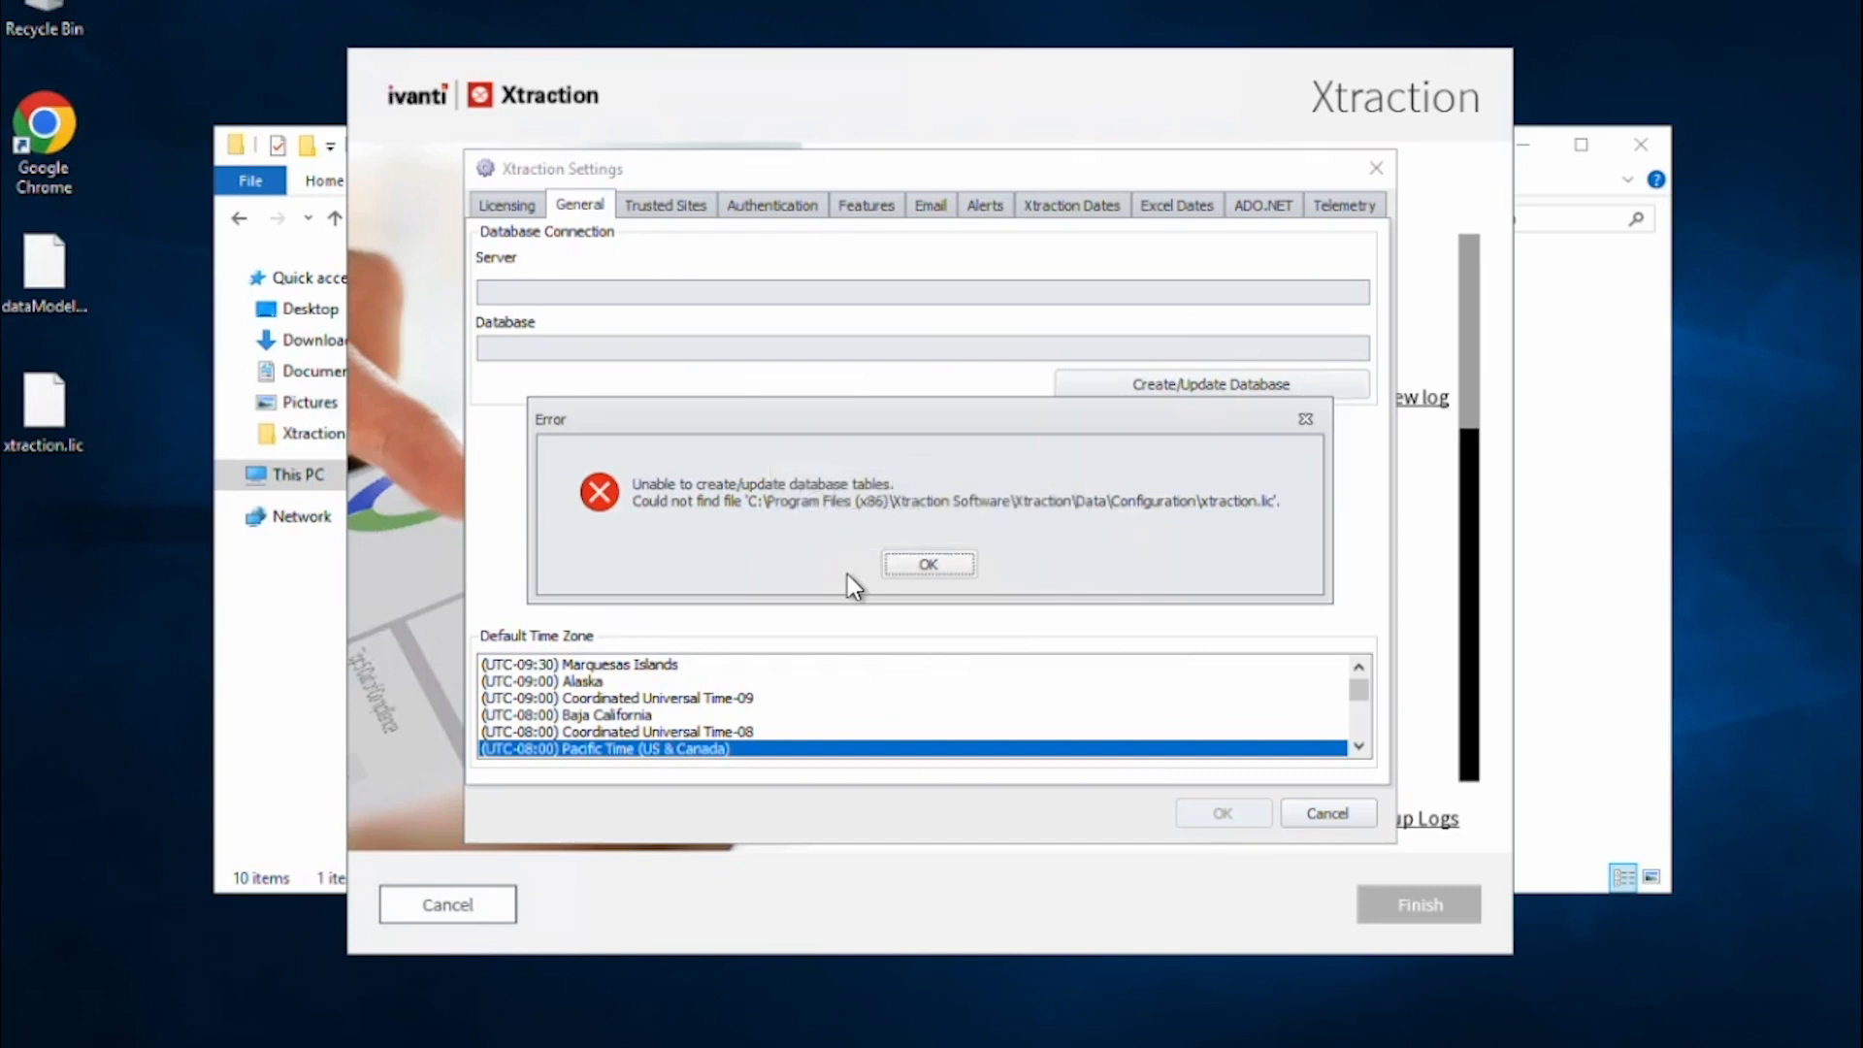
pyautogui.click(934, 565)
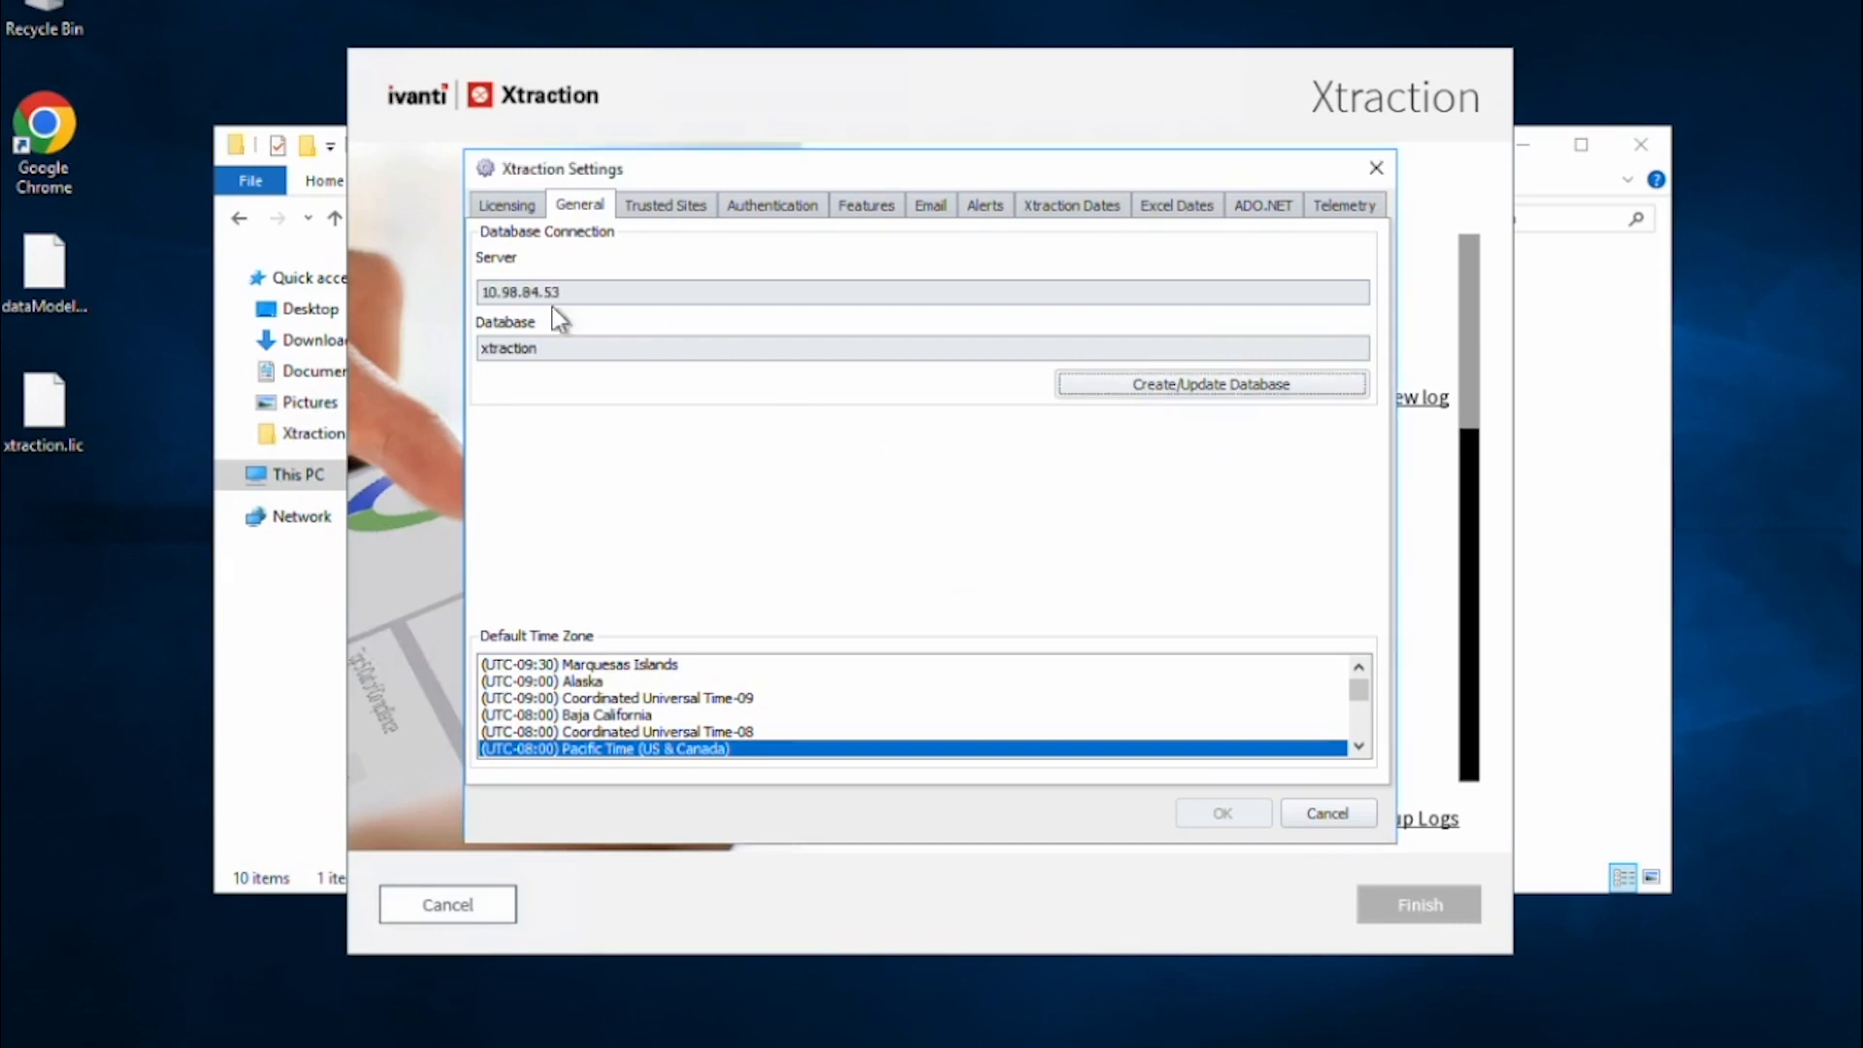
# Switch licensing to Manual and load the xtraction.lic server license.
pyautogui.click(507, 207)
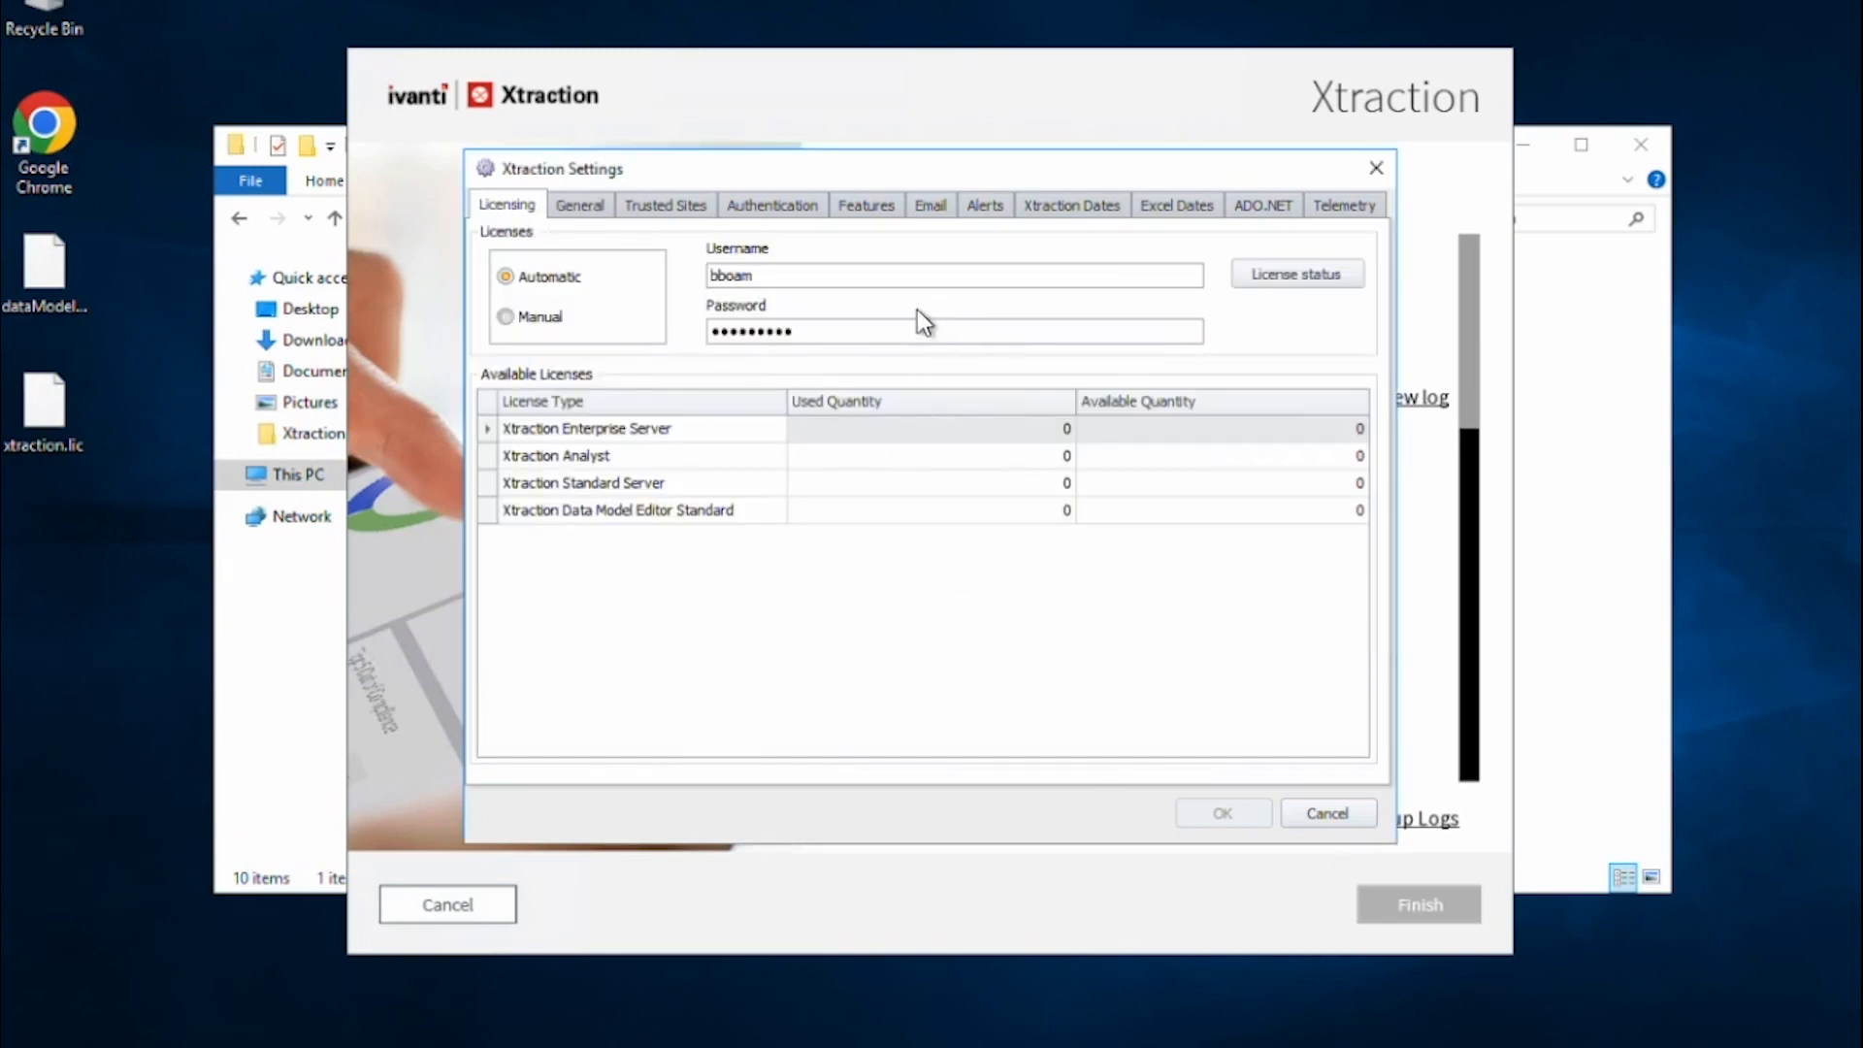
pyautogui.click(510, 318)
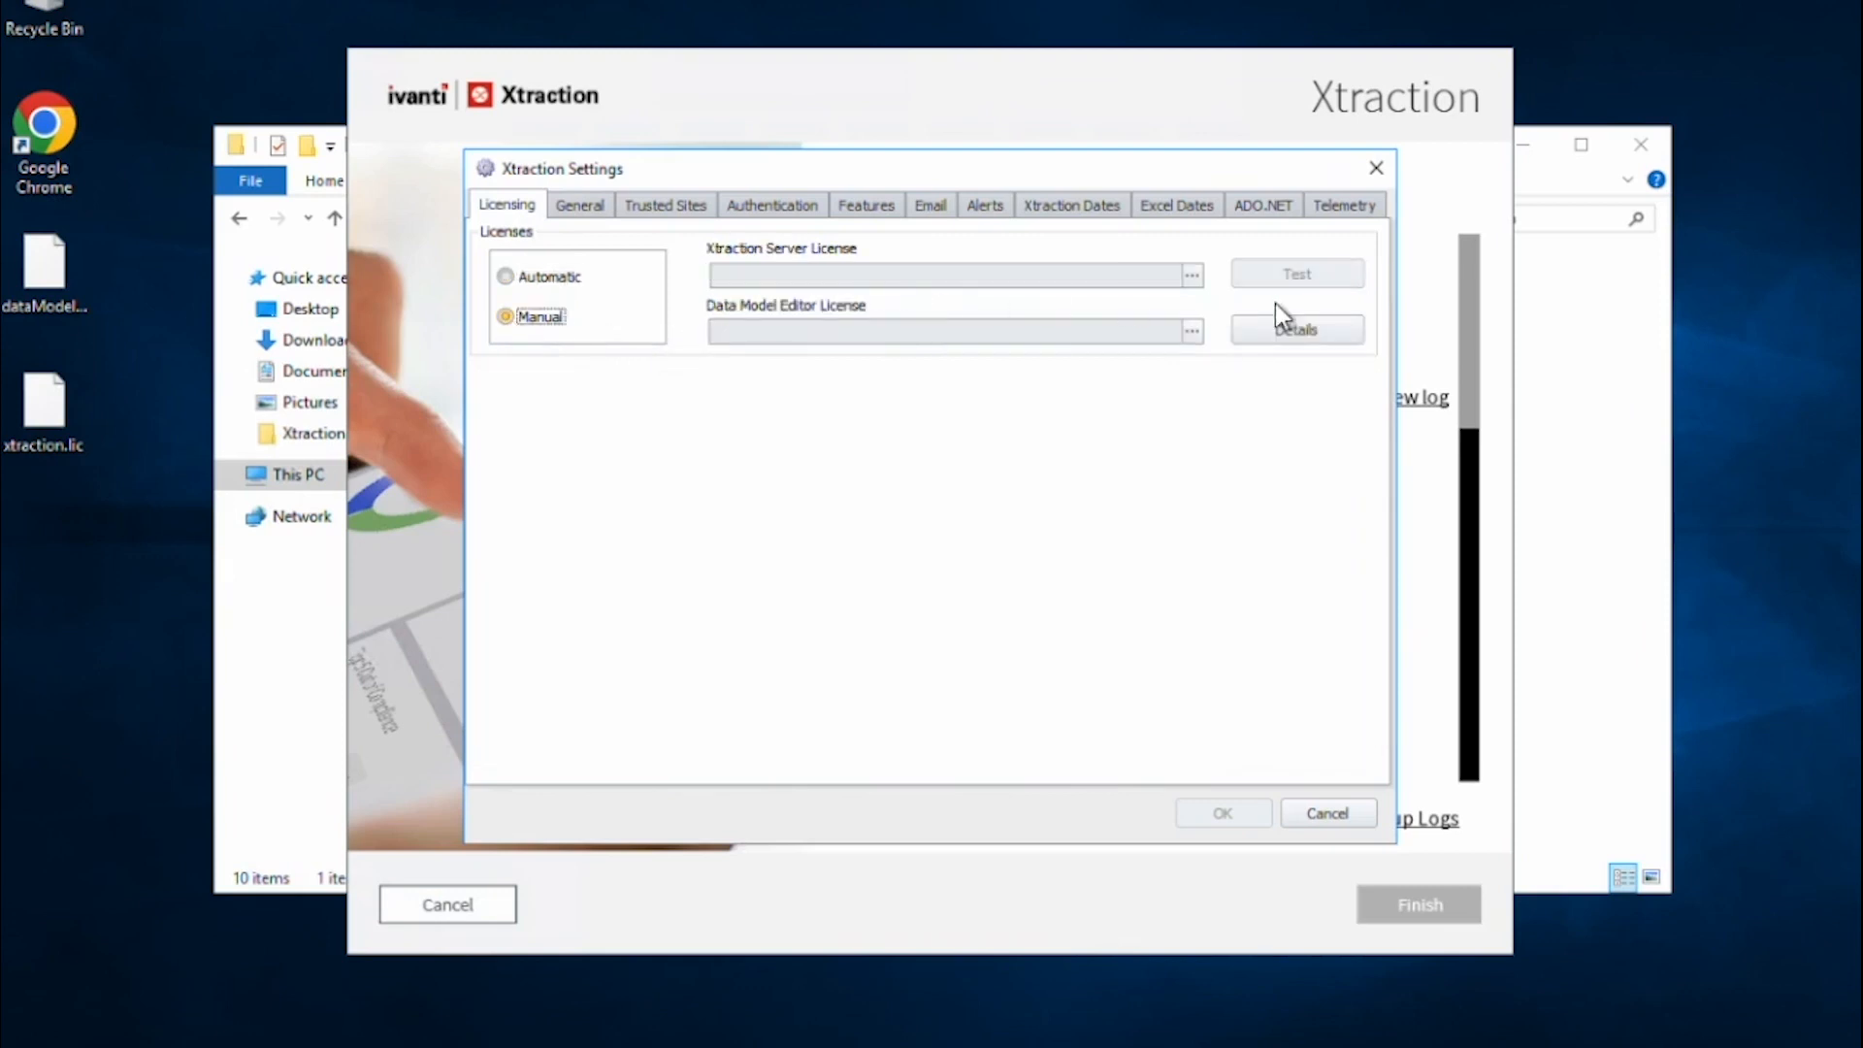
pyautogui.click(1192, 276)
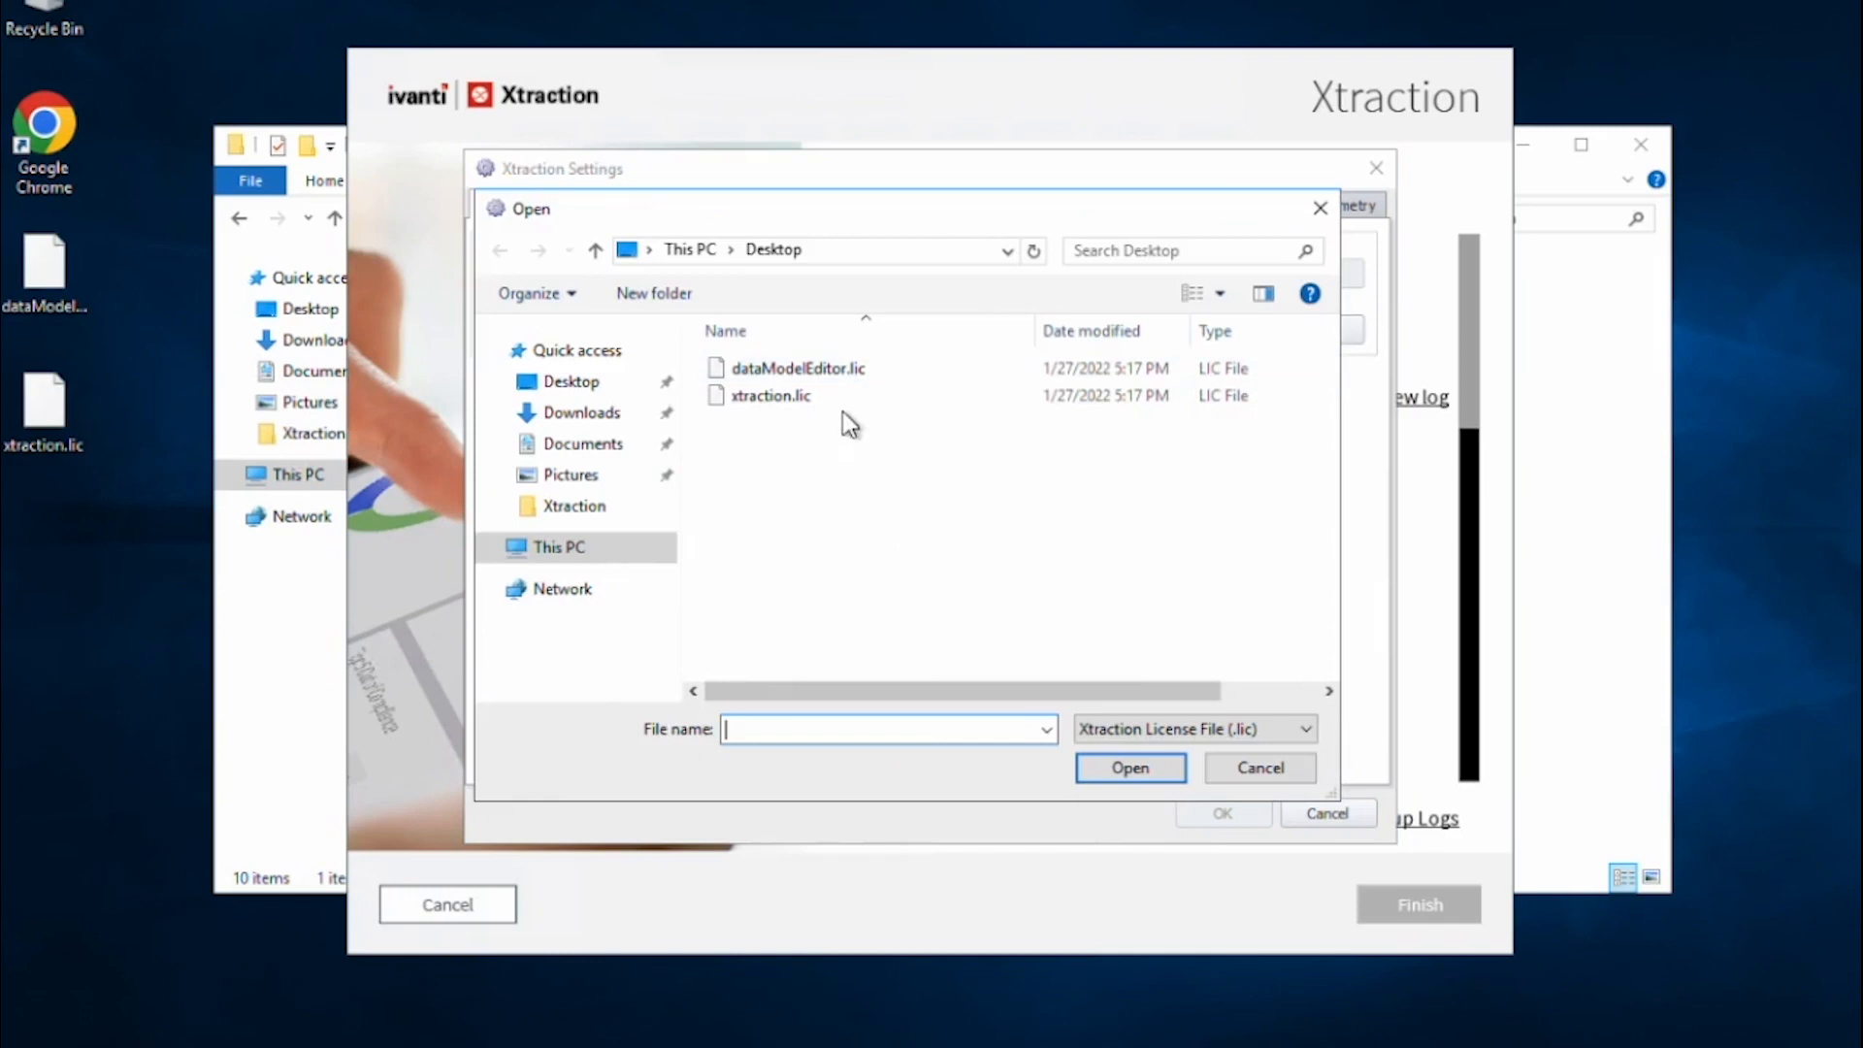
pyautogui.click(798, 400)
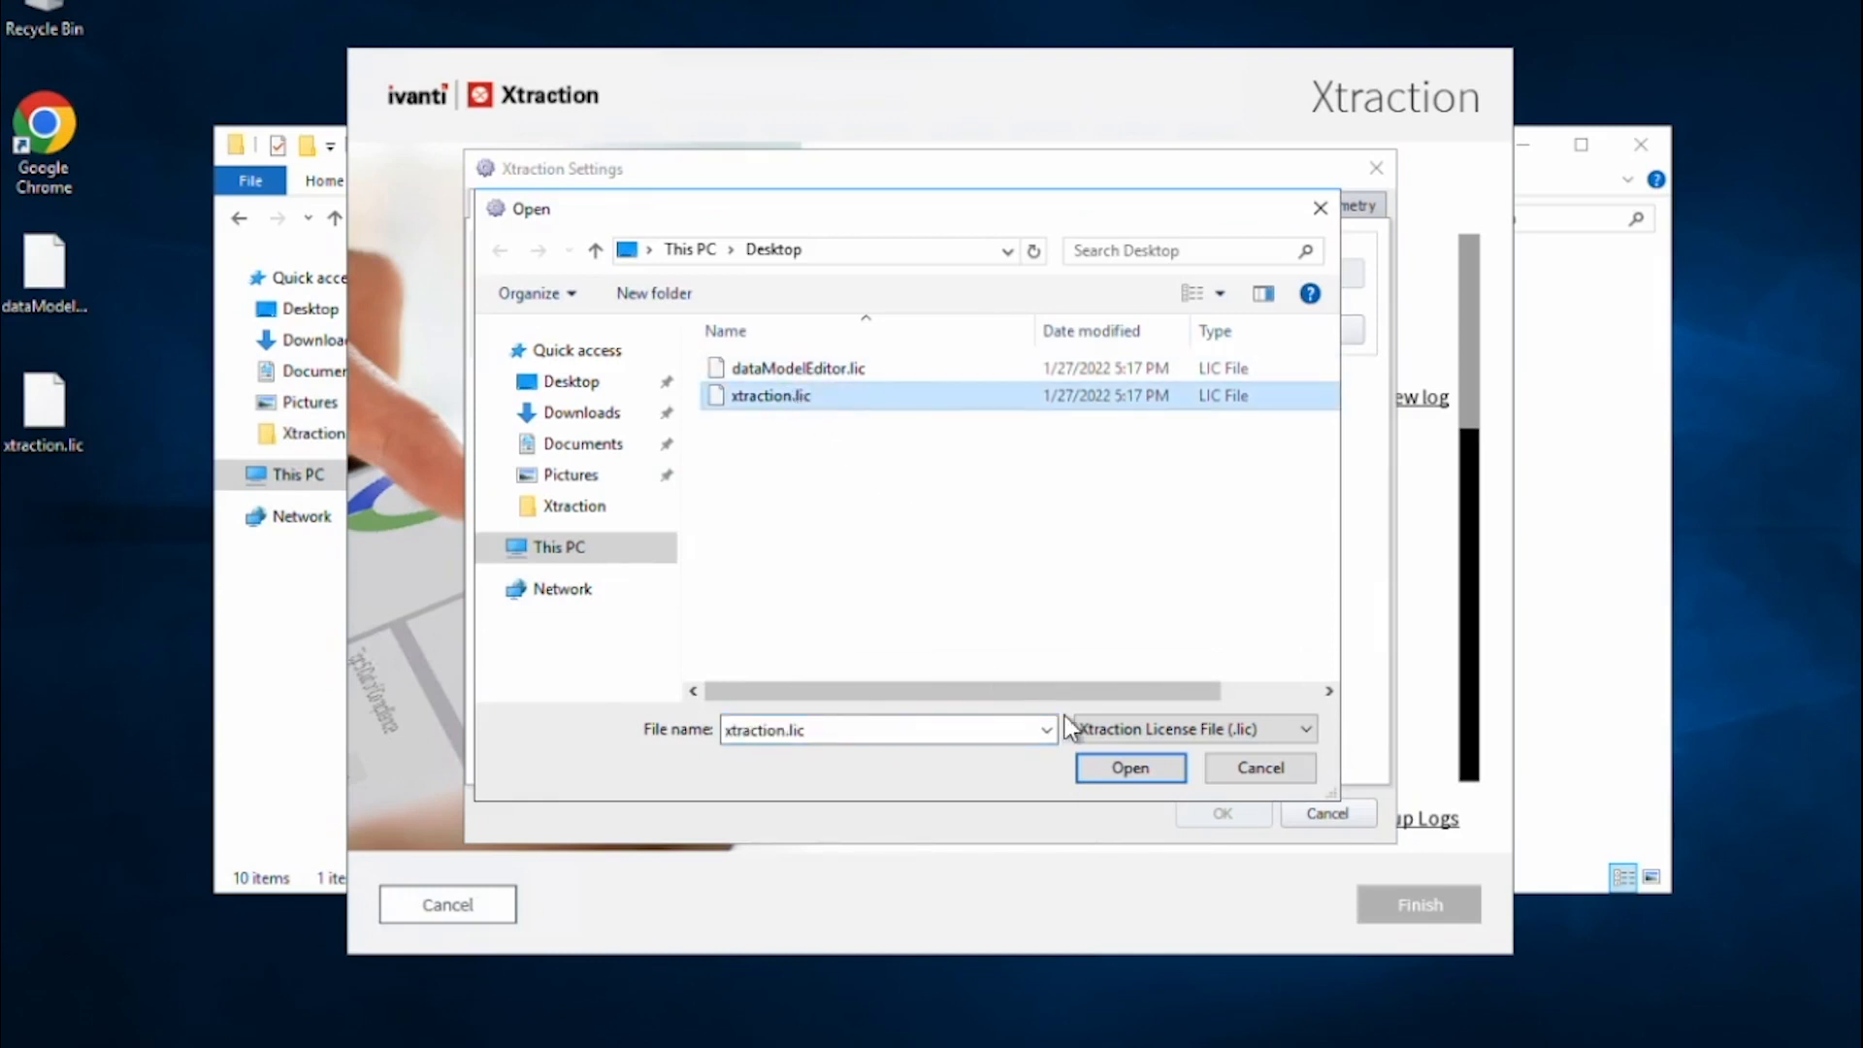
pyautogui.click(1129, 768)
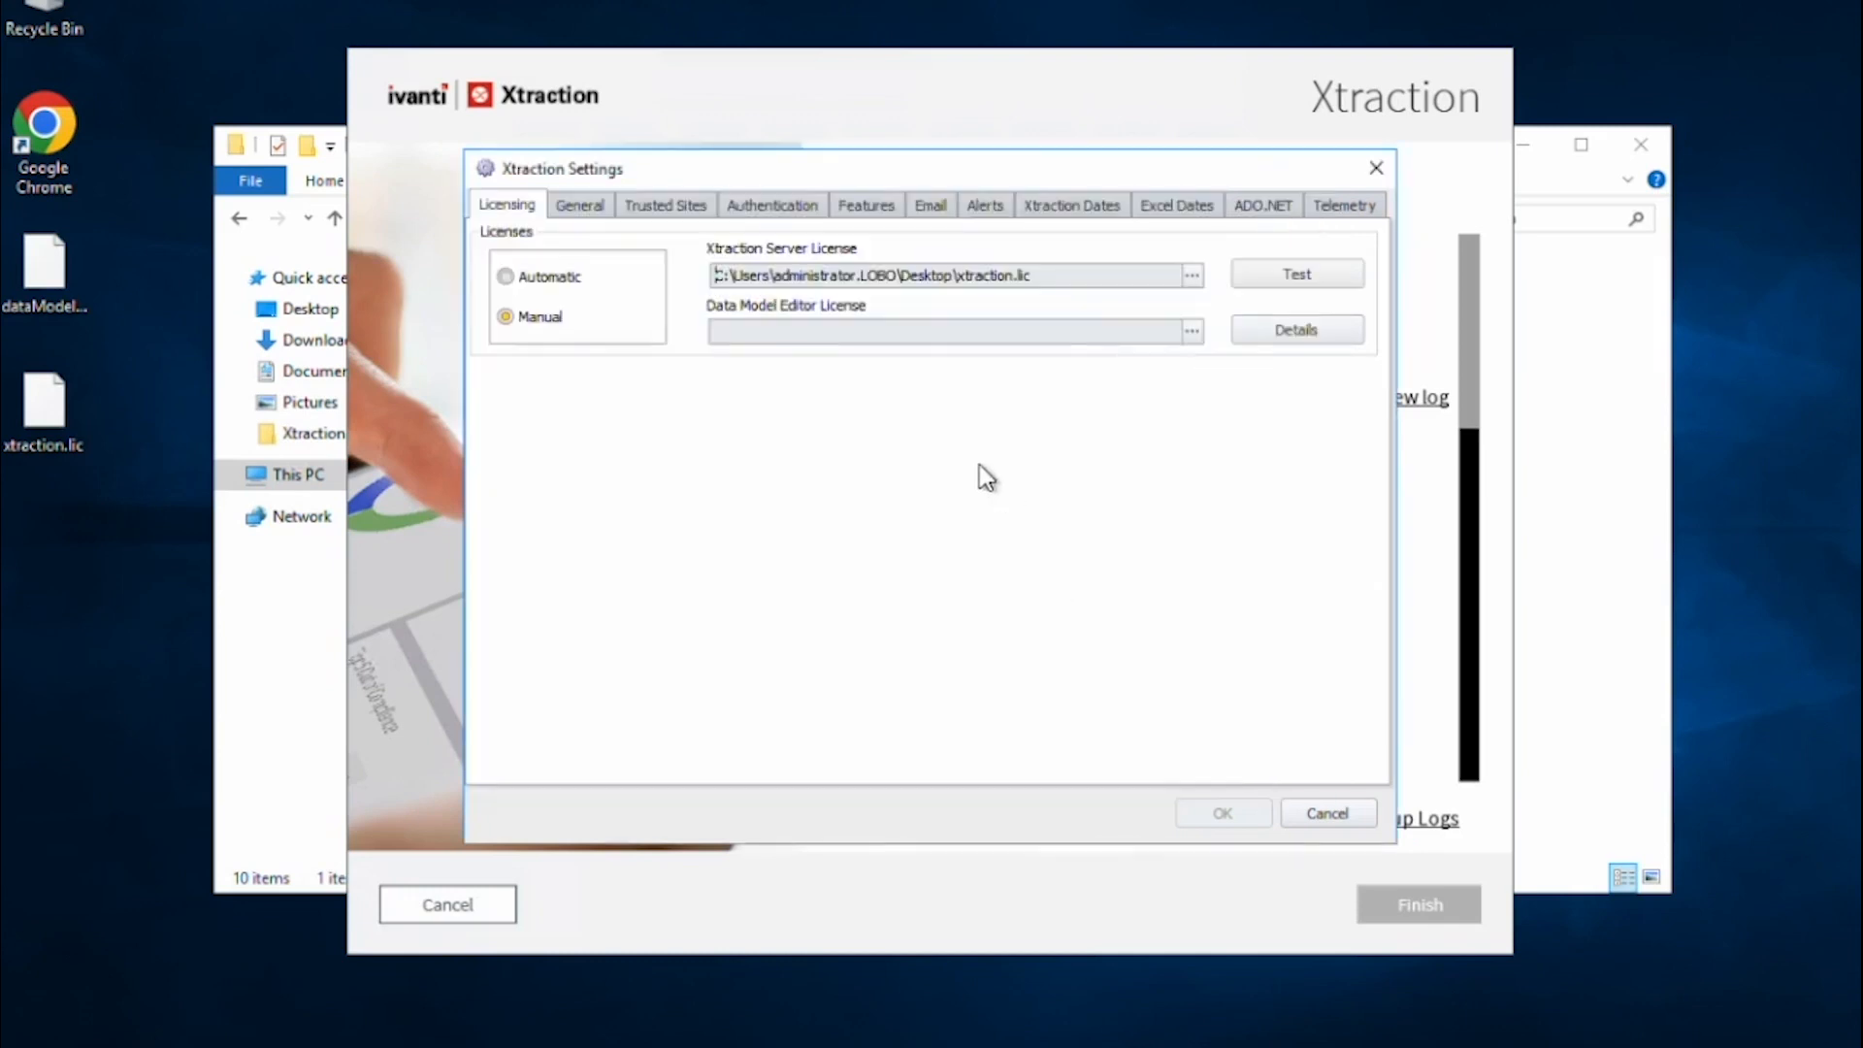
# Load dataModelEditor.lic and test that both licenses are valid.
pyautogui.click(1200, 330)
pyautogui.click(798, 369)
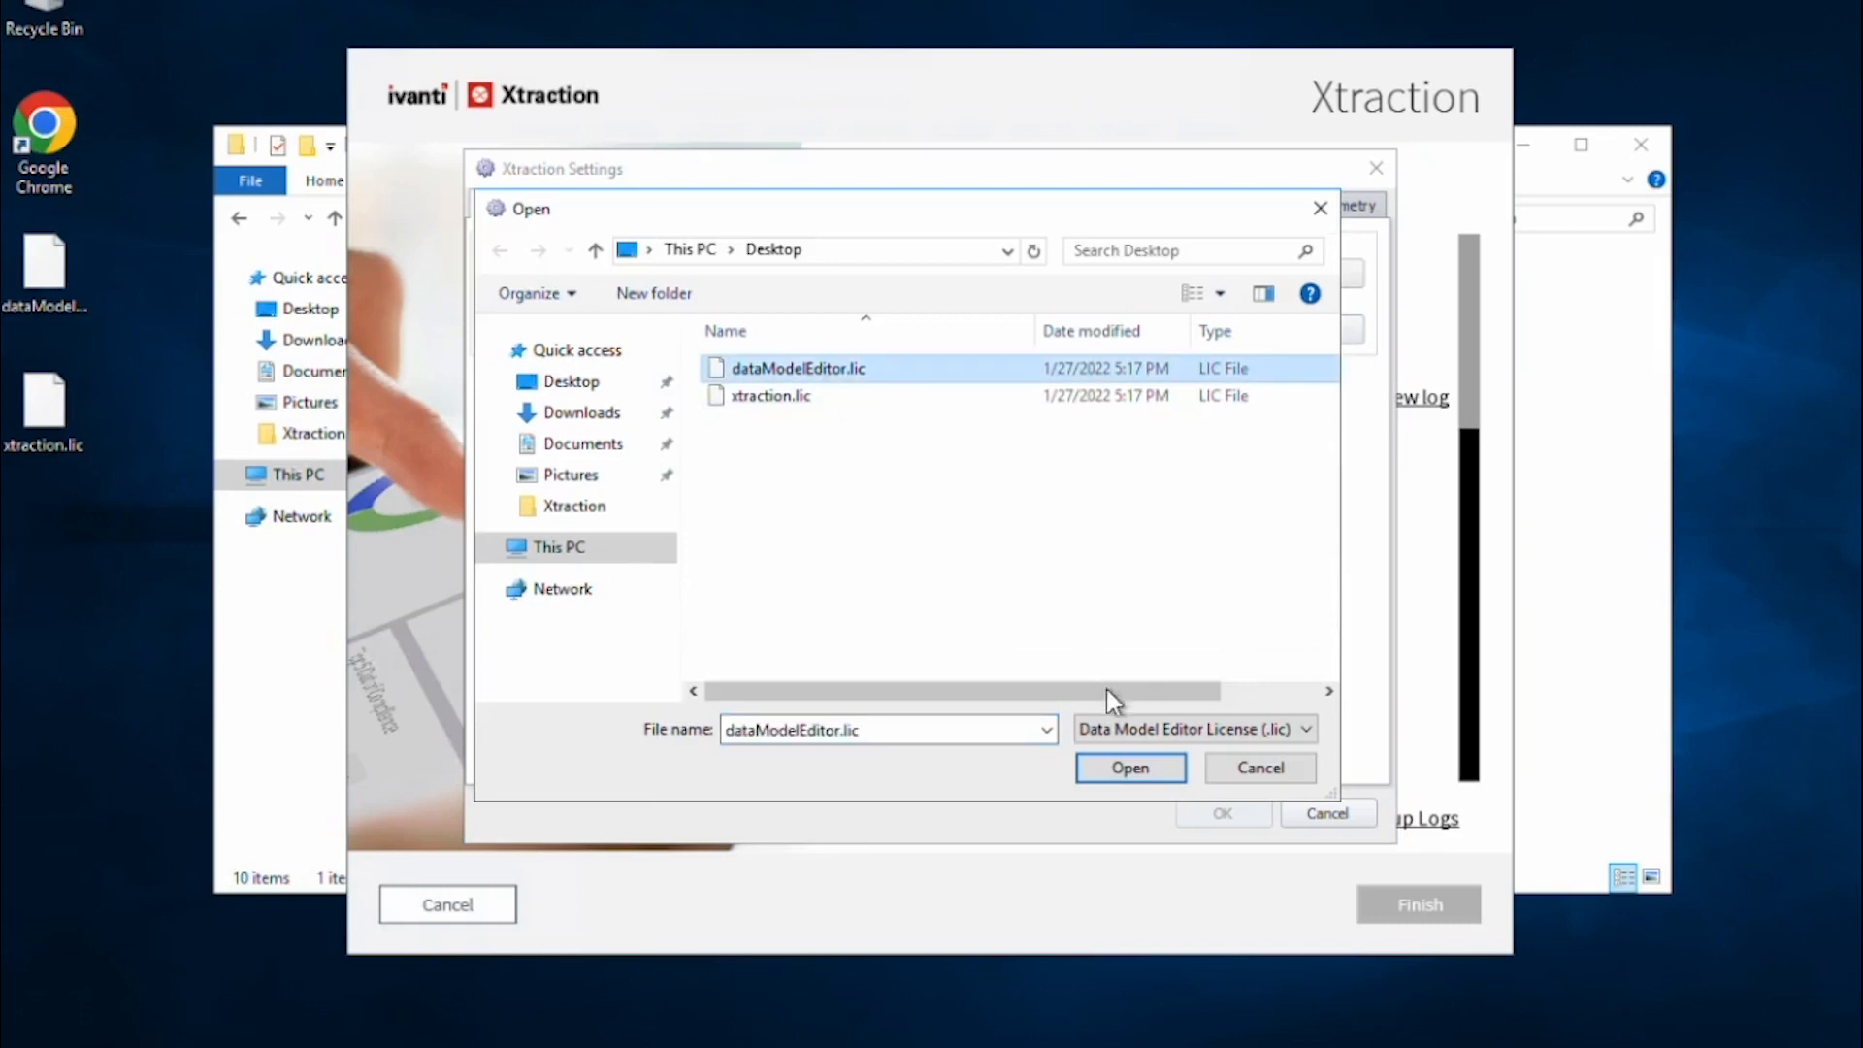
pyautogui.click(1126, 767)
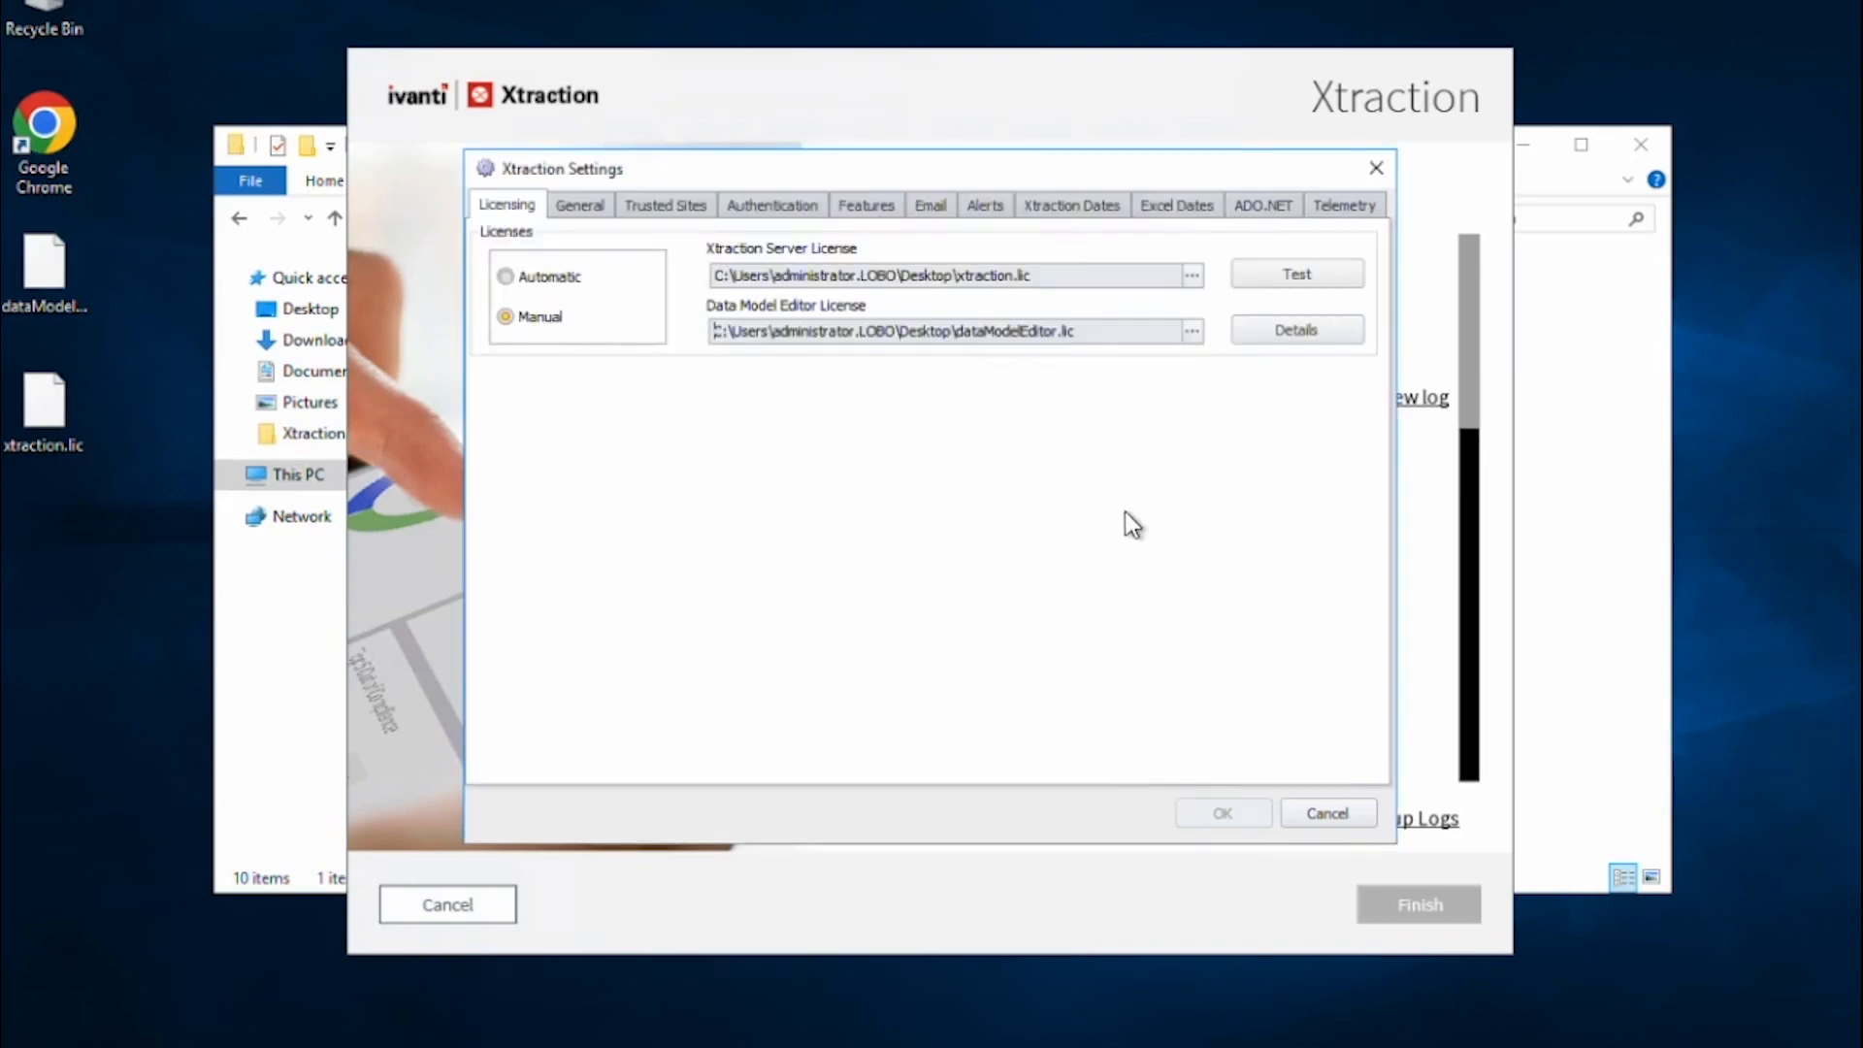
pyautogui.click(1265, 268)
pyautogui.click(907, 565)
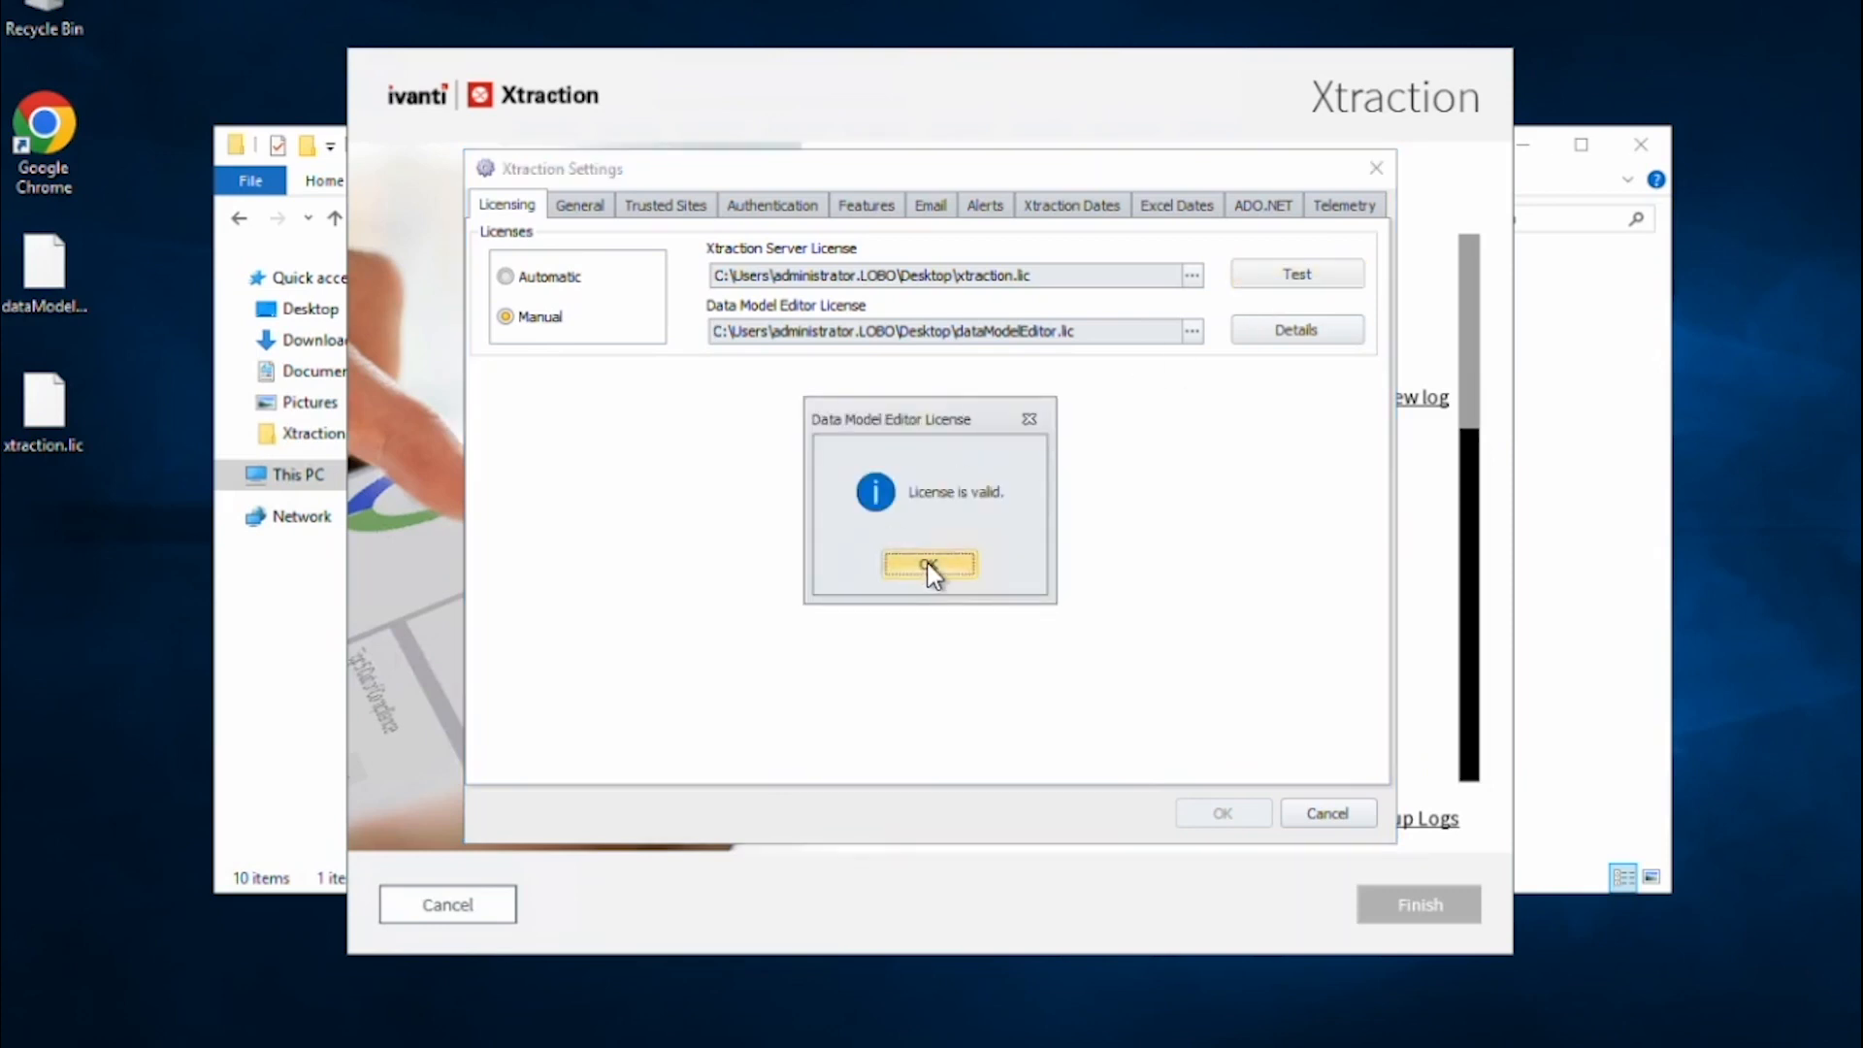
pyautogui.click(930, 567)
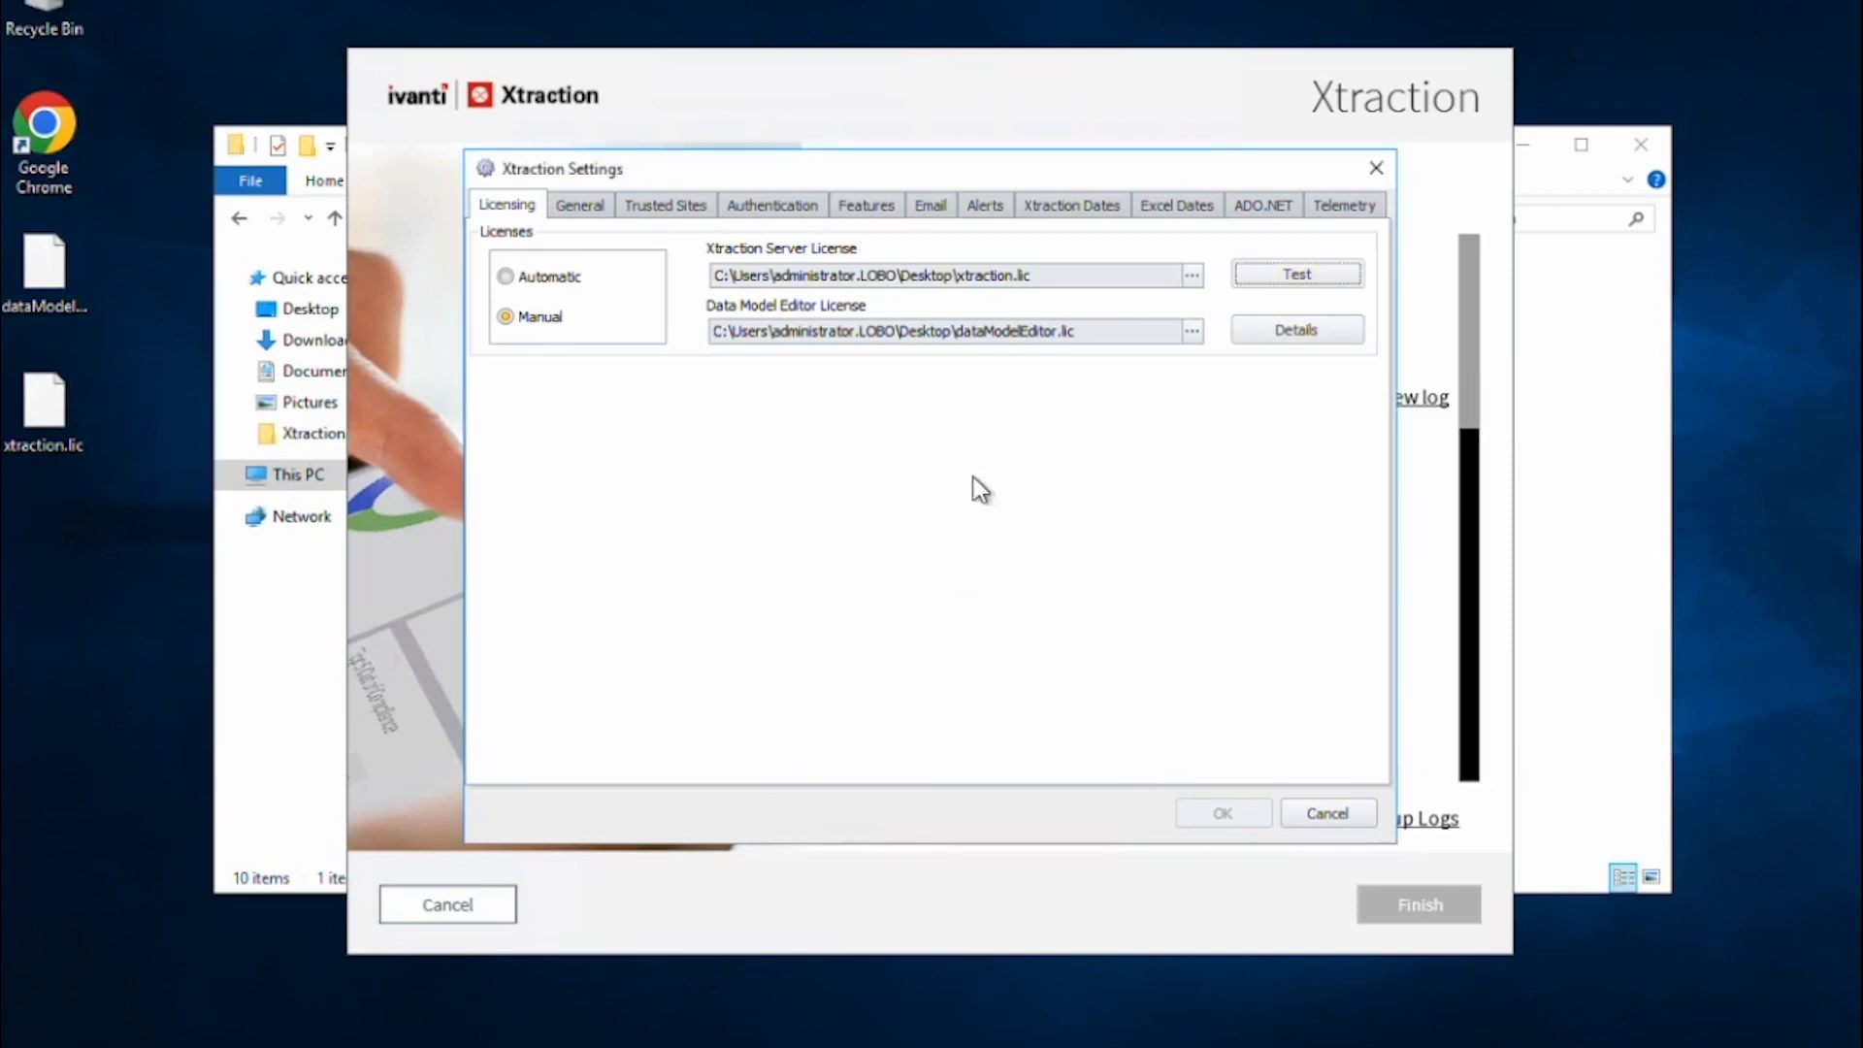
pyautogui.click(588, 207)
# Update the xtraction database using the verified connection.
pyautogui.click(1138, 386)
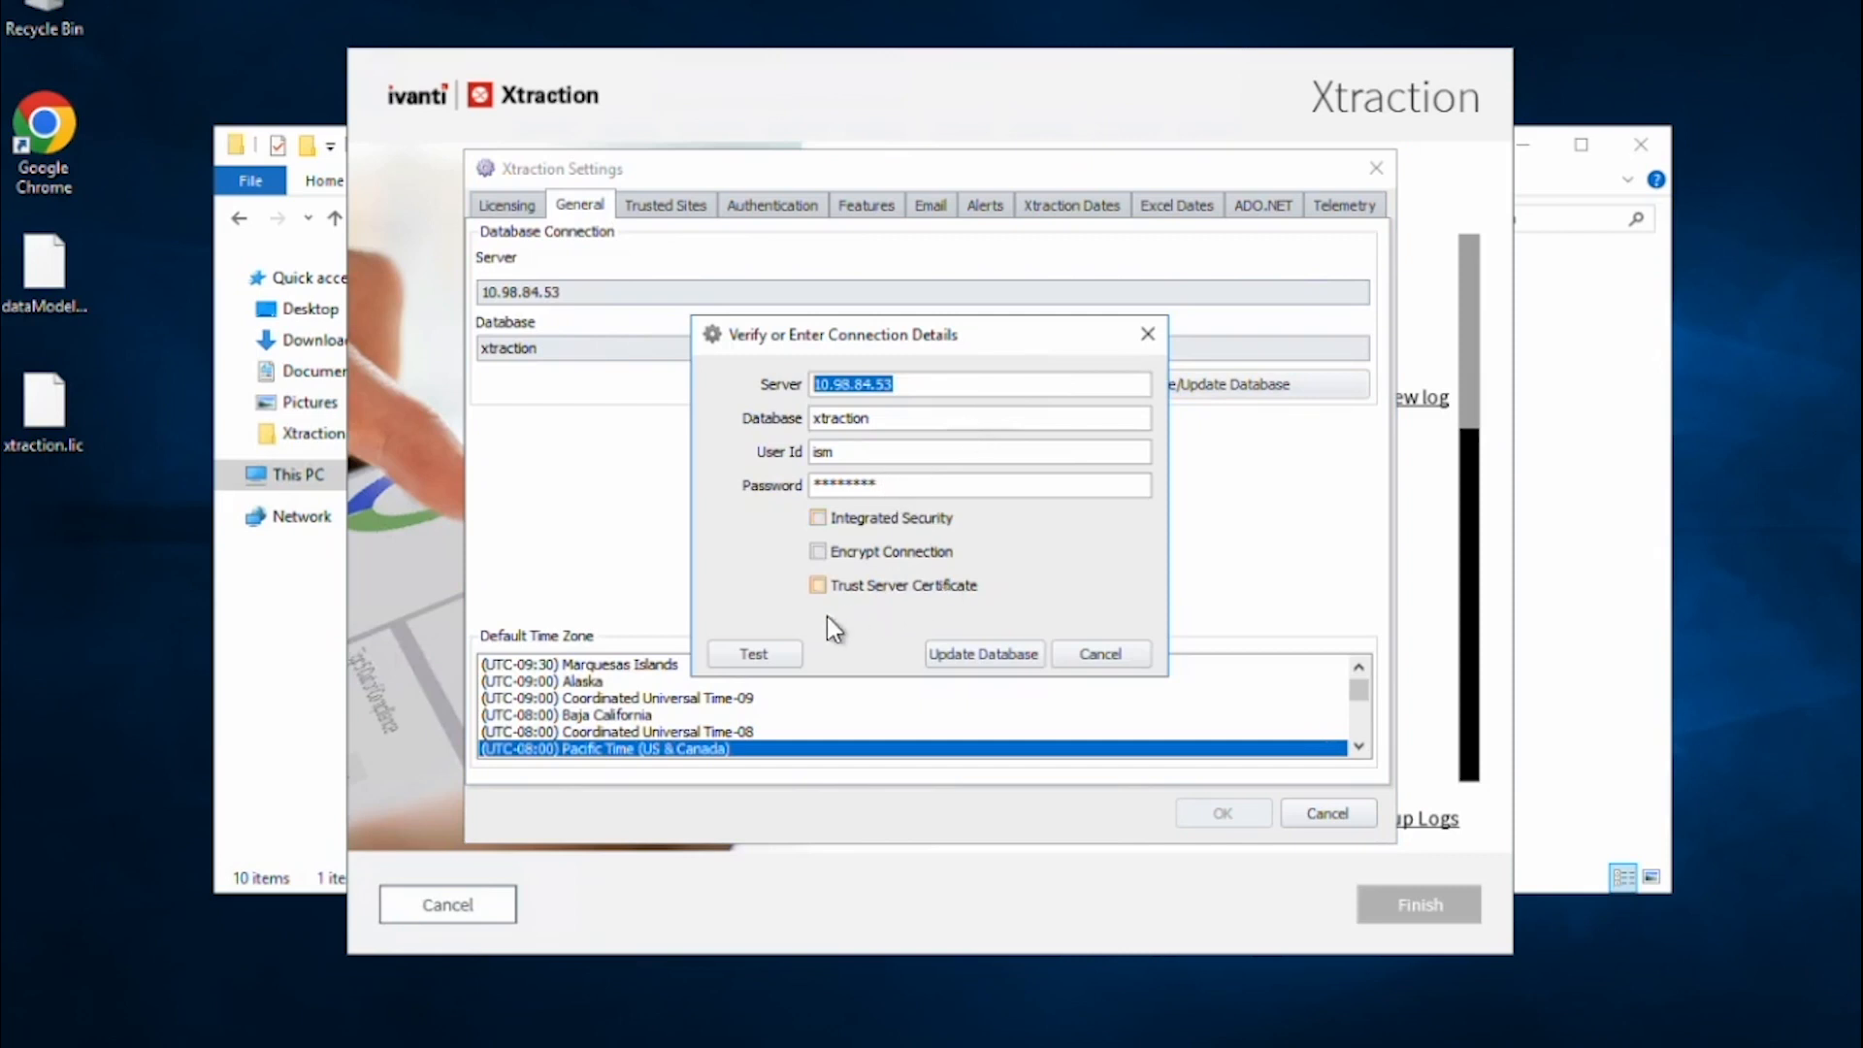
pyautogui.click(741, 656)
pyautogui.click(952, 652)
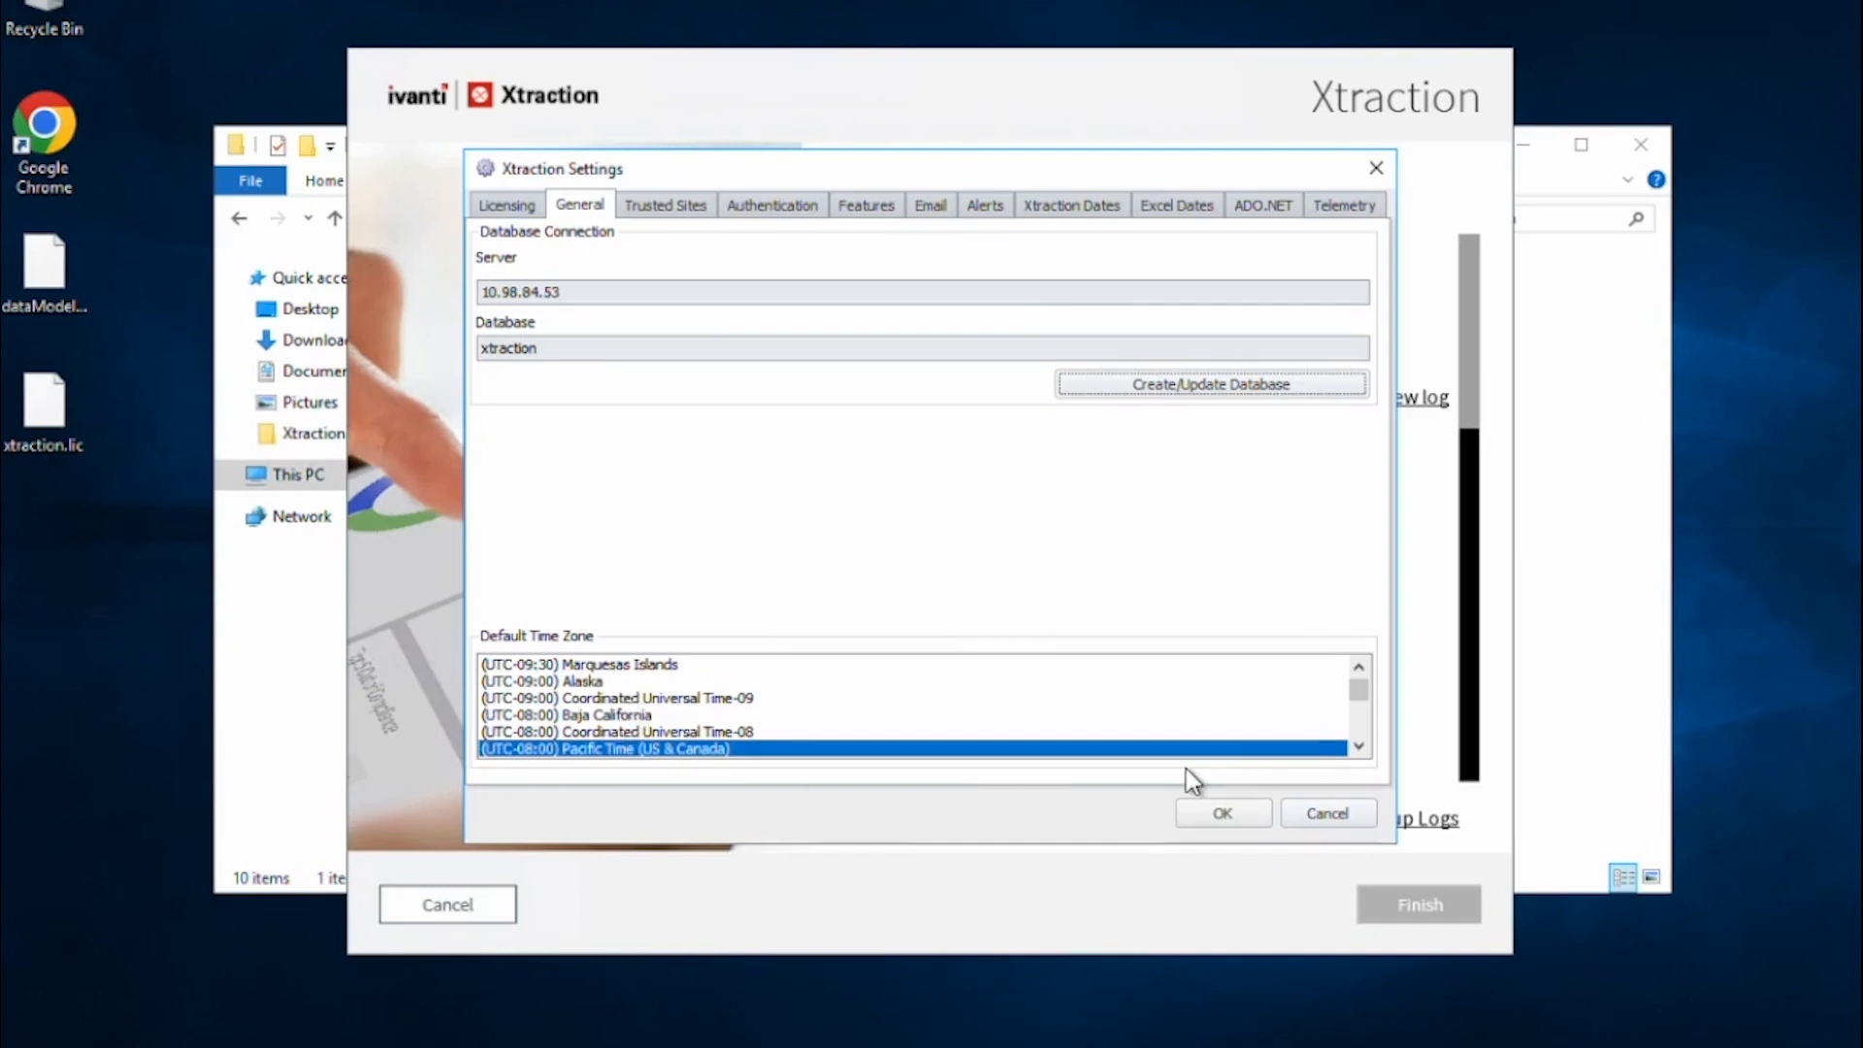
# Set the default time zone to Mountain Time (US & Canada) and show Trusted Sites.
pyautogui.click(1359, 746)
pyautogui.click(1359, 746)
pyautogui.click(1360, 746)
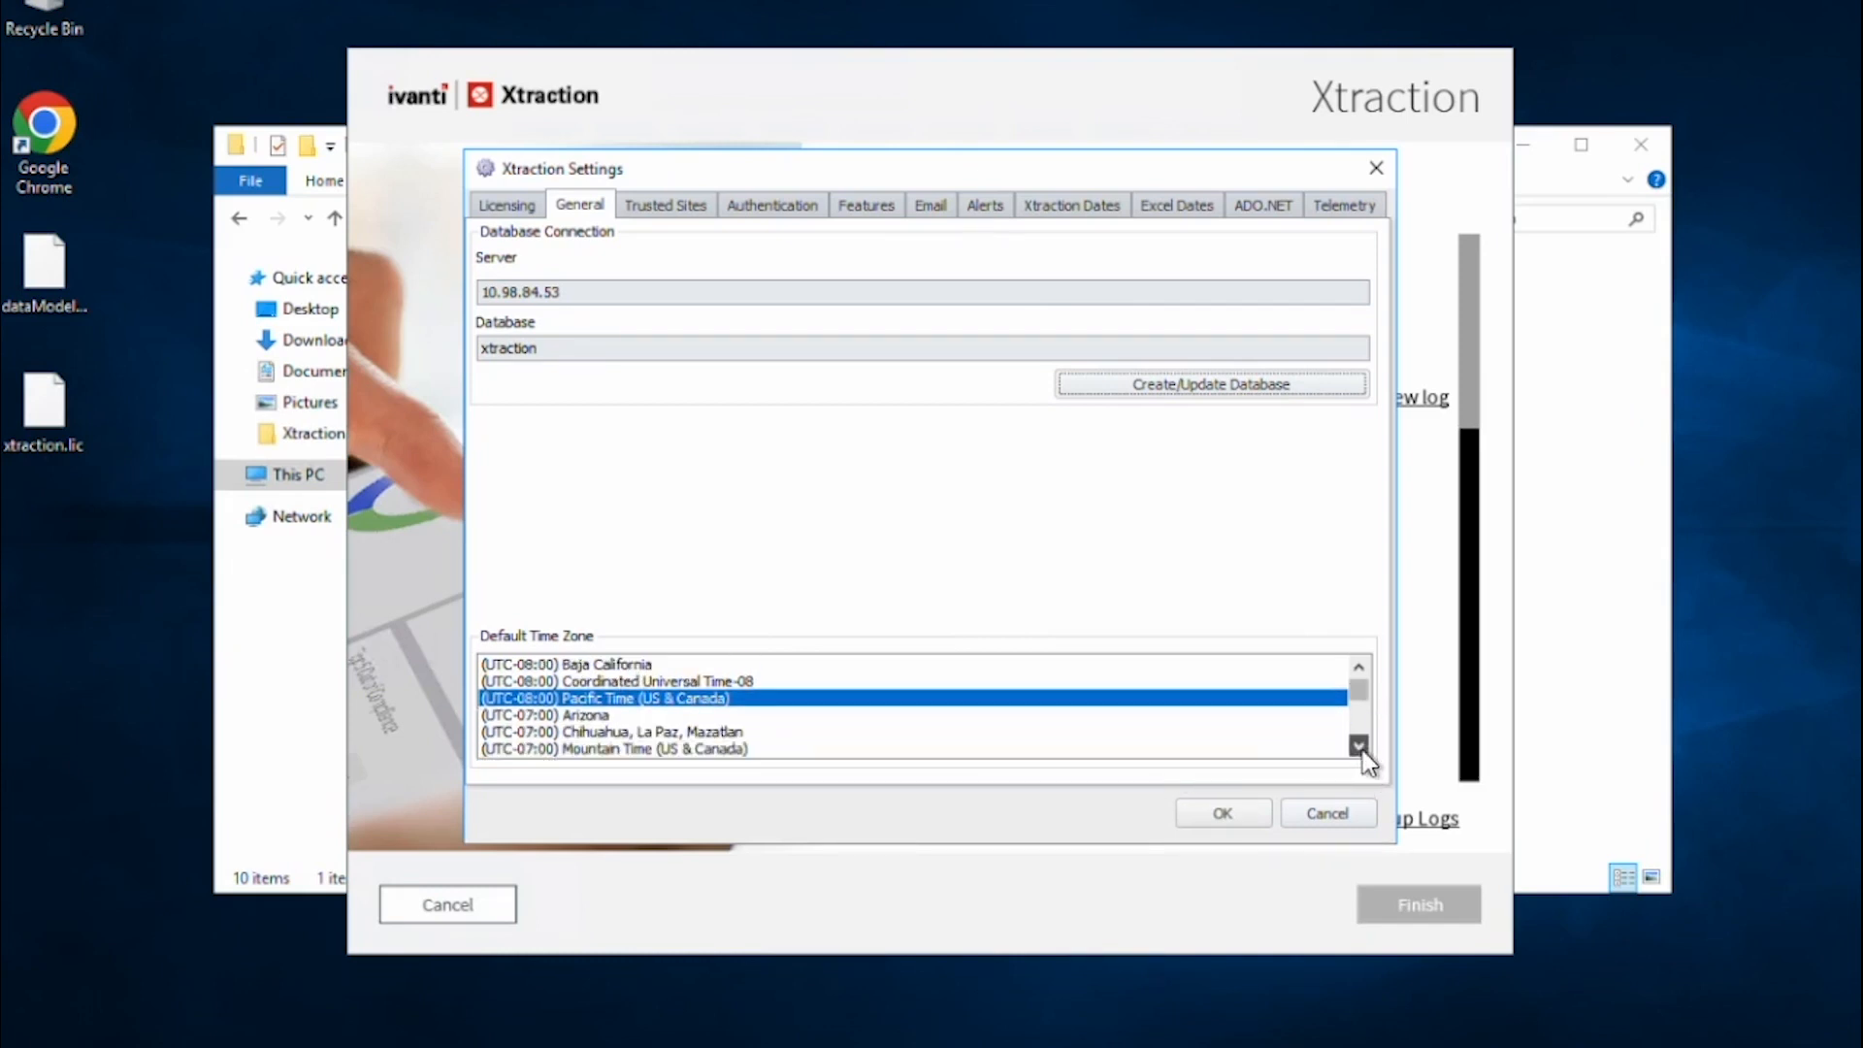
pyautogui.click(1360, 746)
pyautogui.click(679, 732)
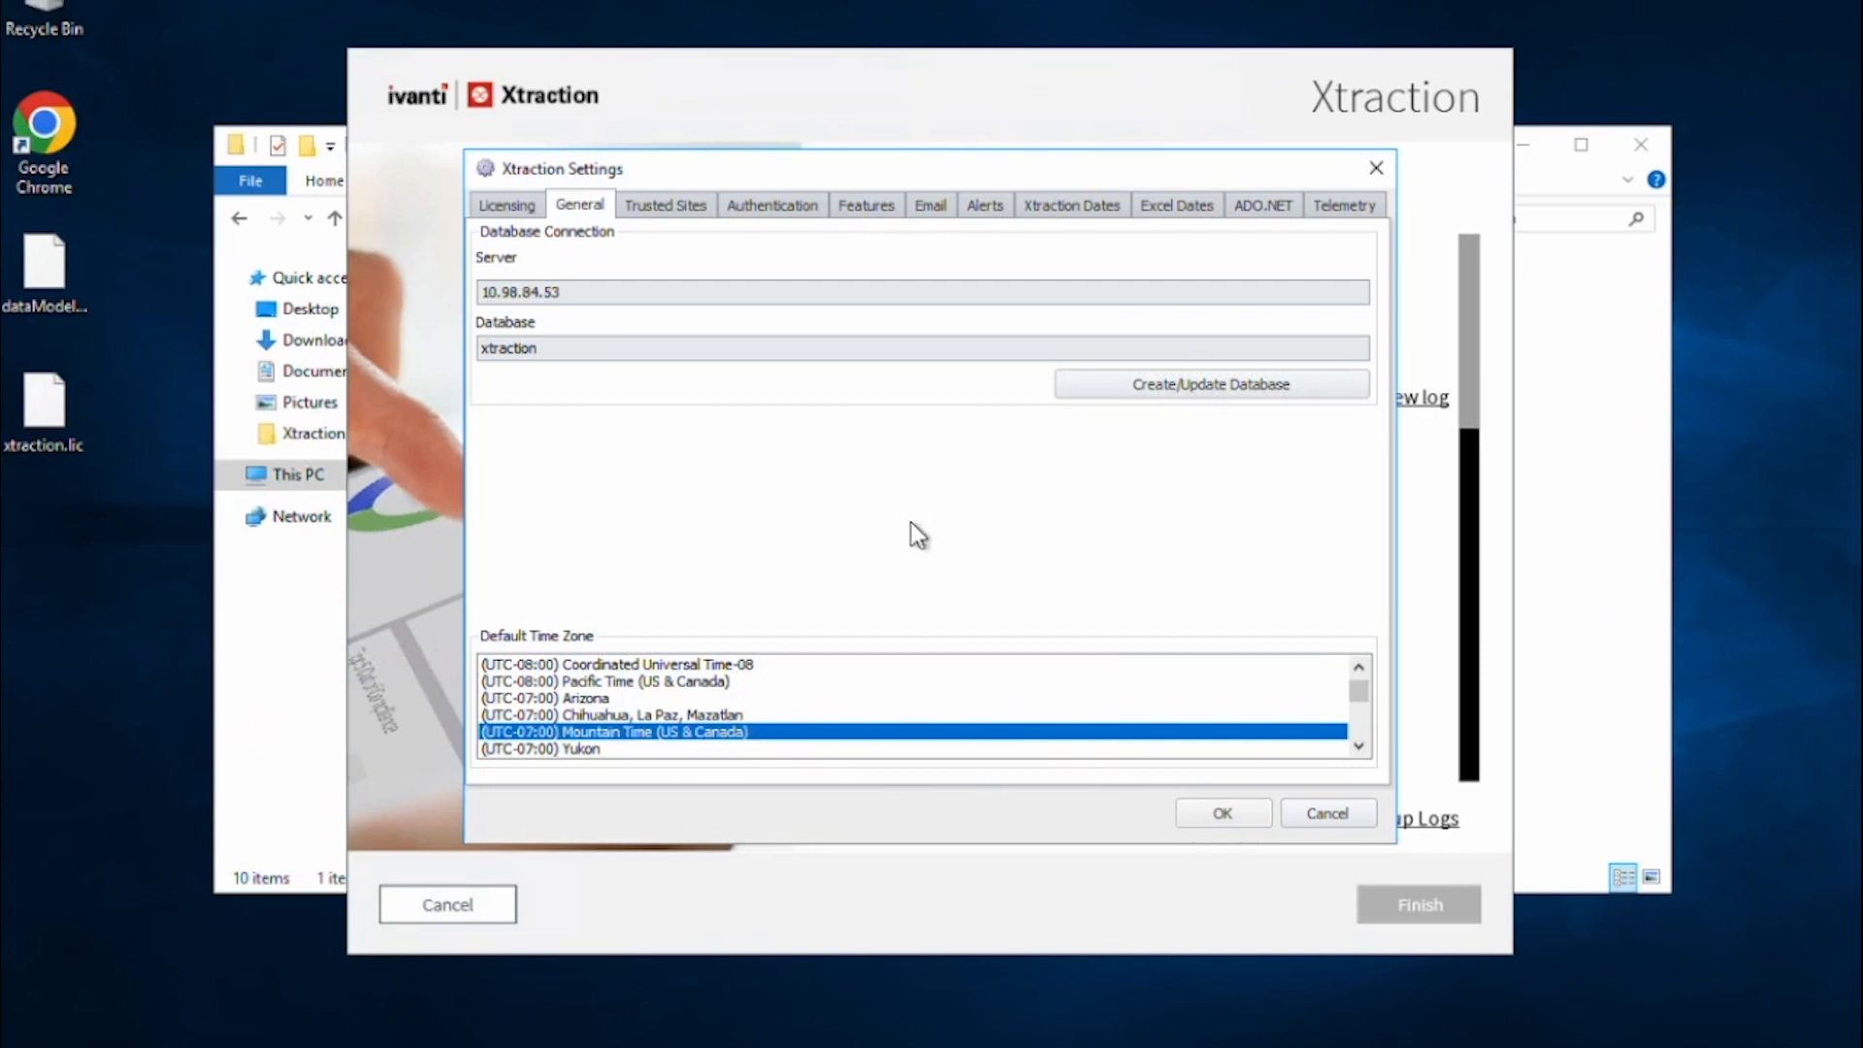
pyautogui.click(652, 206)
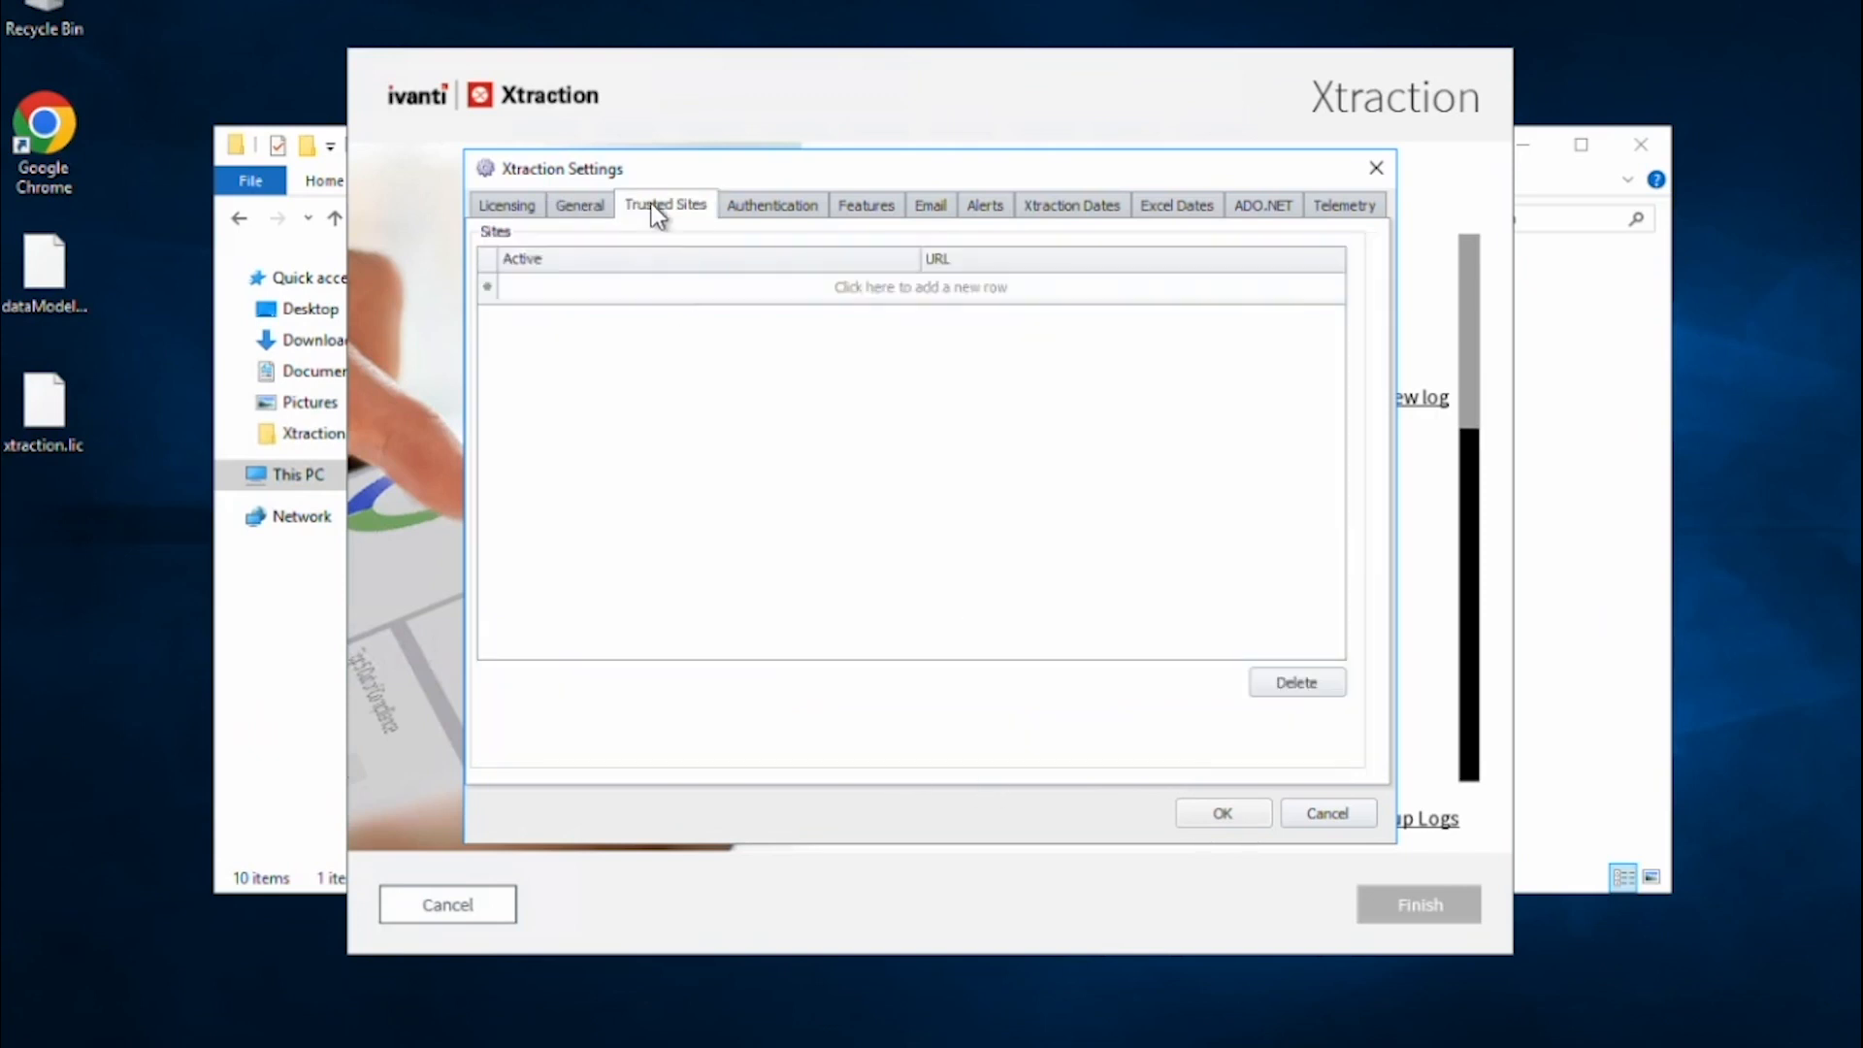
# Add active trusted sites xtraction/xtraction and 10.98.84.56/xtraction.
pyautogui.click(854, 291)
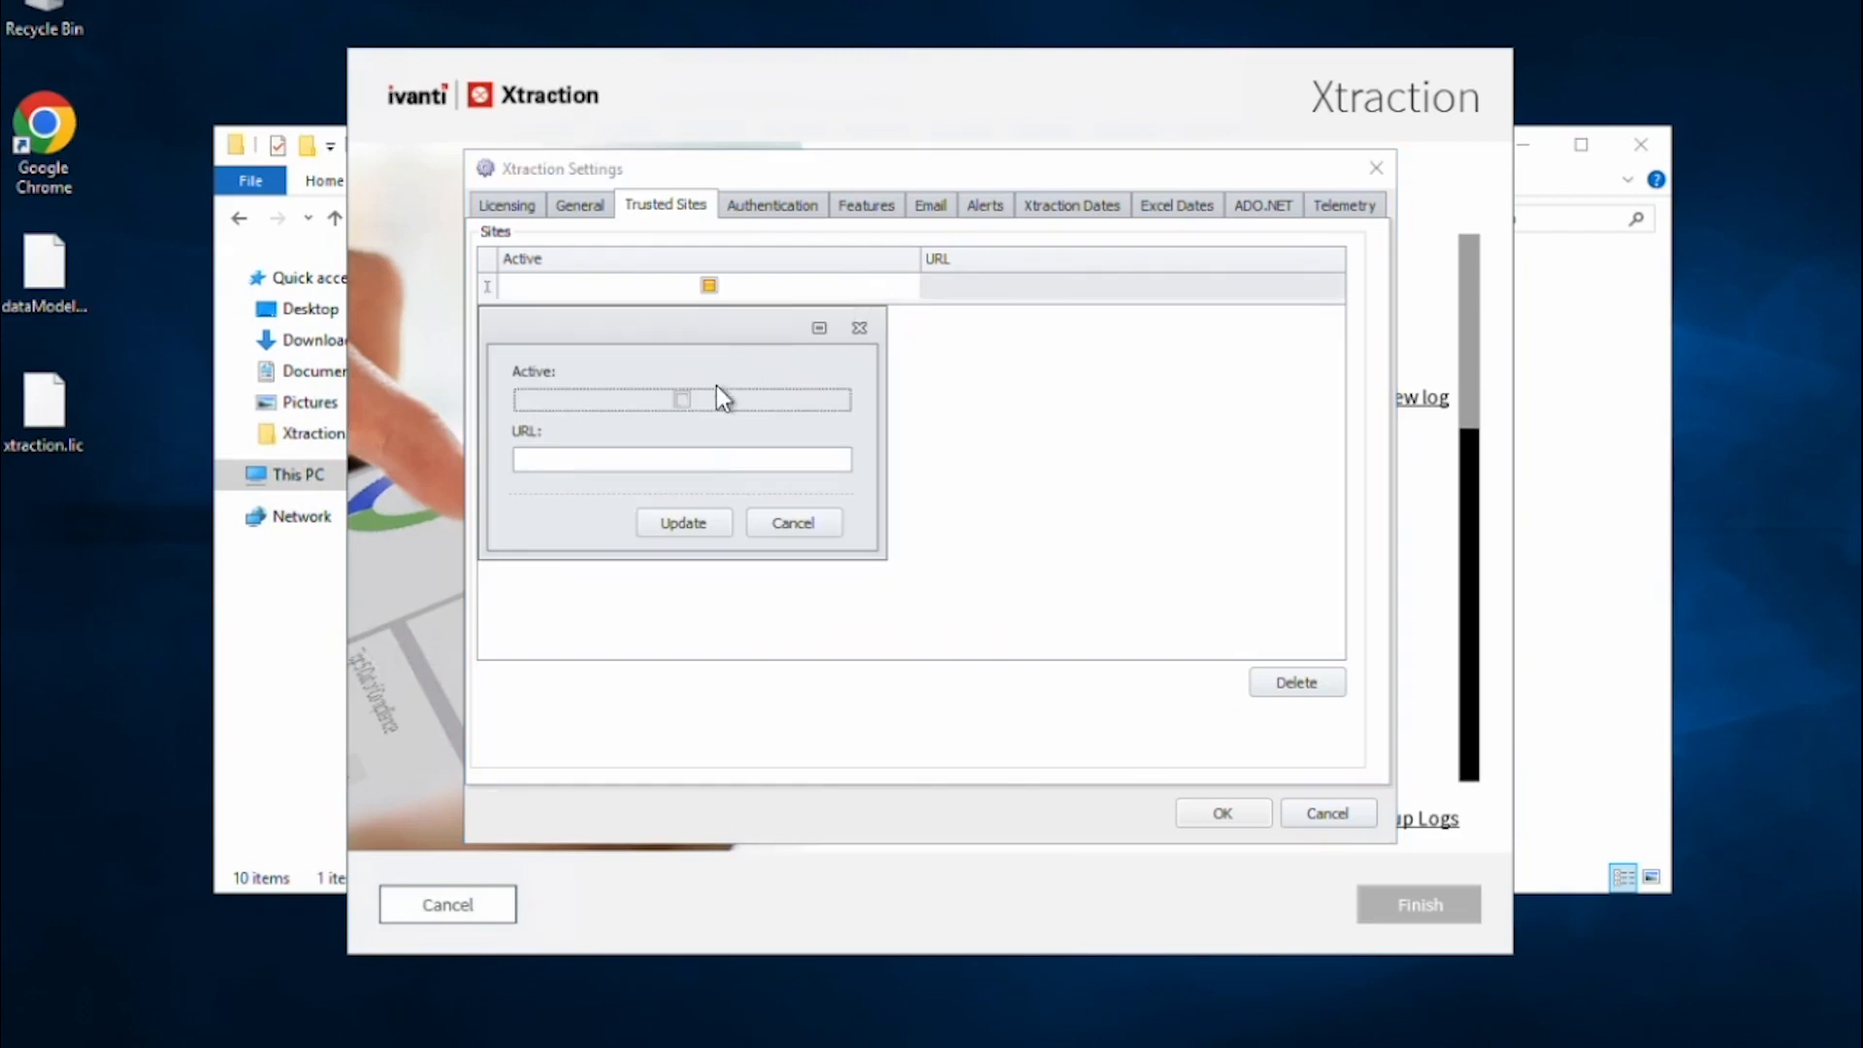
pyautogui.click(689, 404)
pyautogui.click(681, 469)
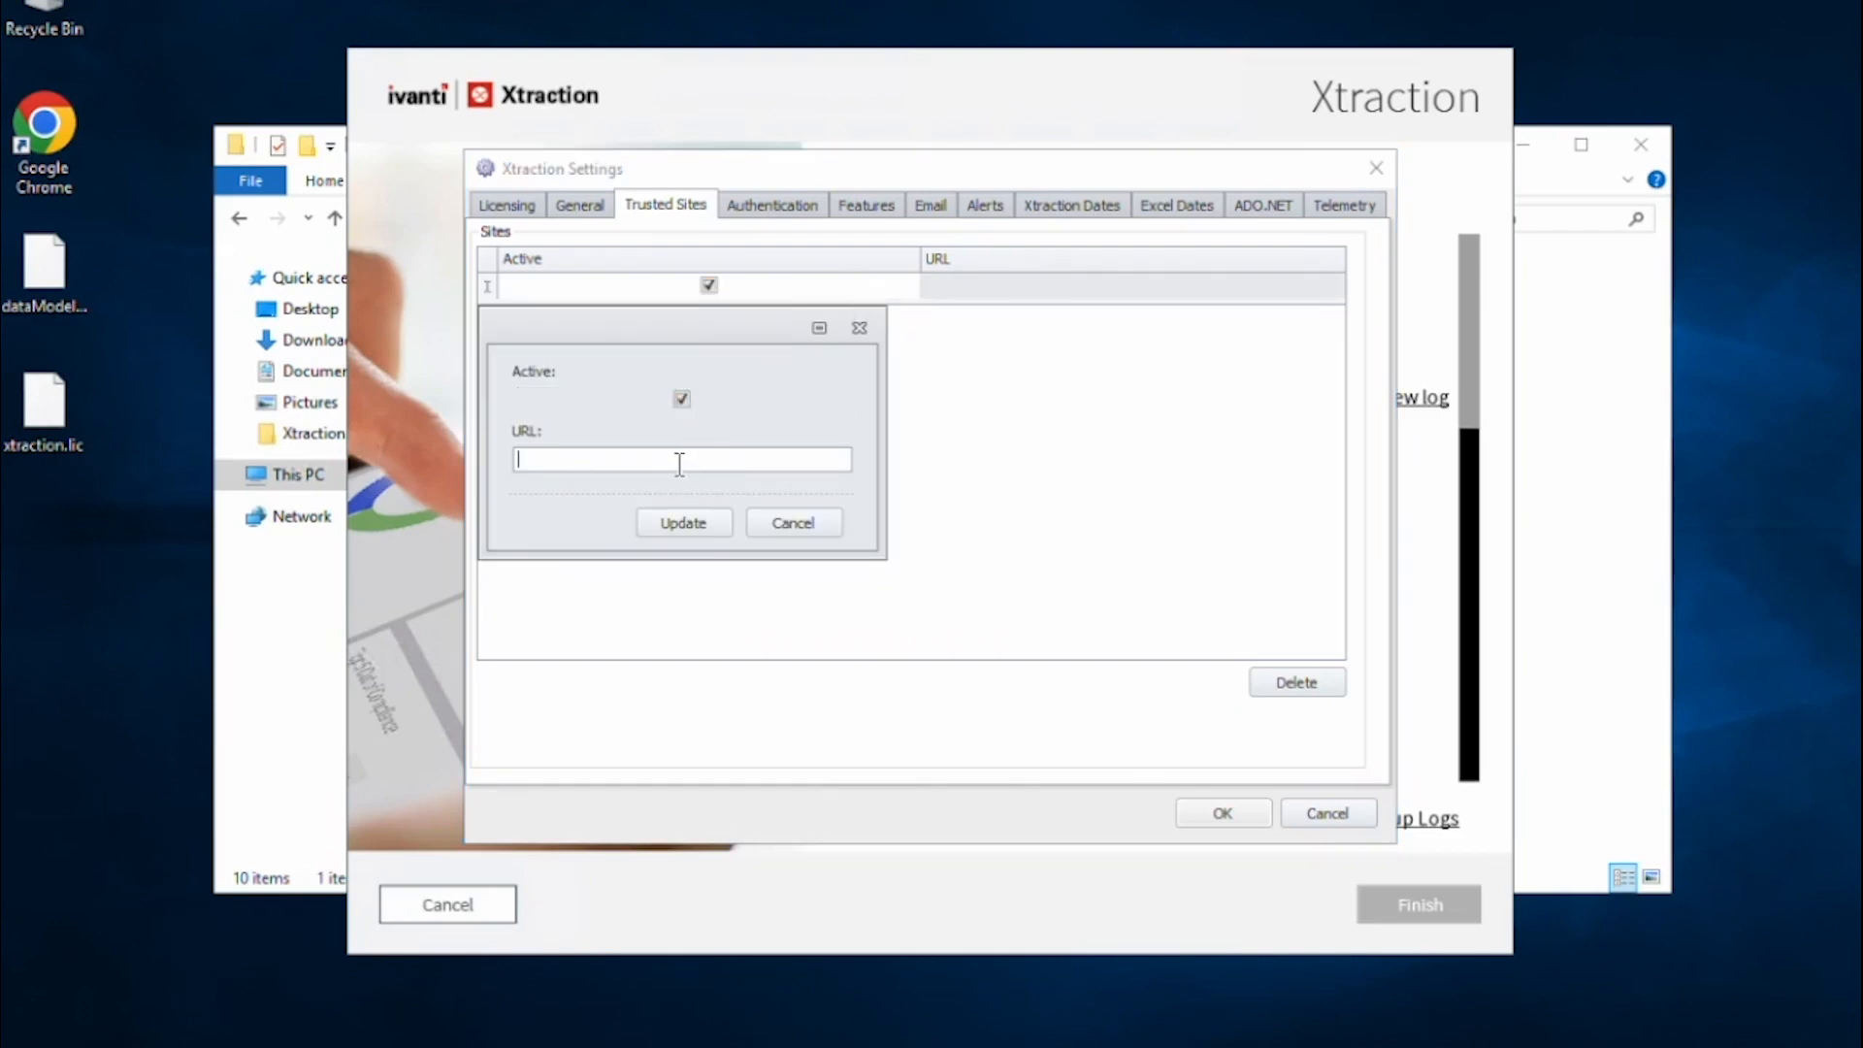
pyautogui.write('xtraction/xtraction')
pyautogui.click(679, 525)
pyautogui.click(841, 289)
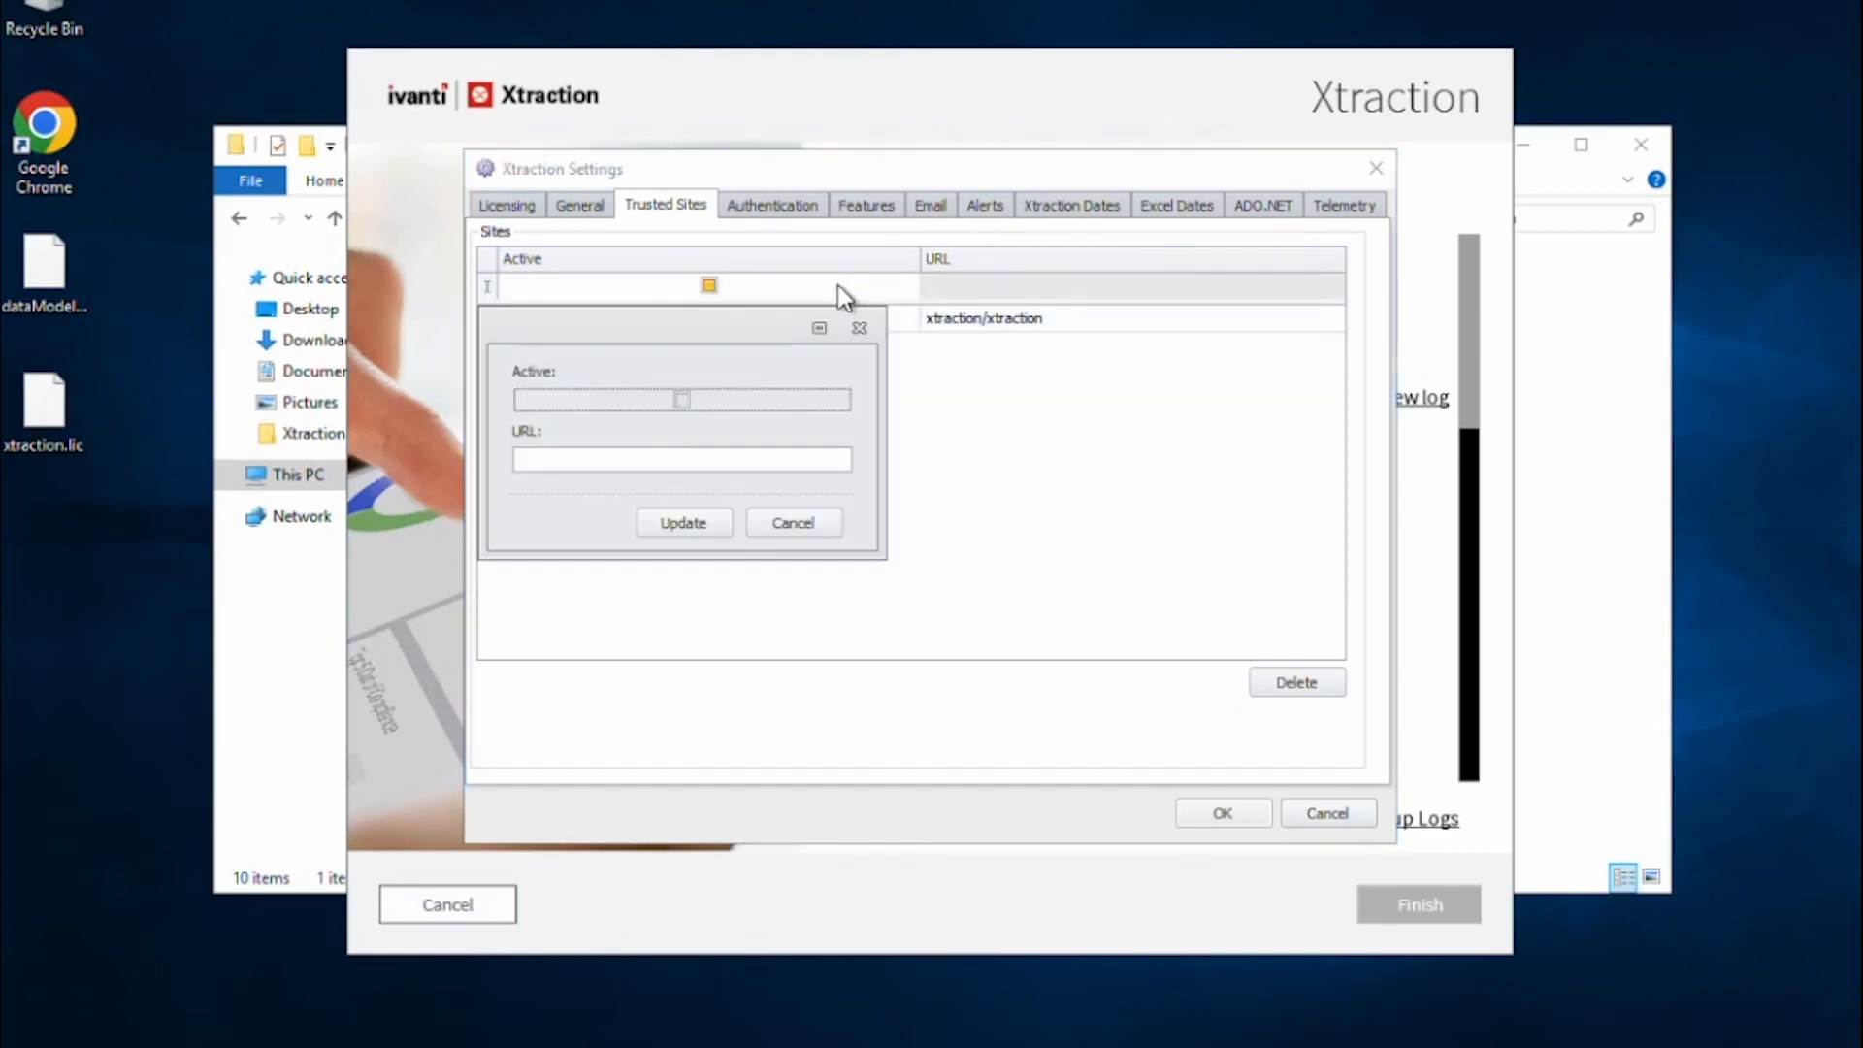
pyautogui.click(682, 399)
pyautogui.click(679, 461)
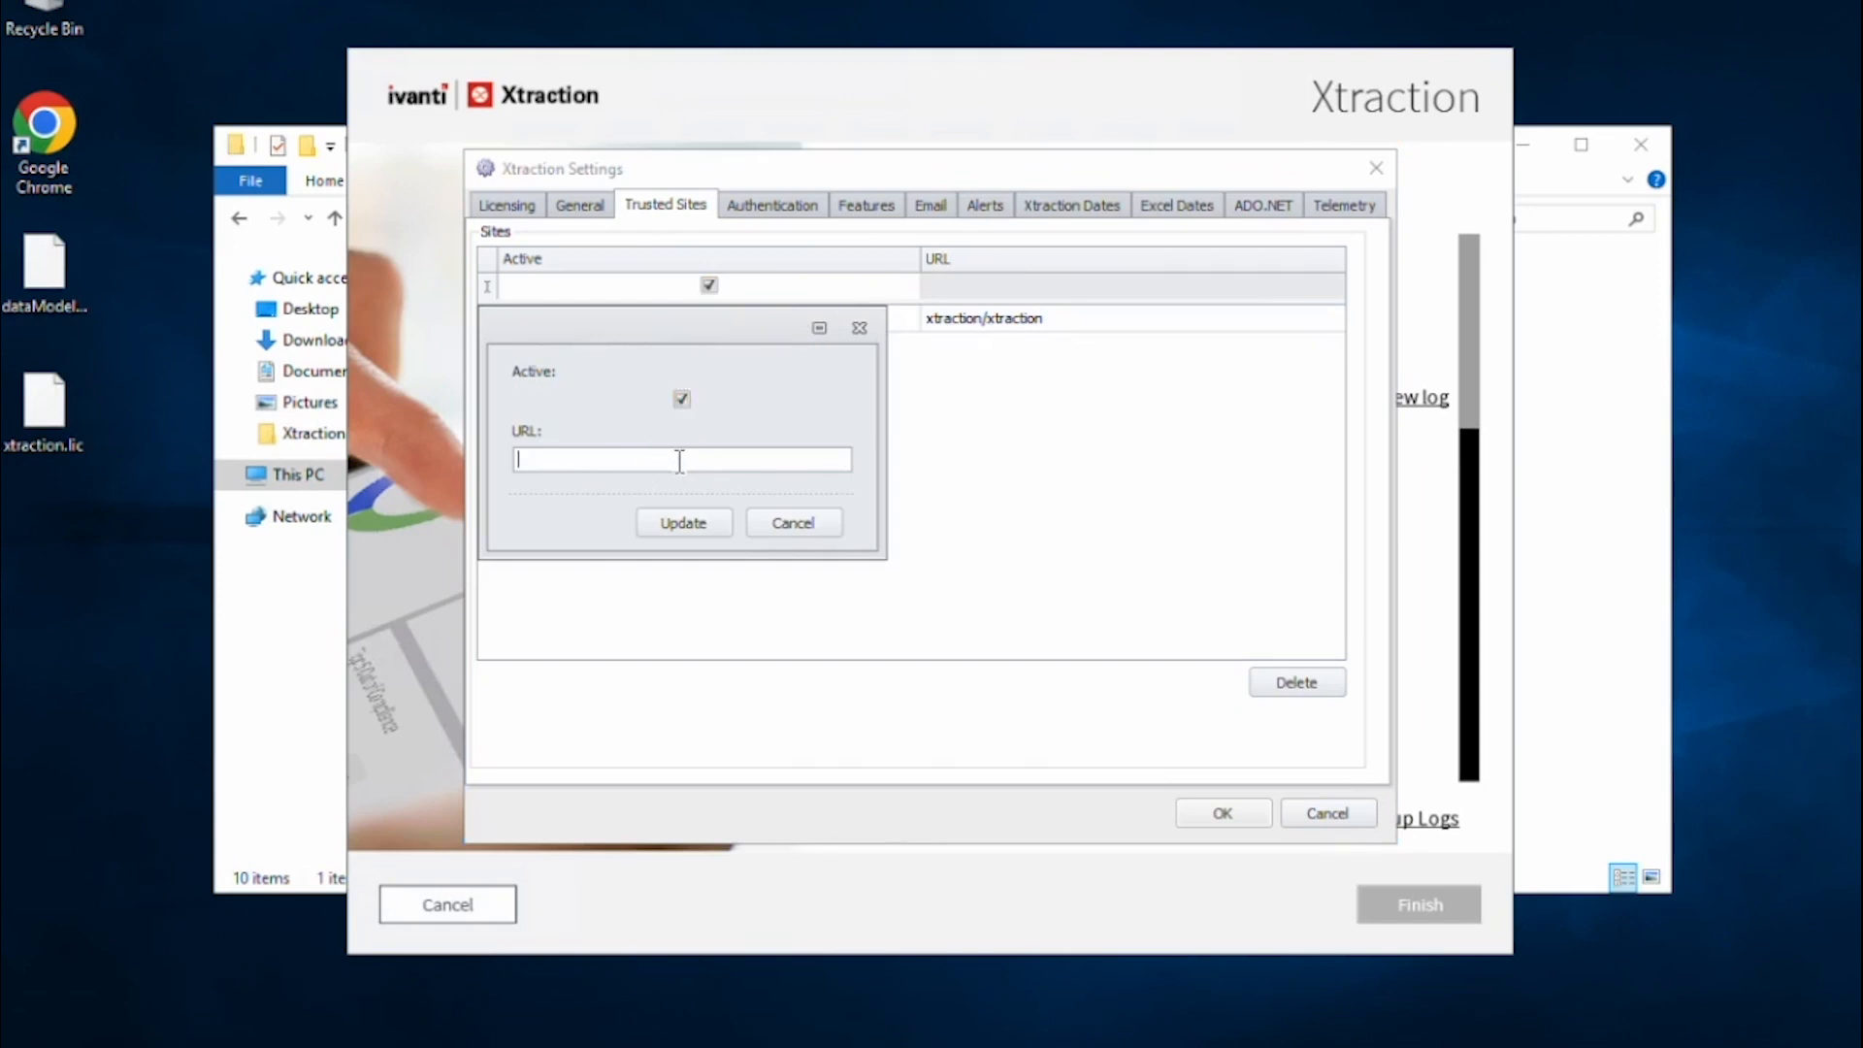
pyautogui.write('10.98.84.56/xtraction')
pyautogui.click(722, 532)
# Add a third active trusted site, localhost/xtraction.
pyautogui.click(756, 289)
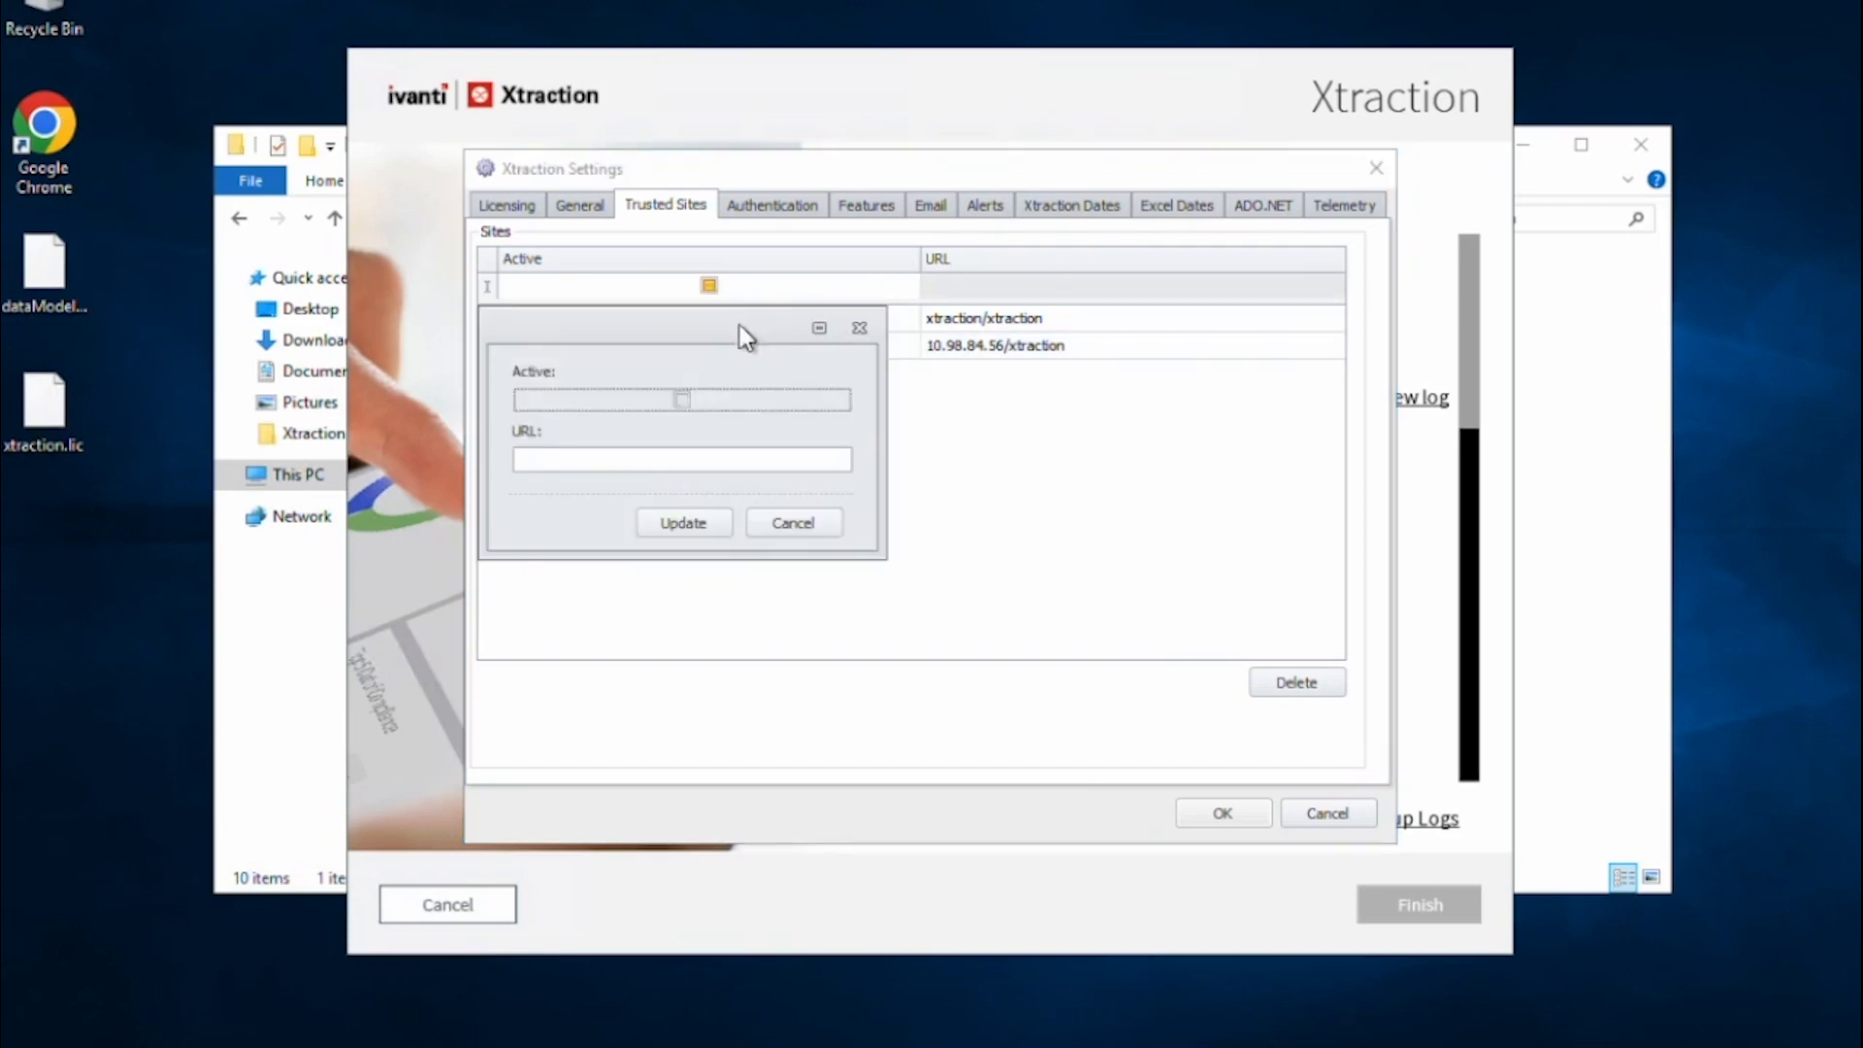
pyautogui.click(682, 459)
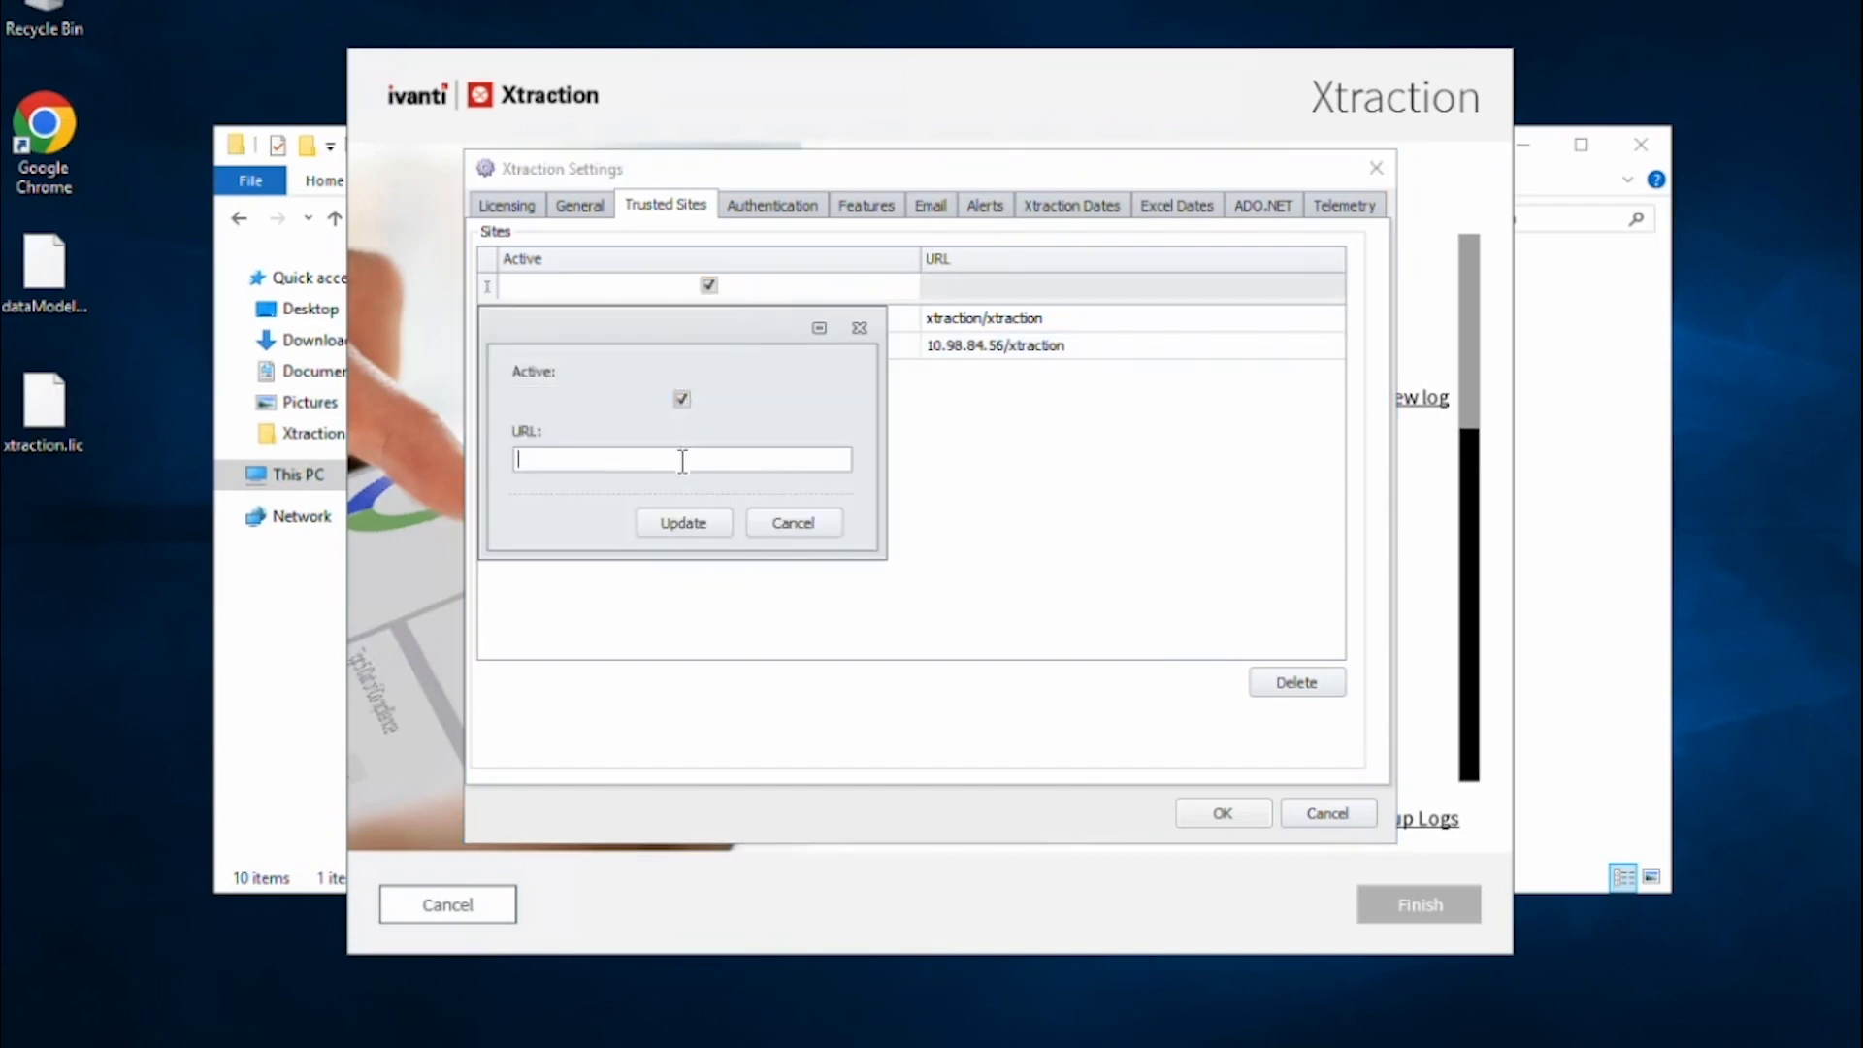
pyautogui.write('localhost/xtraction')
pyautogui.click(699, 531)
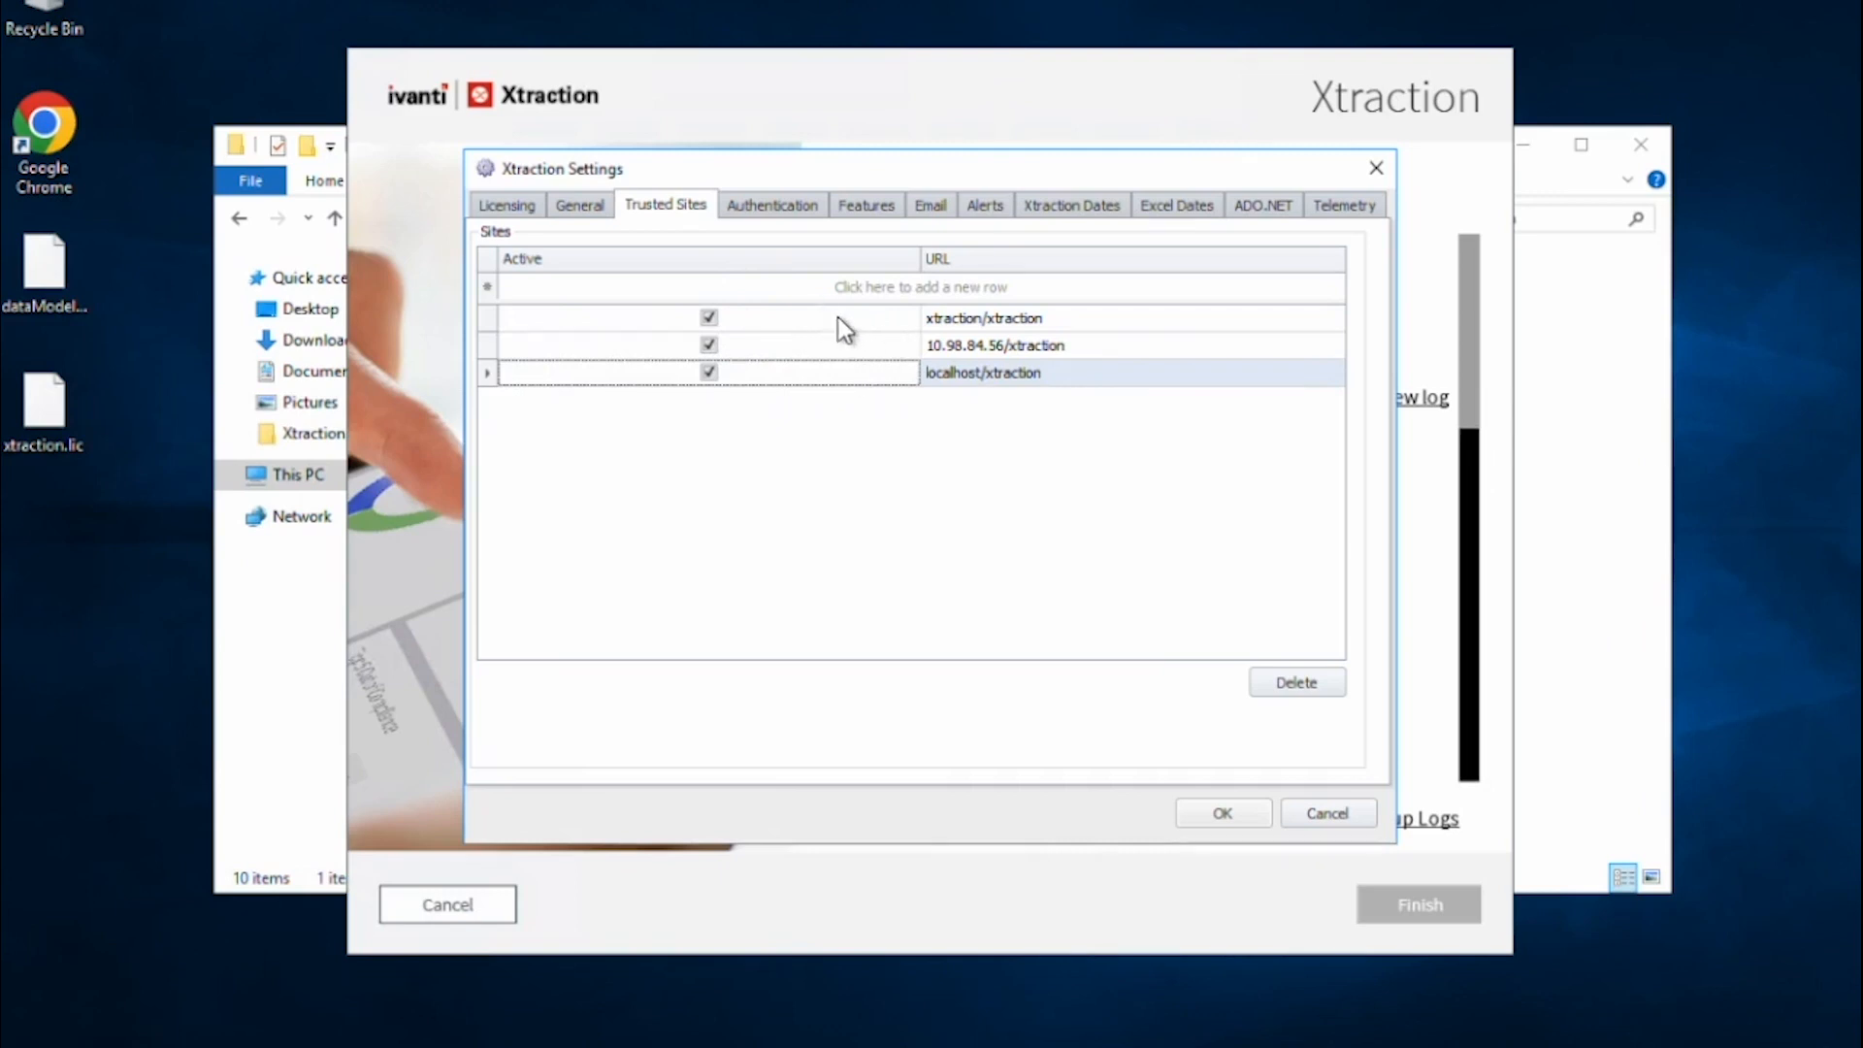
pyautogui.click(759, 223)
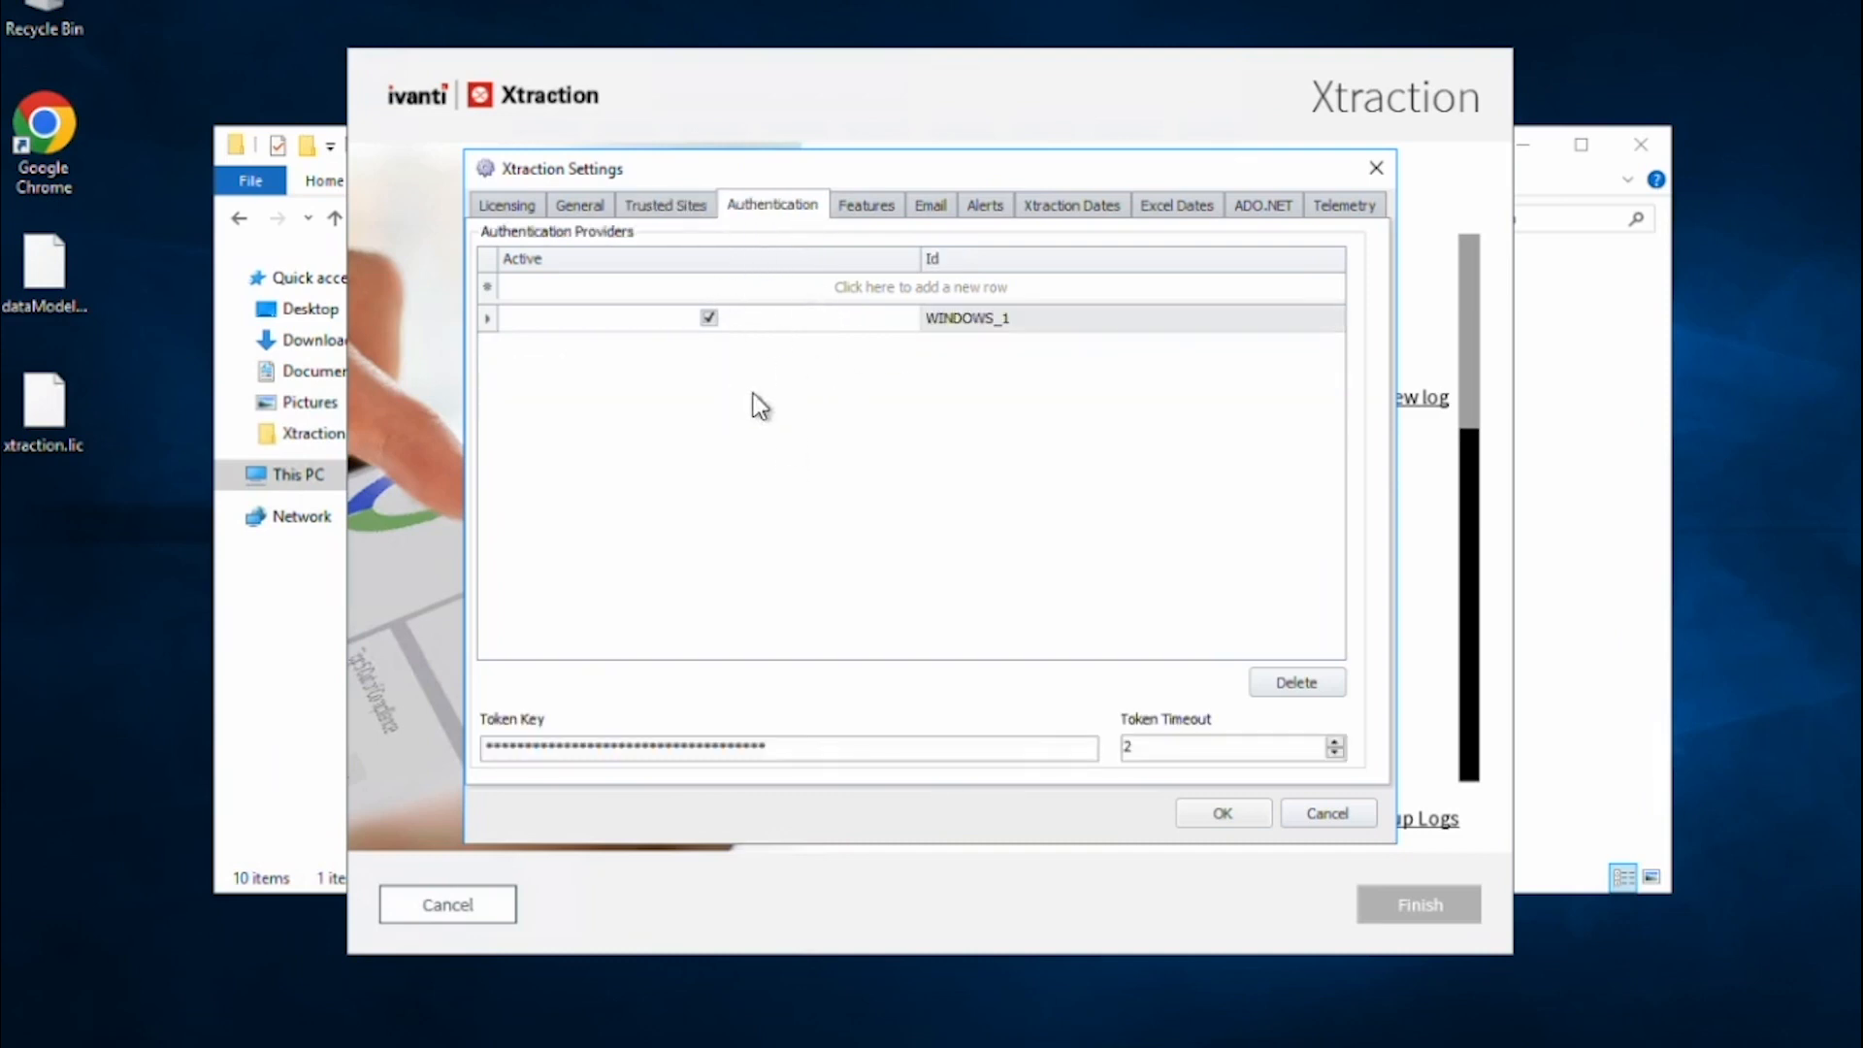
# Show the Features tab with its 1800-minute session timeout.
pyautogui.click(864, 202)
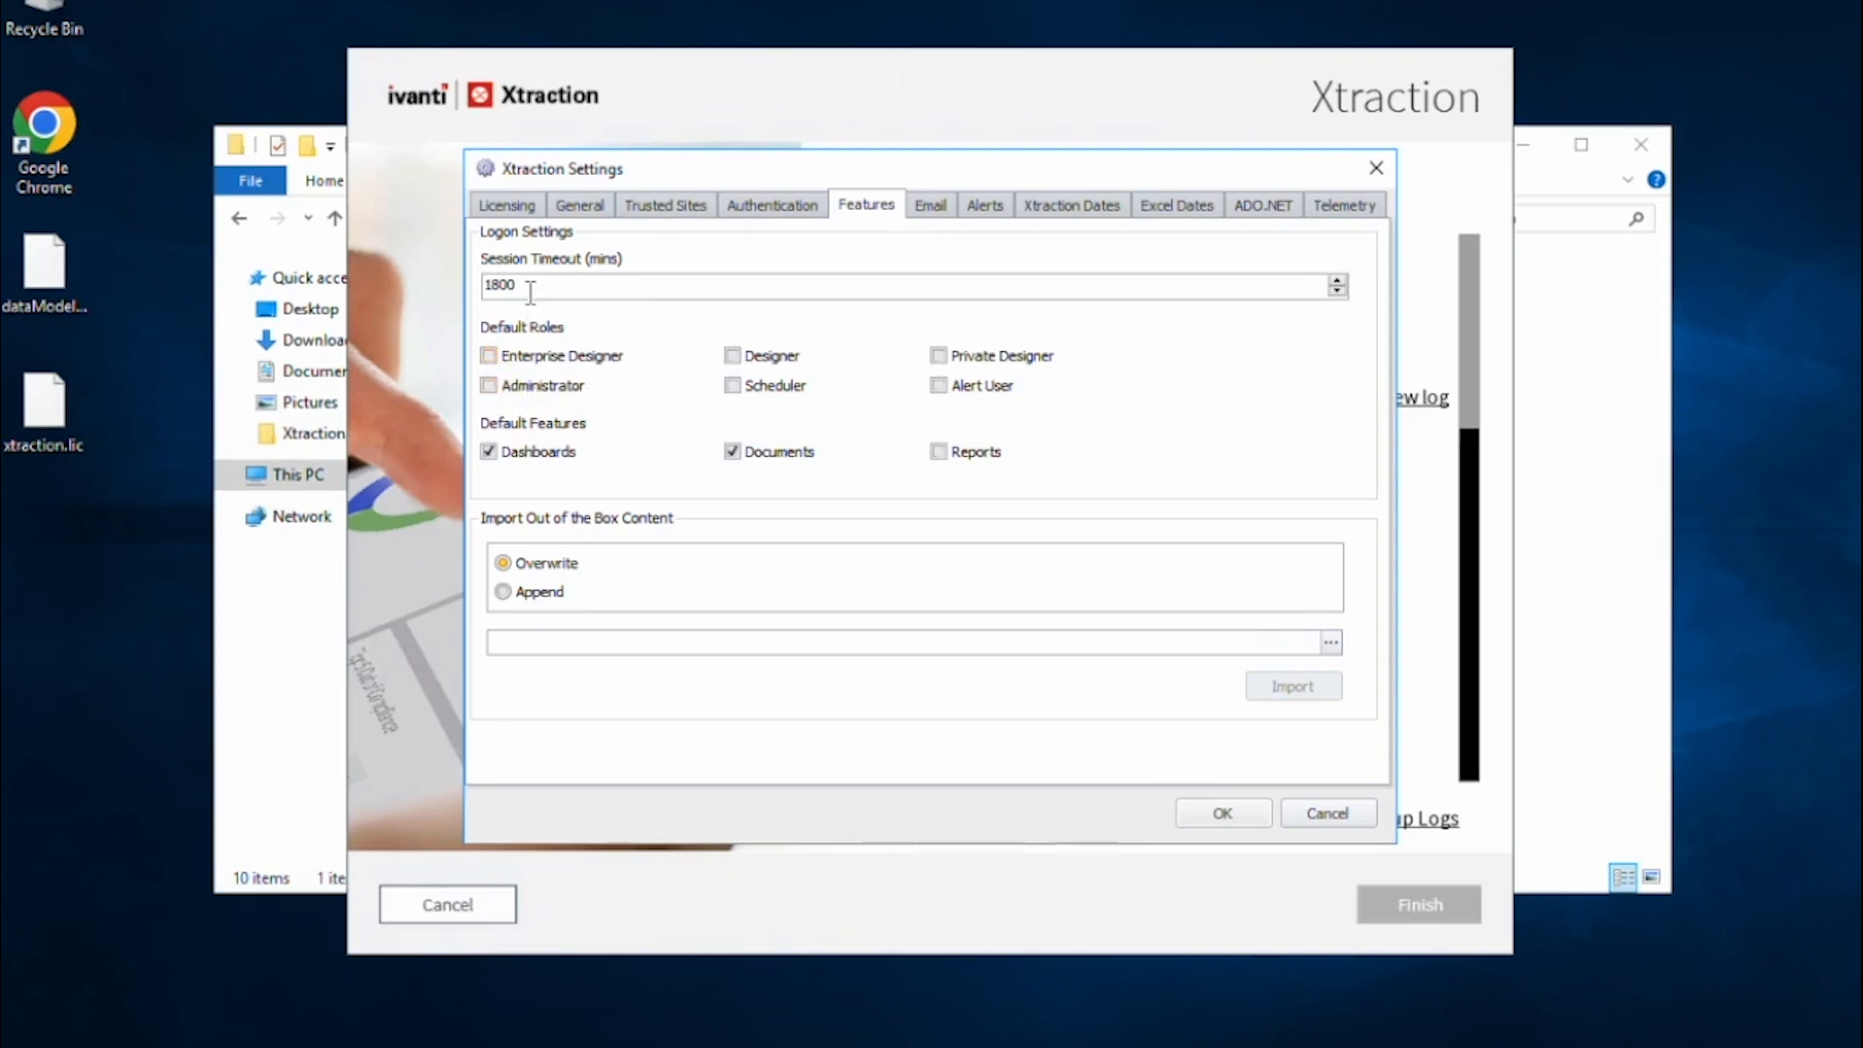
pyautogui.doubleClick(492, 284)
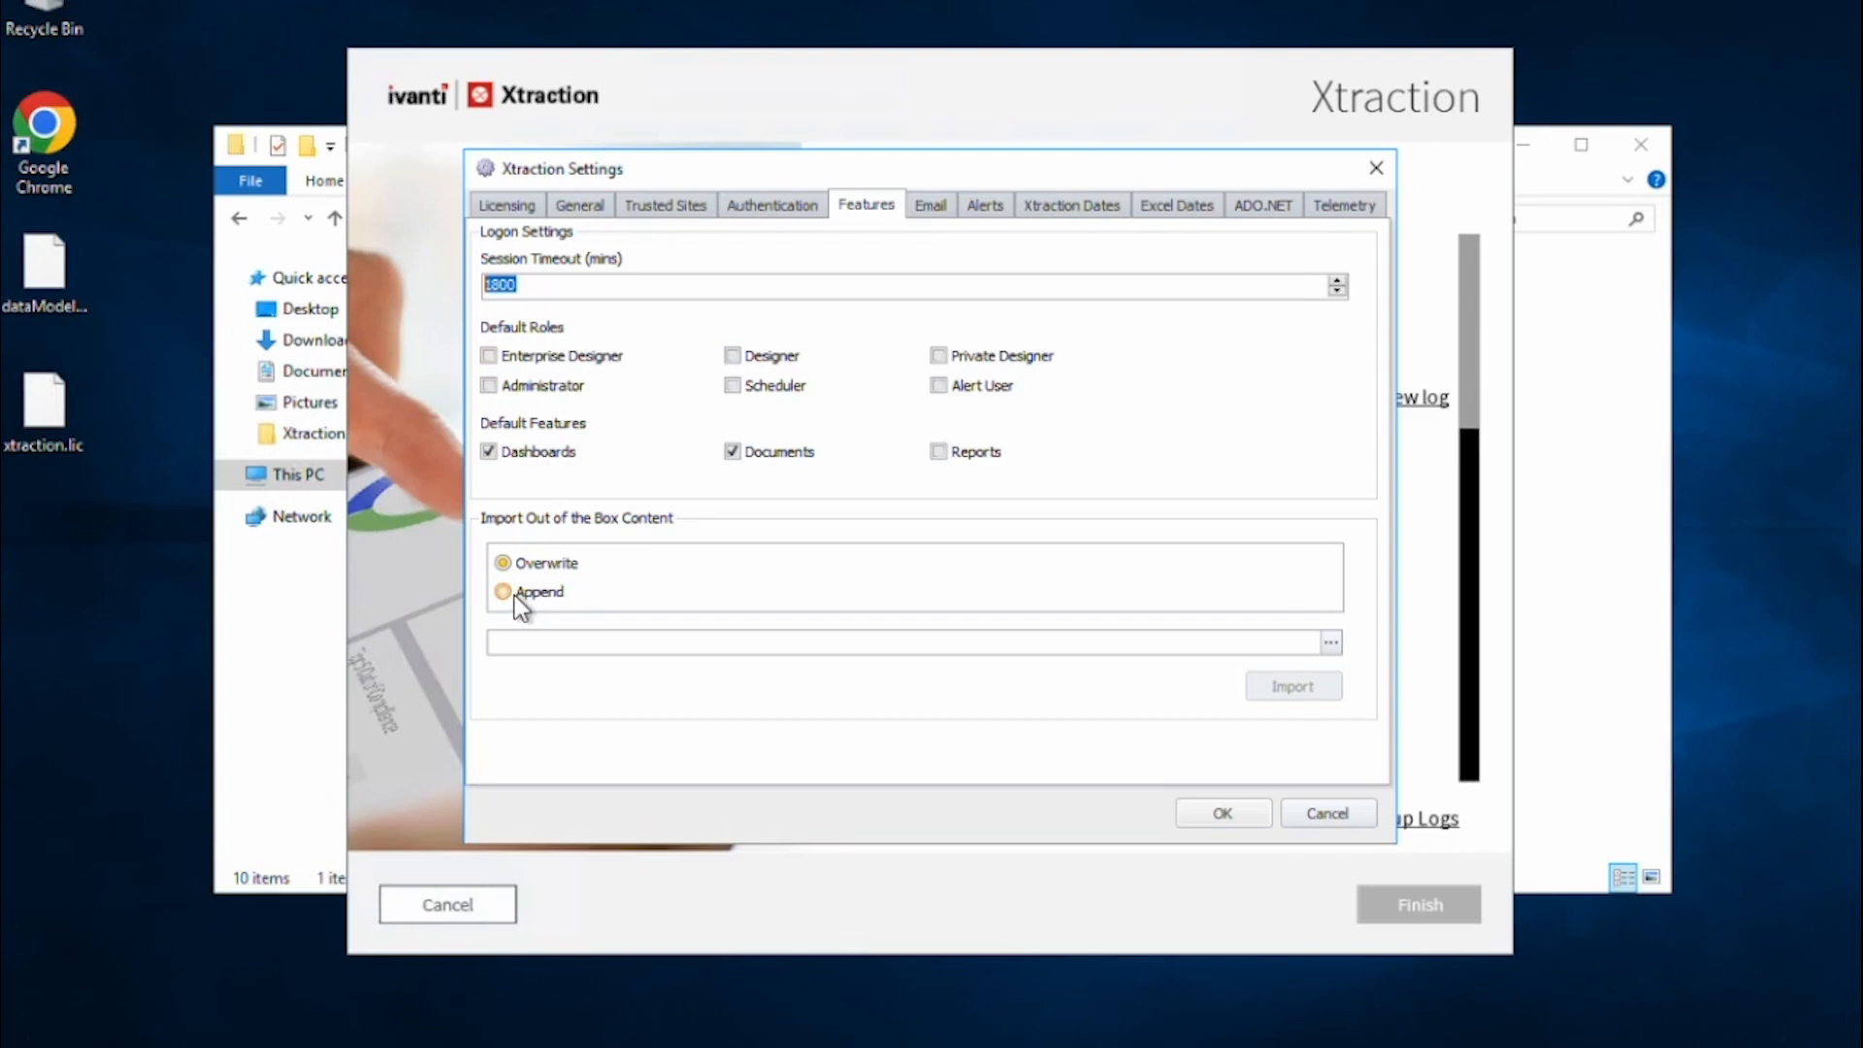
# Extract the Ivanti Combined zip in Downloads > Xtraction Connector - Ivanti > Ivanti > 1.00 and open it.
pyautogui.click(1657, 577)
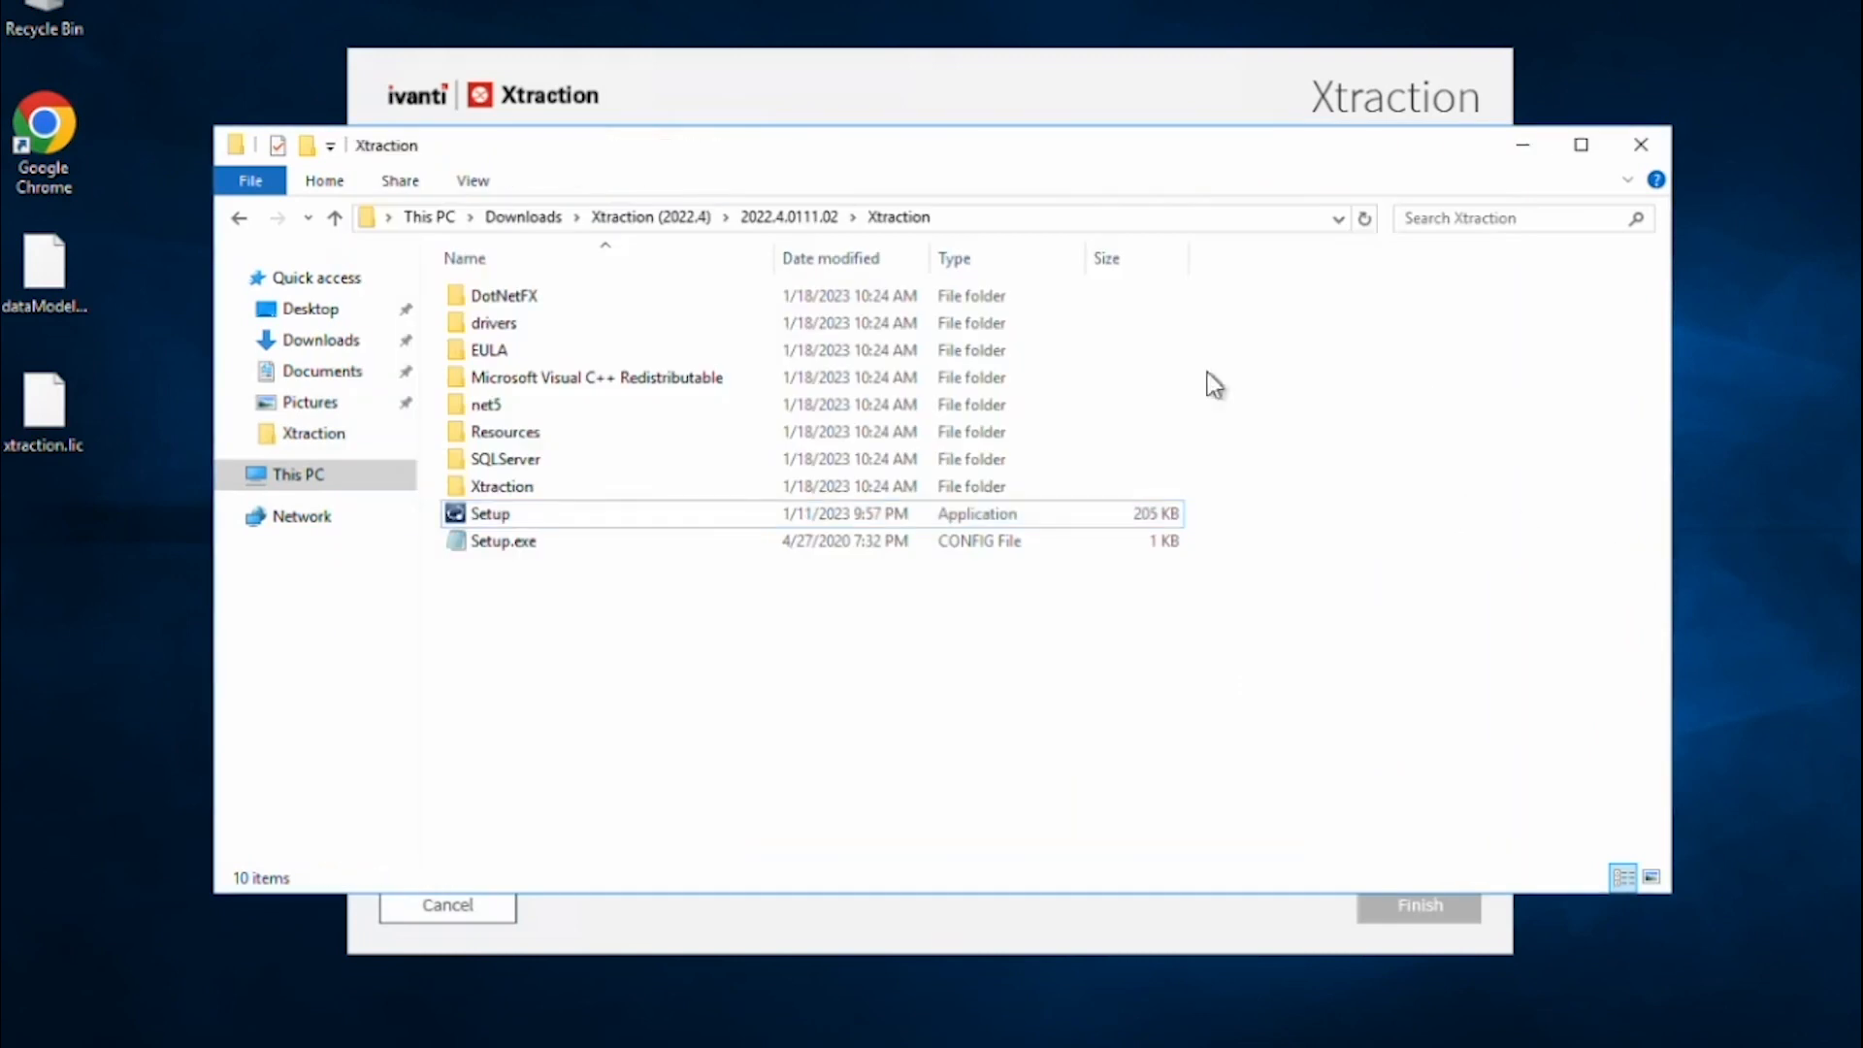
pyautogui.click(540, 222)
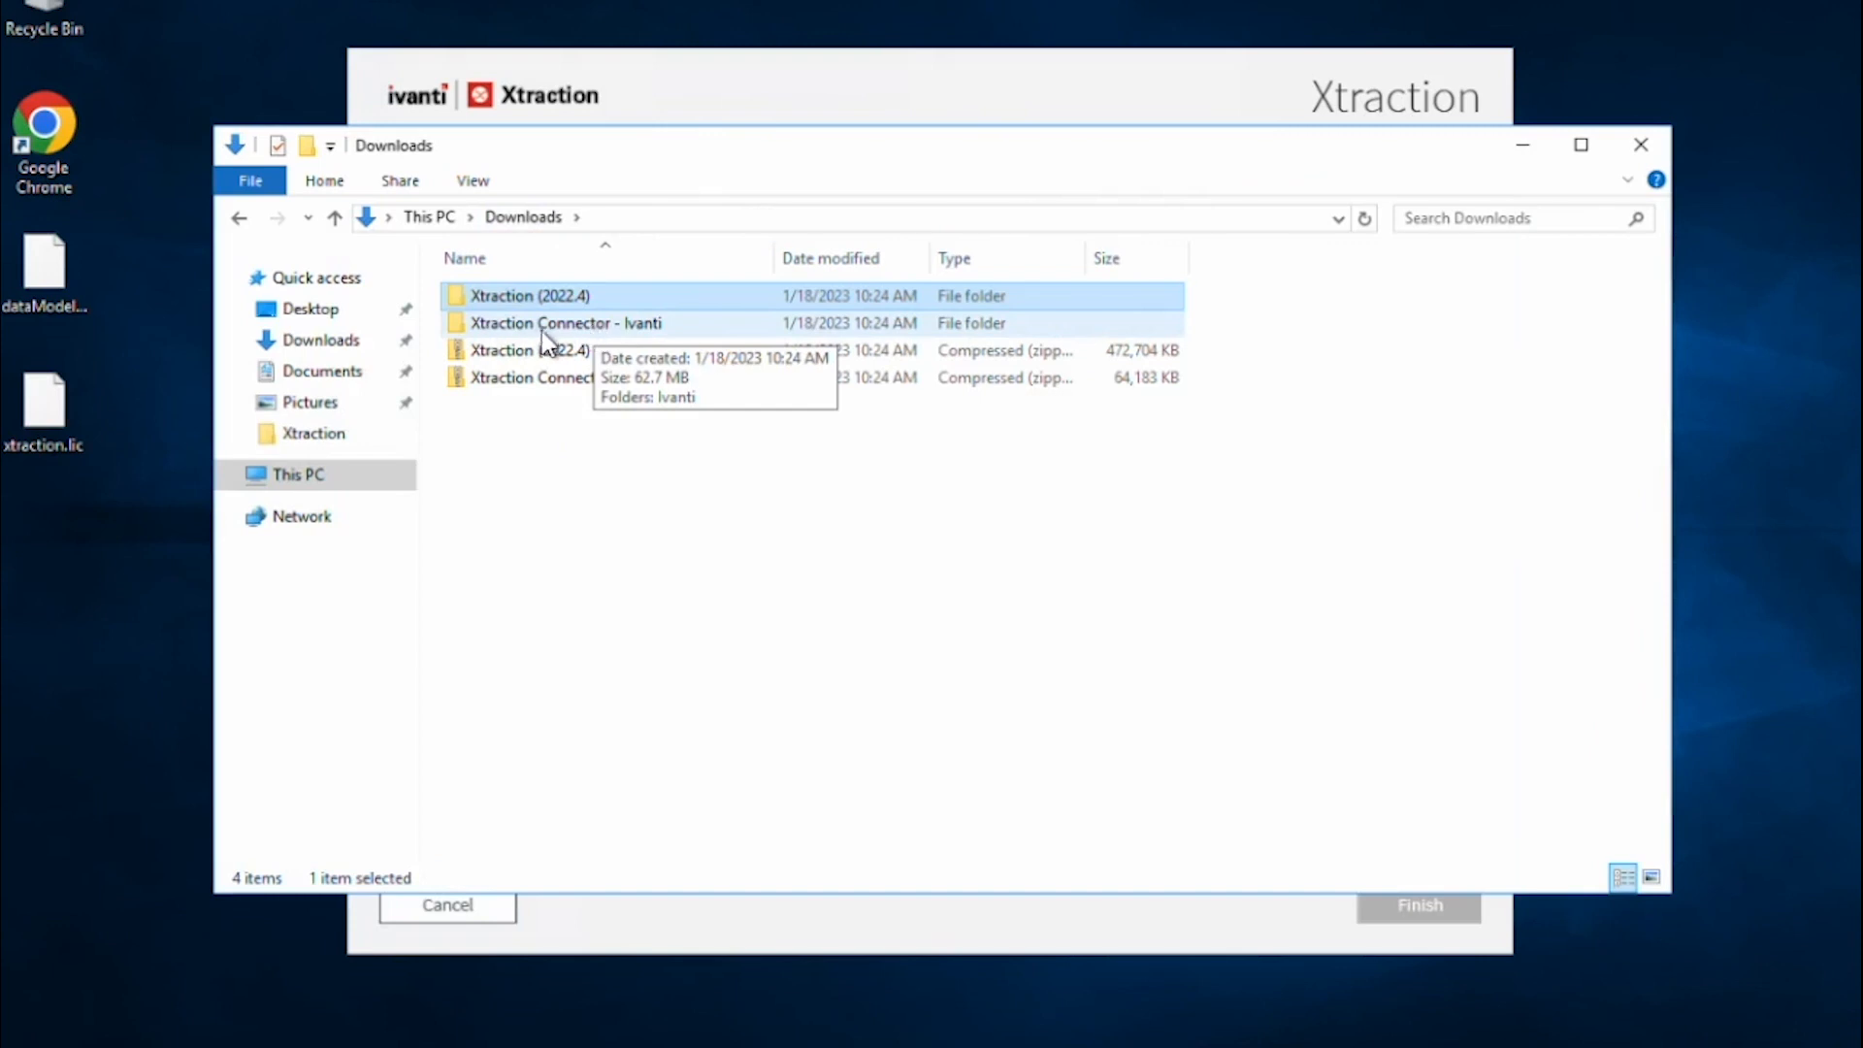
pyautogui.doubleClick(553, 325)
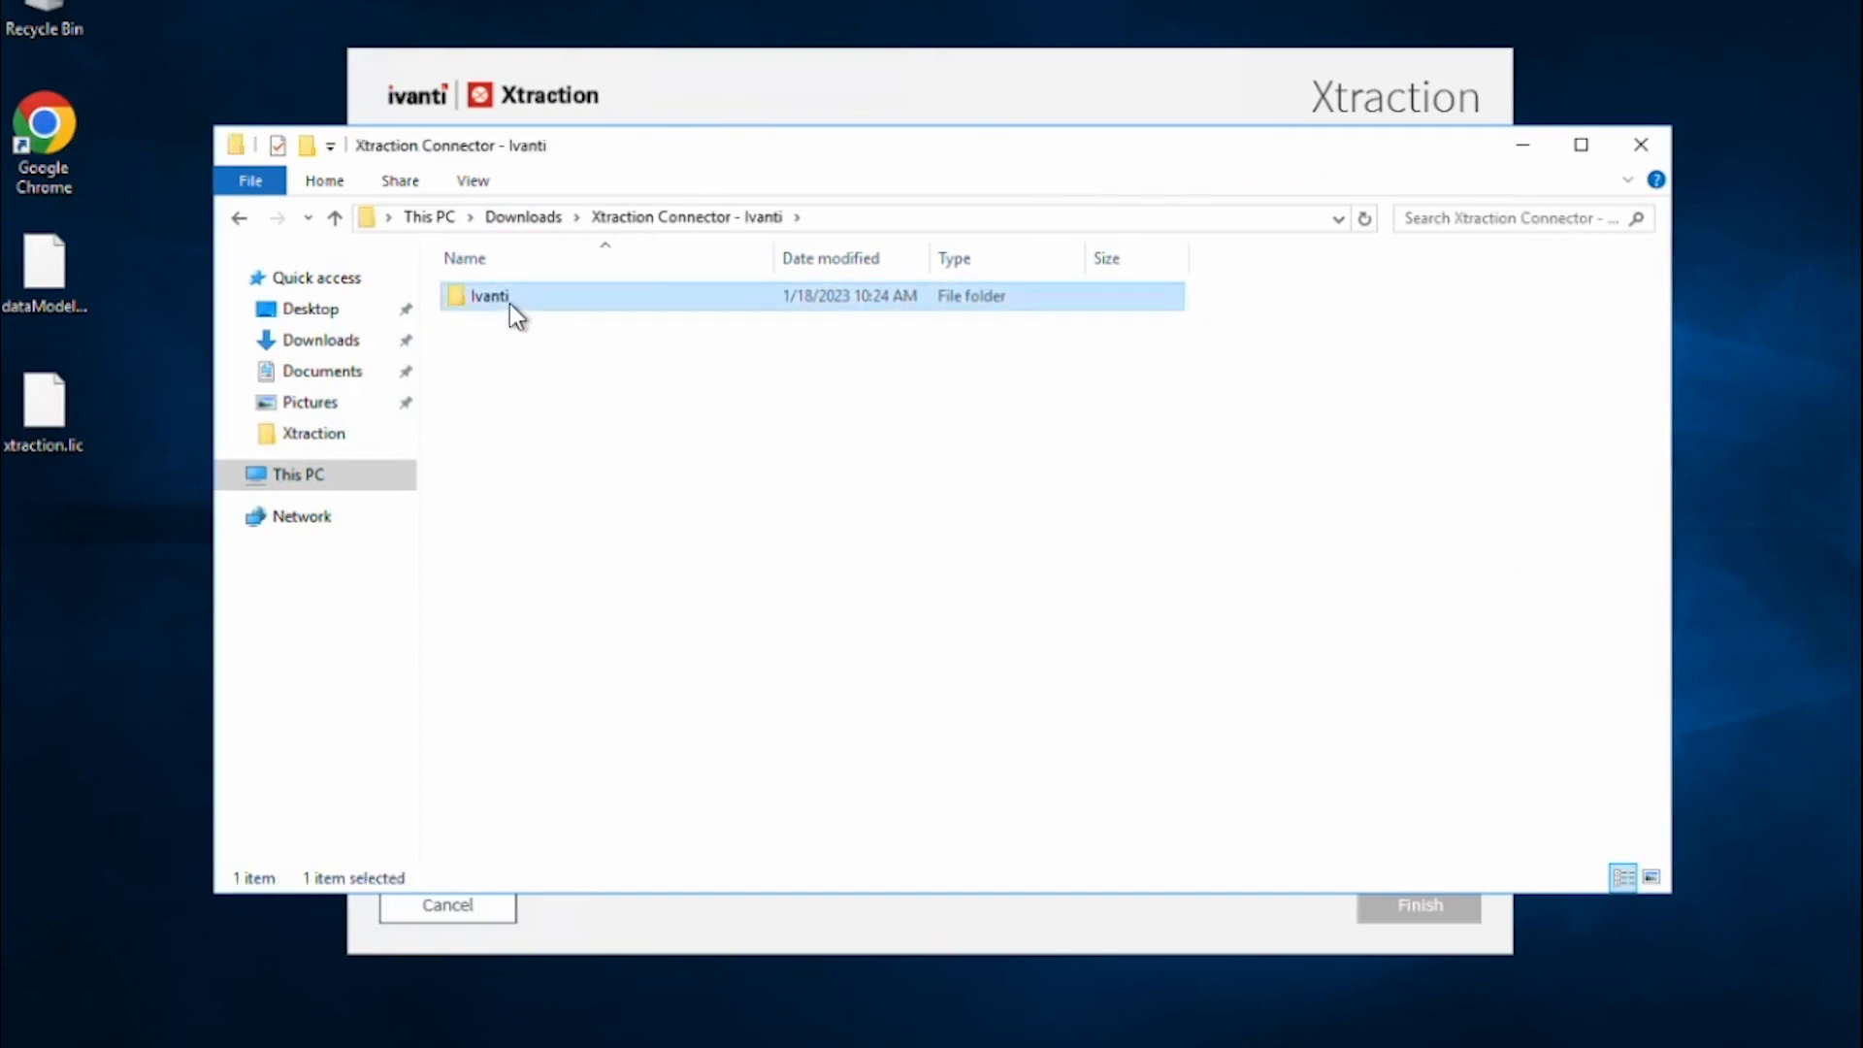
pyautogui.doubleClick(511, 297)
pyautogui.doubleClick(532, 303)
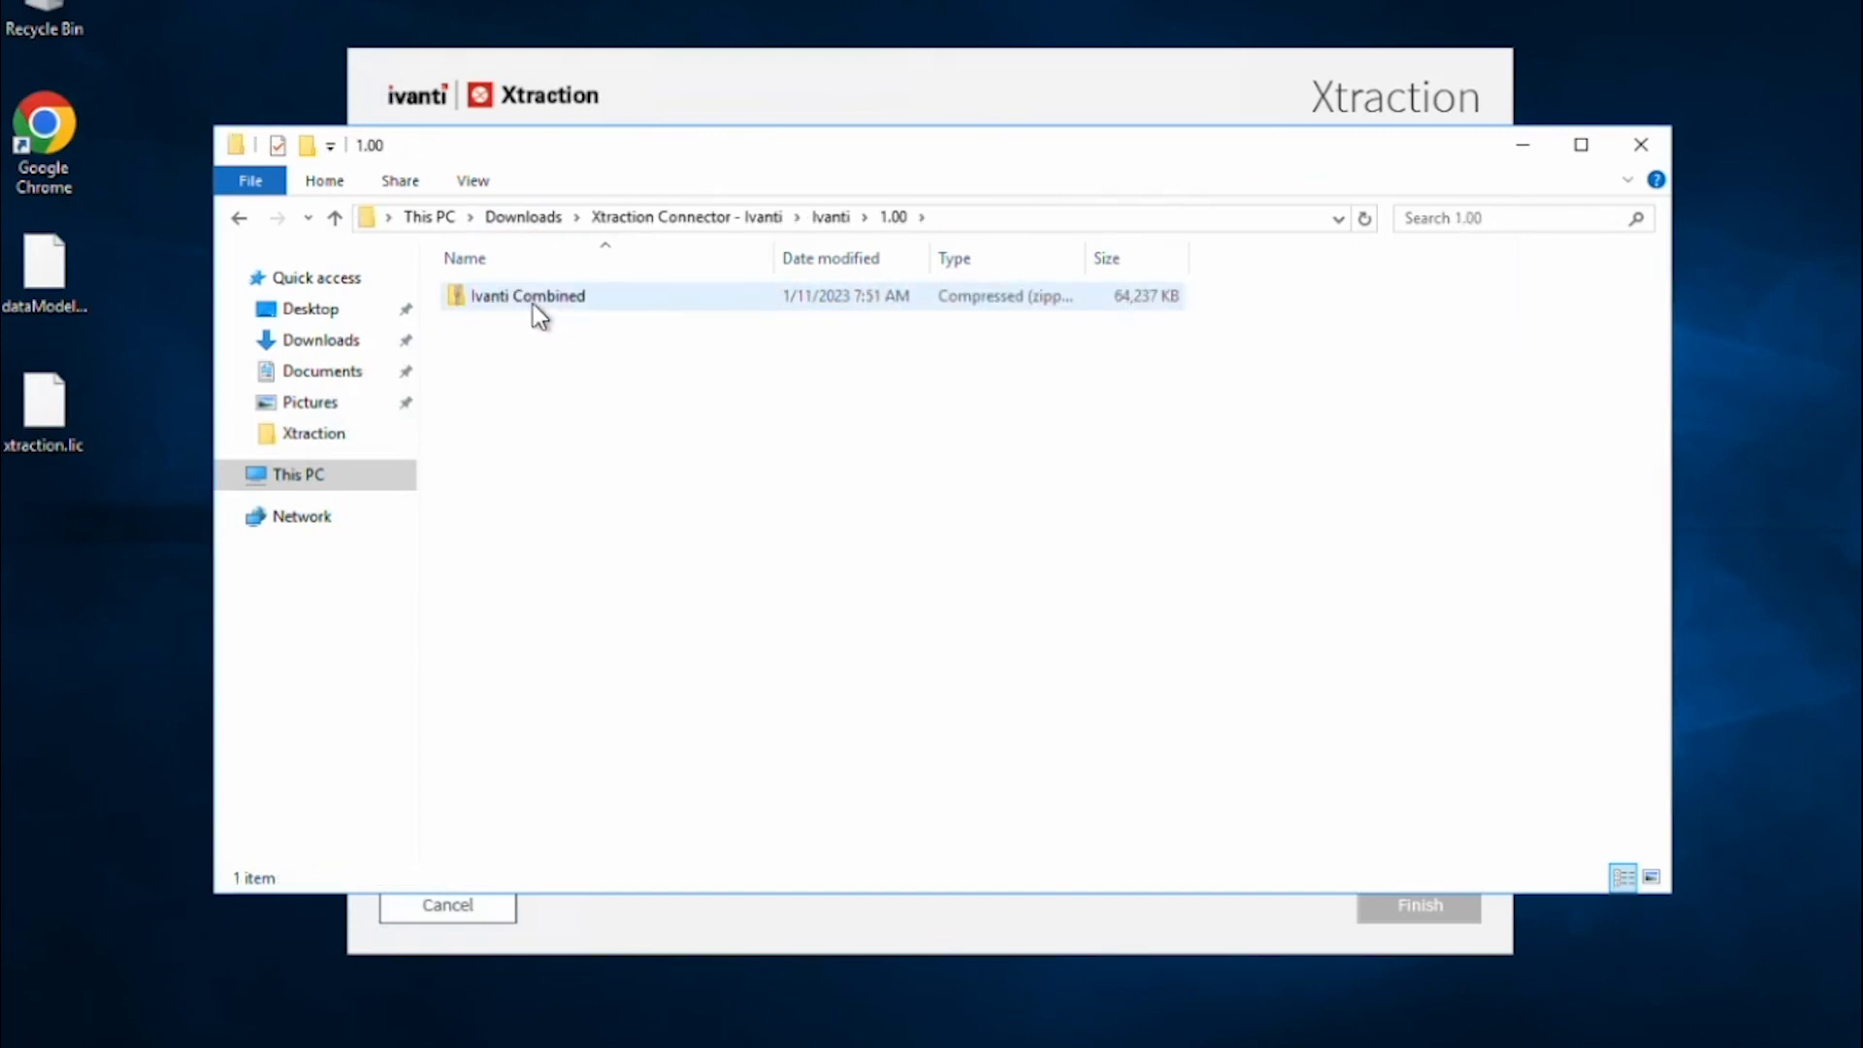
pyautogui.rightClick(532, 301)
pyautogui.click(631, 389)
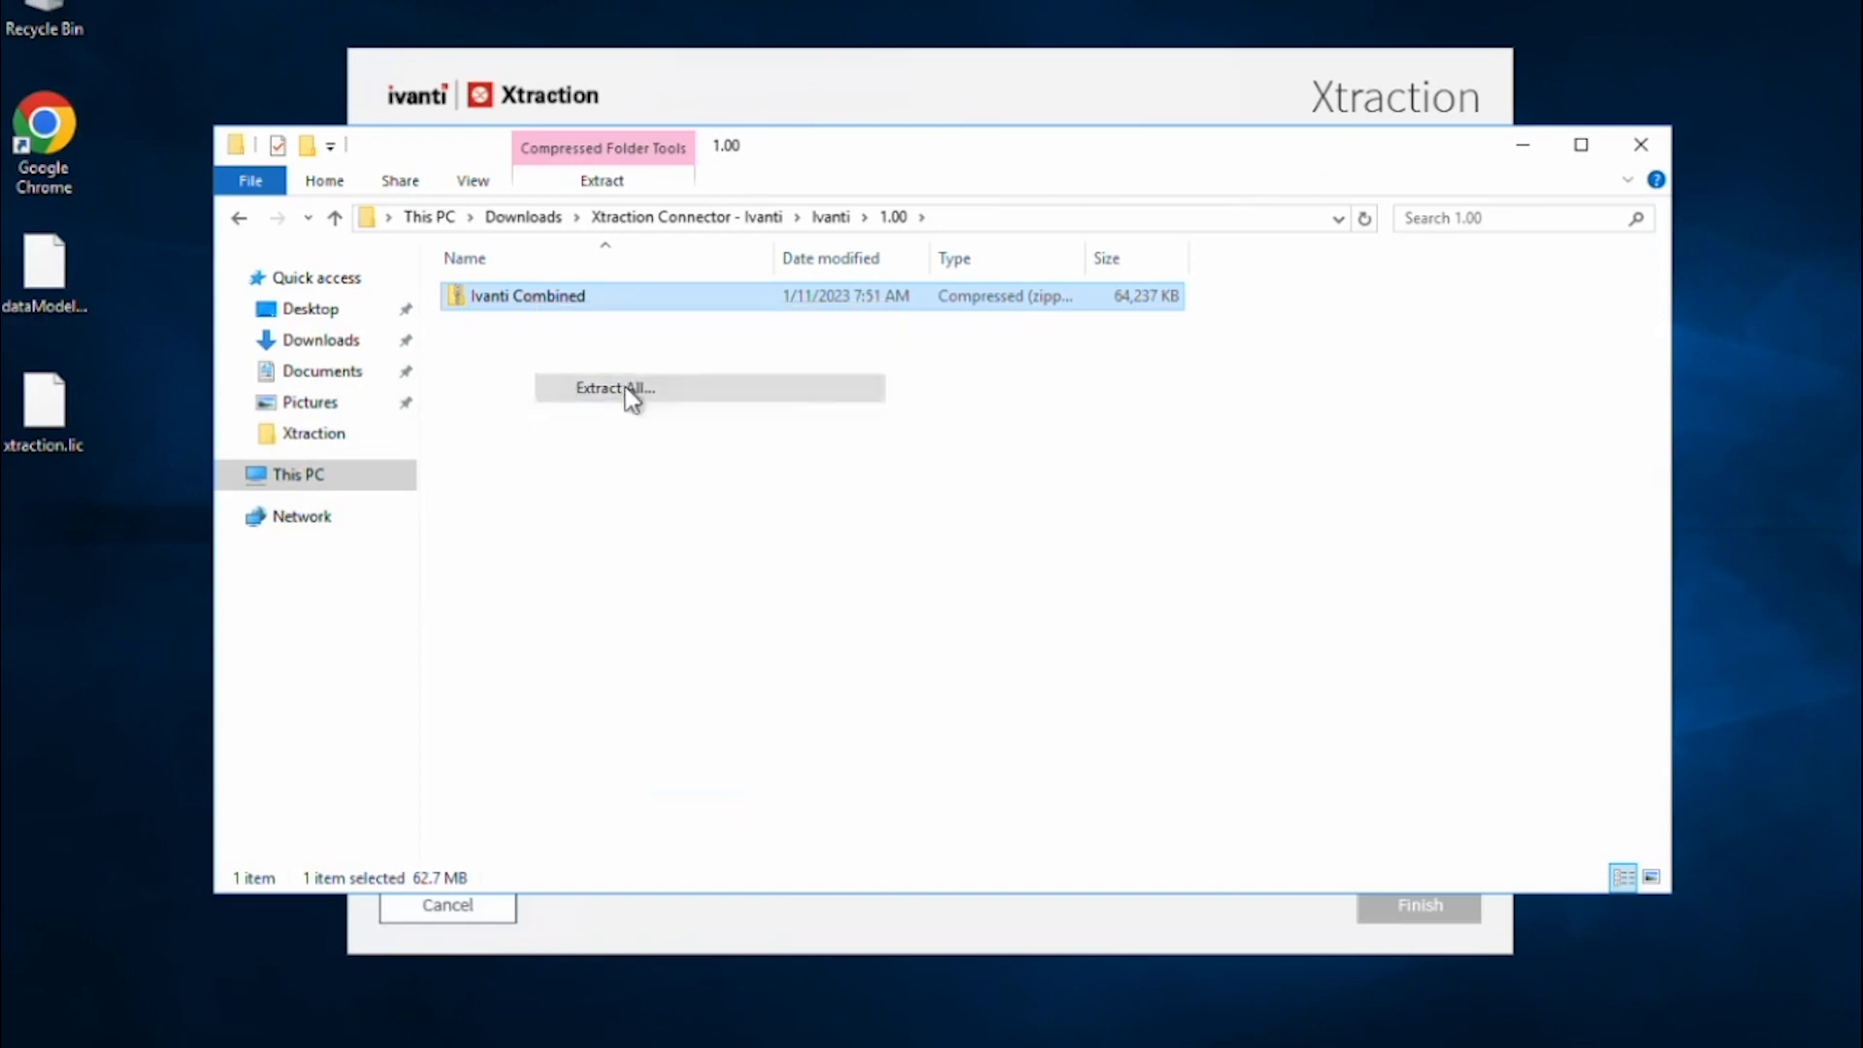
pyautogui.click(1174, 762)
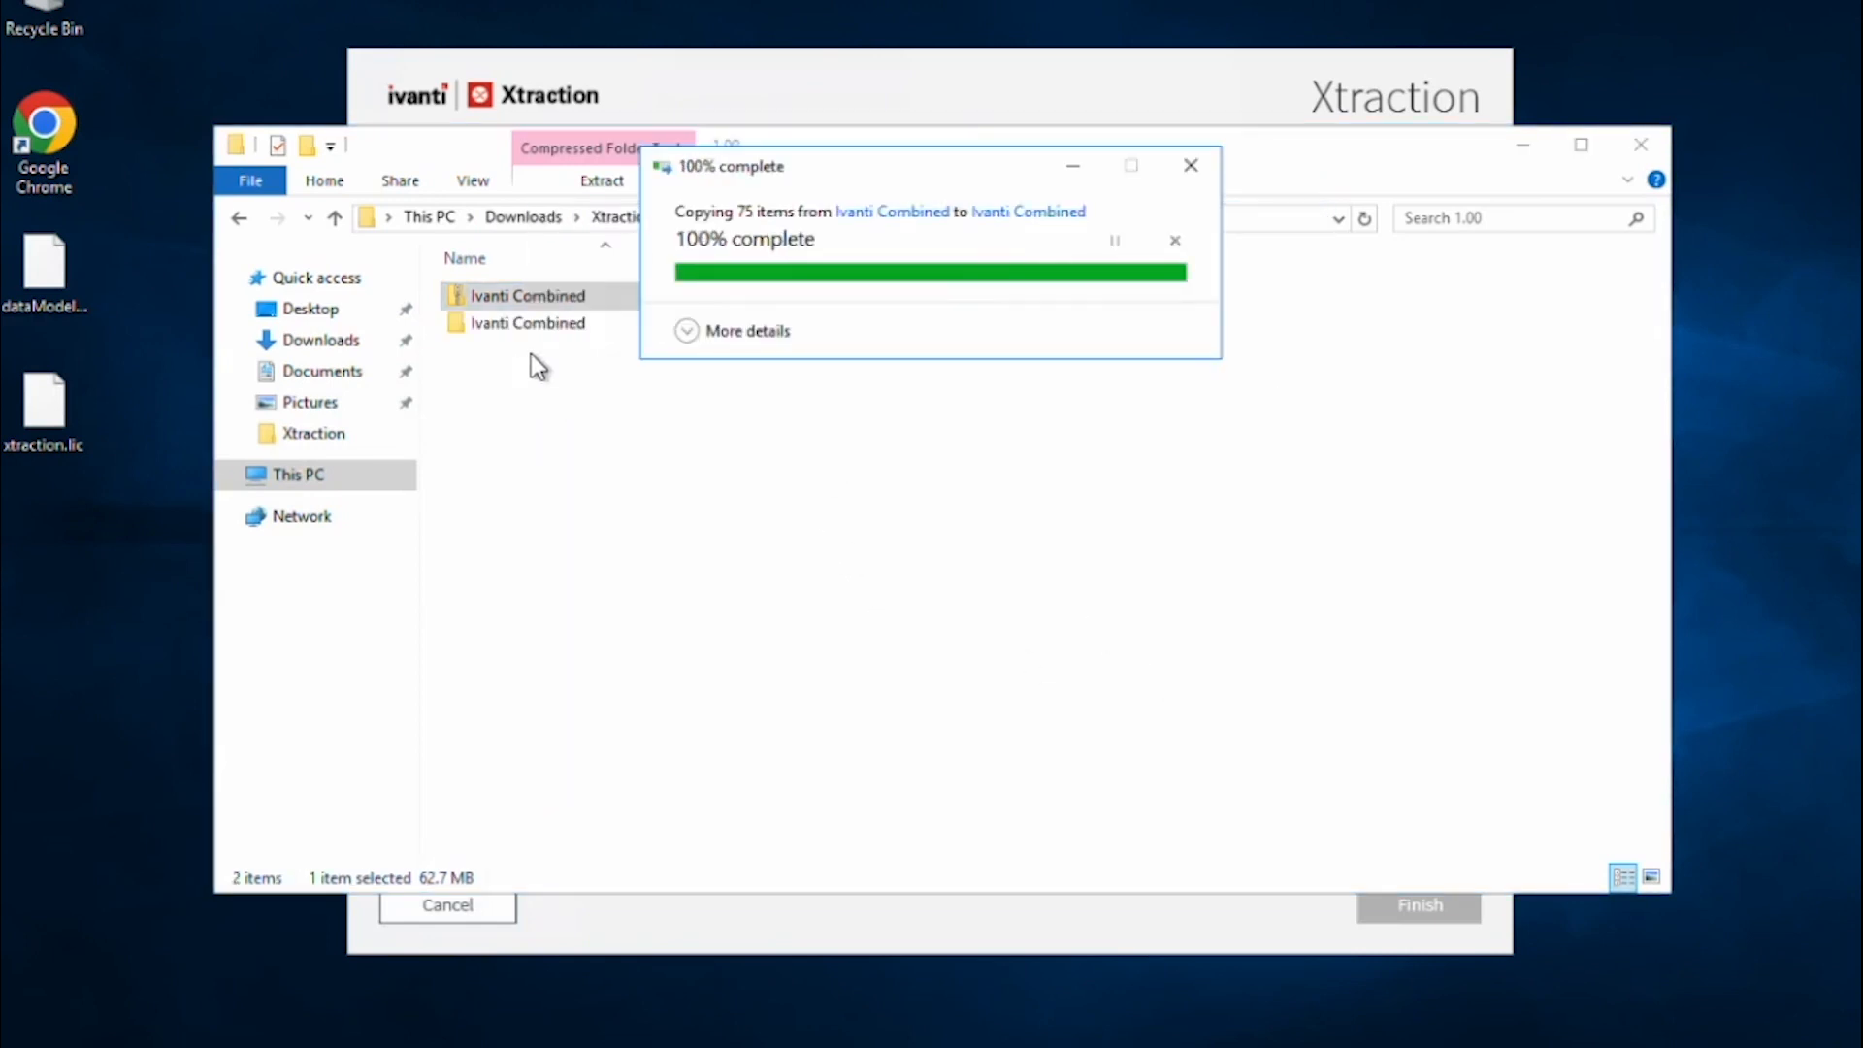
pyautogui.doubleClick(530, 324)
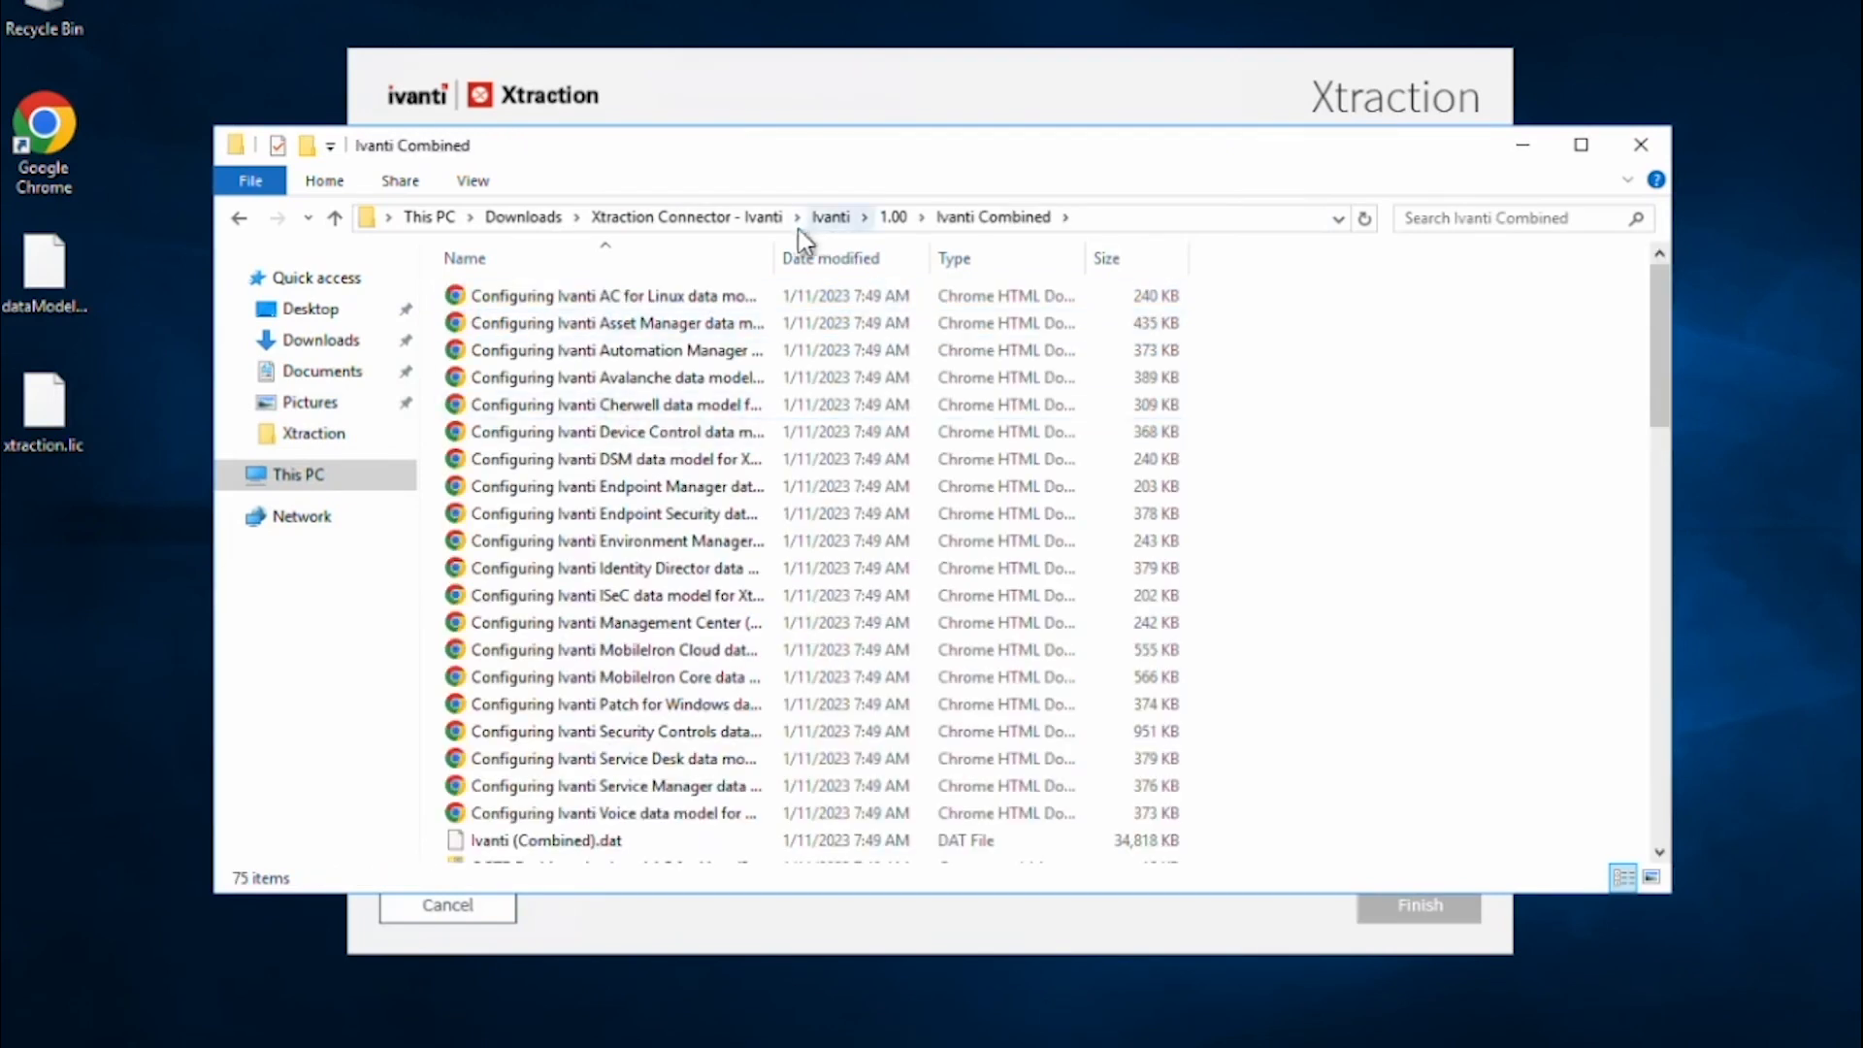
# Widen the Name column and review the Patch for Windows, MobileIron Cloud and ISeC guides.
pyautogui.moveTo(772, 252); pyautogui.dragTo(965, 258)
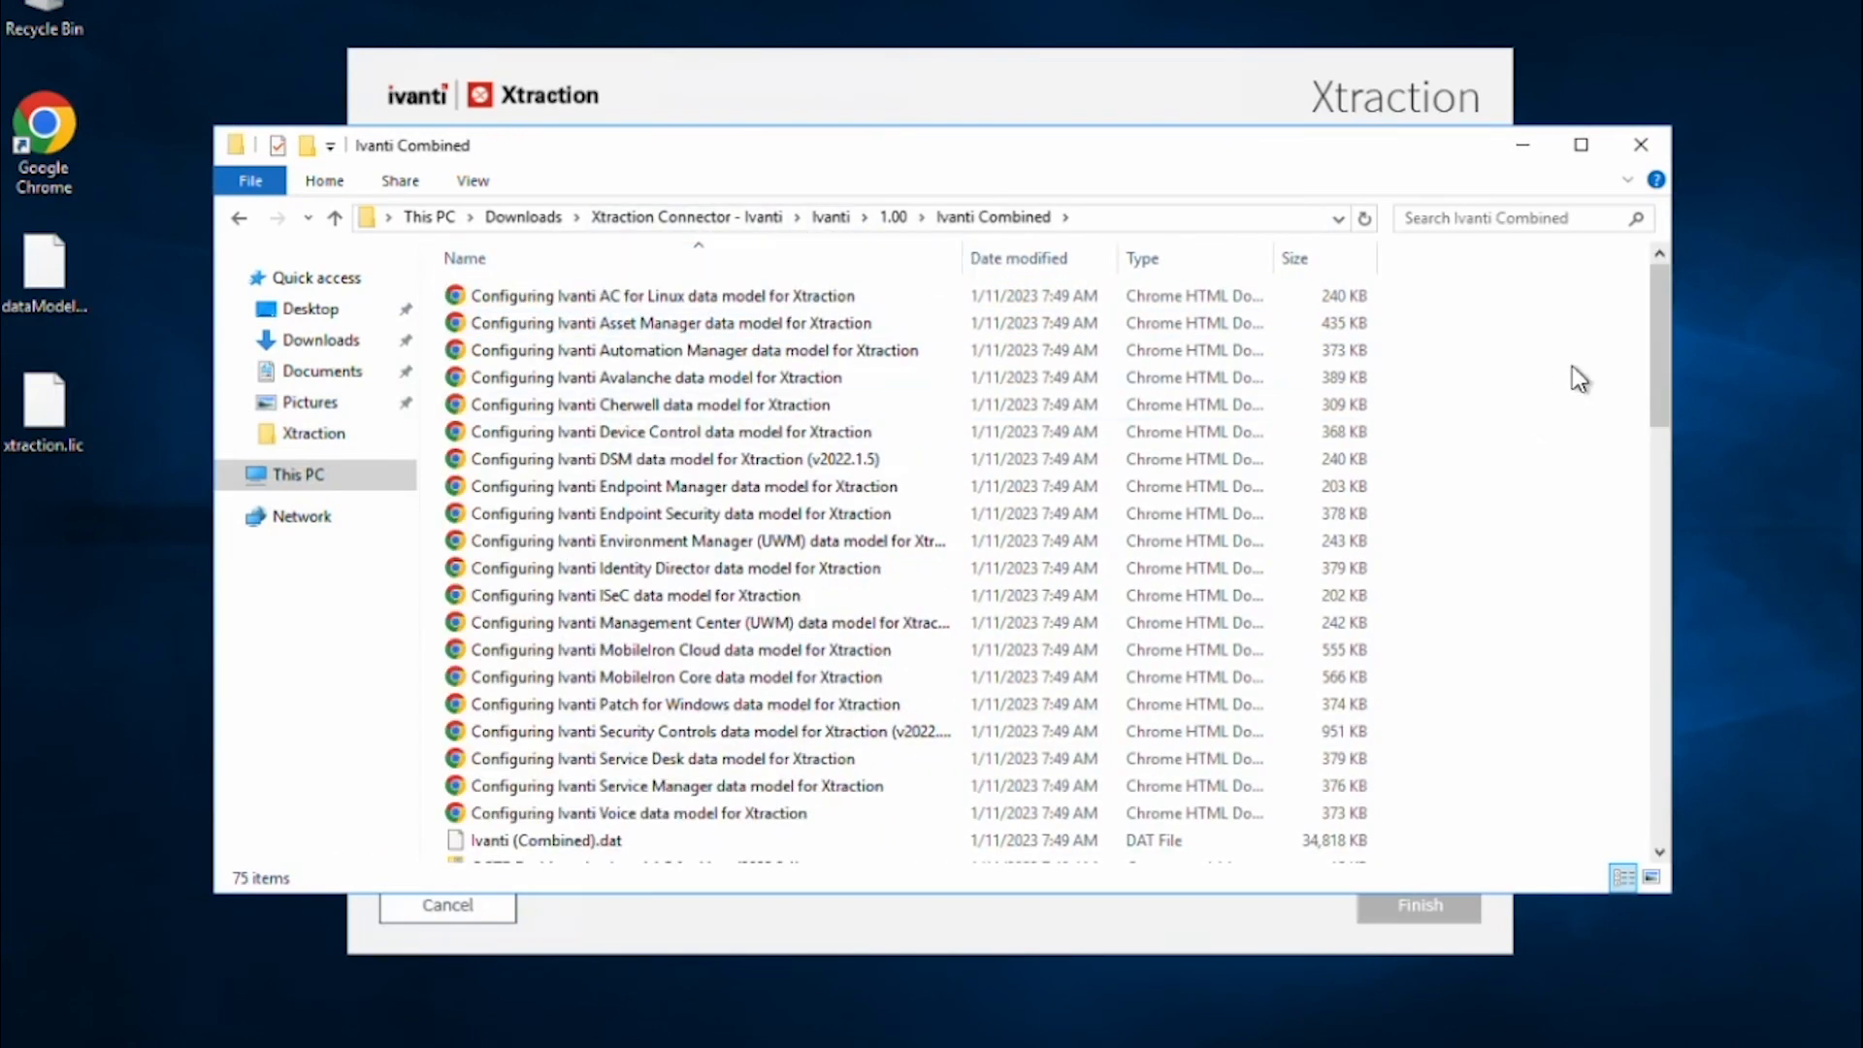
pyautogui.moveTo(1662, 313); pyautogui.dragTo(1609, 388)
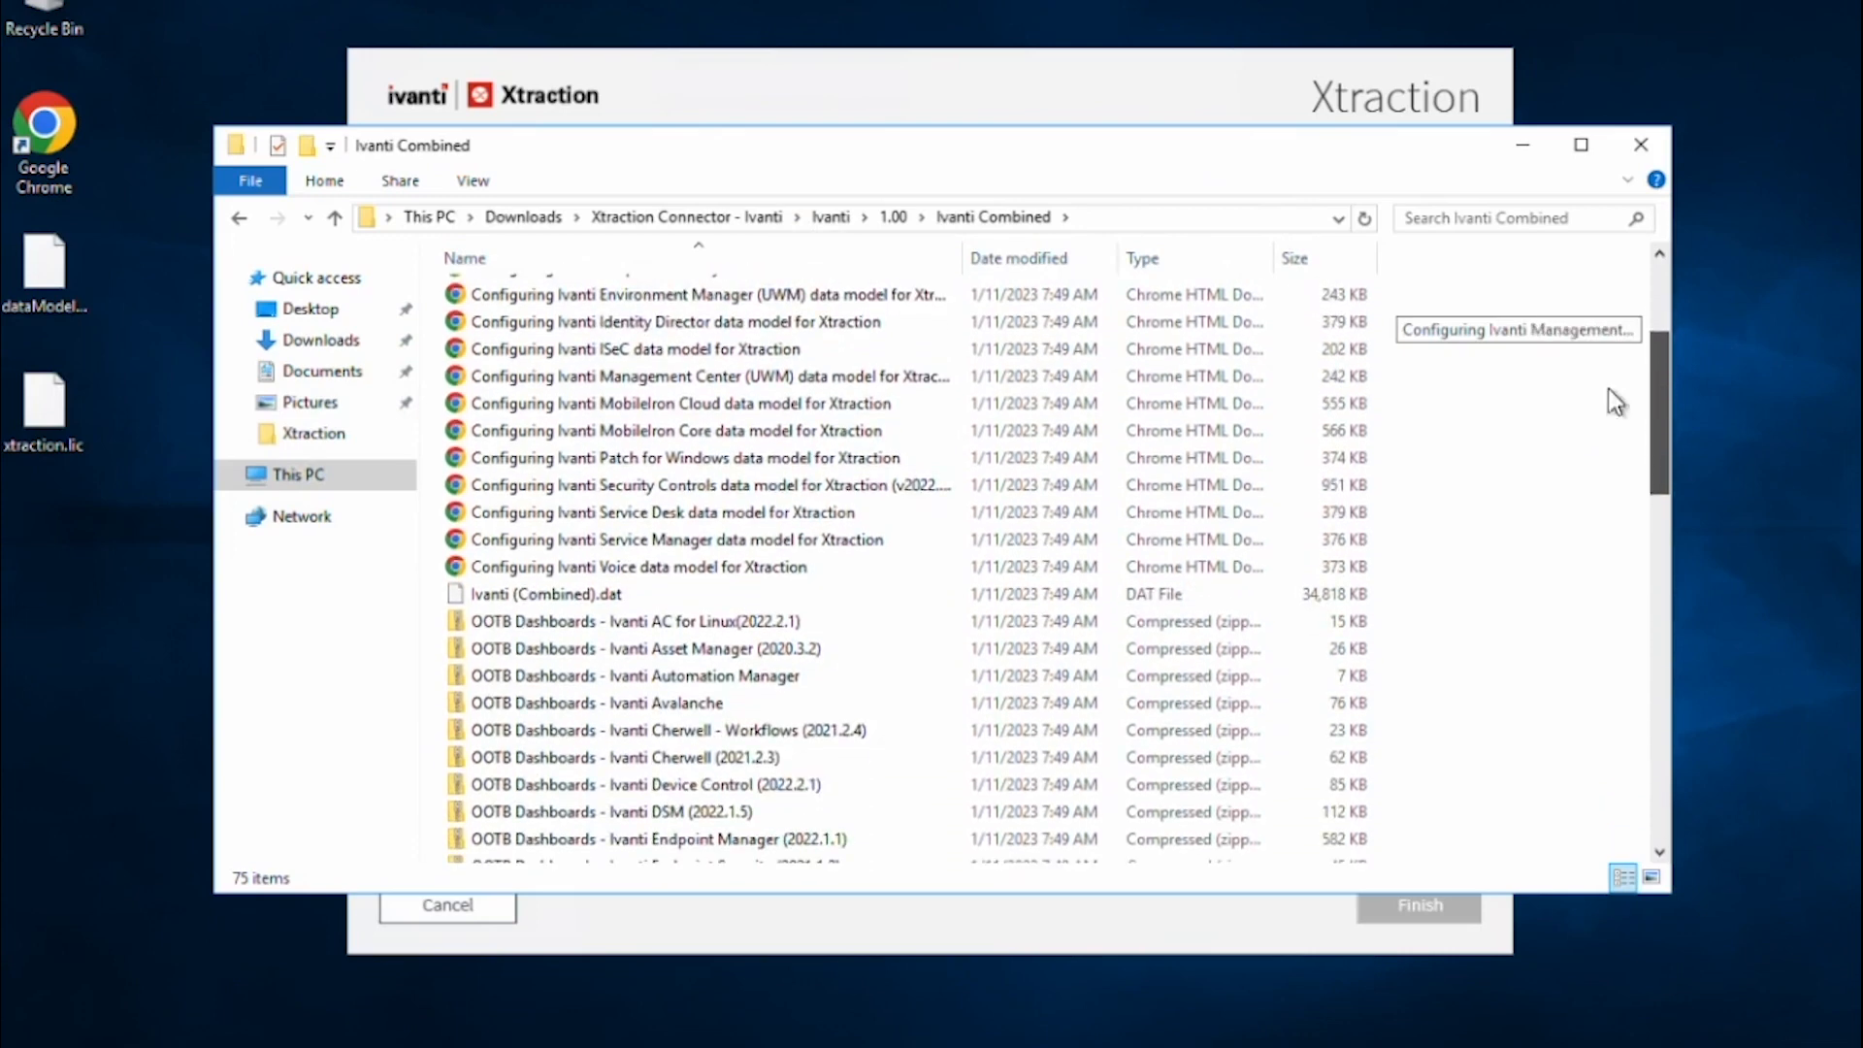
pyautogui.click(776, 456)
pyautogui.click(870, 400)
pyautogui.click(766, 352)
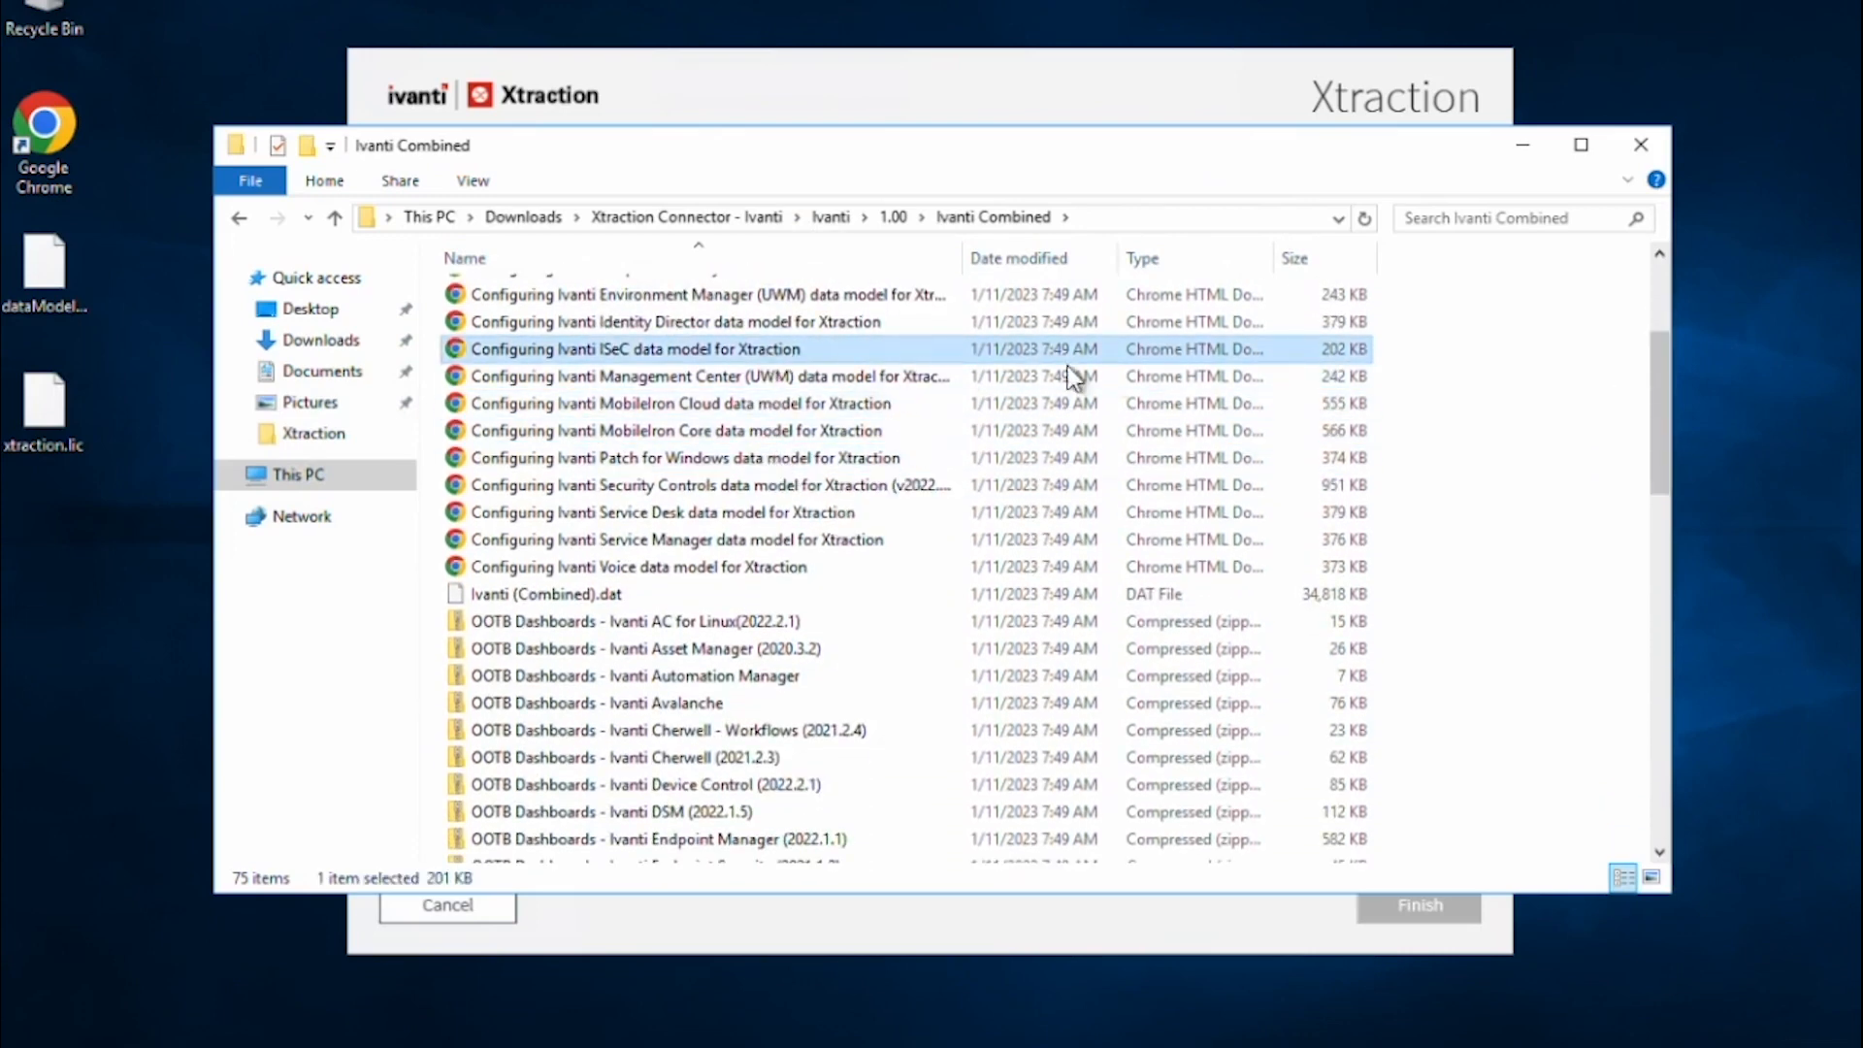
pyautogui.moveTo(1654, 352); pyautogui.dragTo(1656, 443)
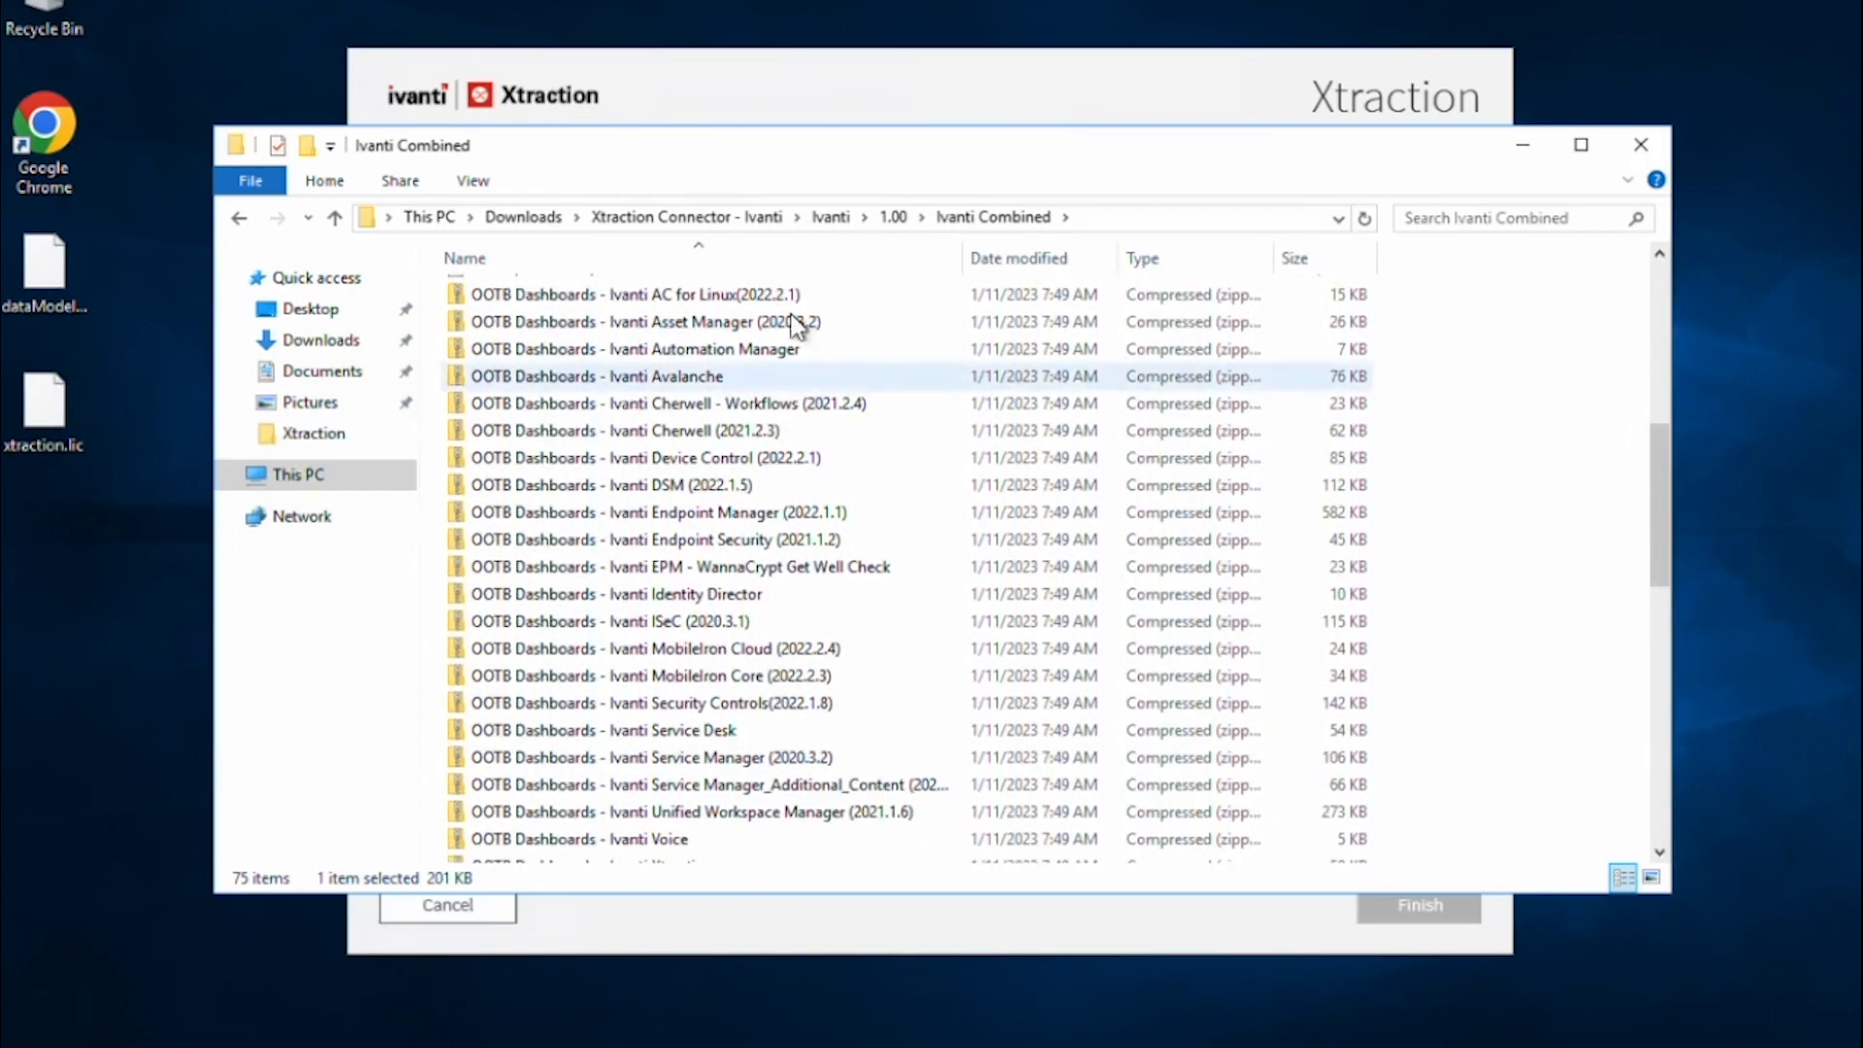
# Review the OOTB Dashboards zips and look inside the MobileIron Core dashboards zip.
pyautogui.click(733, 296)
pyautogui.click(708, 321)
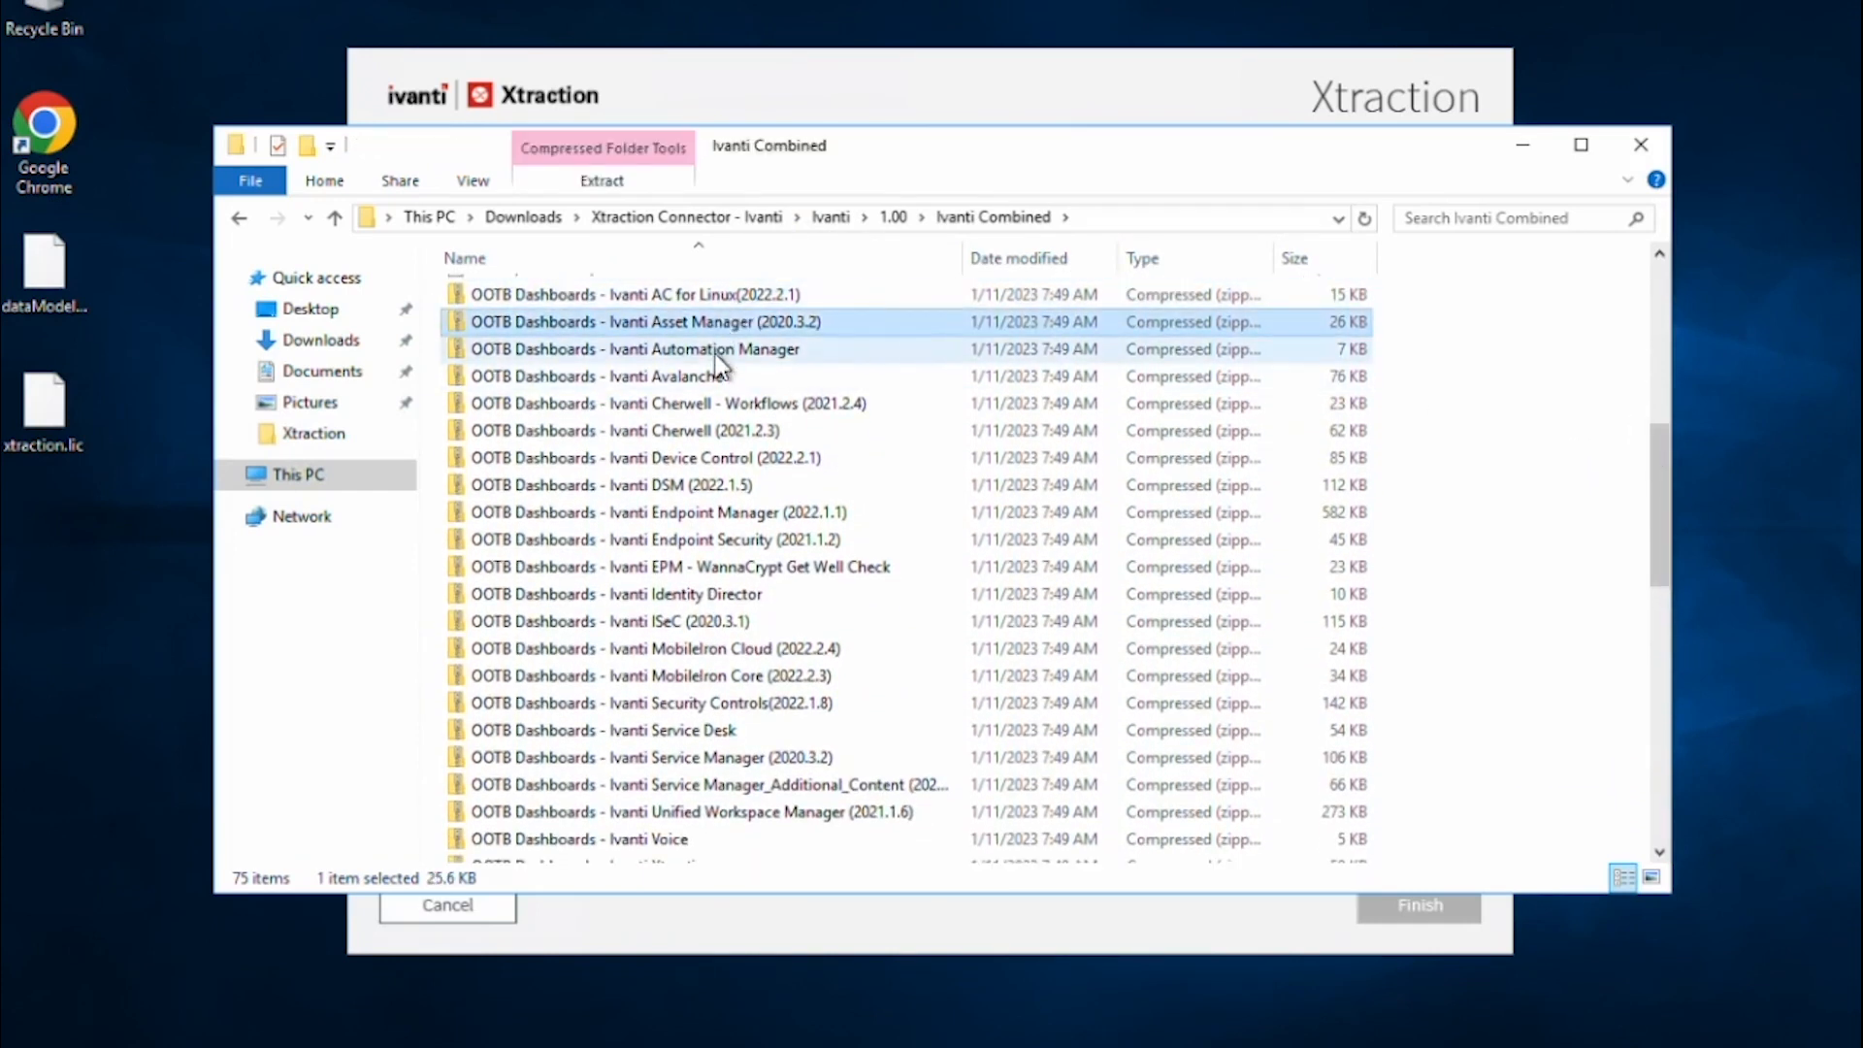
pyautogui.click(703, 349)
pyautogui.click(699, 376)
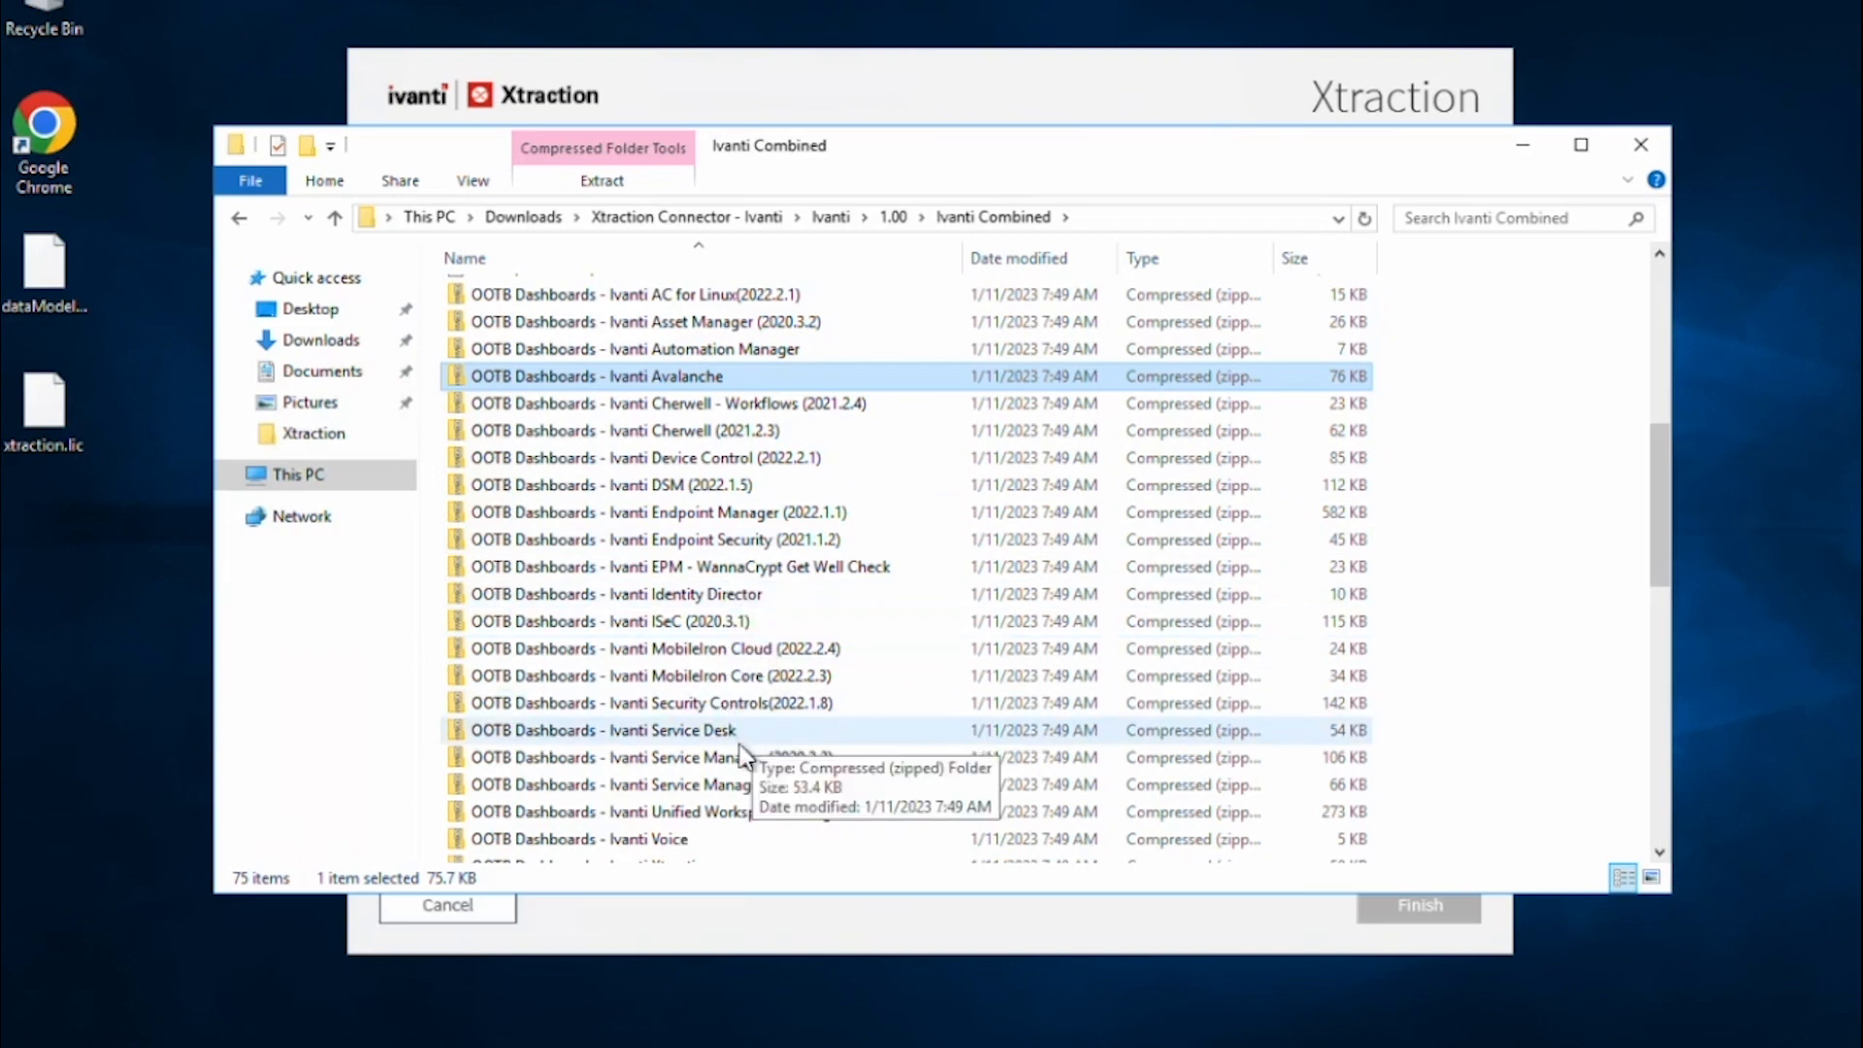
pyautogui.click(753, 519)
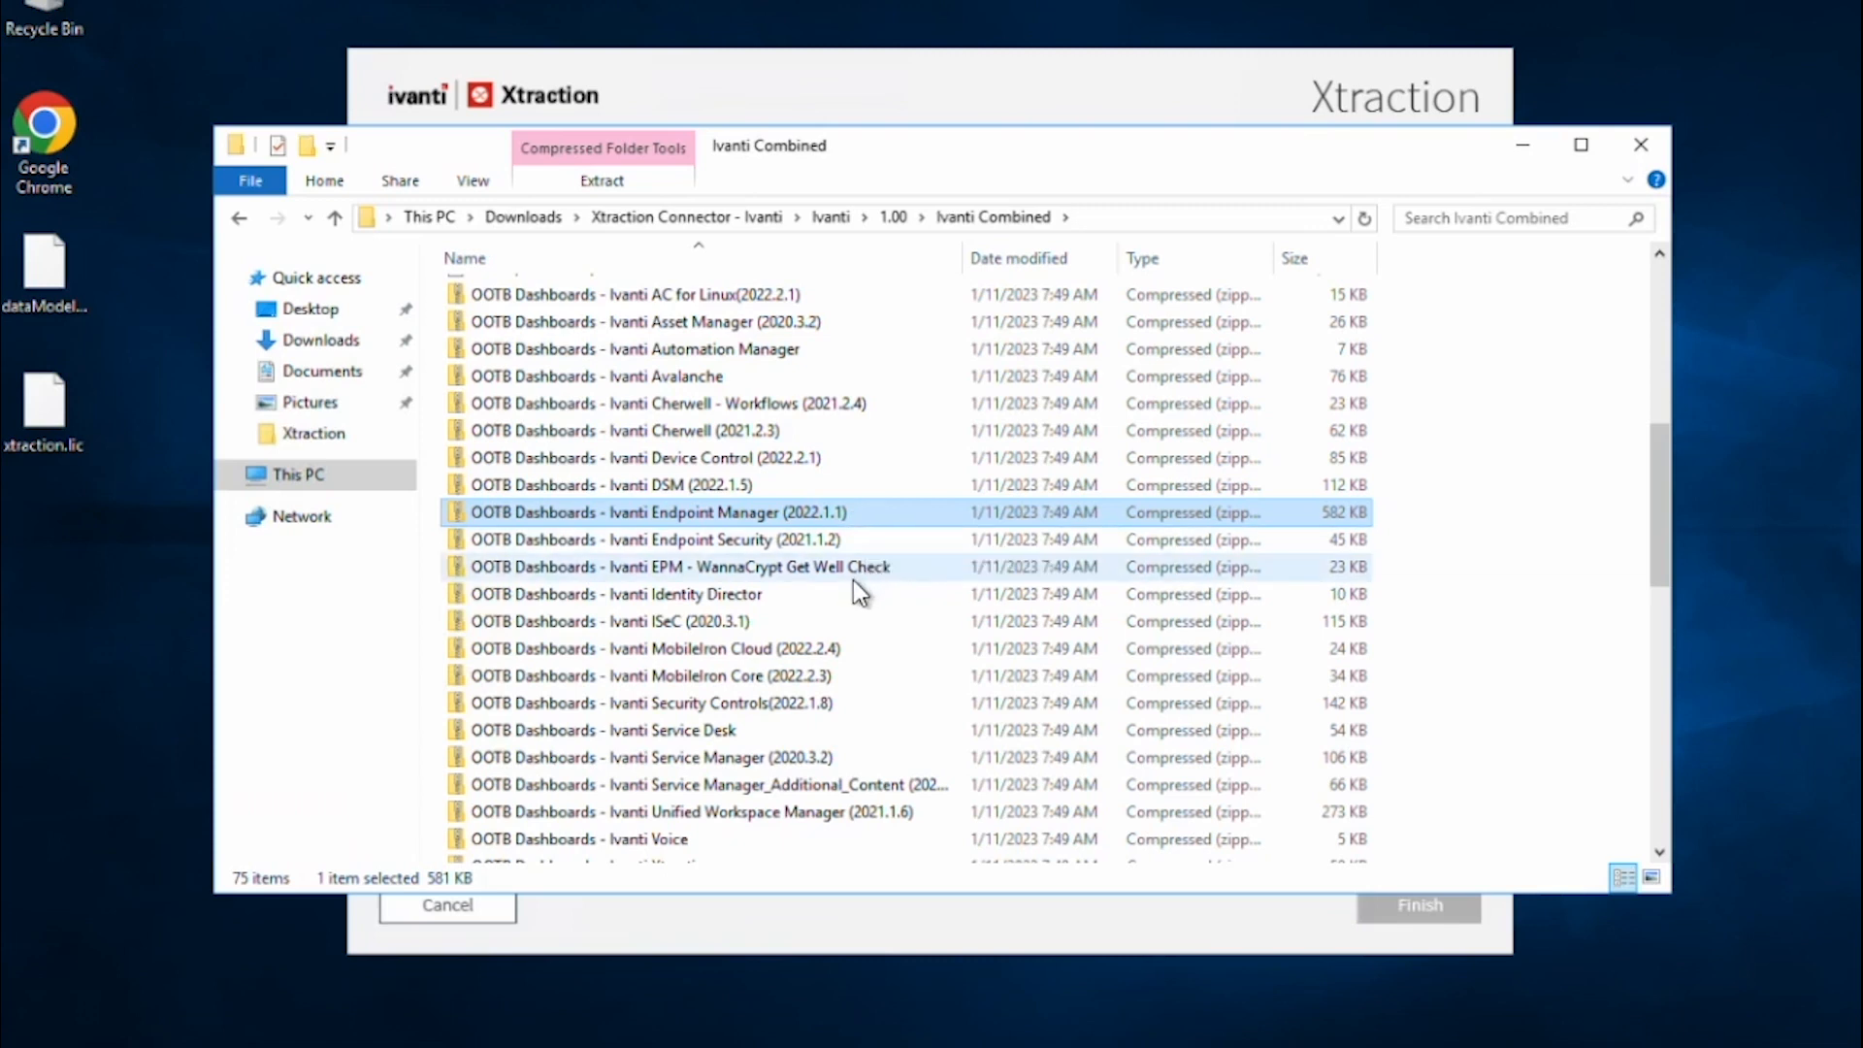
pyautogui.scroll(-1, 853, 580)
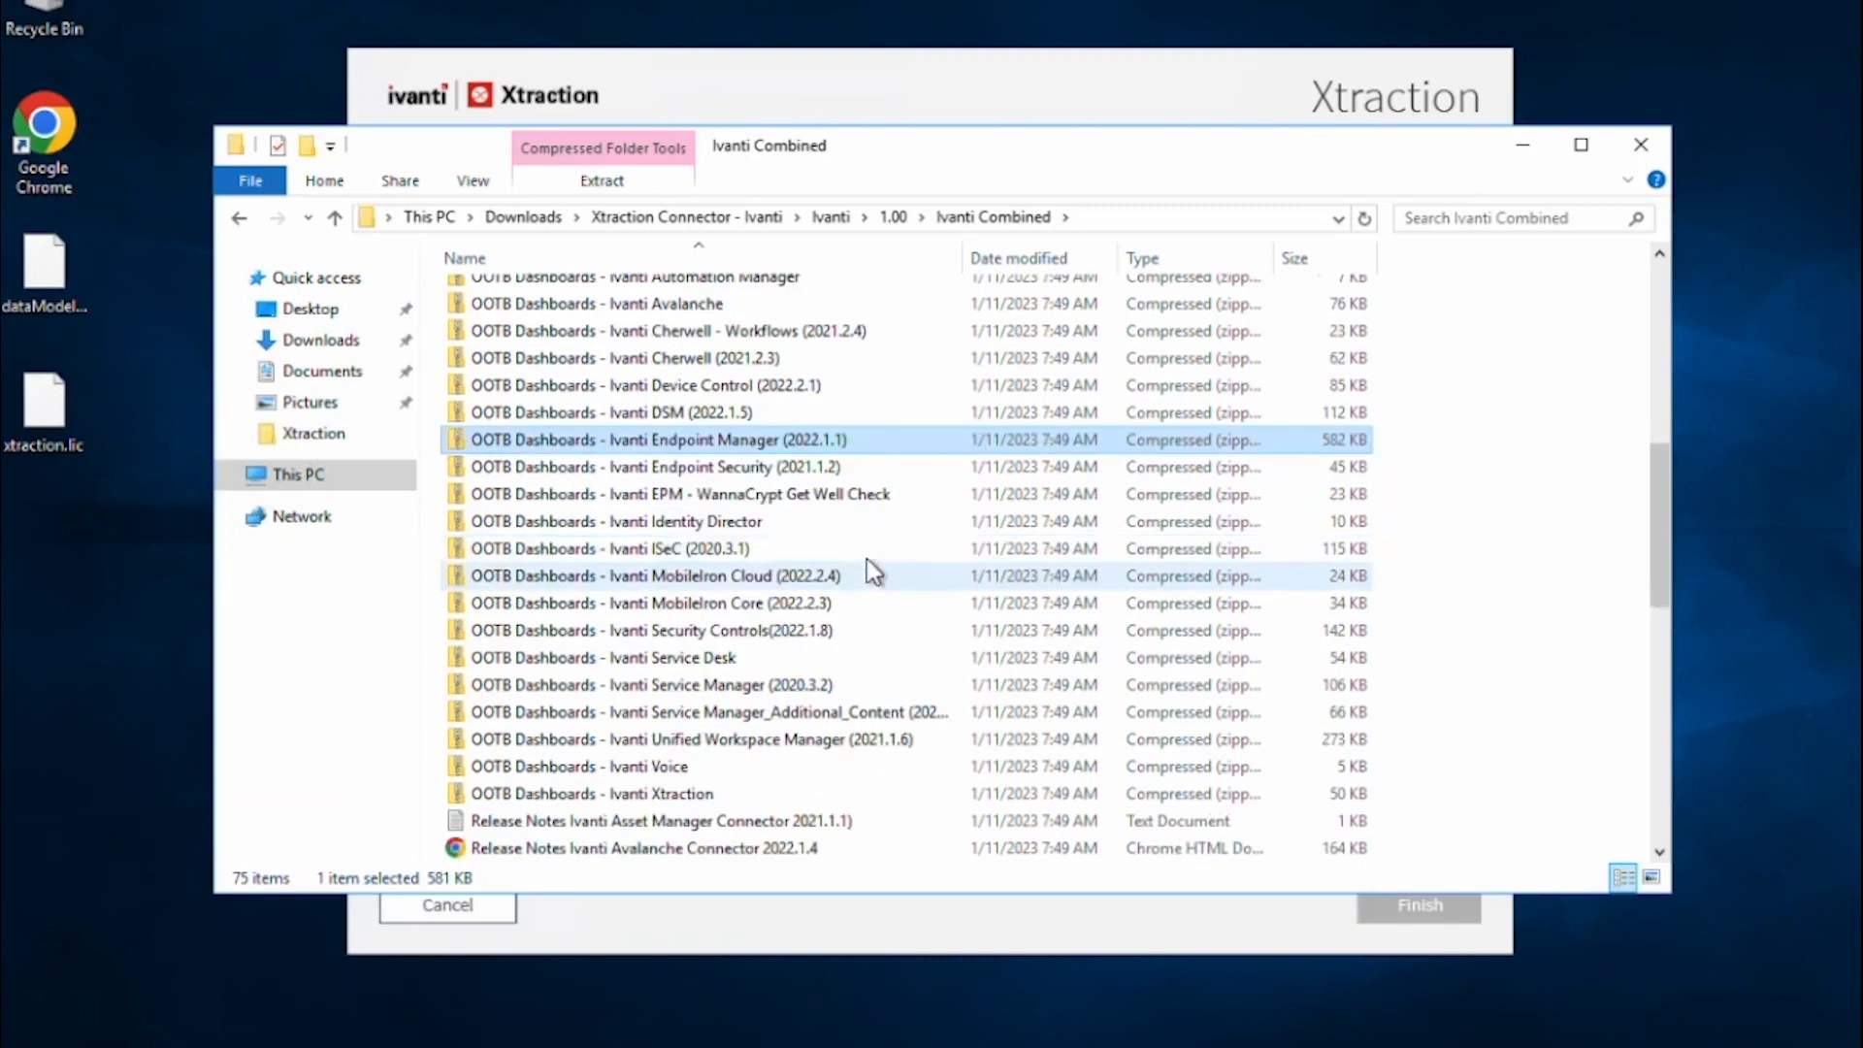
pyautogui.click(716, 712)
pyautogui.click(659, 606)
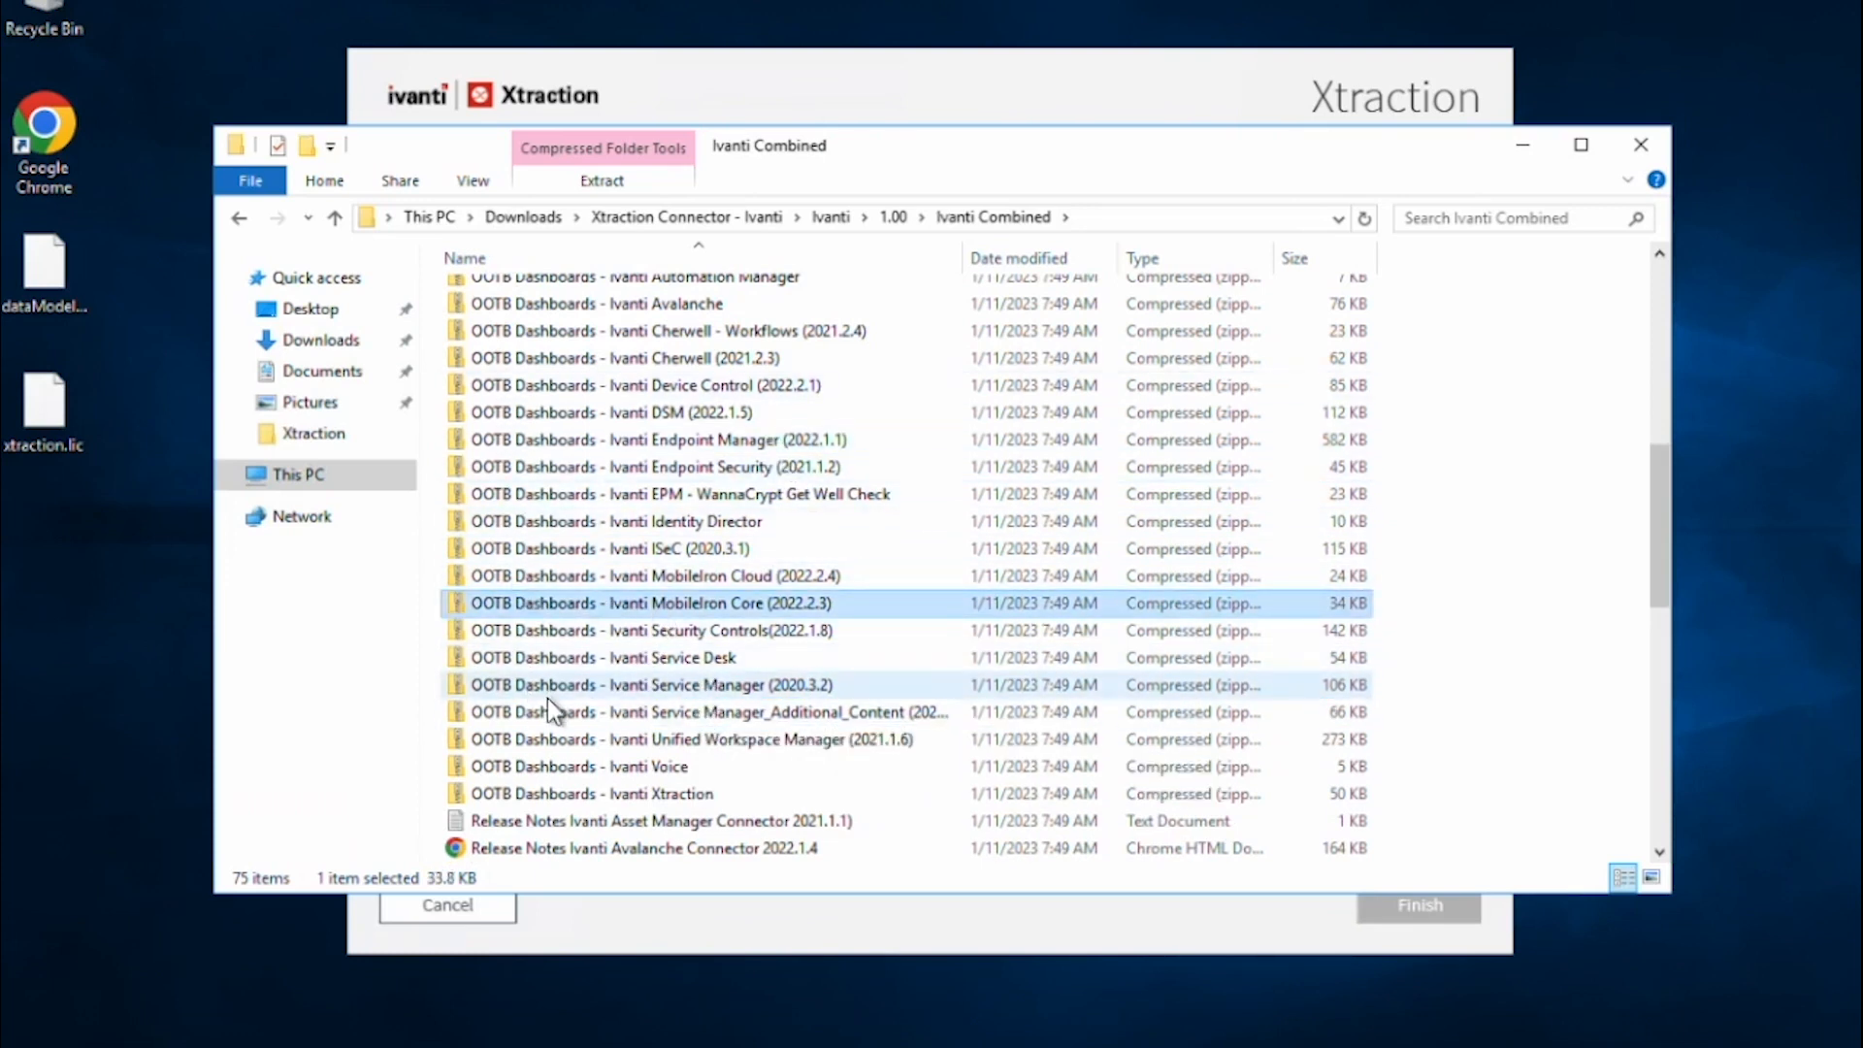
pyautogui.doubleClick(644, 604)
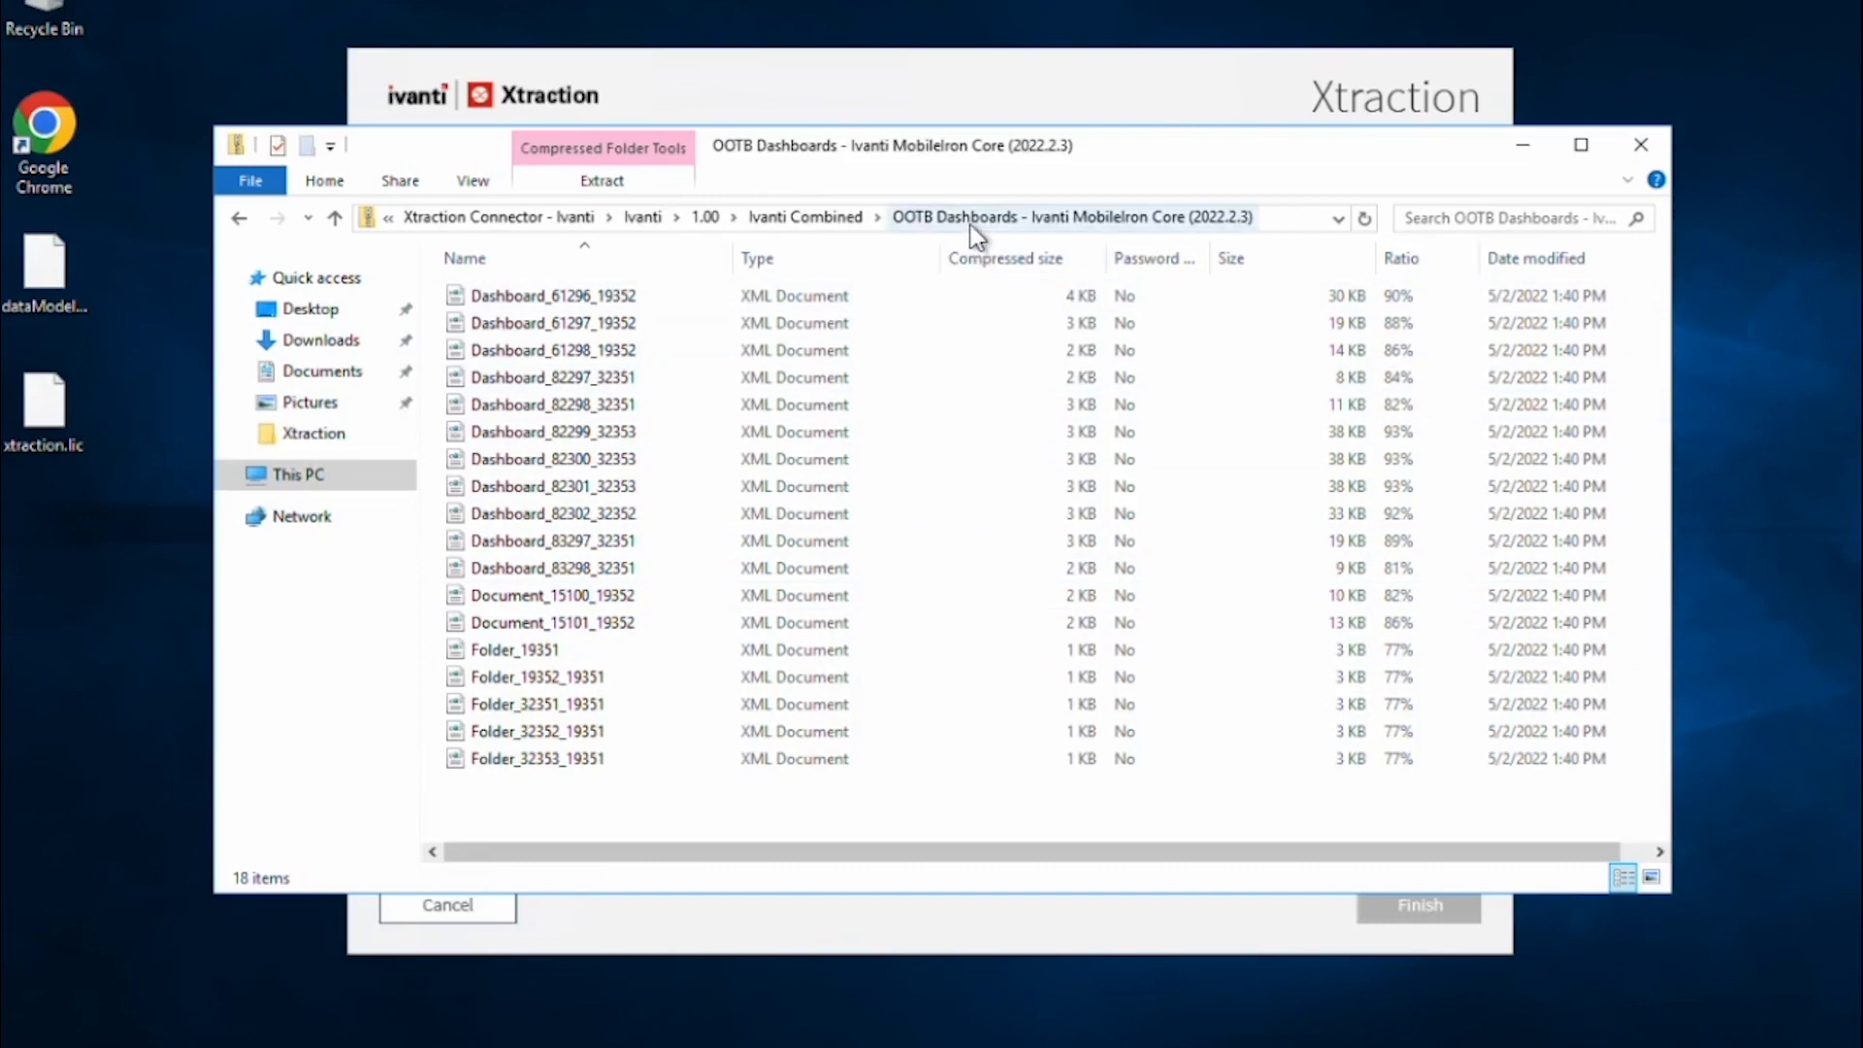
pyautogui.click(841, 222)
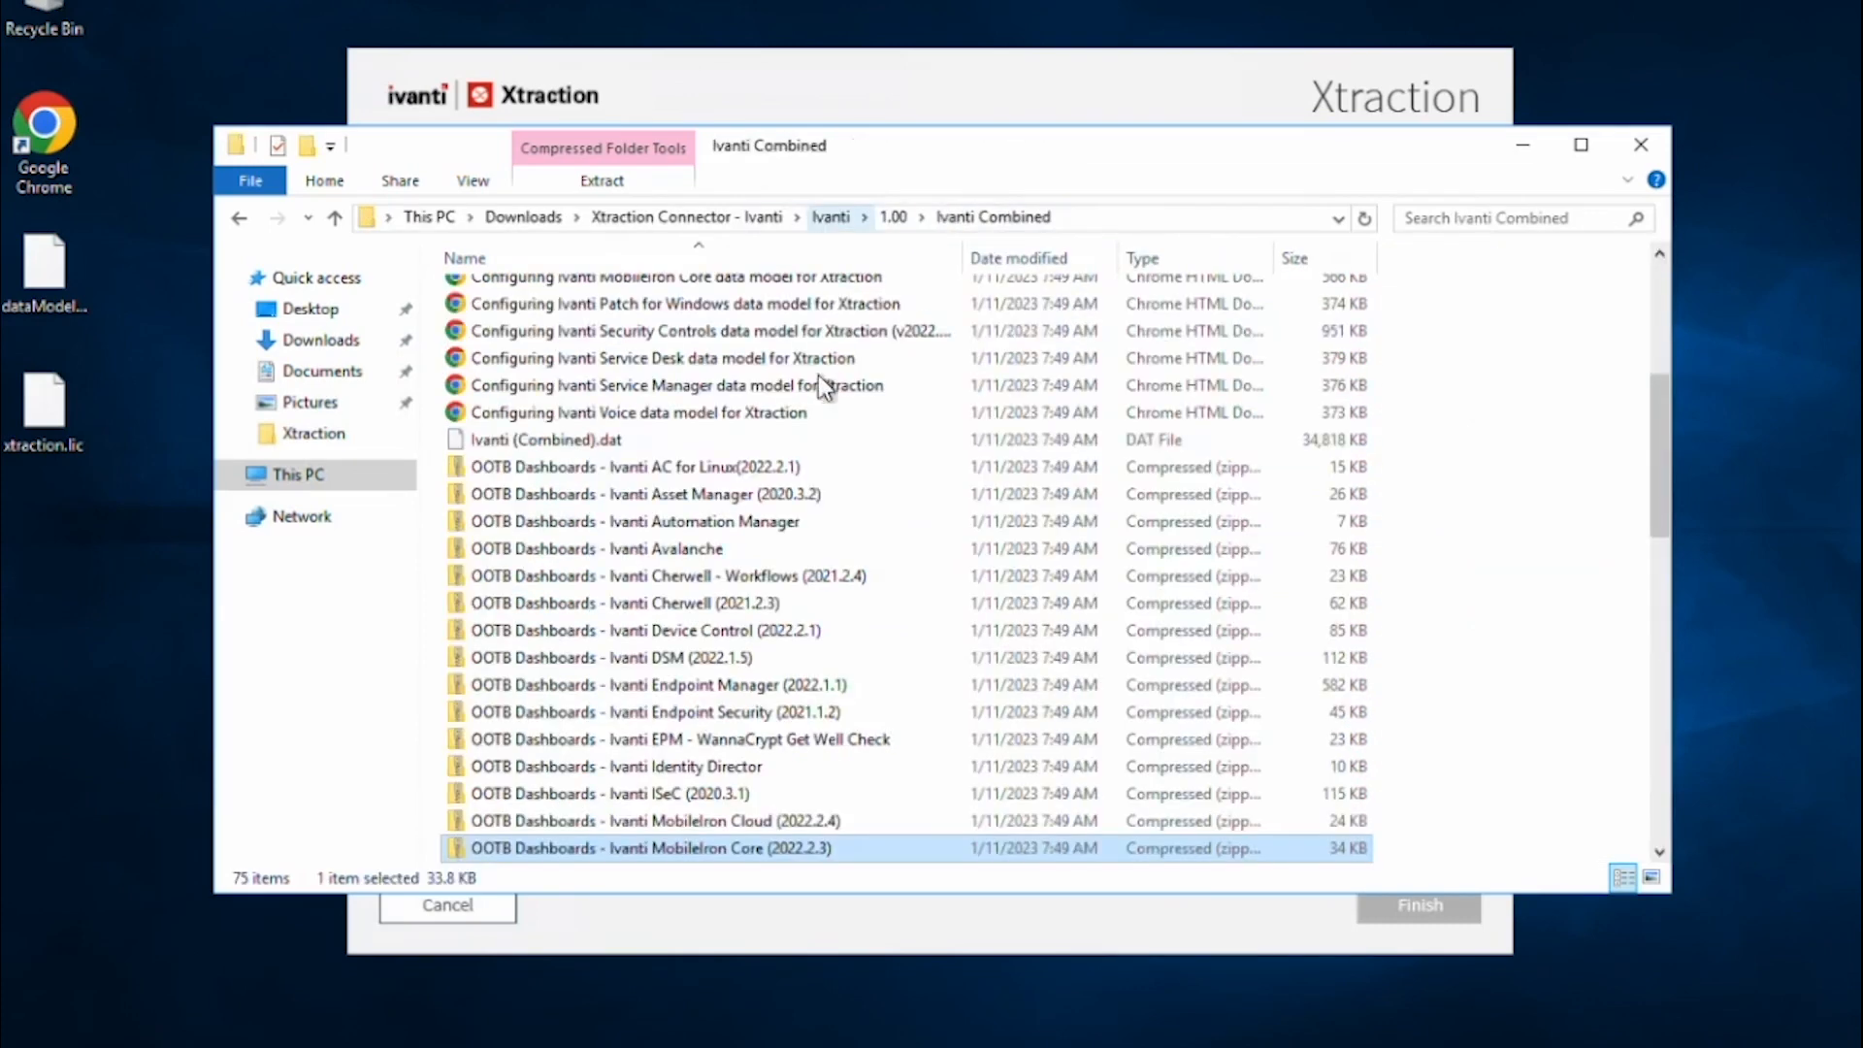
# Sort the Ivanti Combined files by type and locate Ivanti (Combined).dat.
pyautogui.moveTo(1660, 502); pyautogui.dragTo(1606, 807)
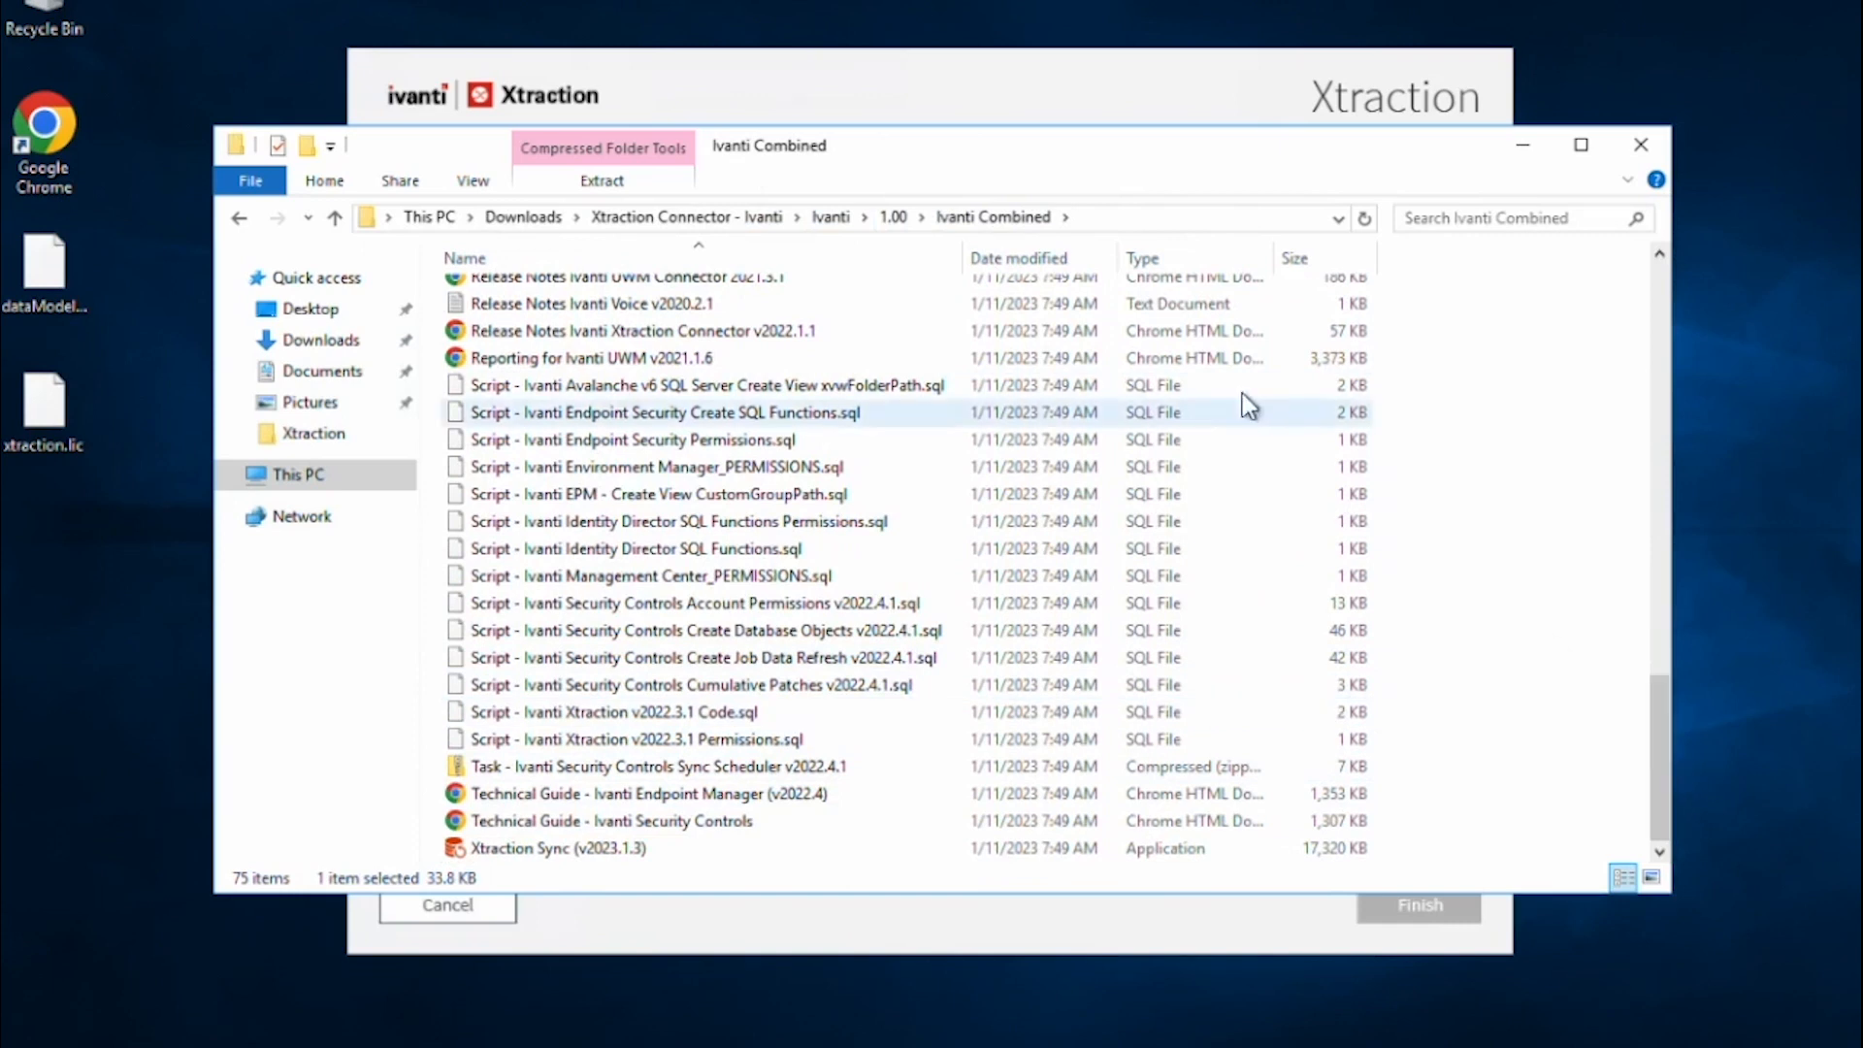
pyautogui.click(1184, 260)
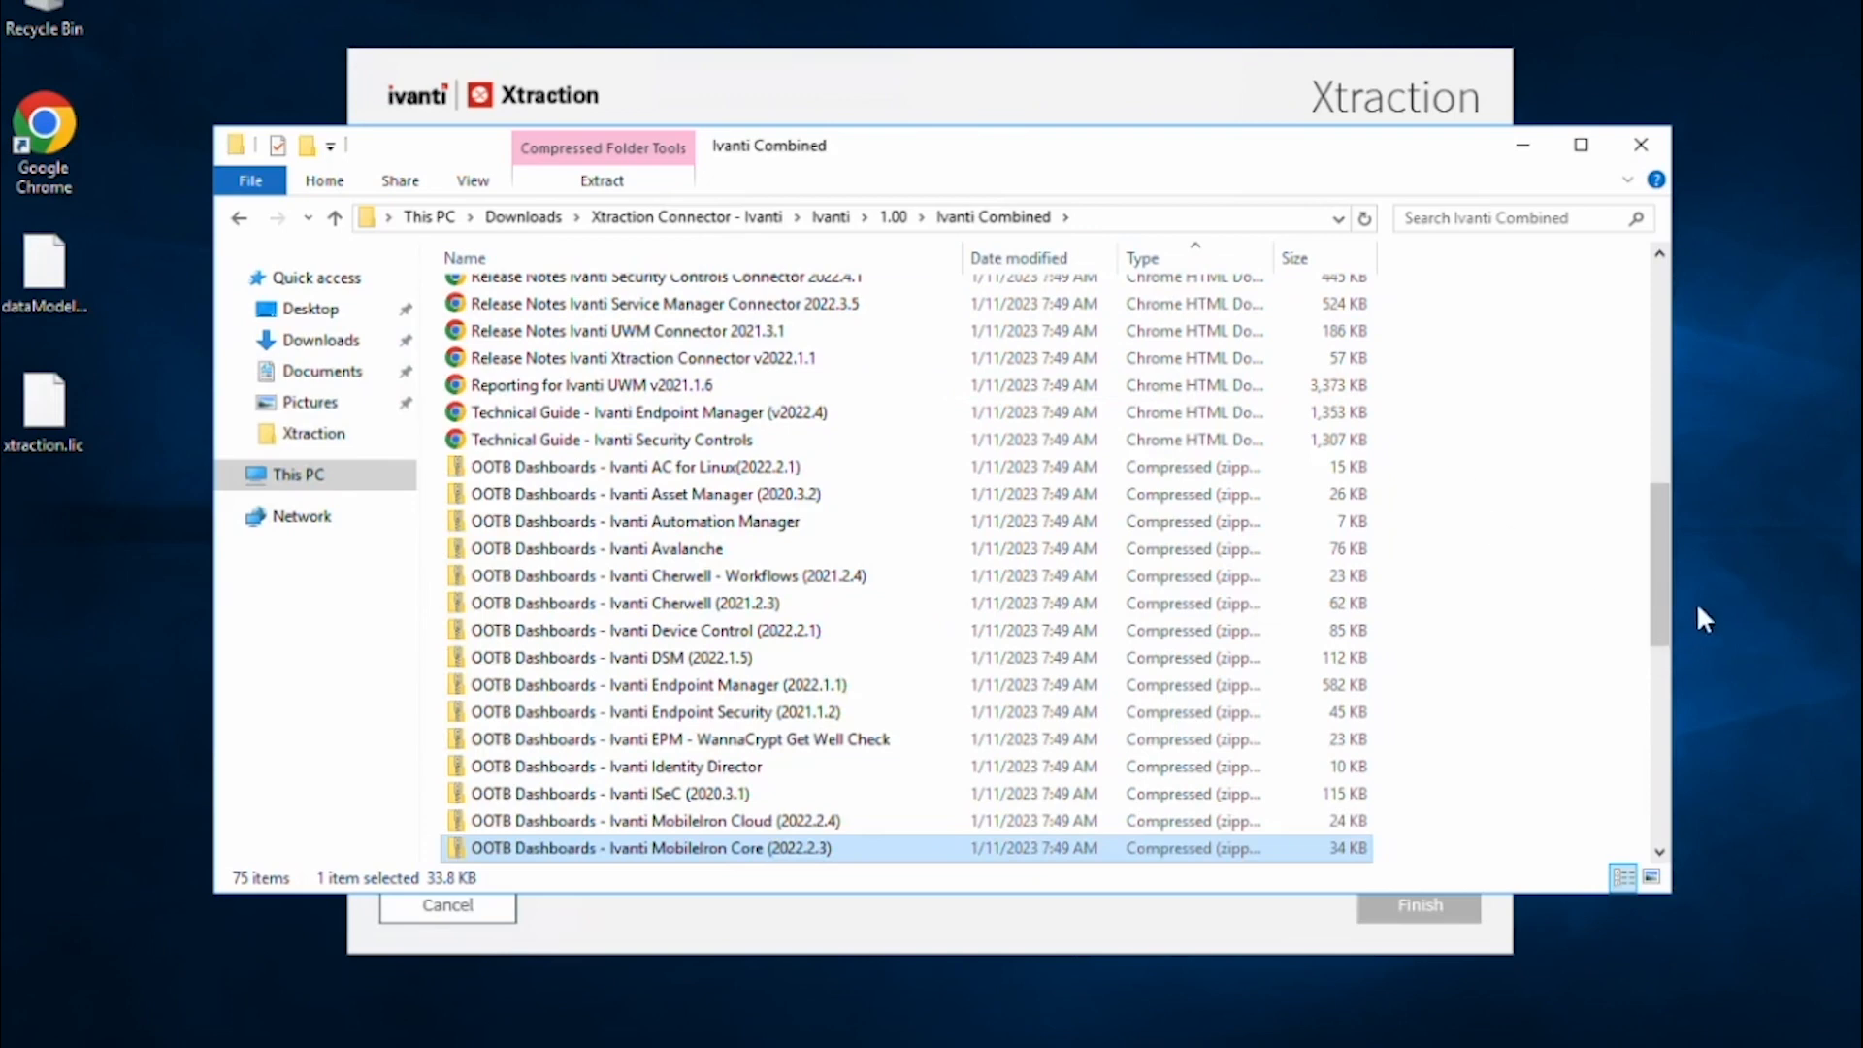
pyautogui.moveTo(1655, 585); pyautogui.dragTo(1653, 795)
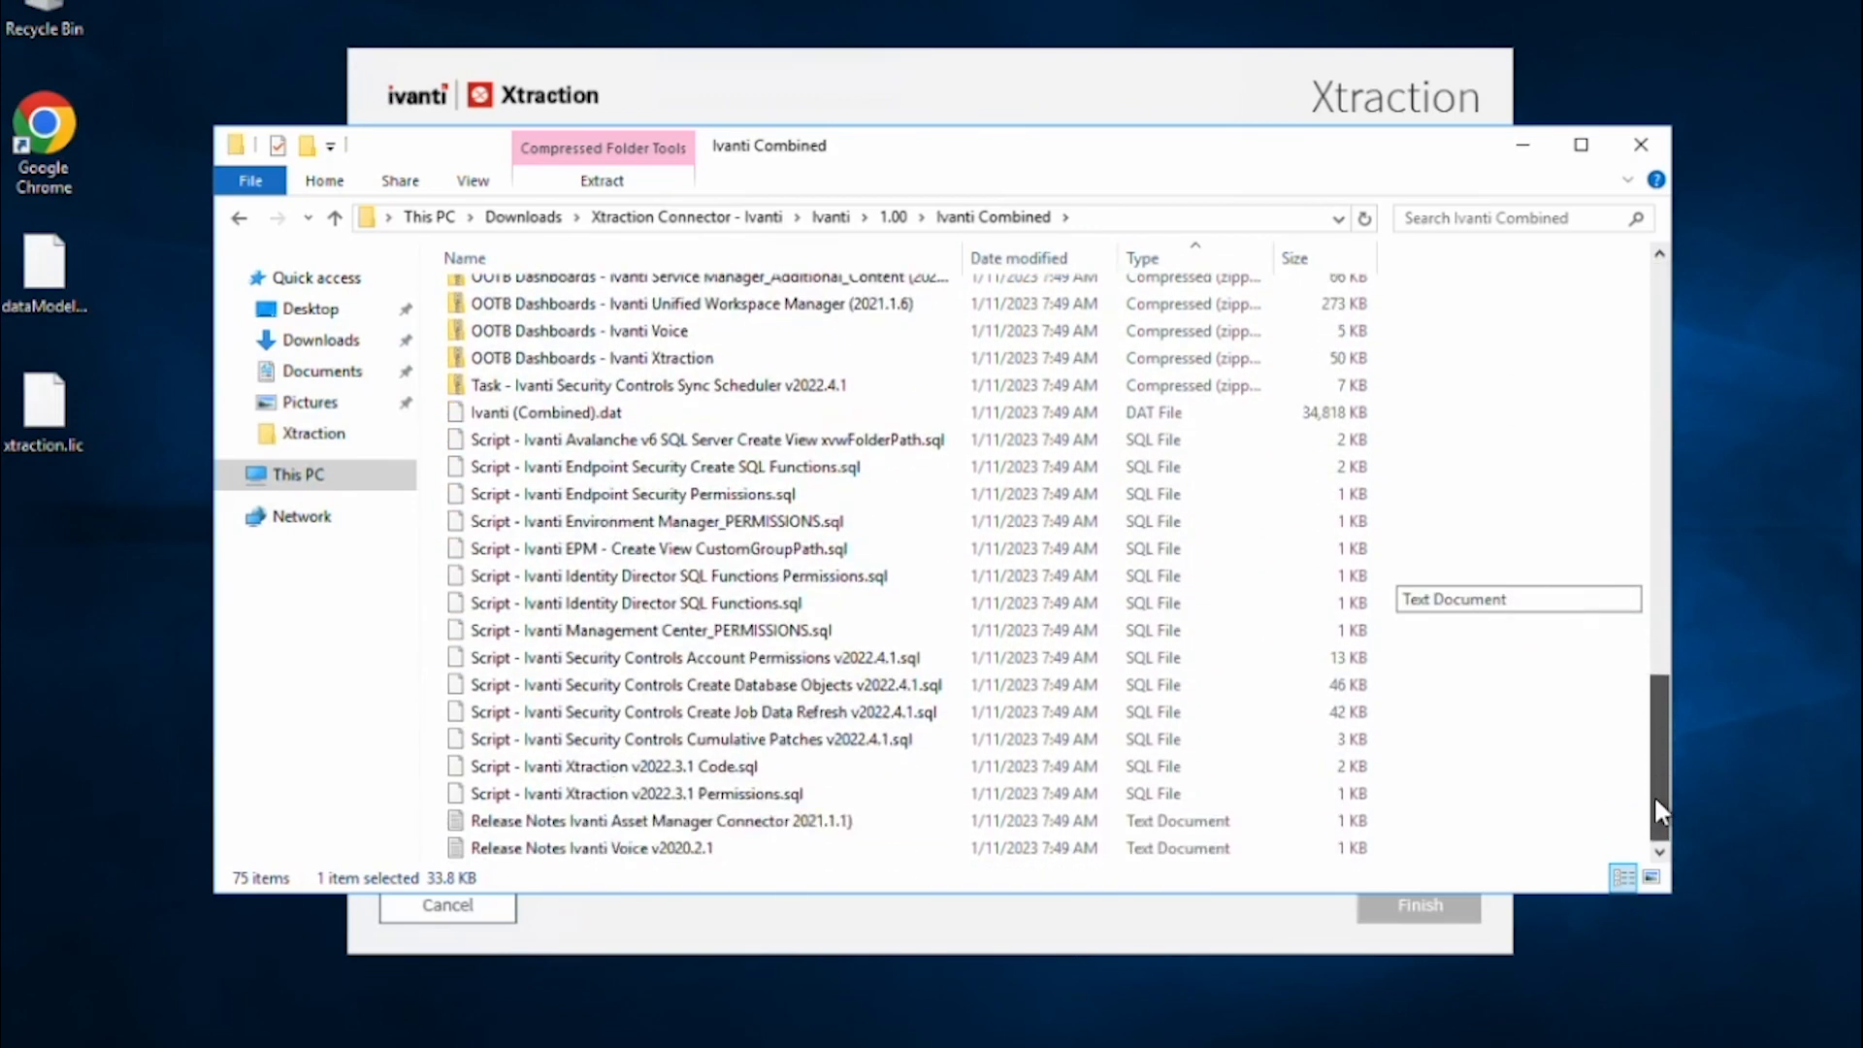
pyautogui.click(543, 413)
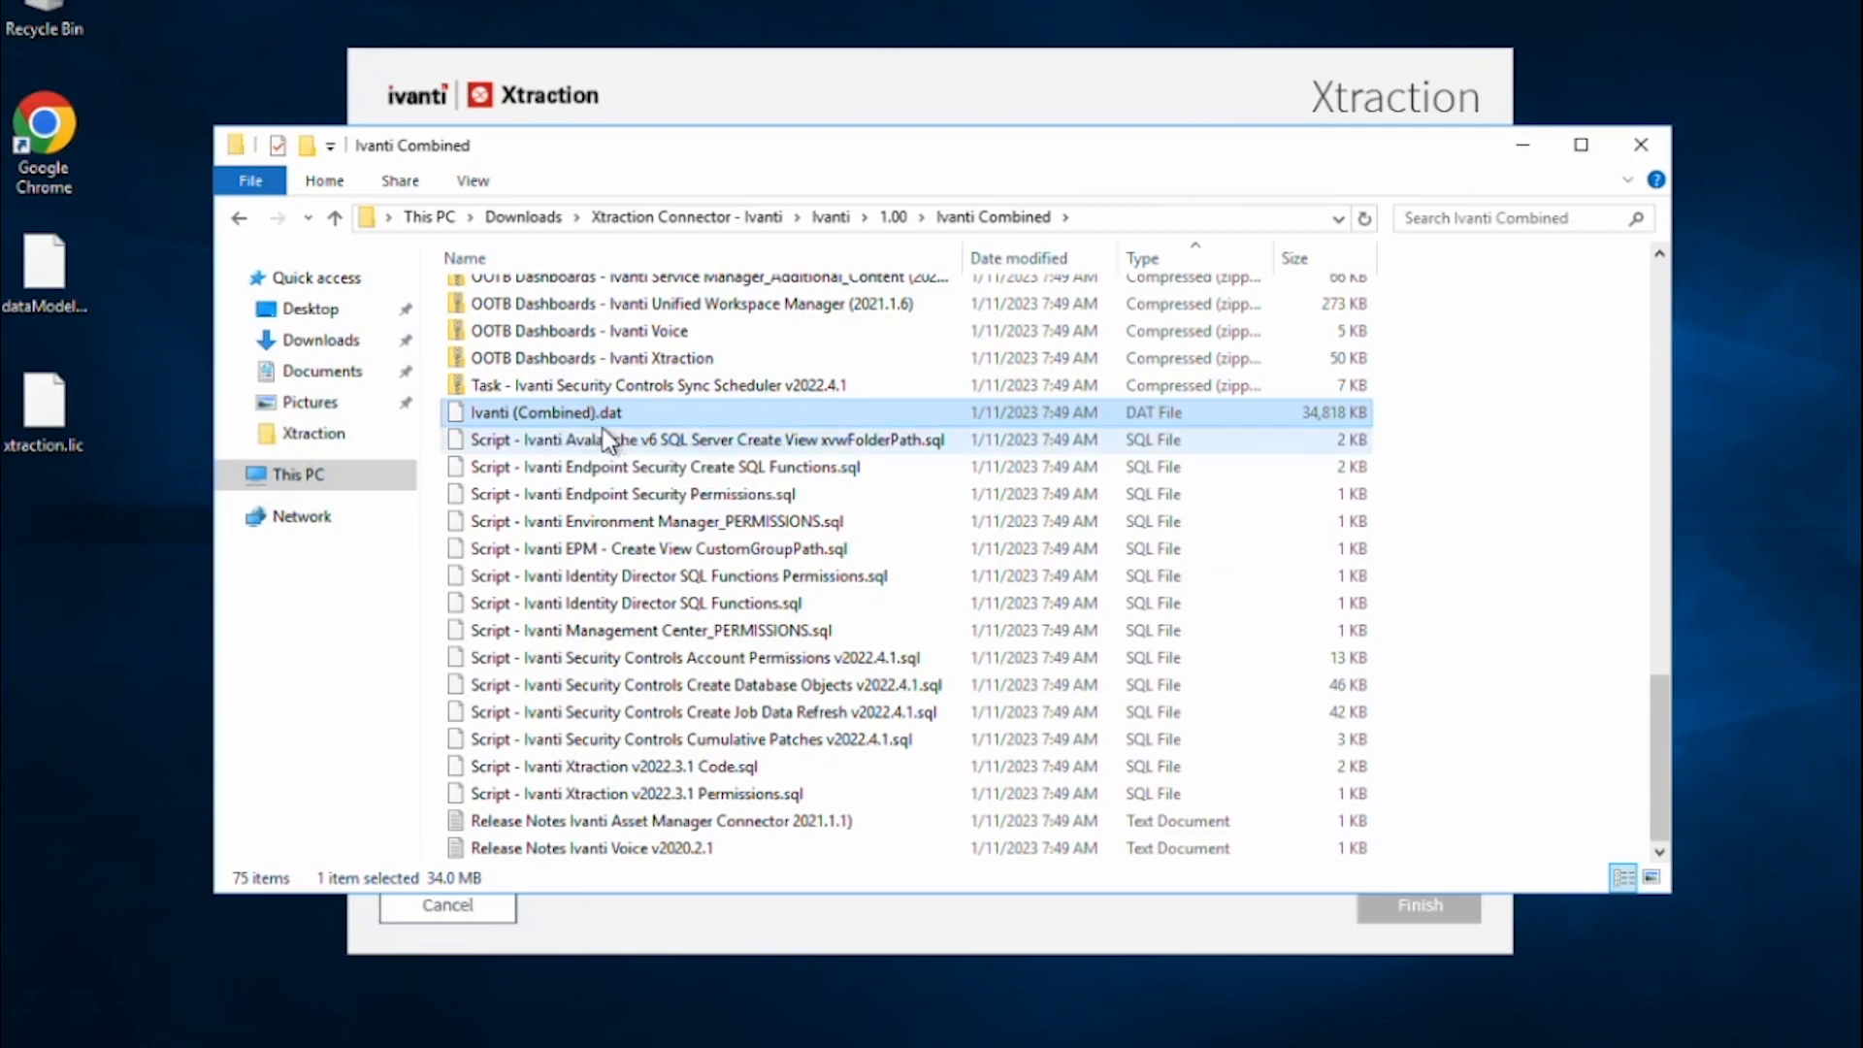
# Review the Security Controls, Asset Manager, Automation Manager and Avalanche zips, then return to Xtraction Settings.
pyautogui.click(722, 383)
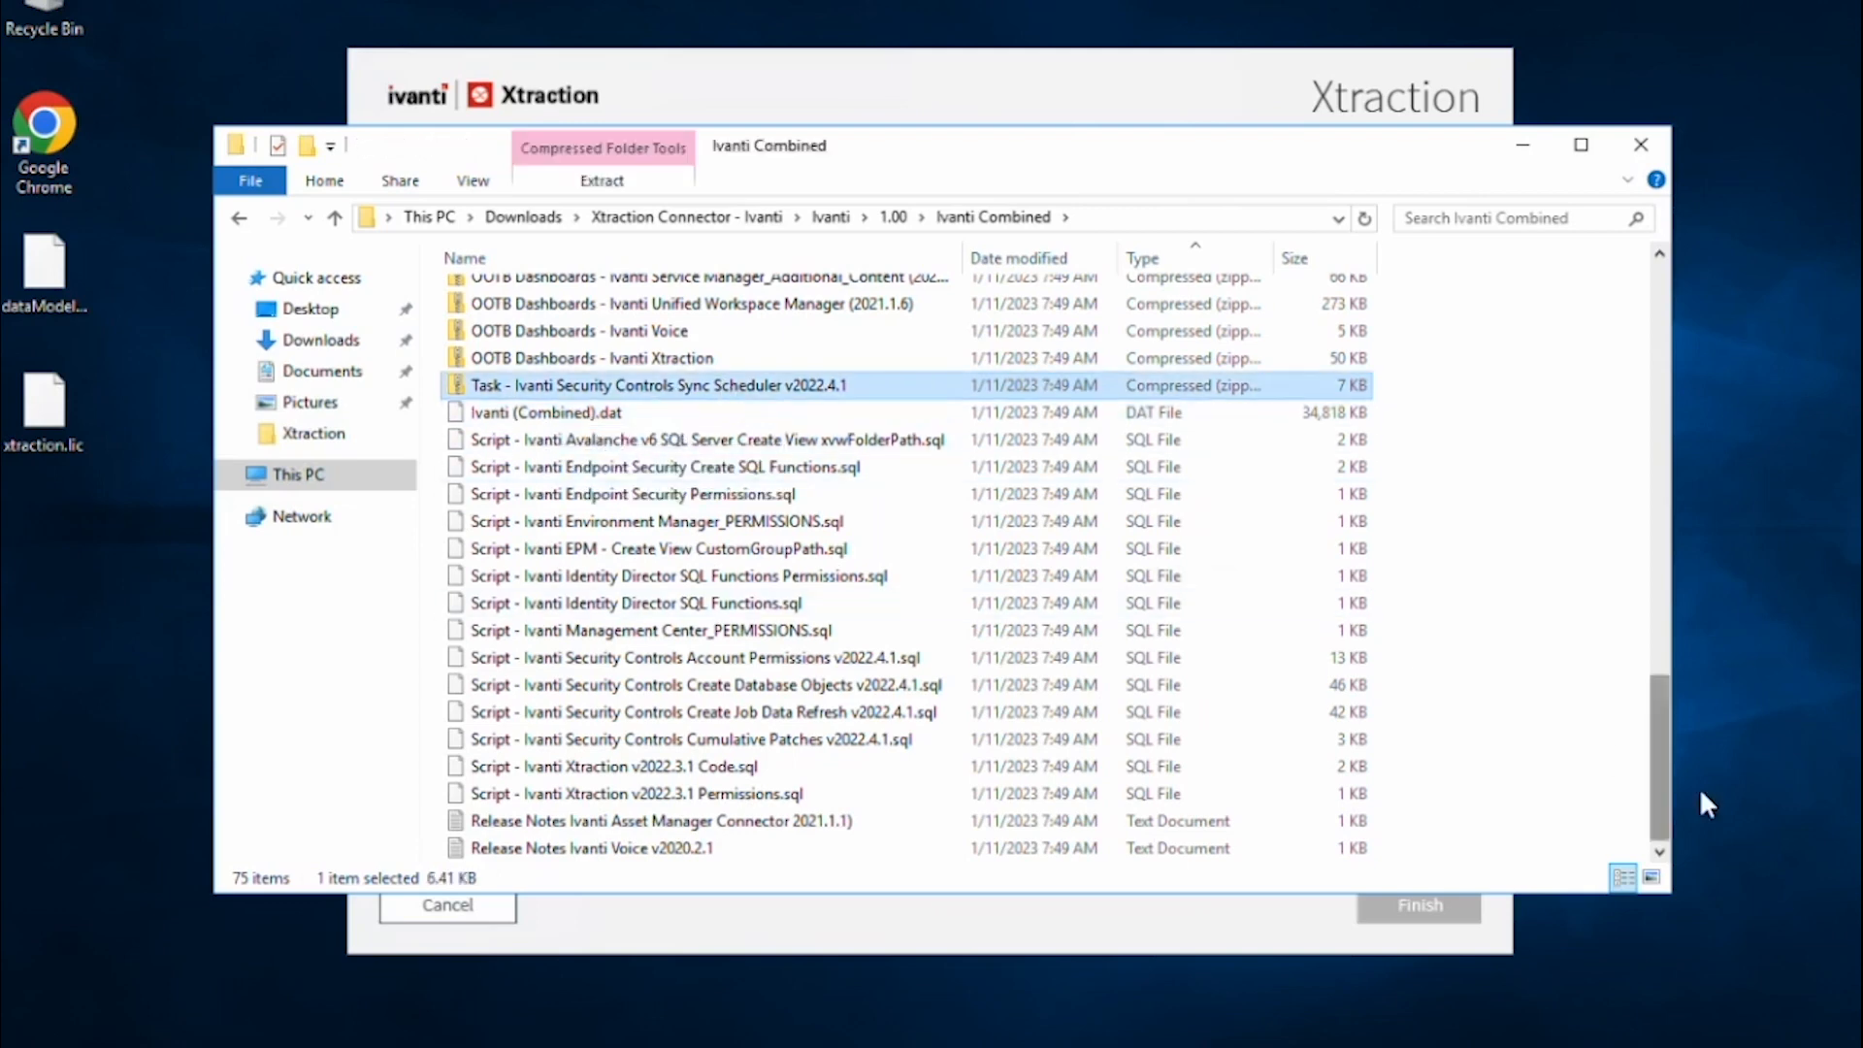
pyautogui.moveTo(1655, 766); pyautogui.dragTo(1666, 612)
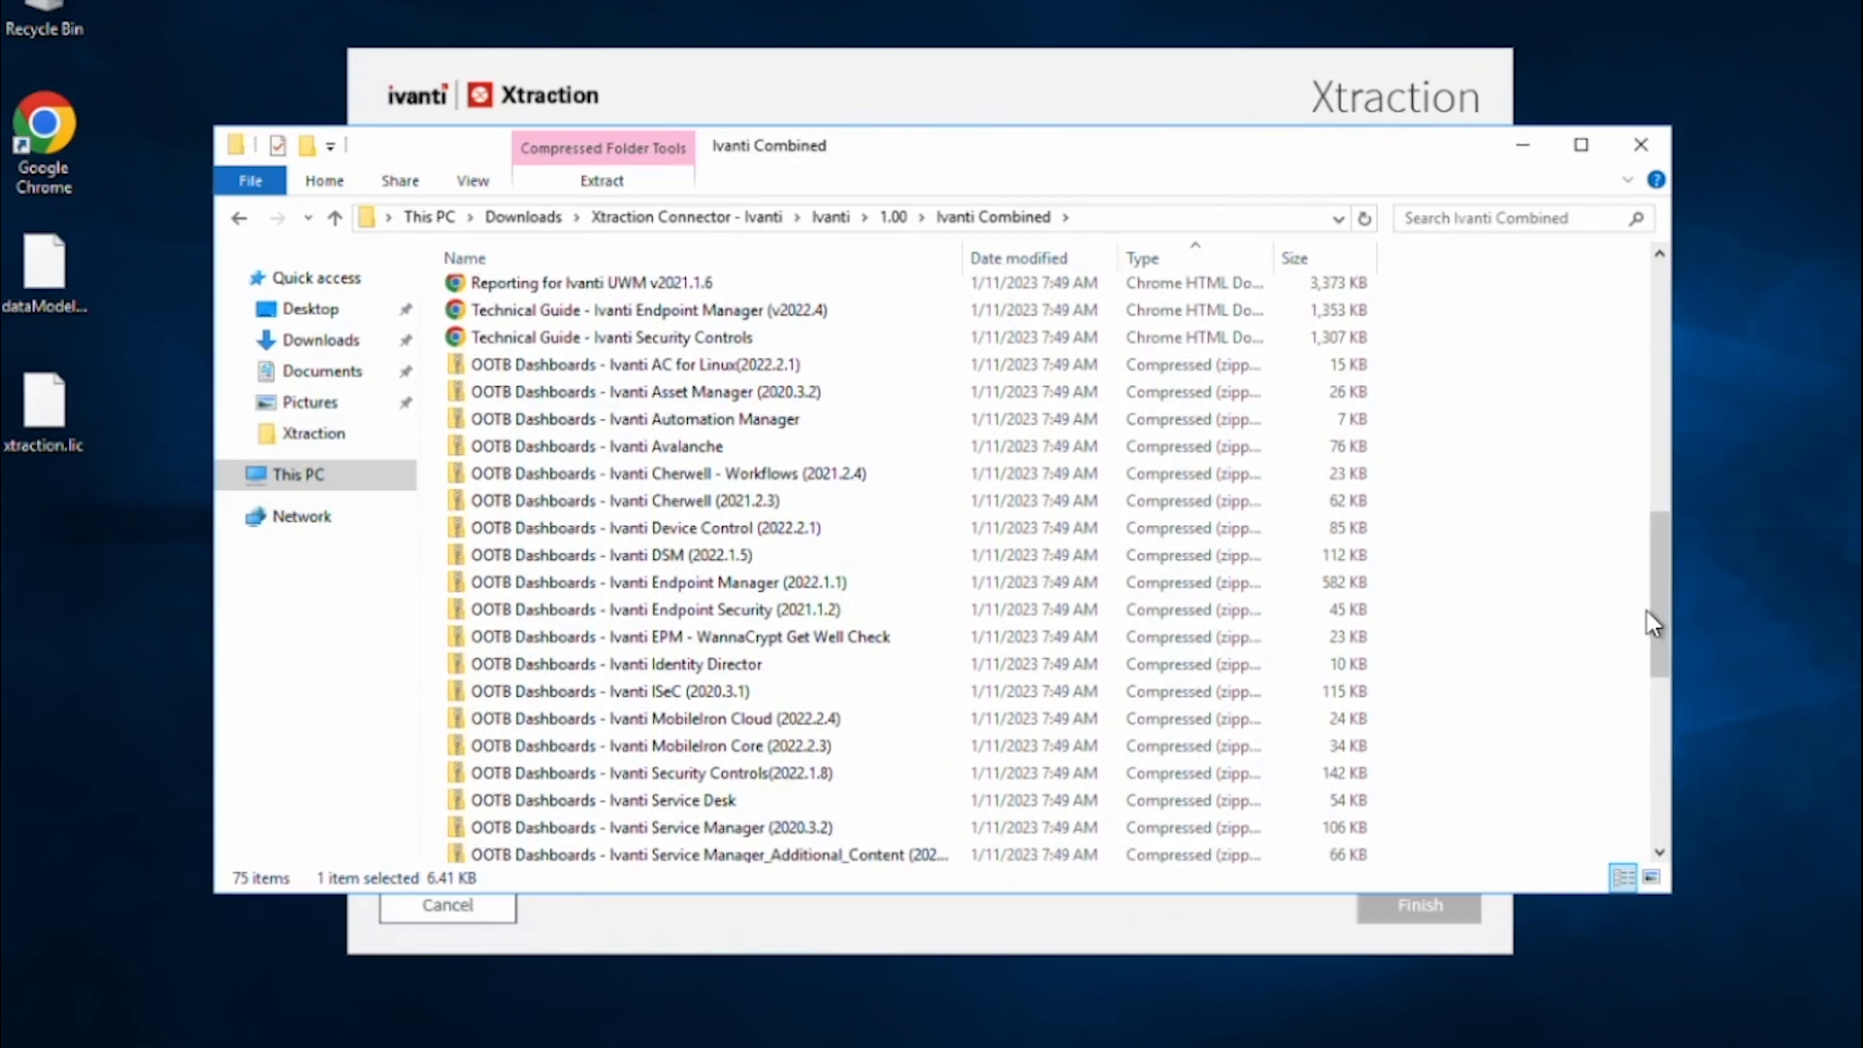
pyautogui.click(755, 392)
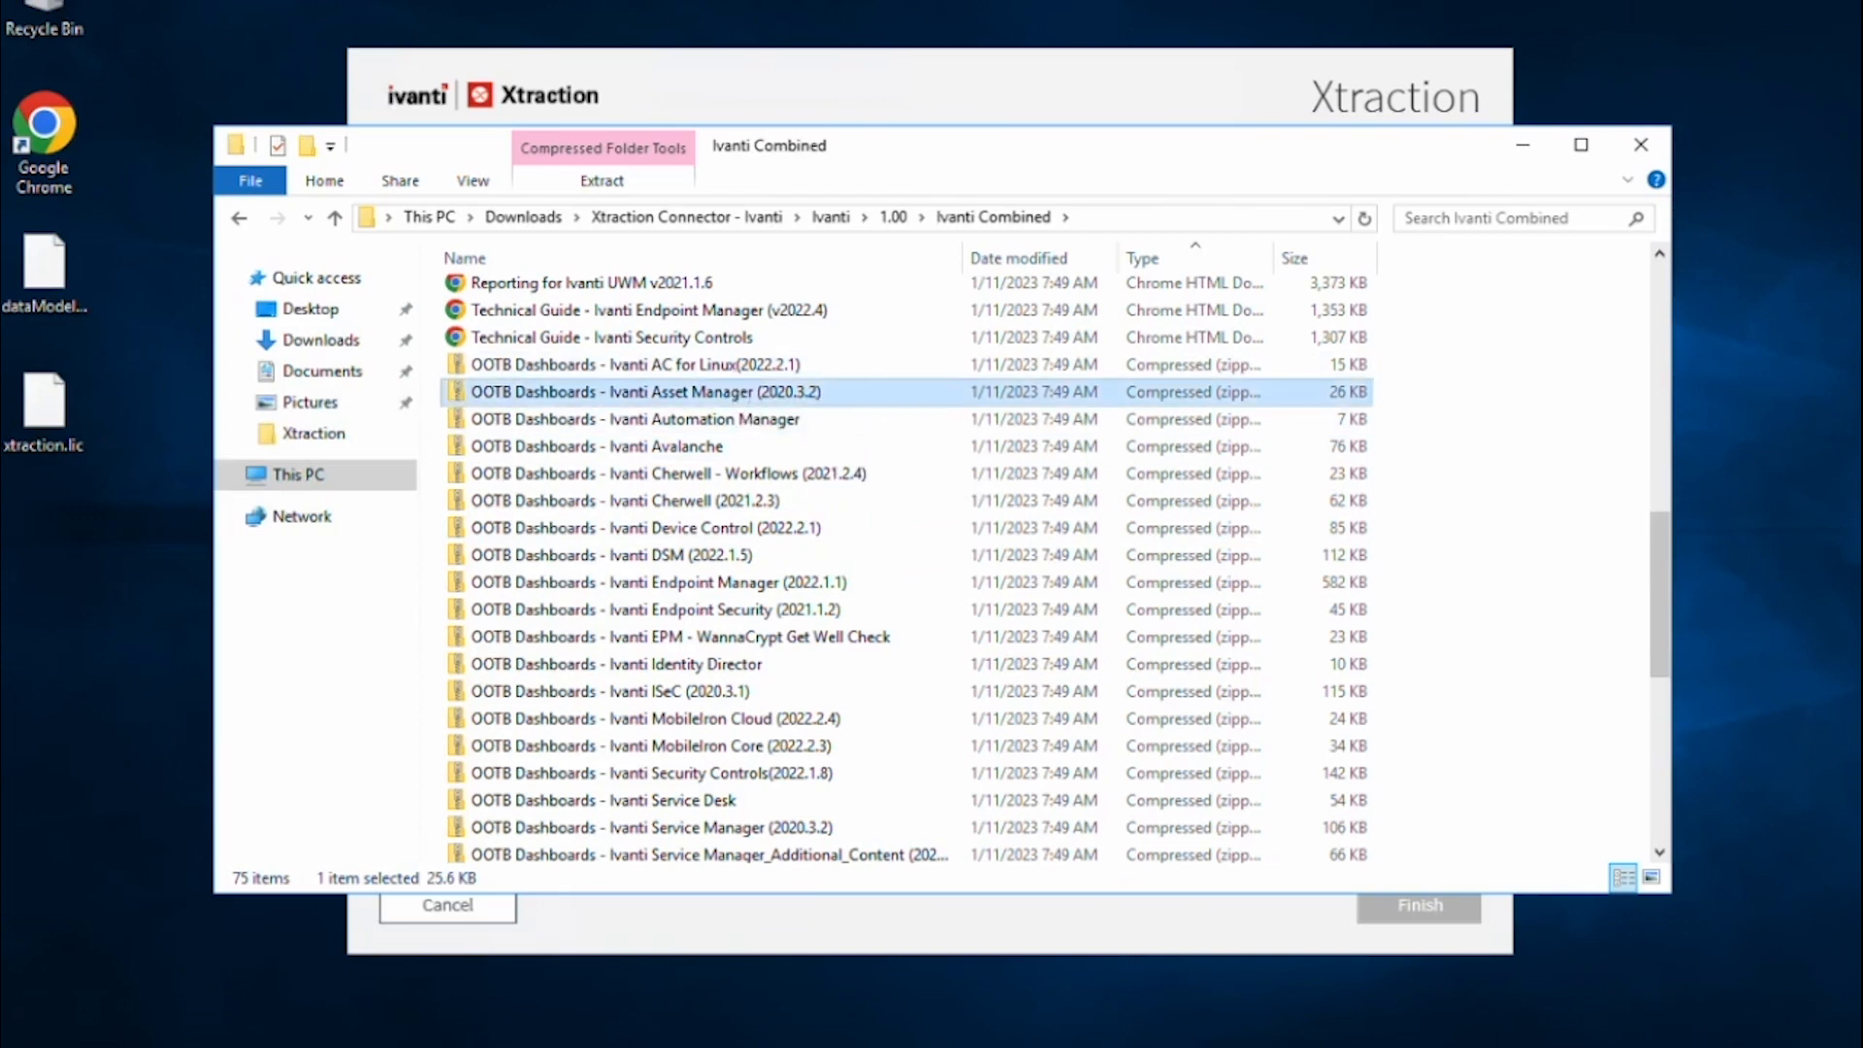
pyautogui.click(742, 419)
pyautogui.click(701, 452)
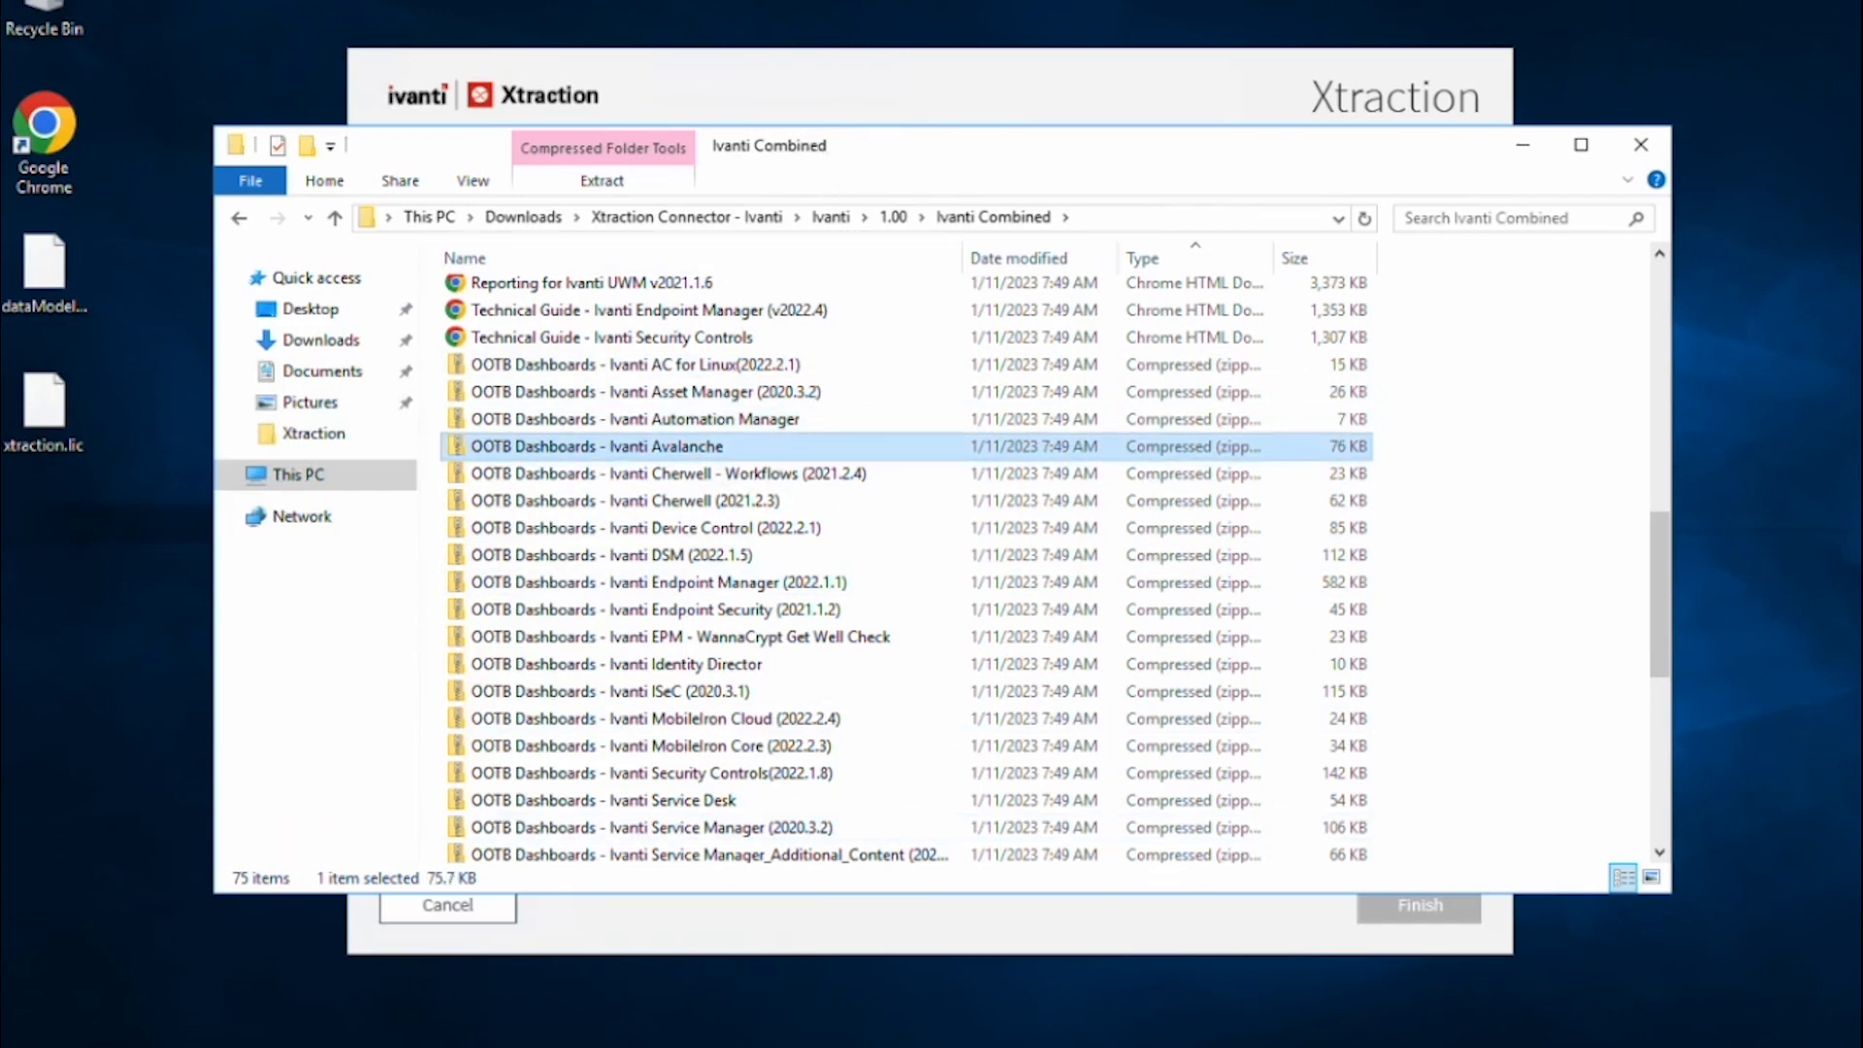
pyautogui.click(411, 1045)
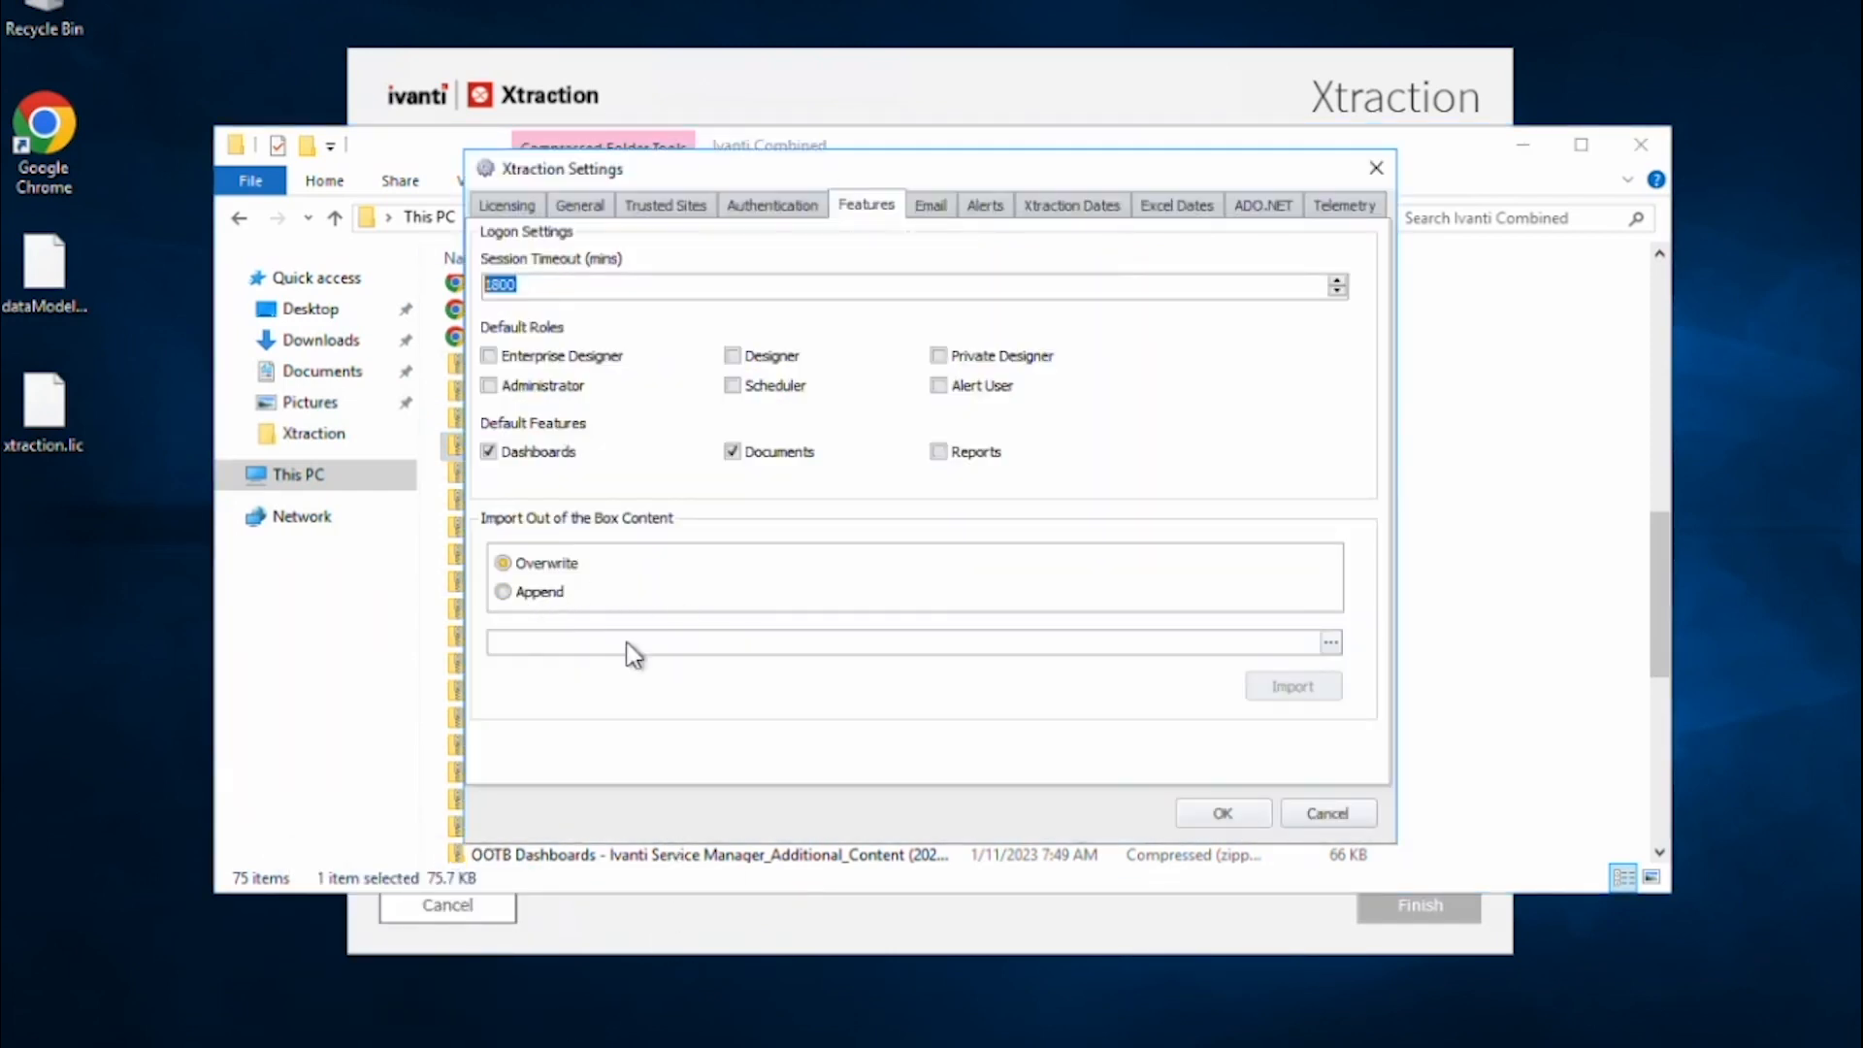
# Select 'OOTB Dashboards - Ivanti Endpoint Manager (2022.1.1)' from the Ivanti Combined folder as the import file.
pyautogui.click(1330, 644)
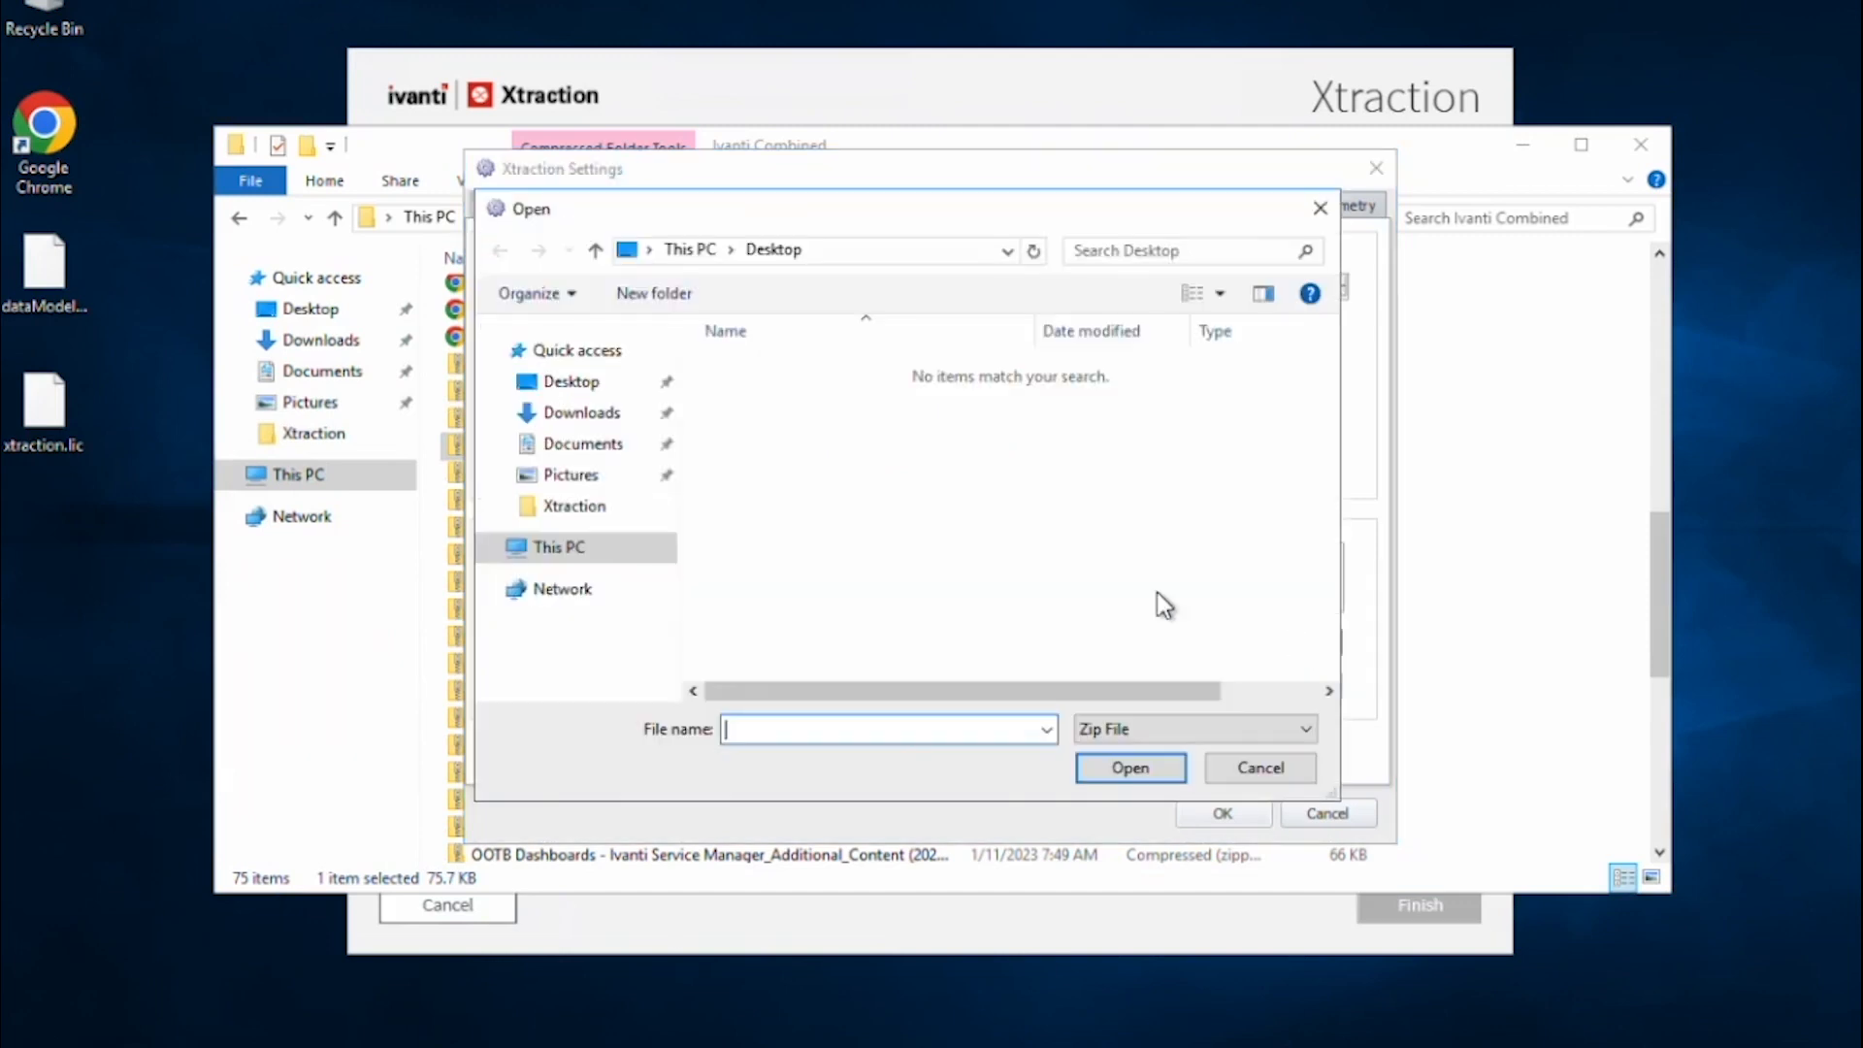
pyautogui.click(582, 415)
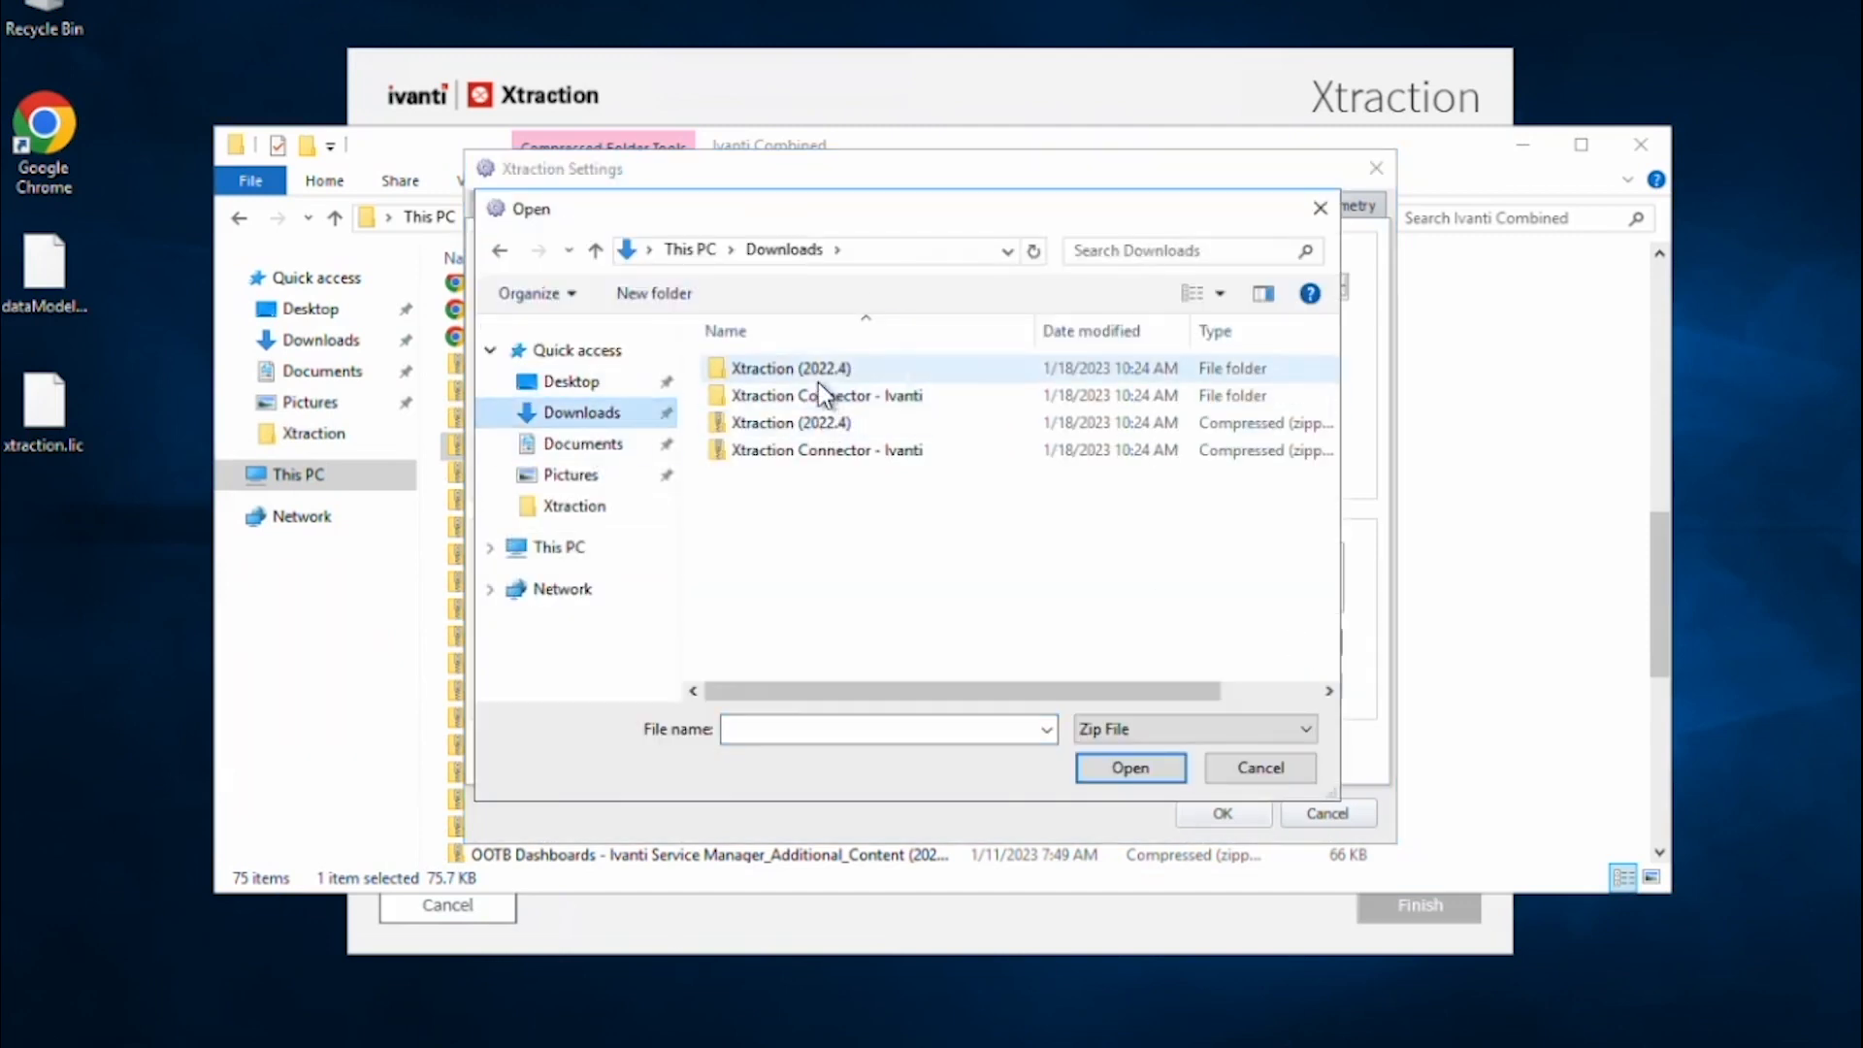
pyautogui.doubleClick(823, 394)
pyautogui.doubleClick(760, 373)
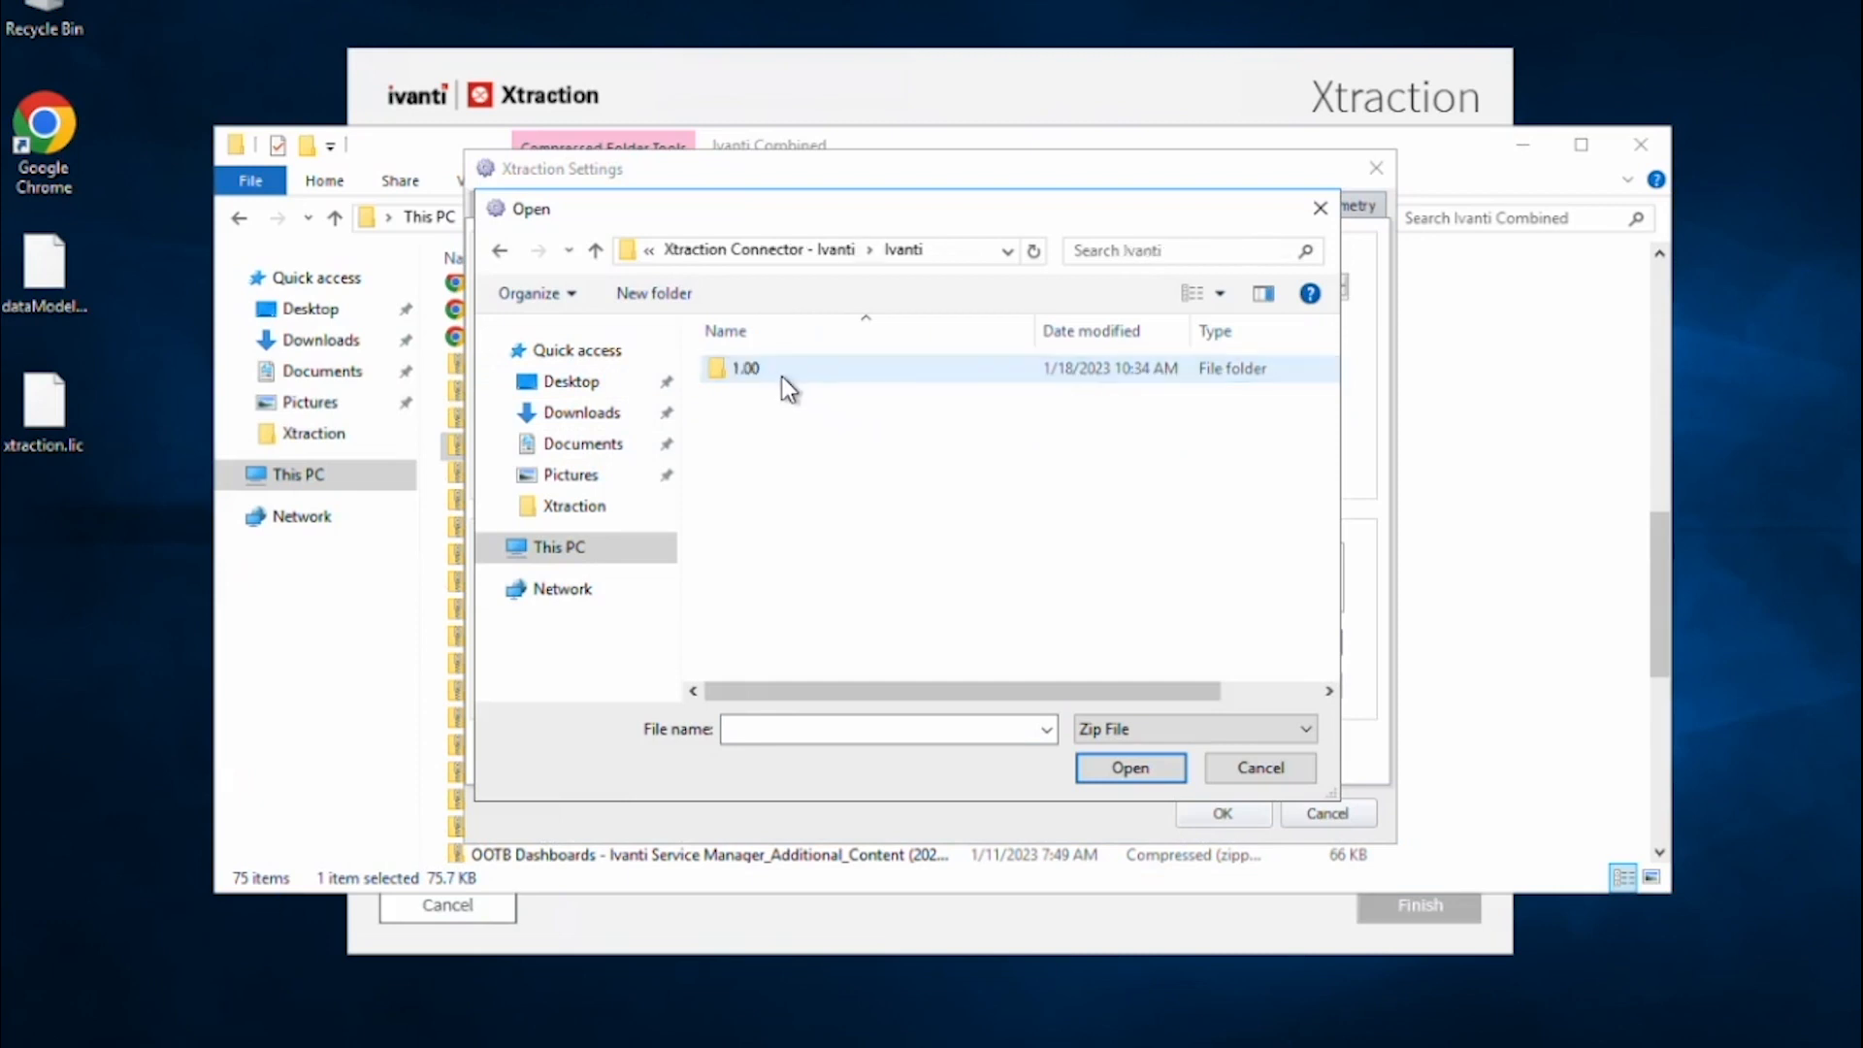
pyautogui.doubleClick(784, 376)
pyautogui.doubleClick(821, 376)
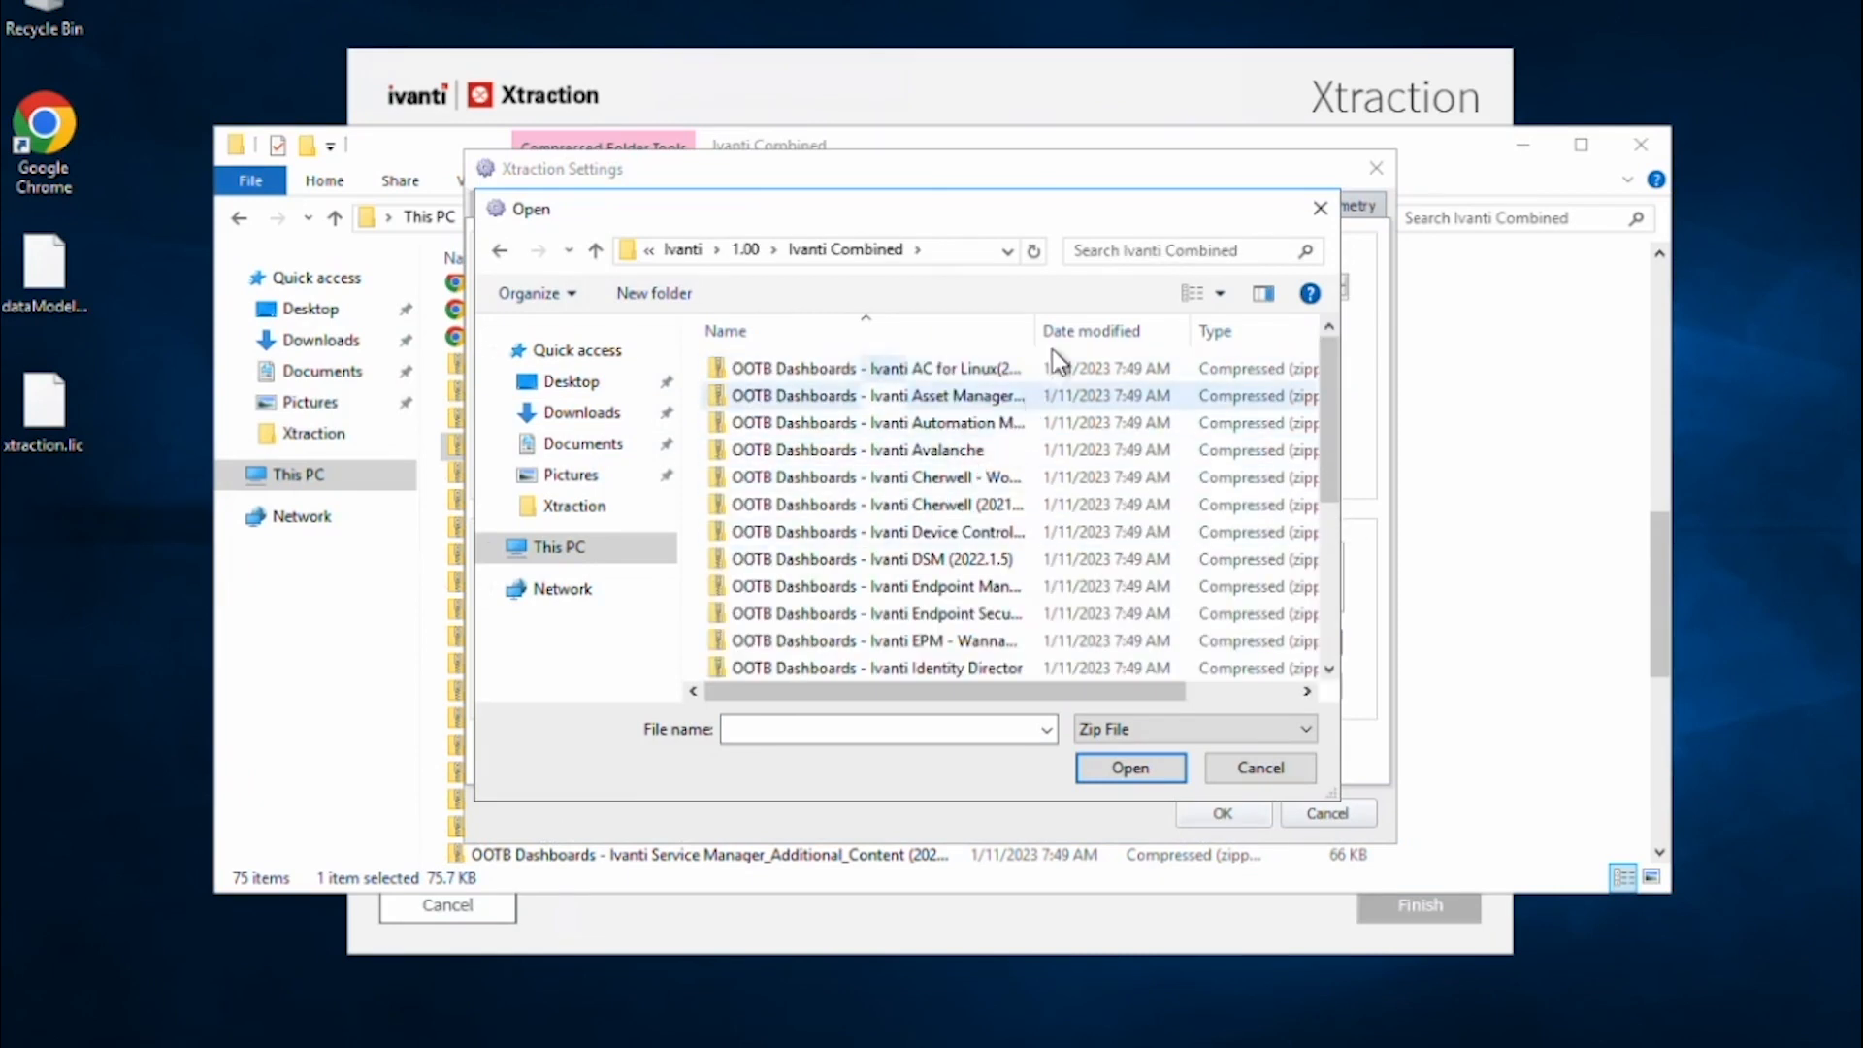
pyautogui.moveTo(1036, 333); pyautogui.dragTo(1203, 335)
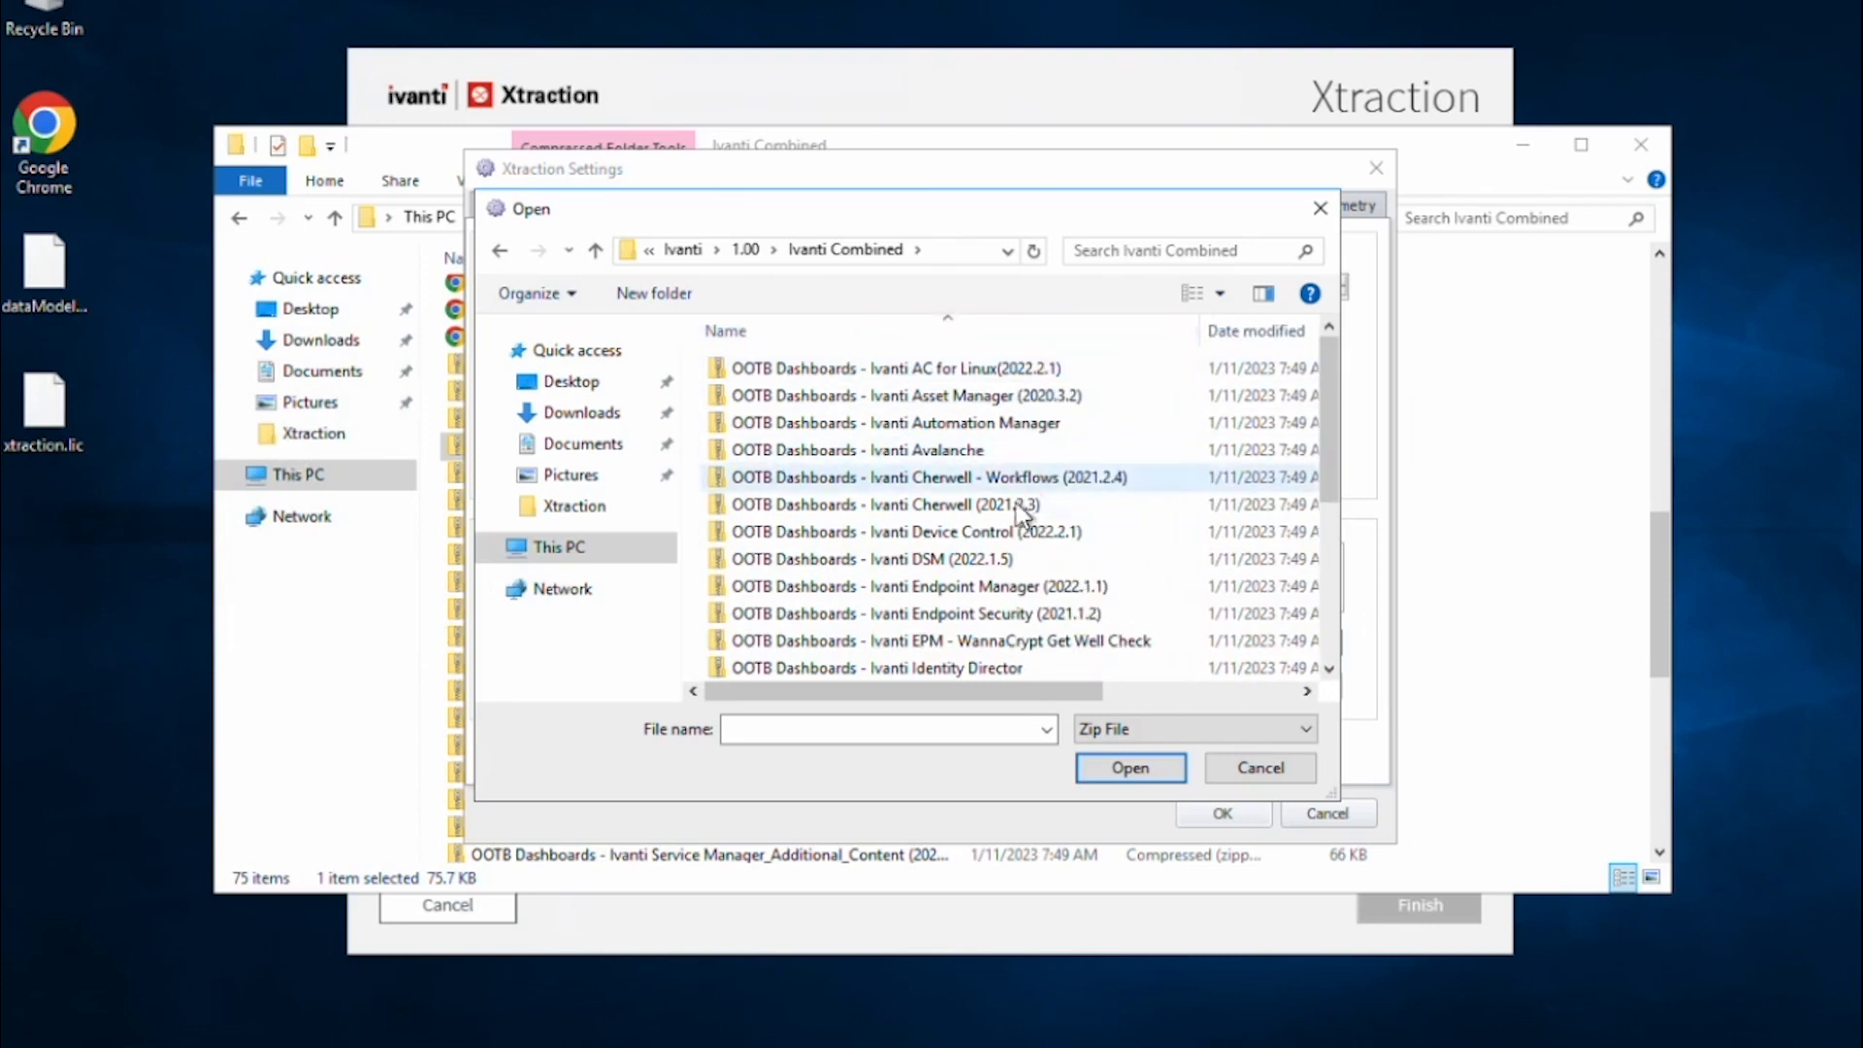
pyautogui.click(1018, 596)
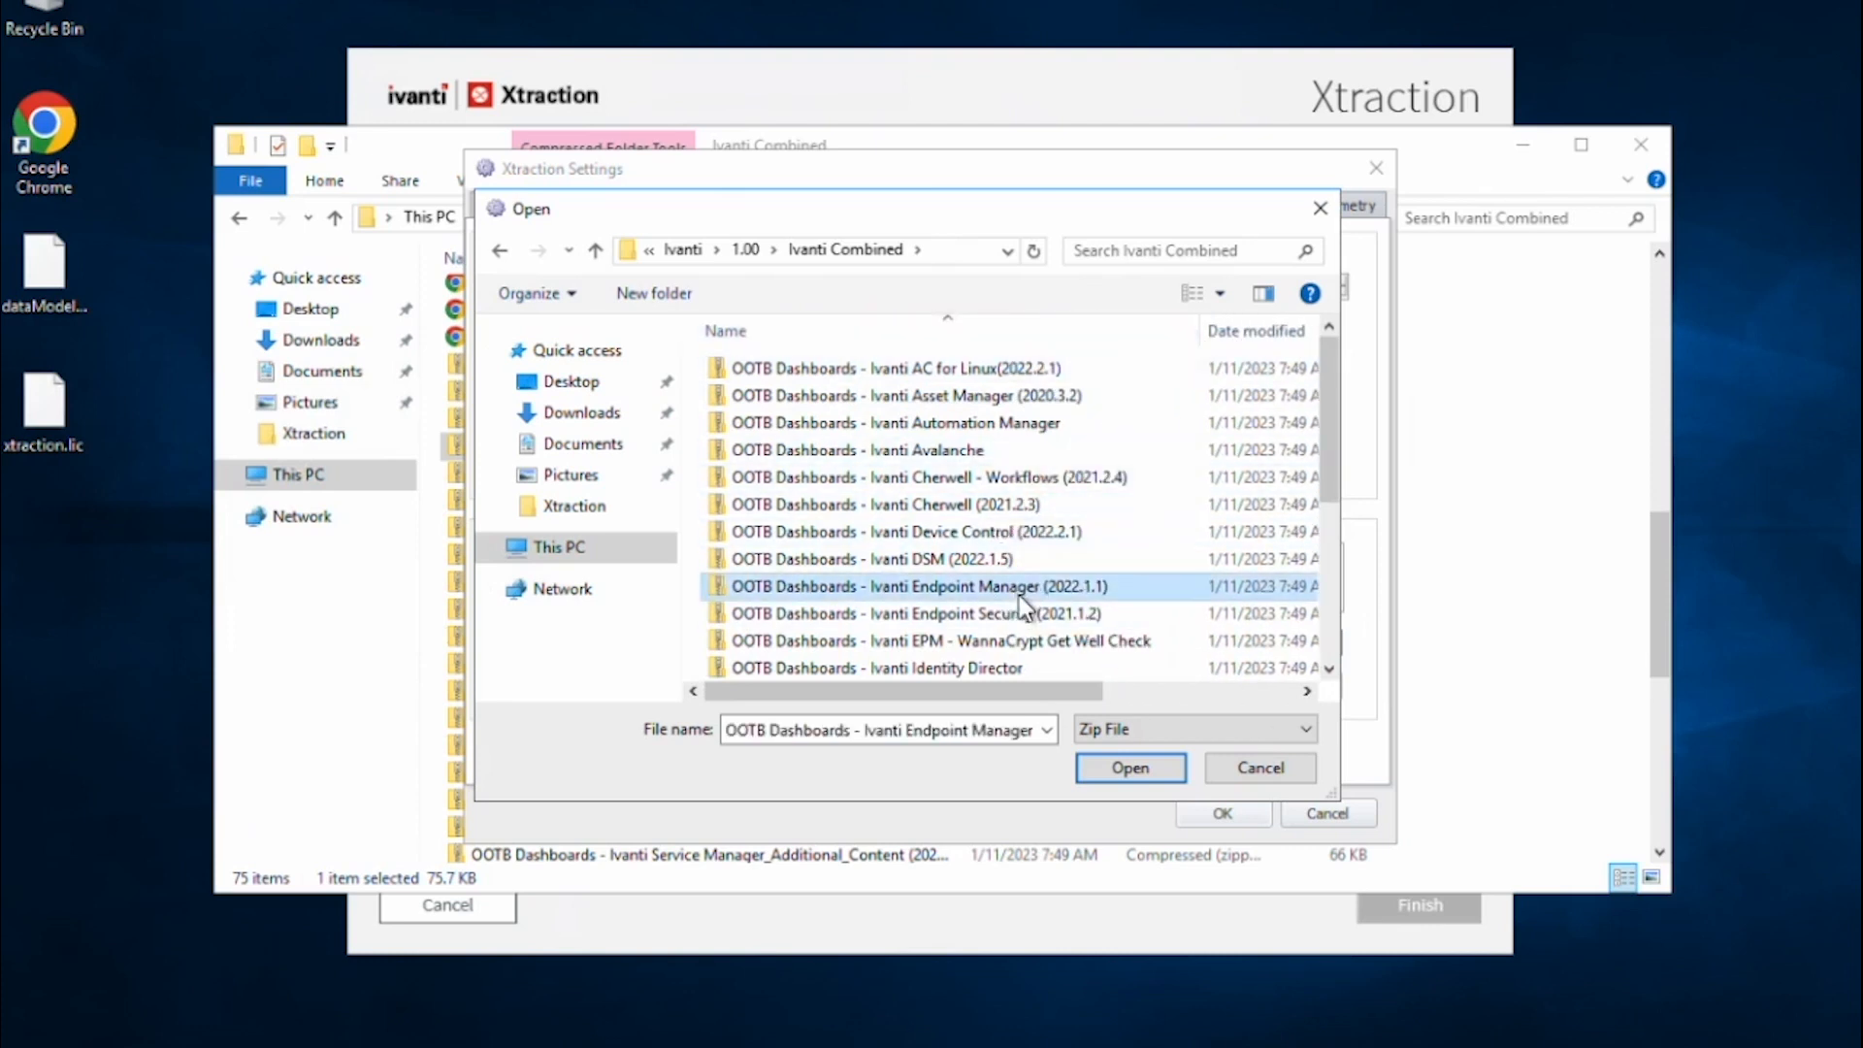
pyautogui.click(1127, 772)
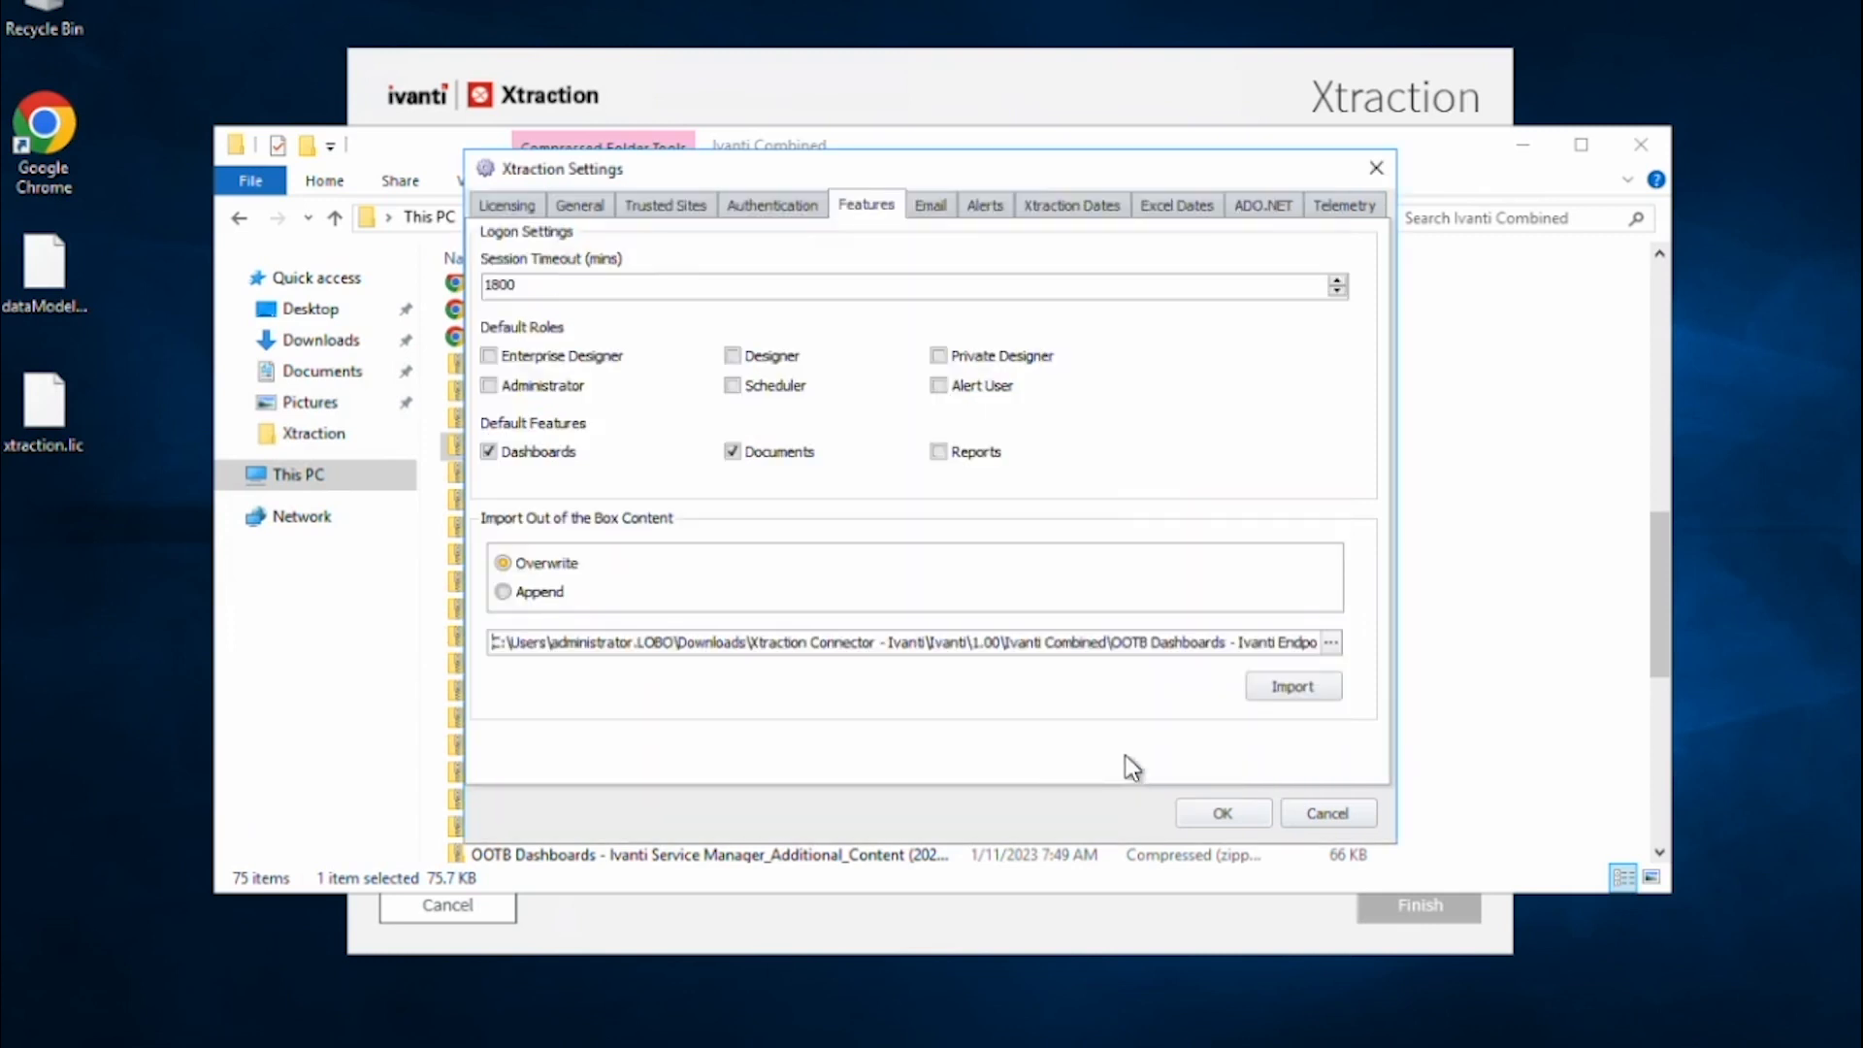
# Set the import mode to Append and import the Endpoint Manager dashboards zip.
pyautogui.click(532, 594)
pyautogui.click(510, 569)
pyautogui.click(503, 591)
pyautogui.click(1299, 689)
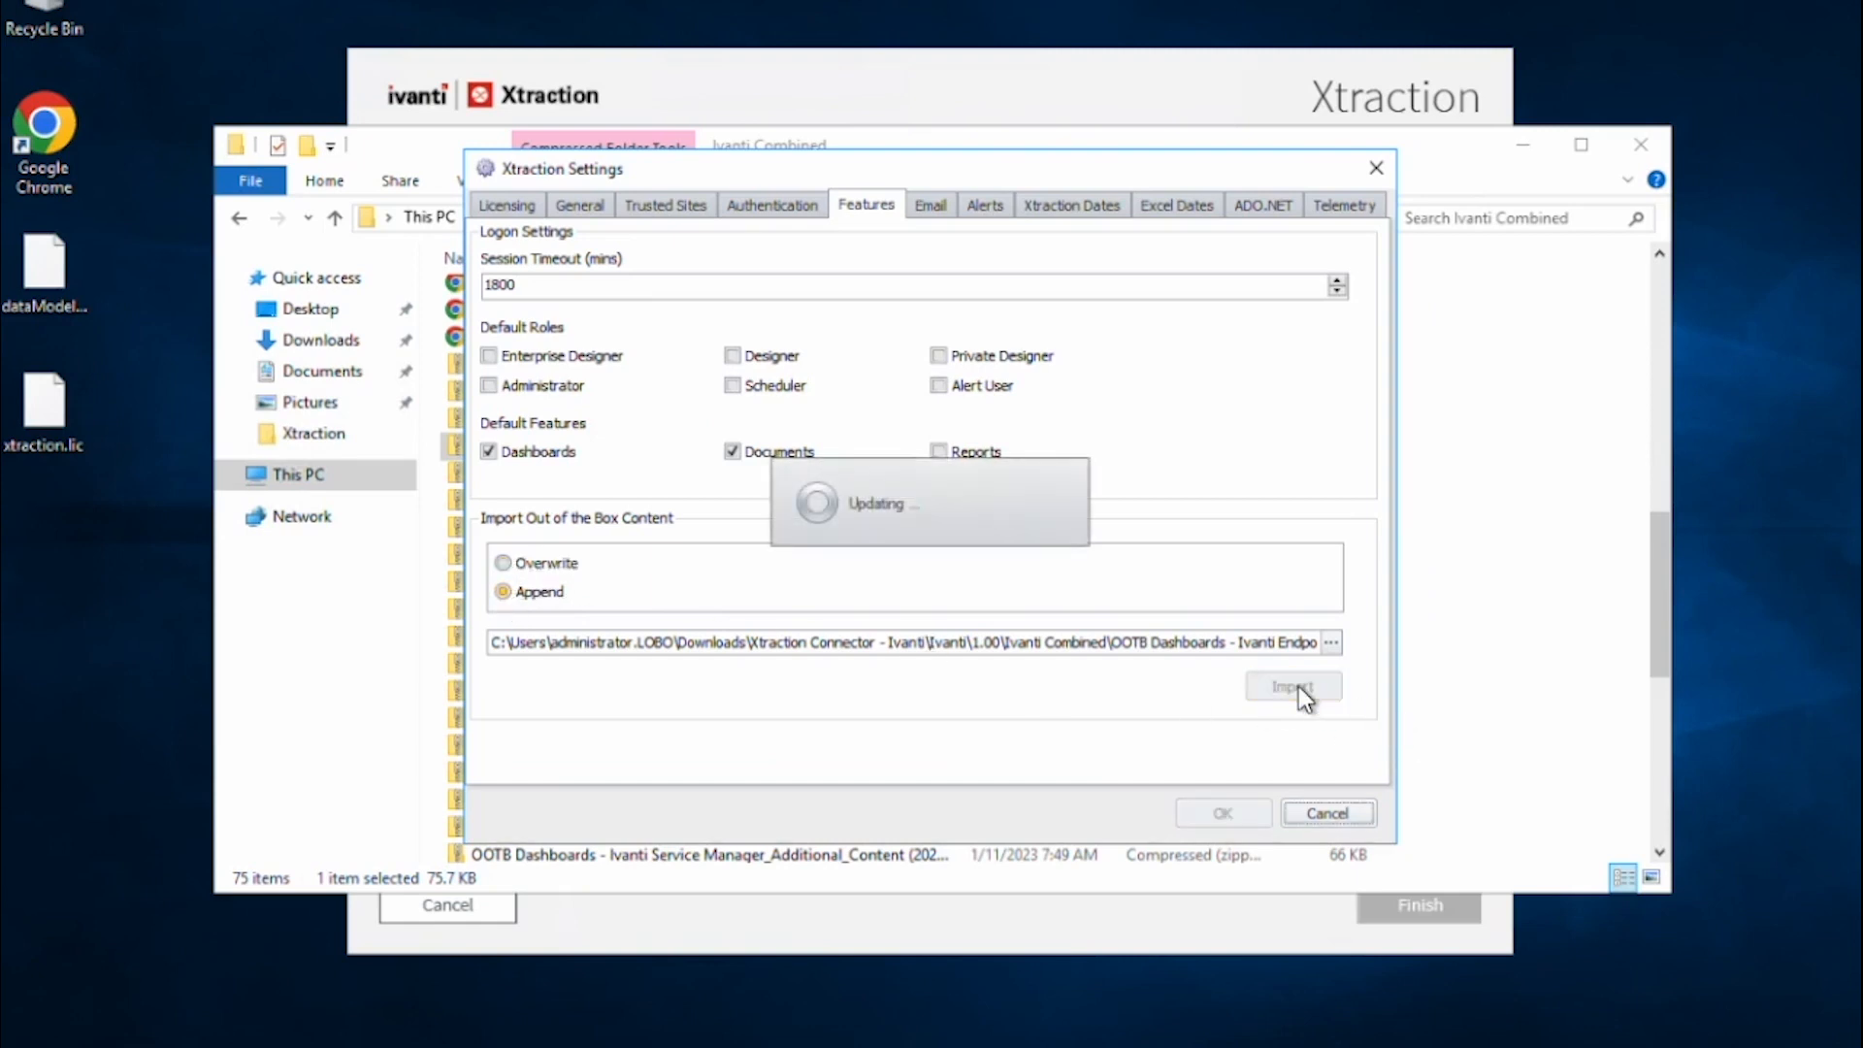
# Import the Ivanti Service Manager (2020.3.2) dashboards zip into Xtraction.
pyautogui.click(1332, 643)
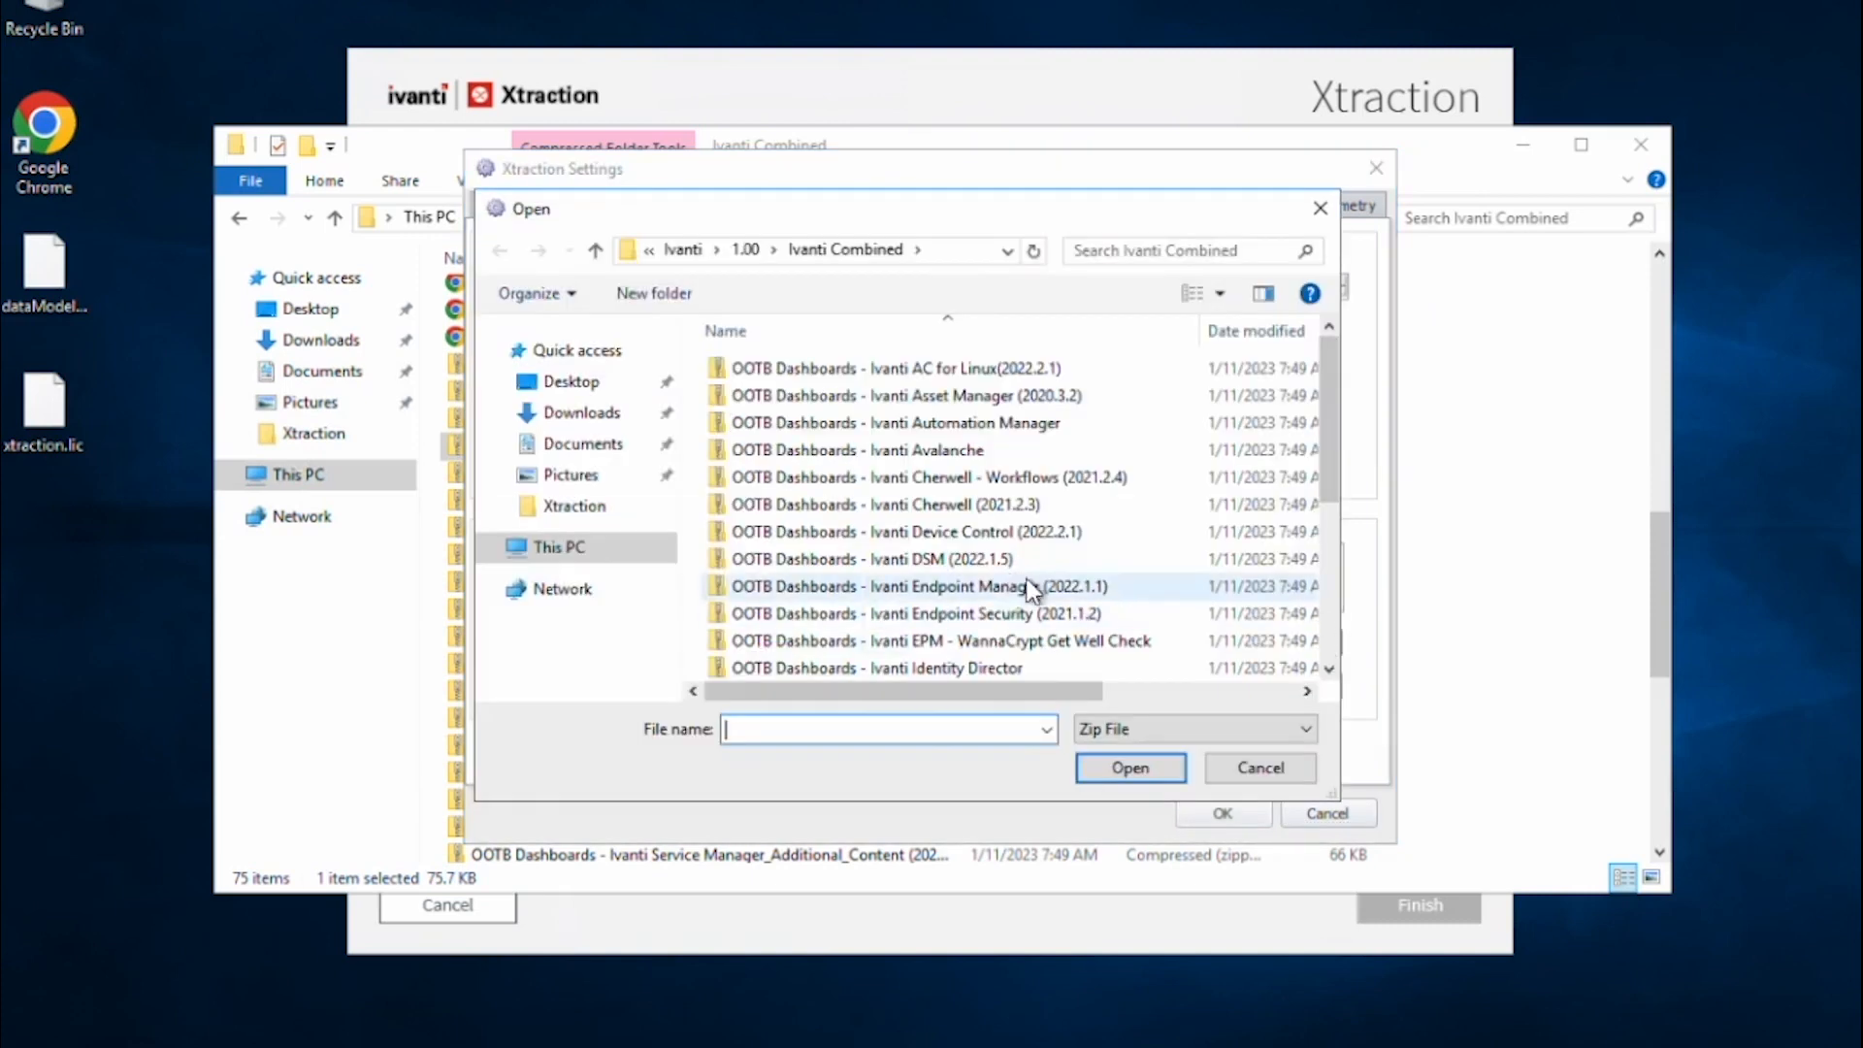
pyautogui.click(1068, 587)
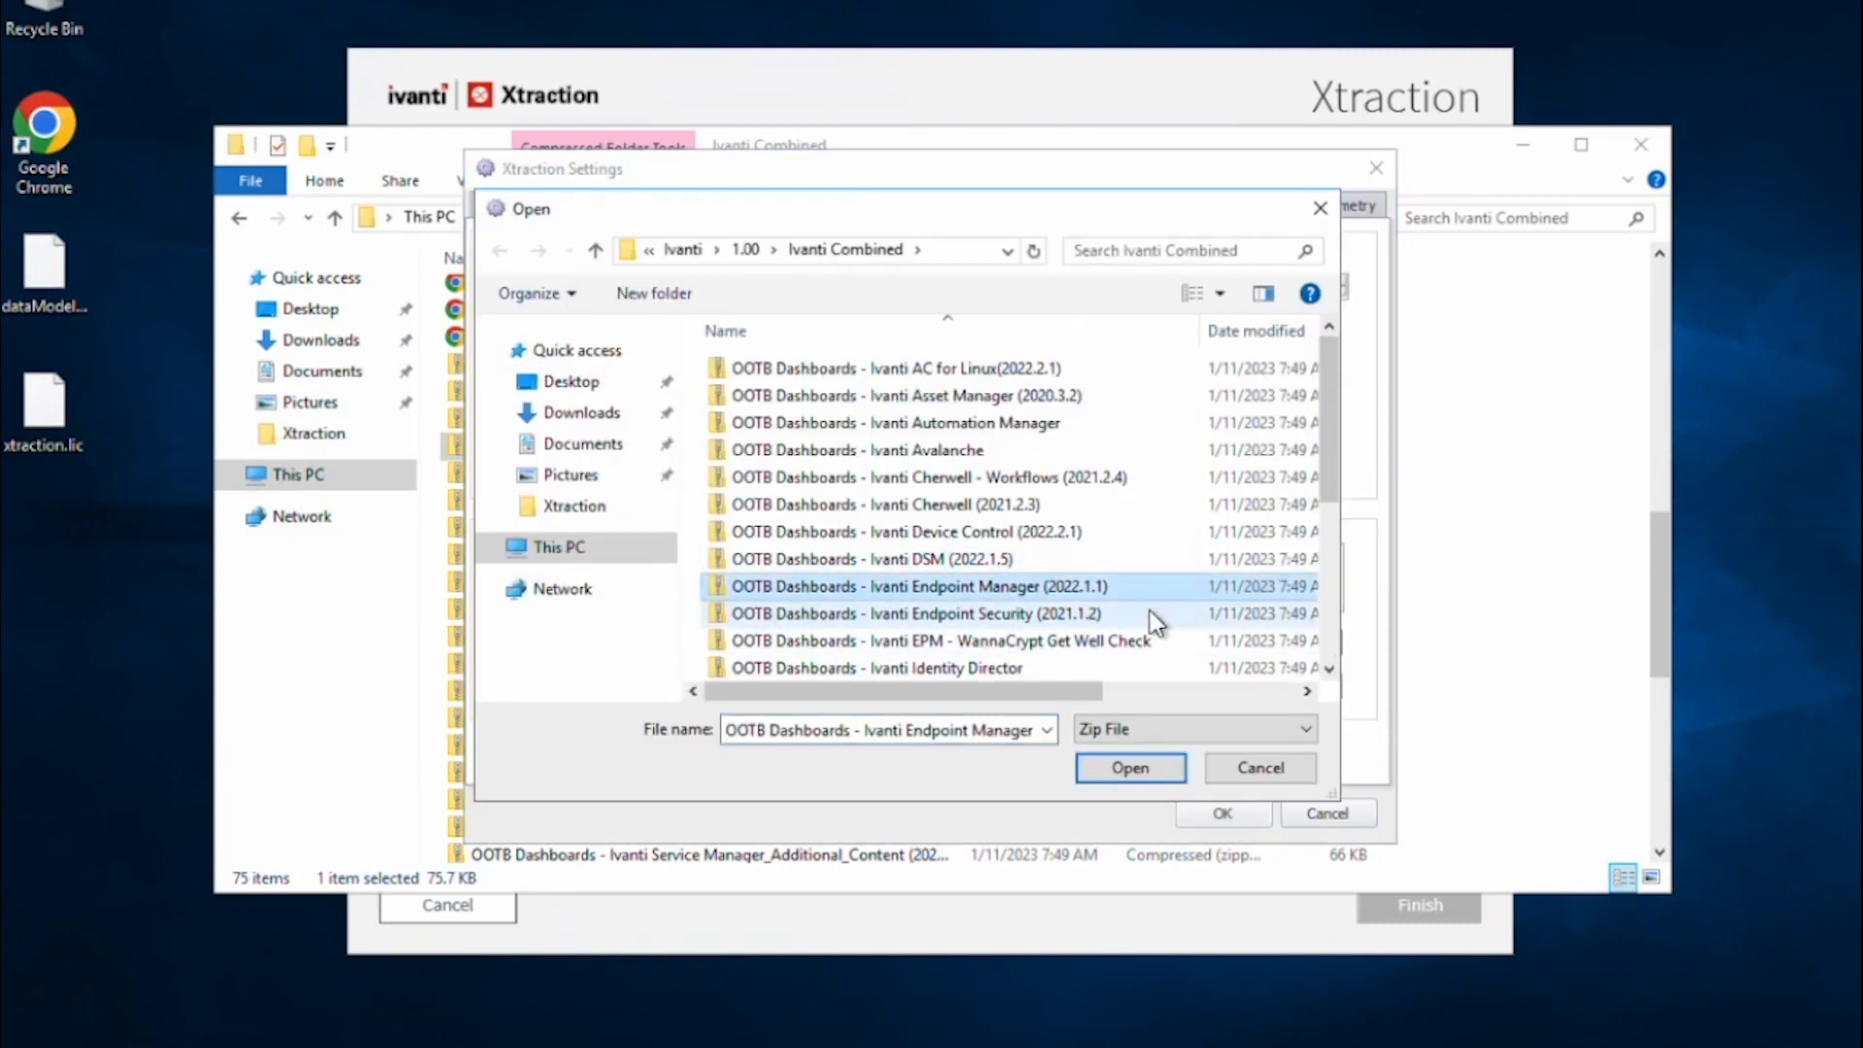
pyautogui.moveTo(1338, 449); pyautogui.dragTo(1337, 562)
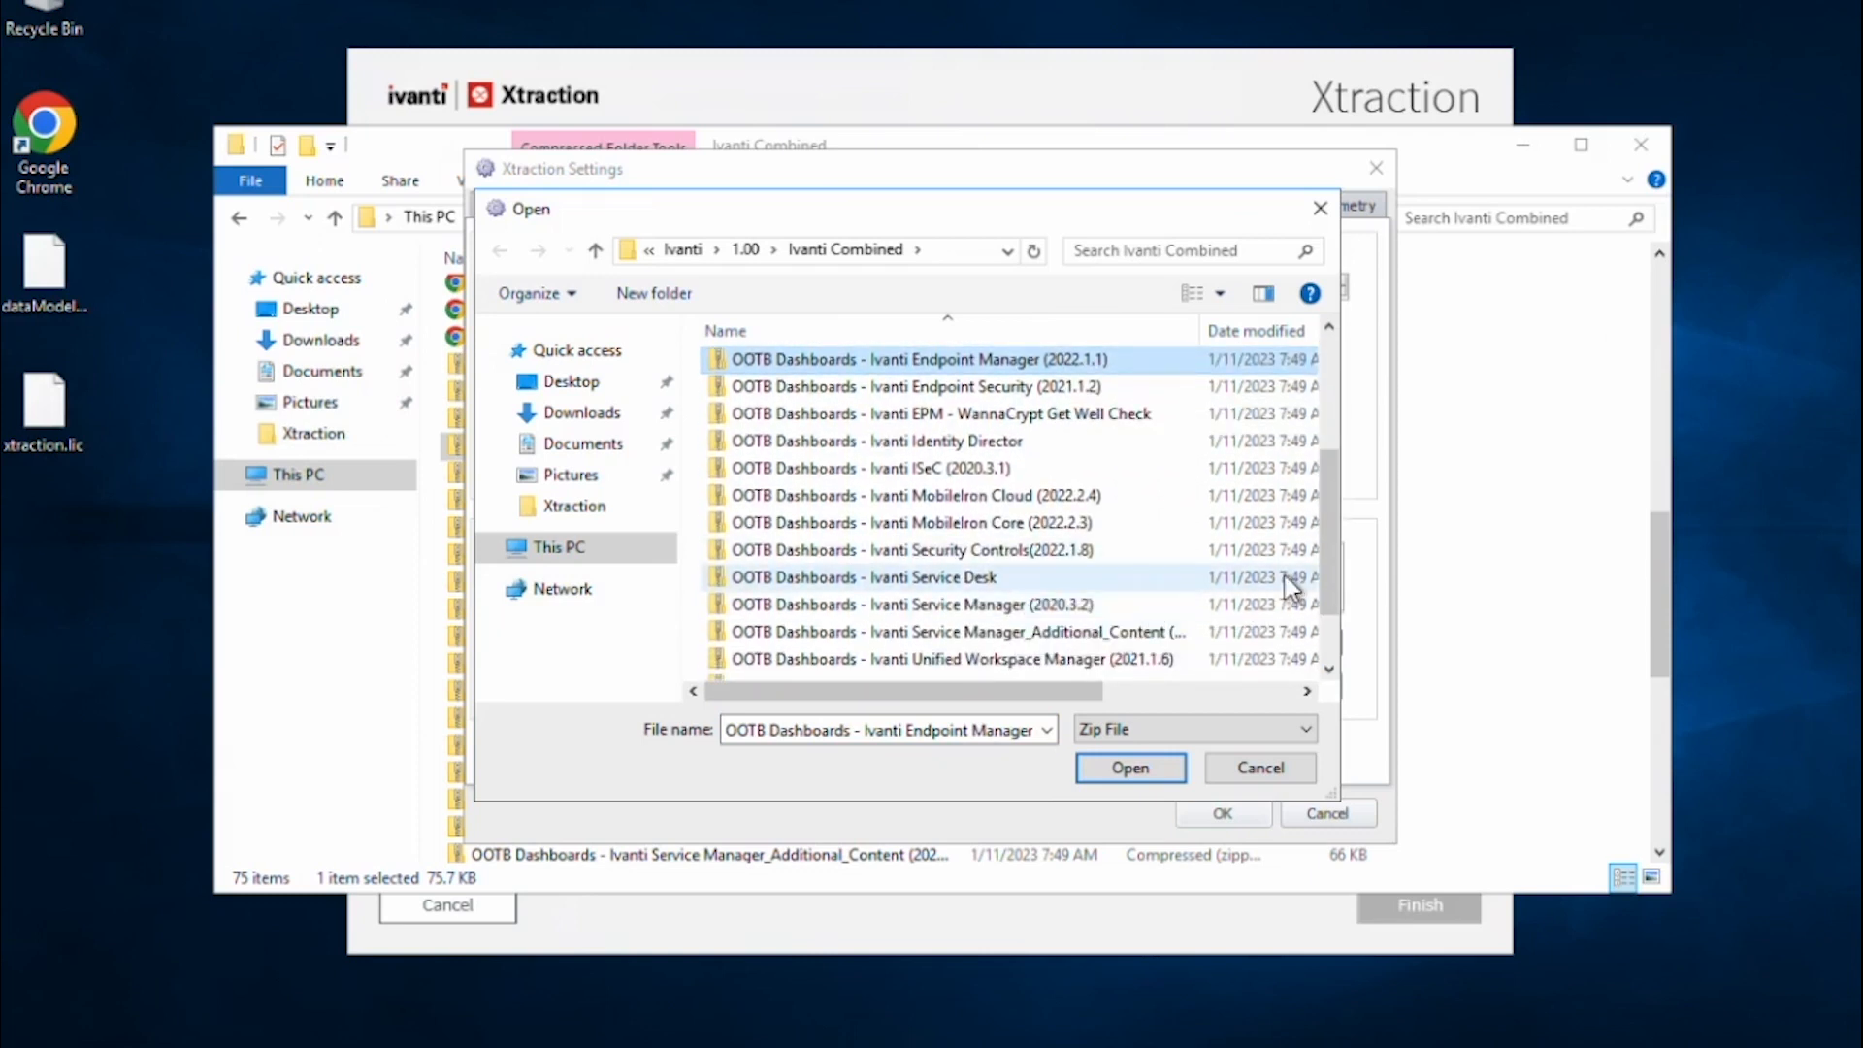
pyautogui.moveTo(1330, 516); pyautogui.dragTo(1326, 568)
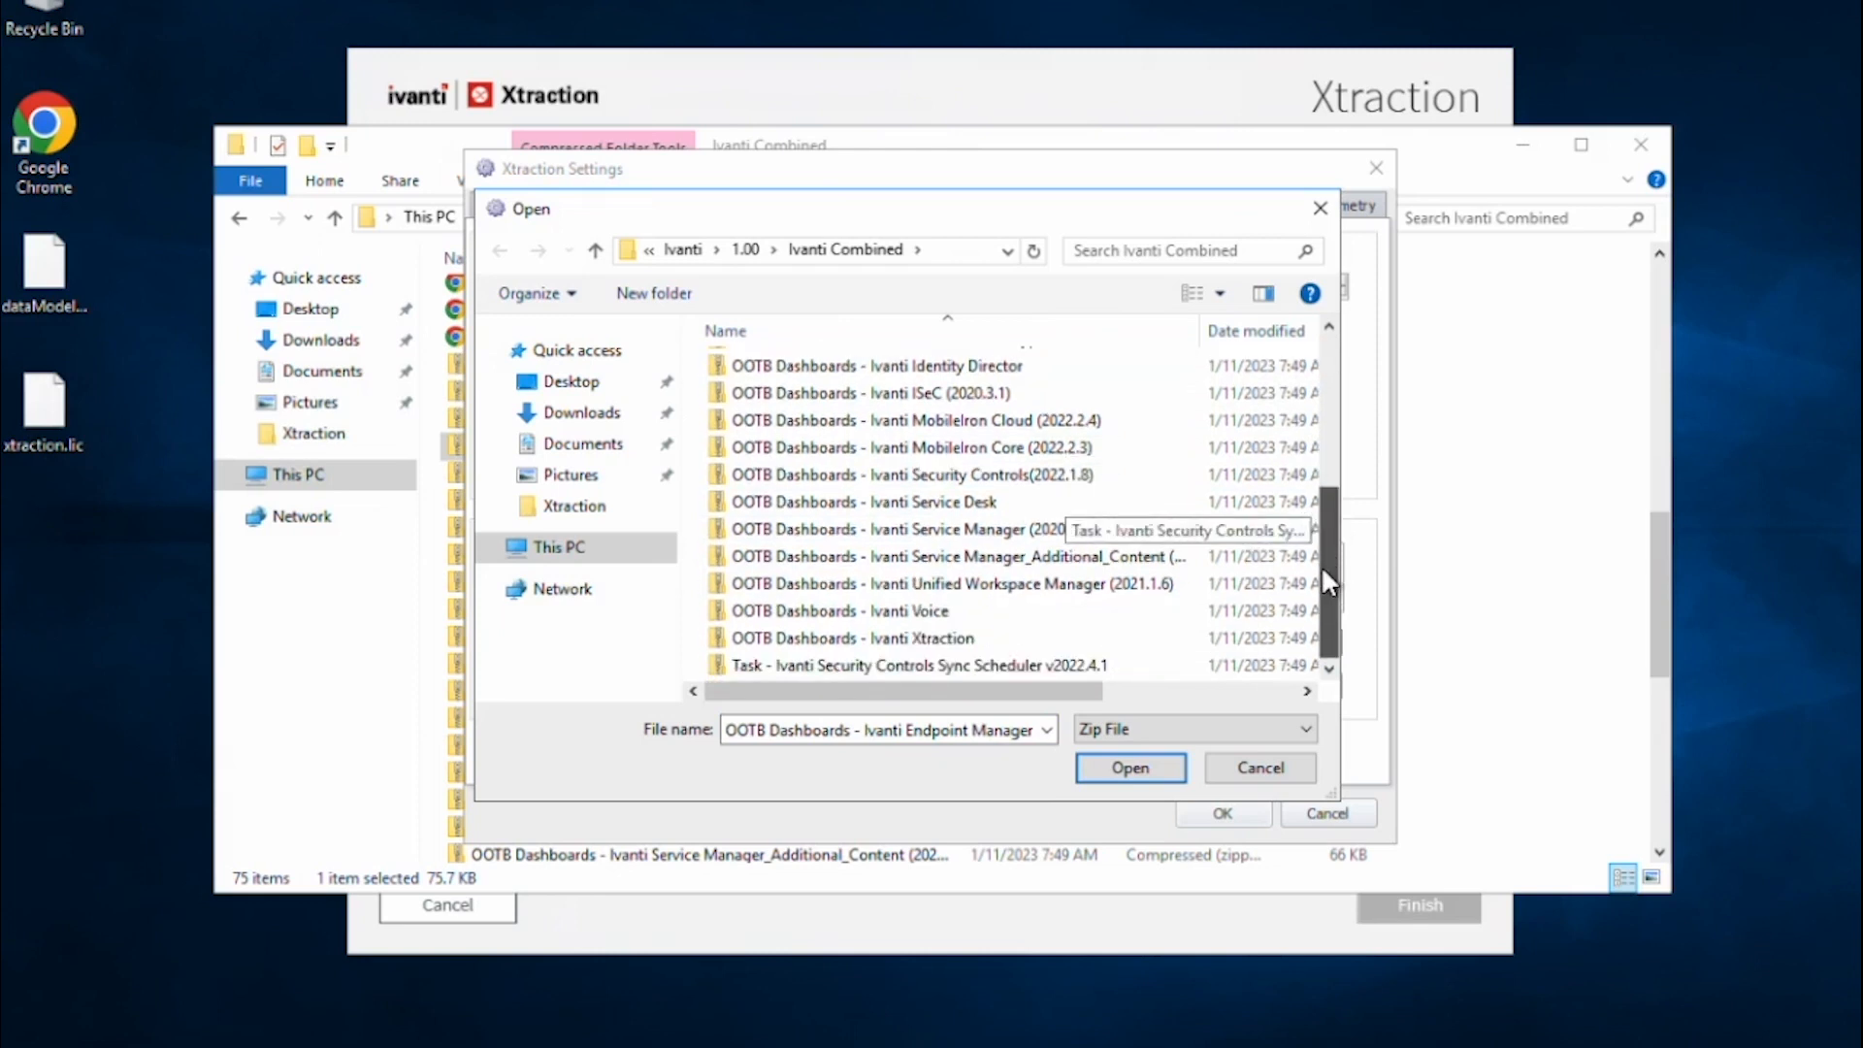
pyautogui.click(970, 529)
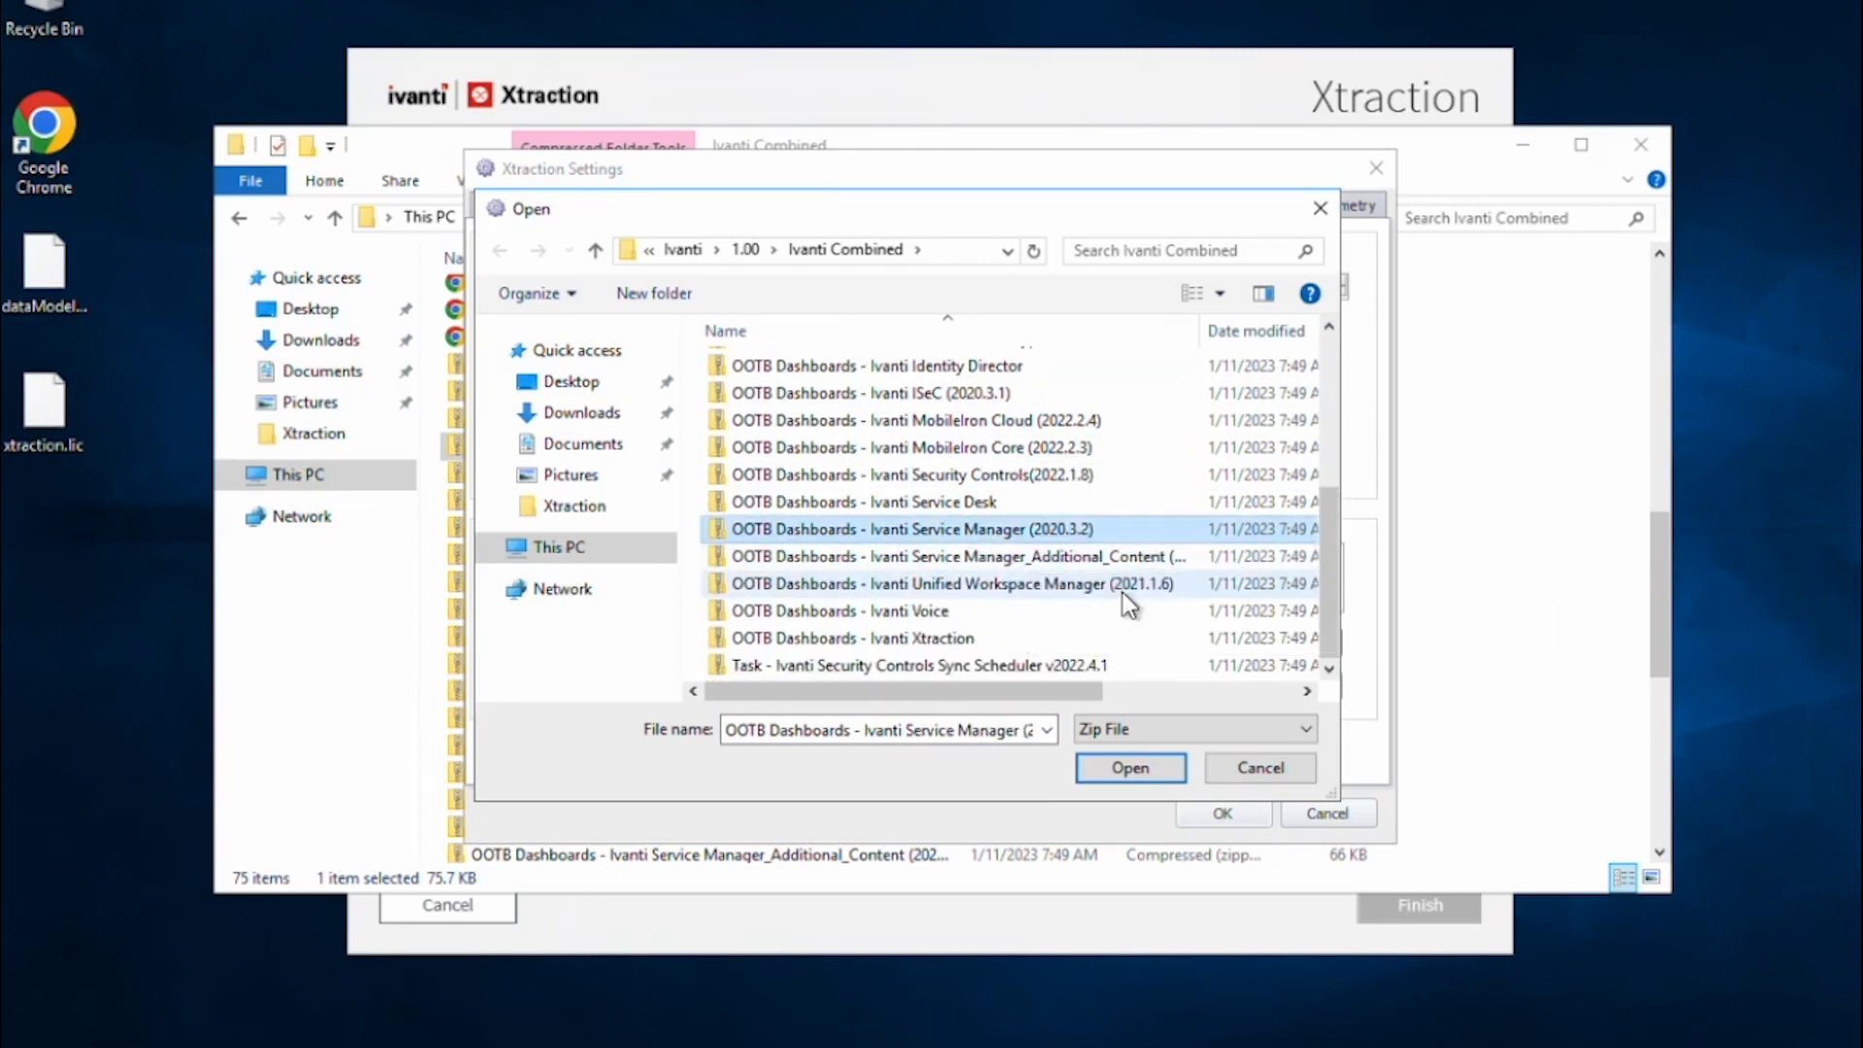
pyautogui.click(1099, 764)
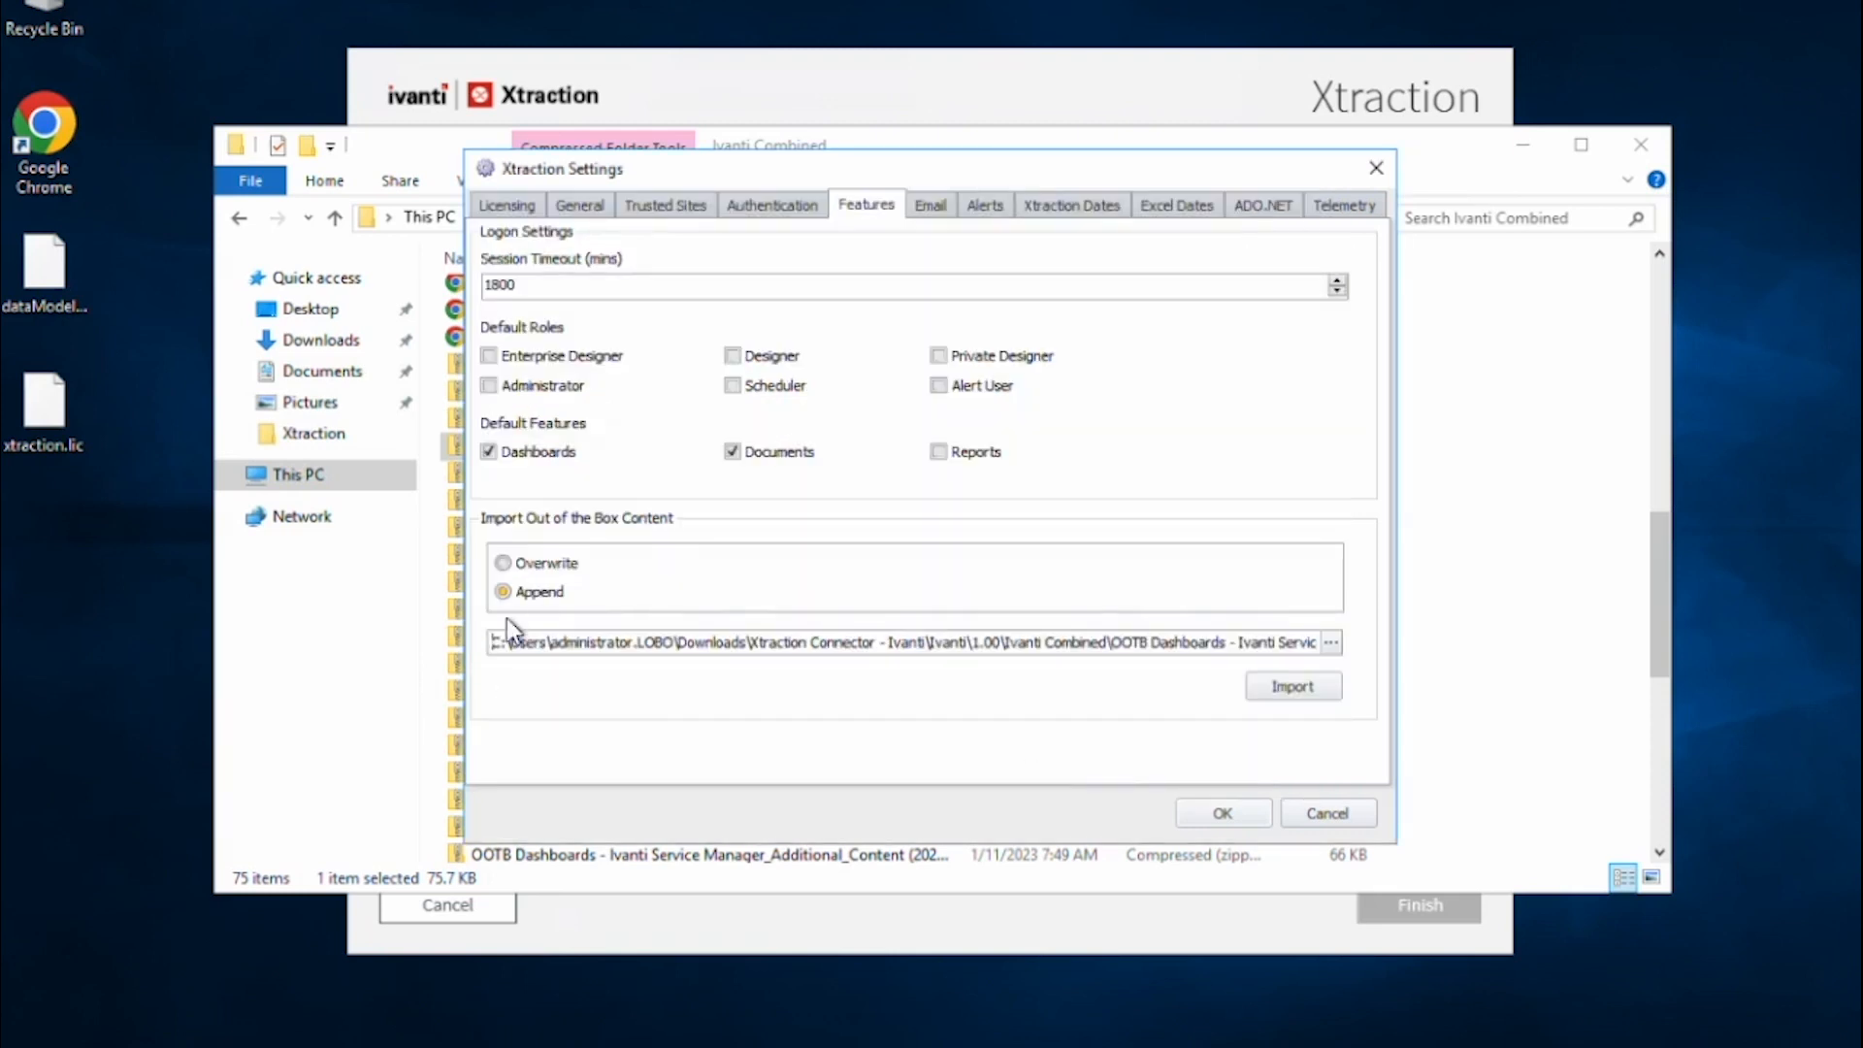
pyautogui.click(1263, 689)
# Import the Service Manager_Additional_Content zip, appended to existing content.
pyautogui.click(1330, 644)
pyautogui.scroll(-4, 1208, 630)
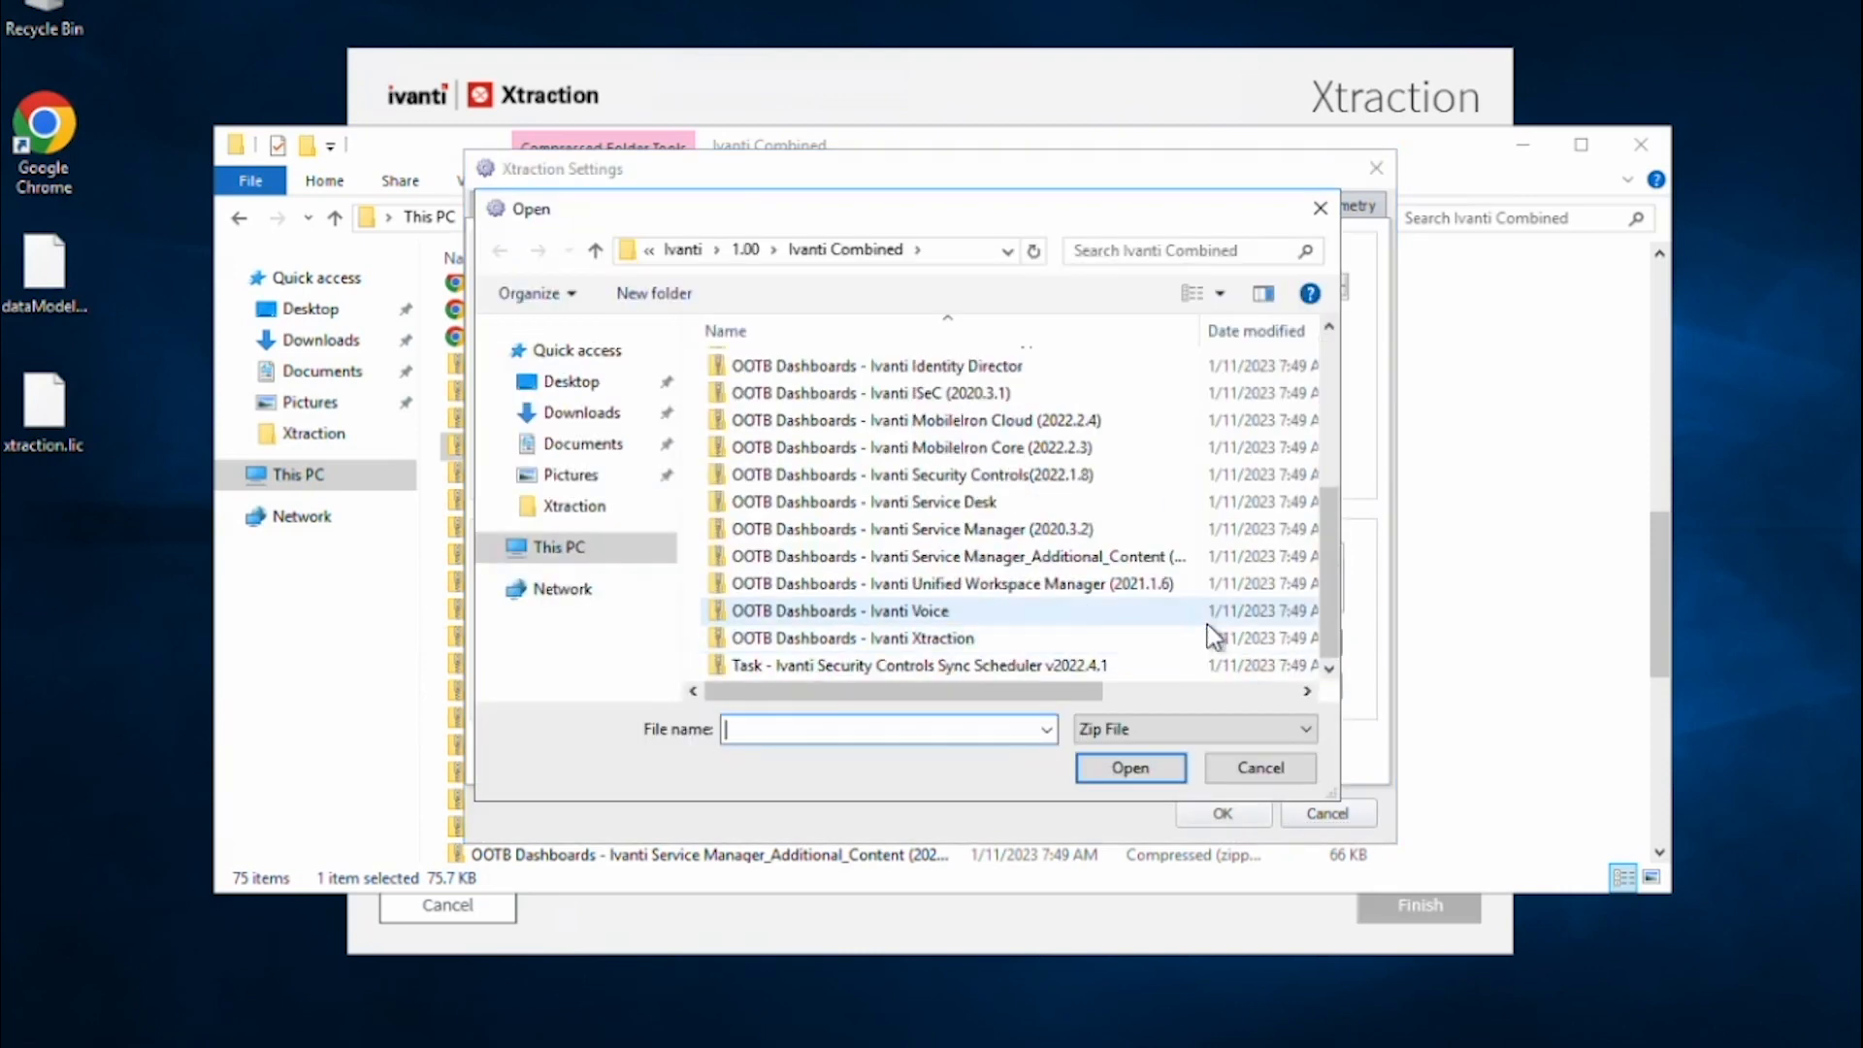
pyautogui.click(1080, 566)
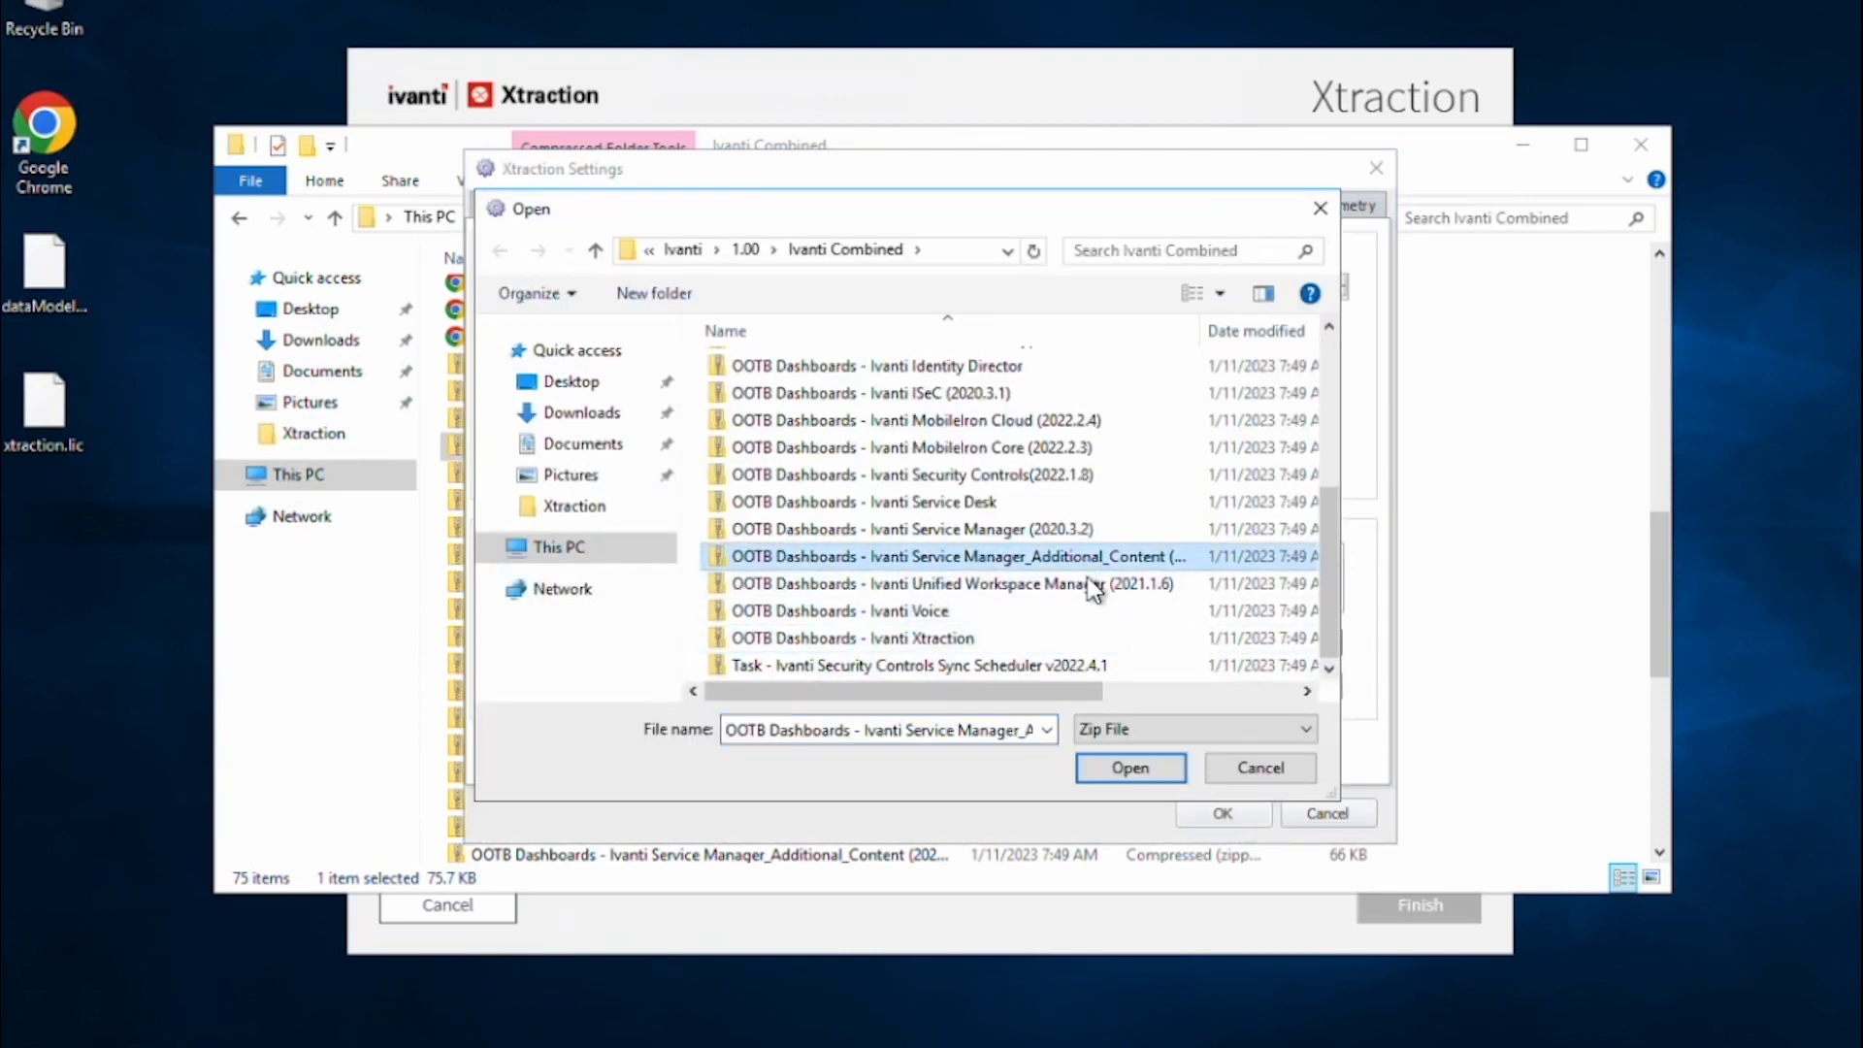
pyautogui.click(1124, 766)
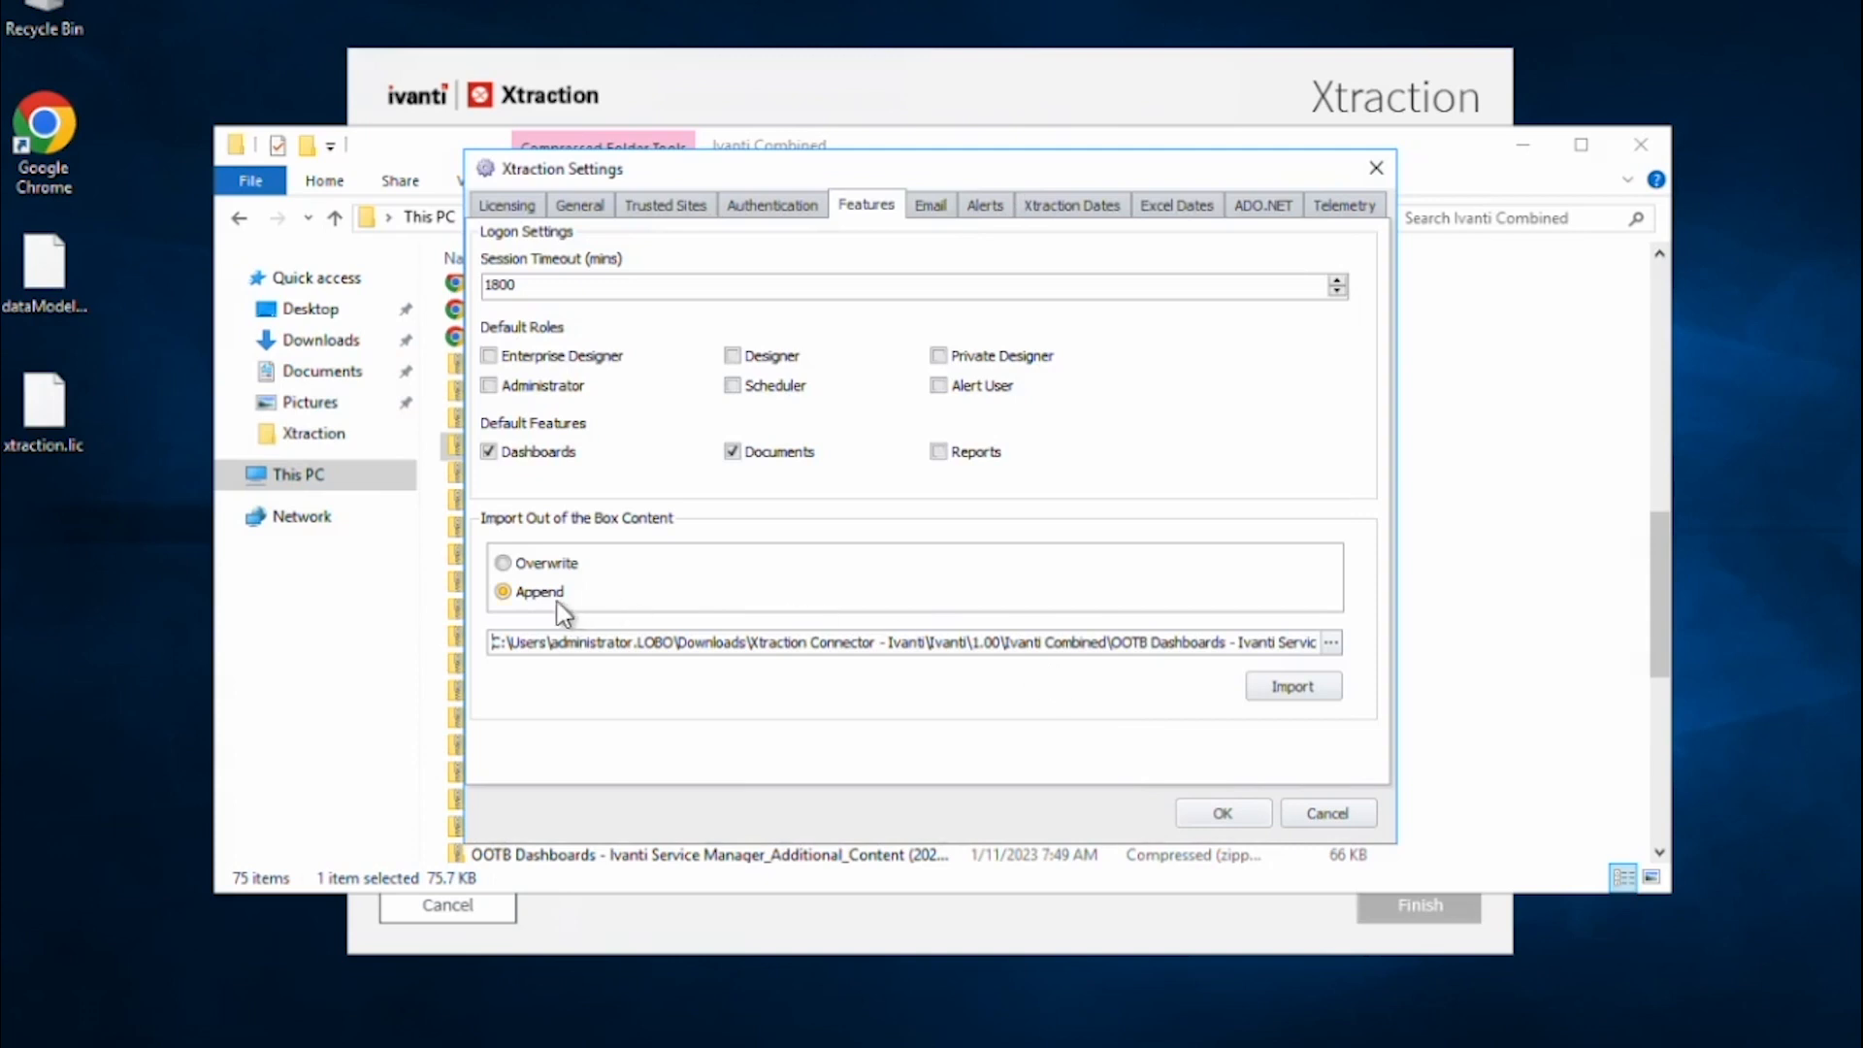
pyautogui.click(1320, 689)
# Select the Device Control dashboards zip in the Ivanti Combined folder.
pyautogui.click(1568, 579)
pyautogui.click(679, 450)
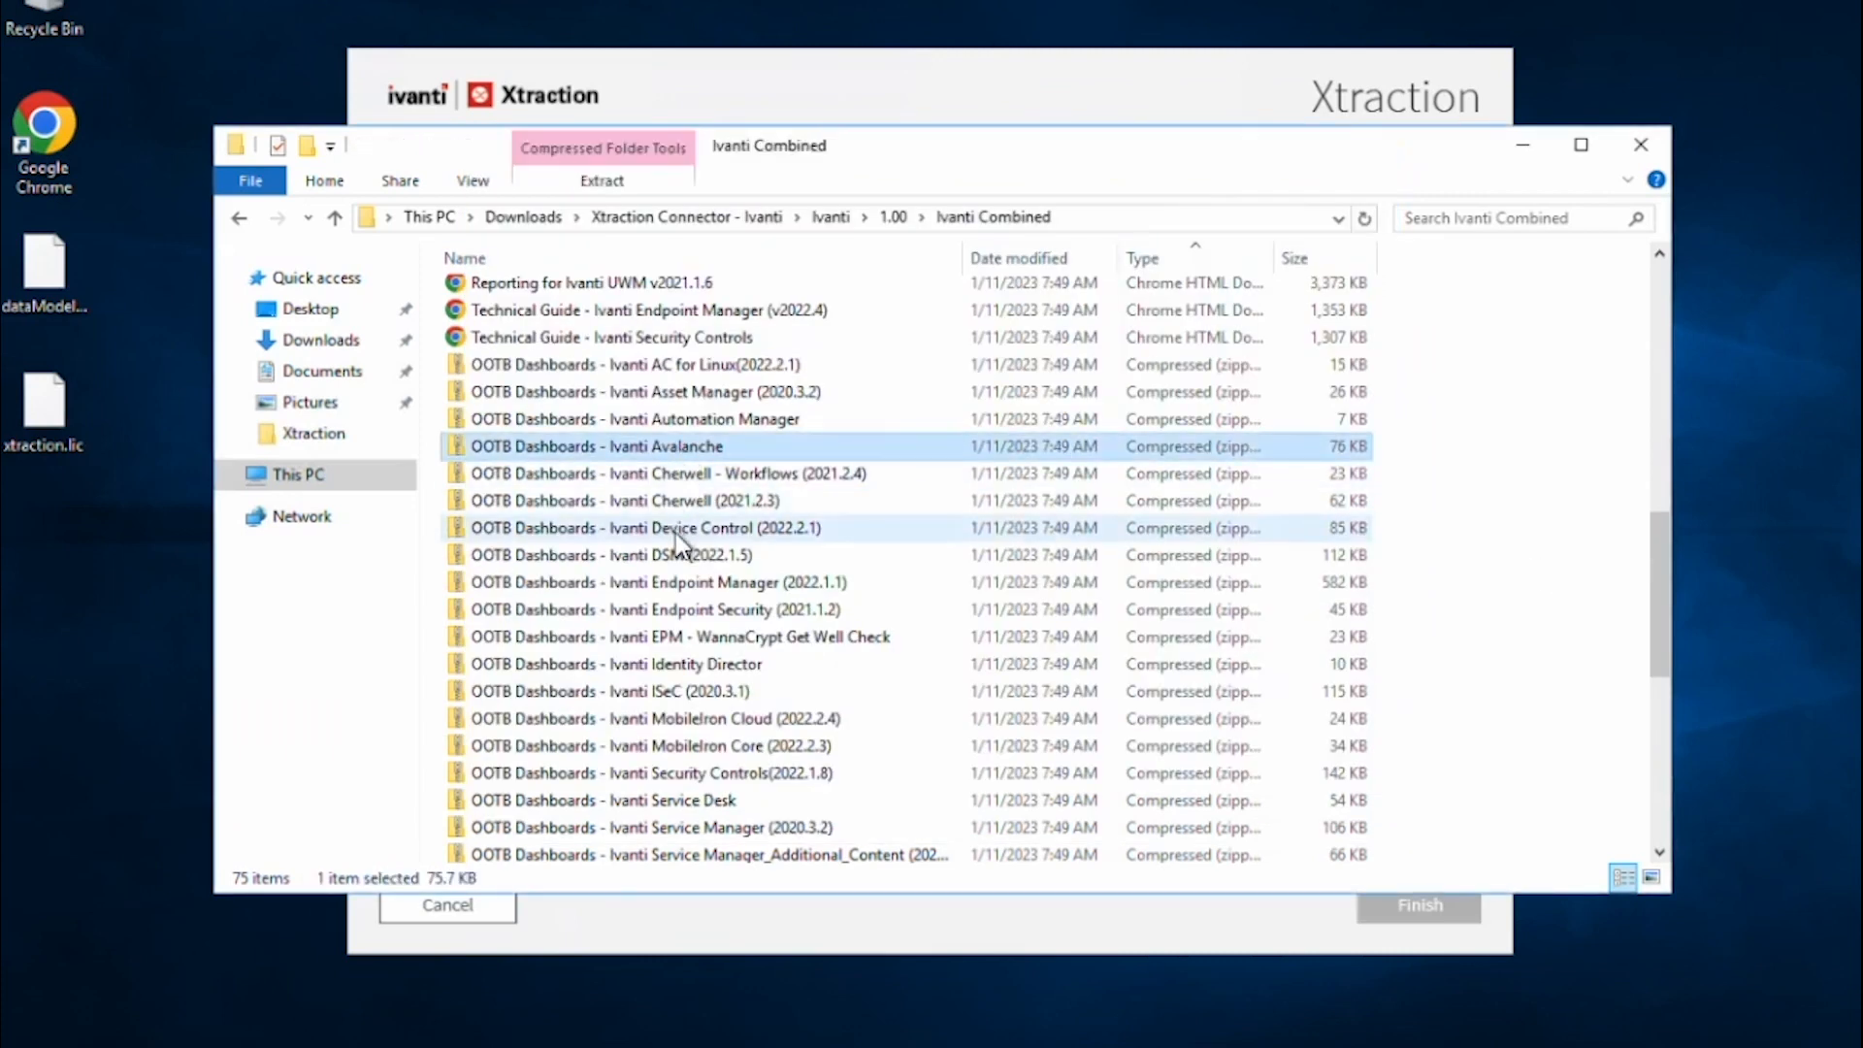
pyautogui.click(669, 527)
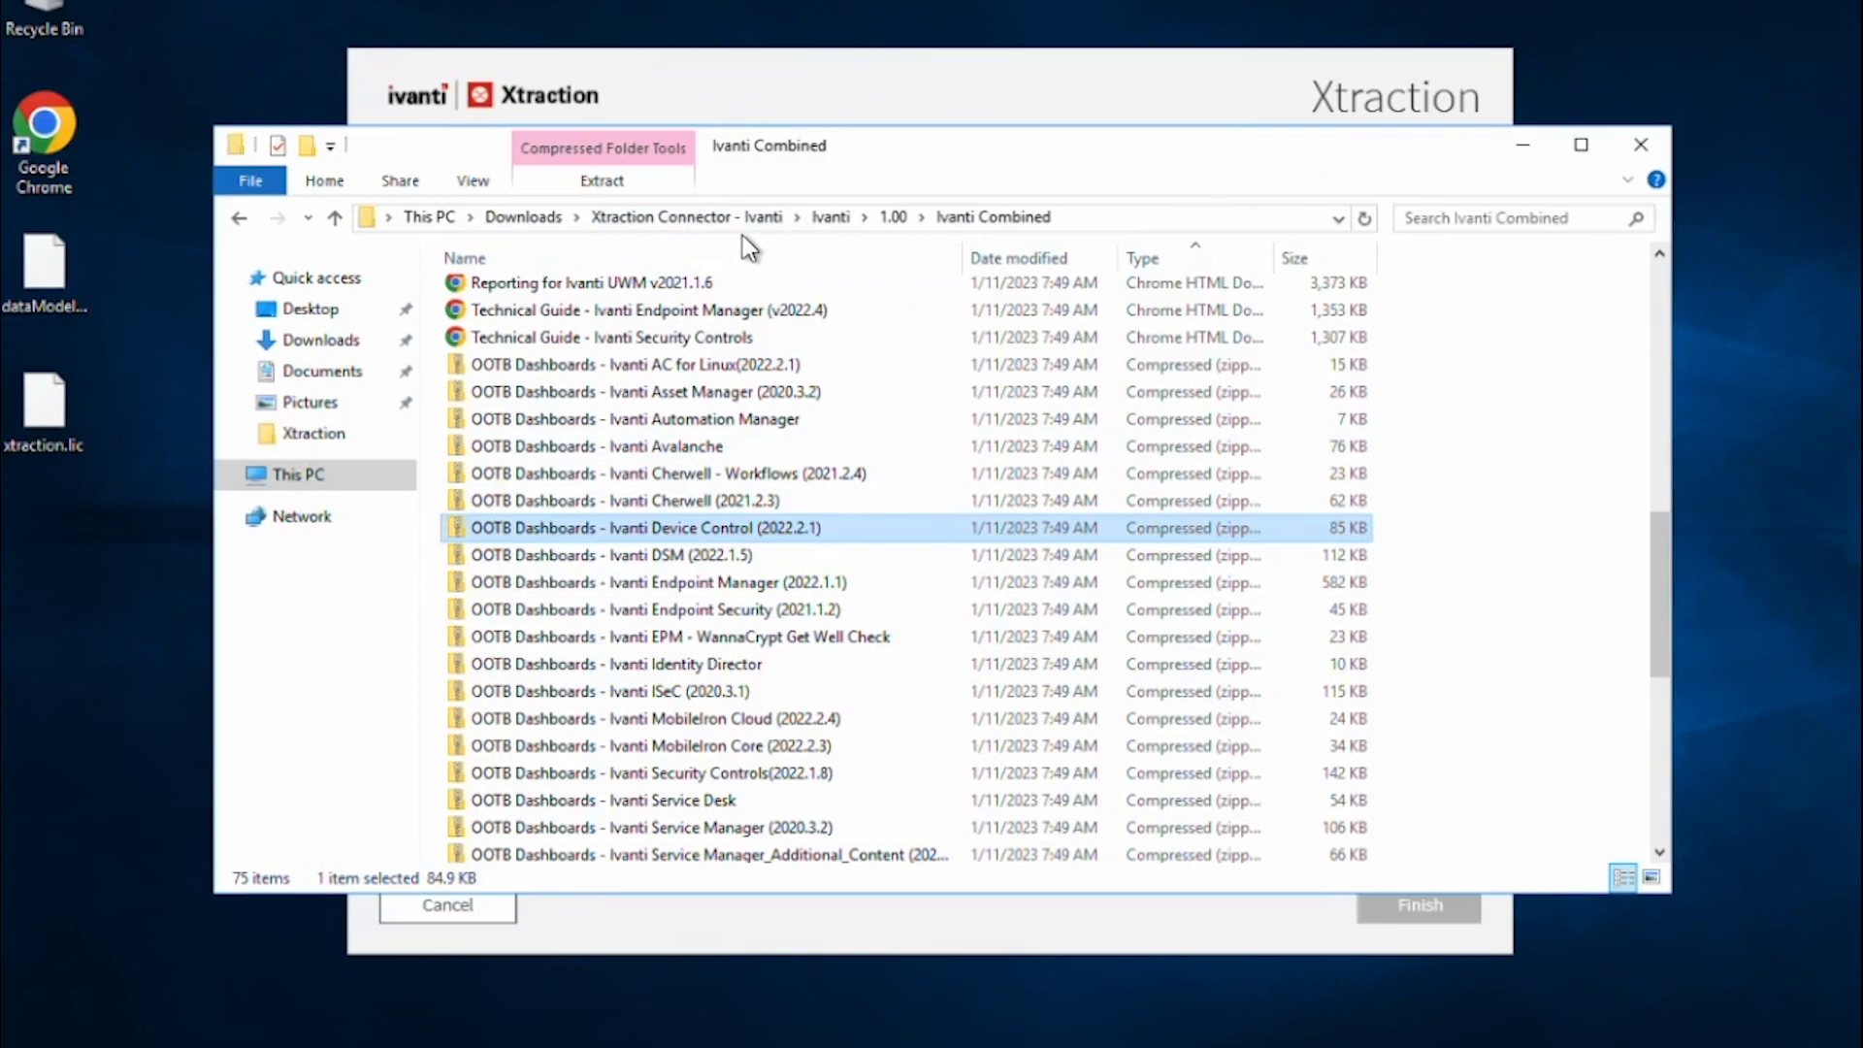
pyautogui.click(859, 90)
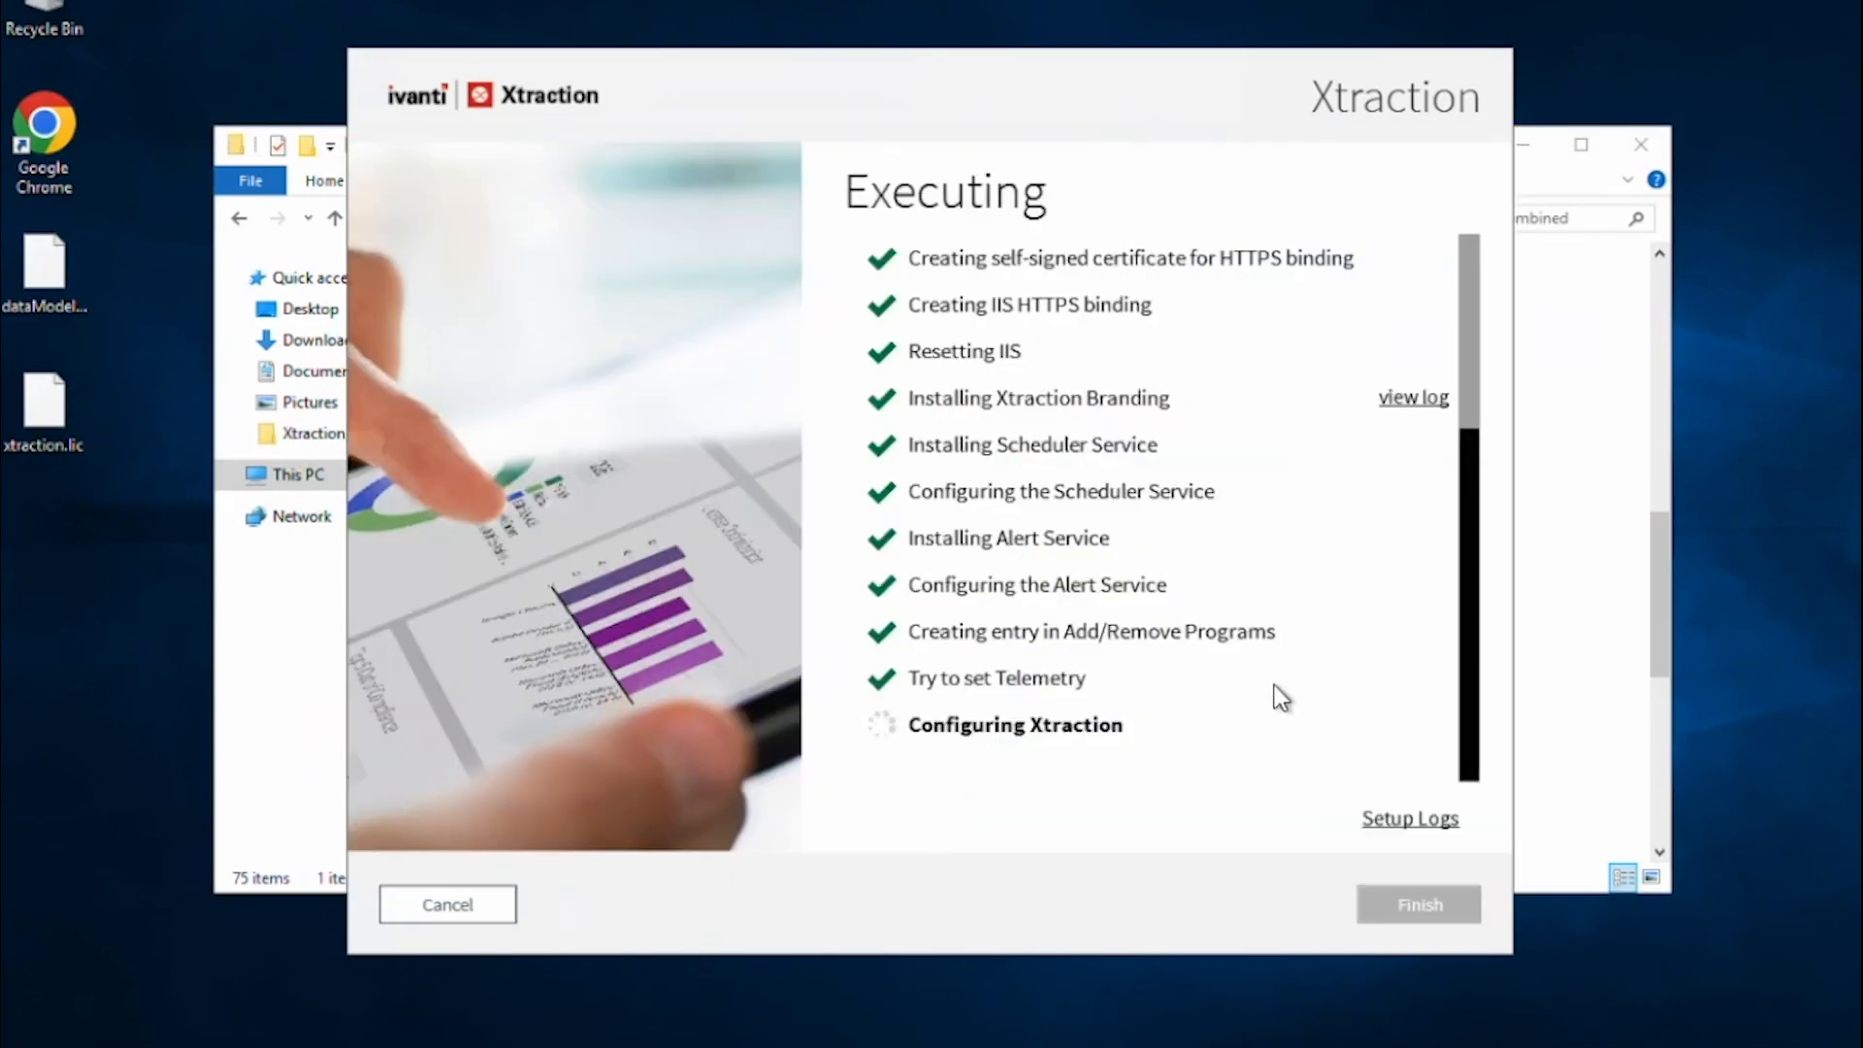
pyautogui.click(1566, 467)
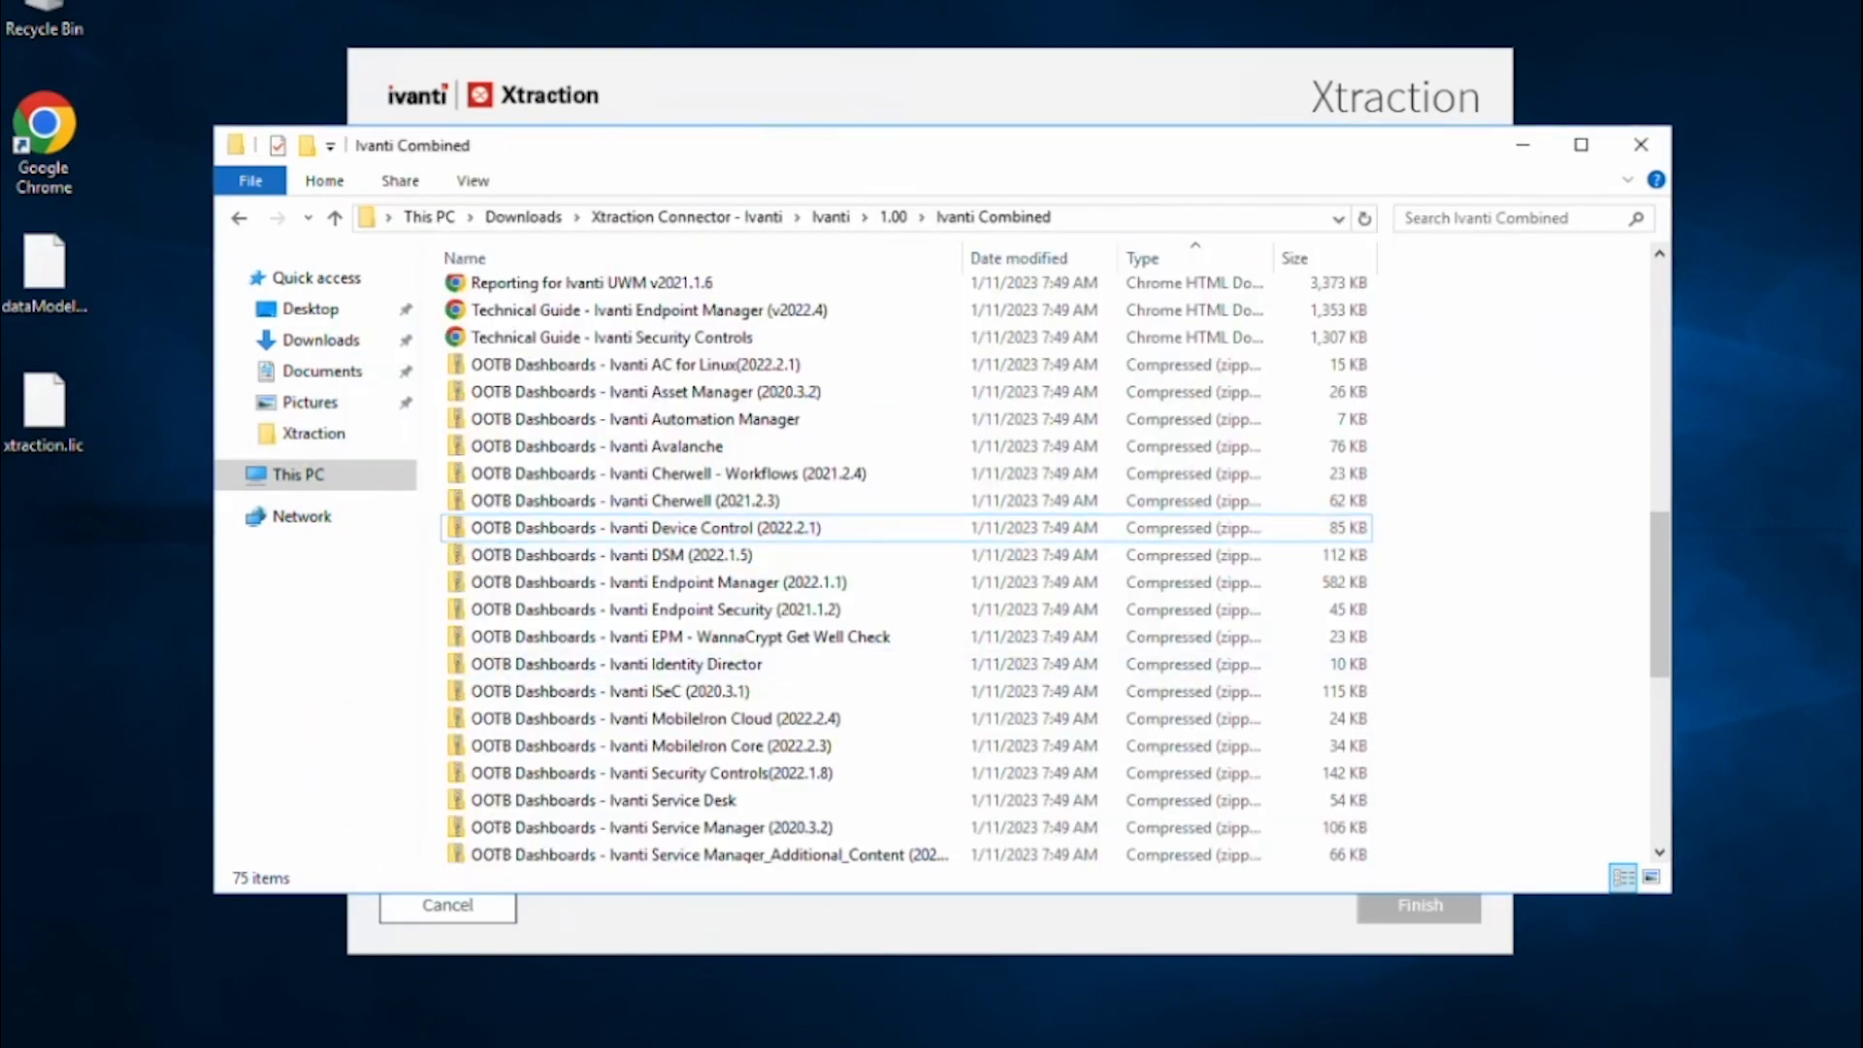
# Return to Xtraction Settings, check the Email tab, then show the Alerts settings.
pyautogui.click(699, 1046)
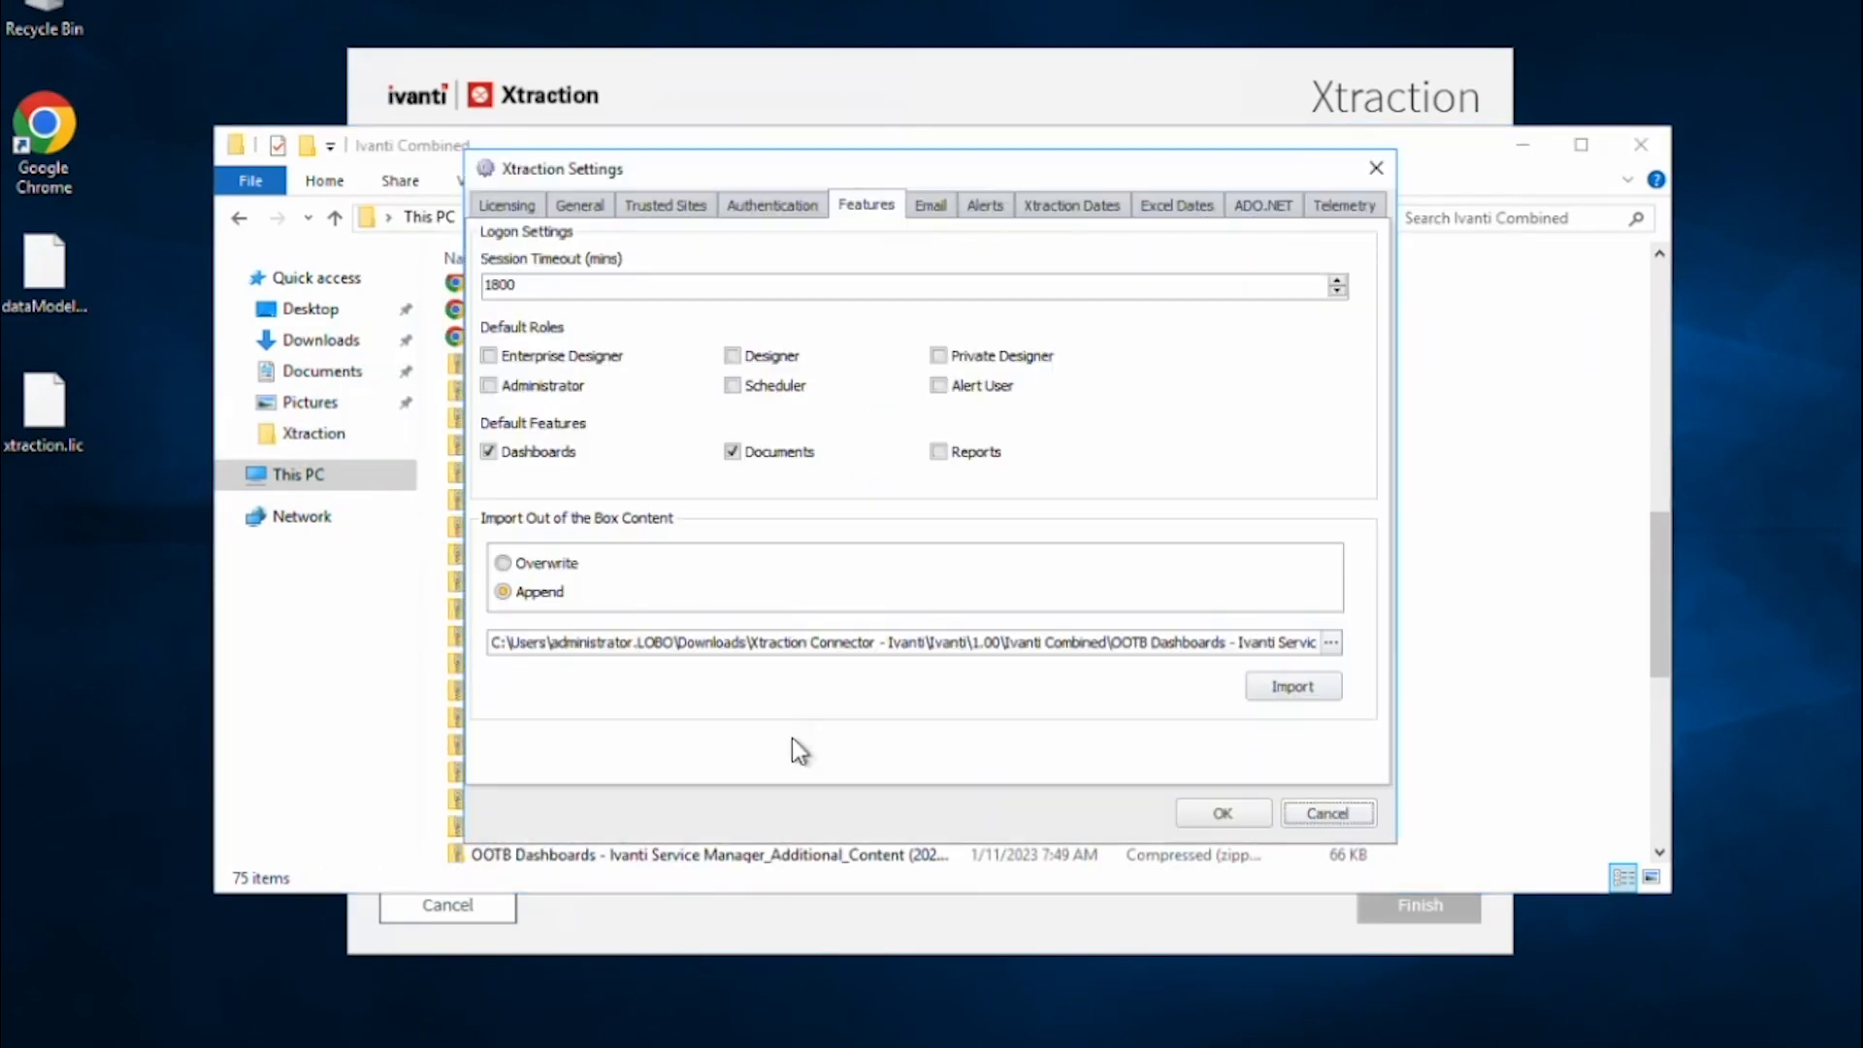
pyautogui.click(928, 206)
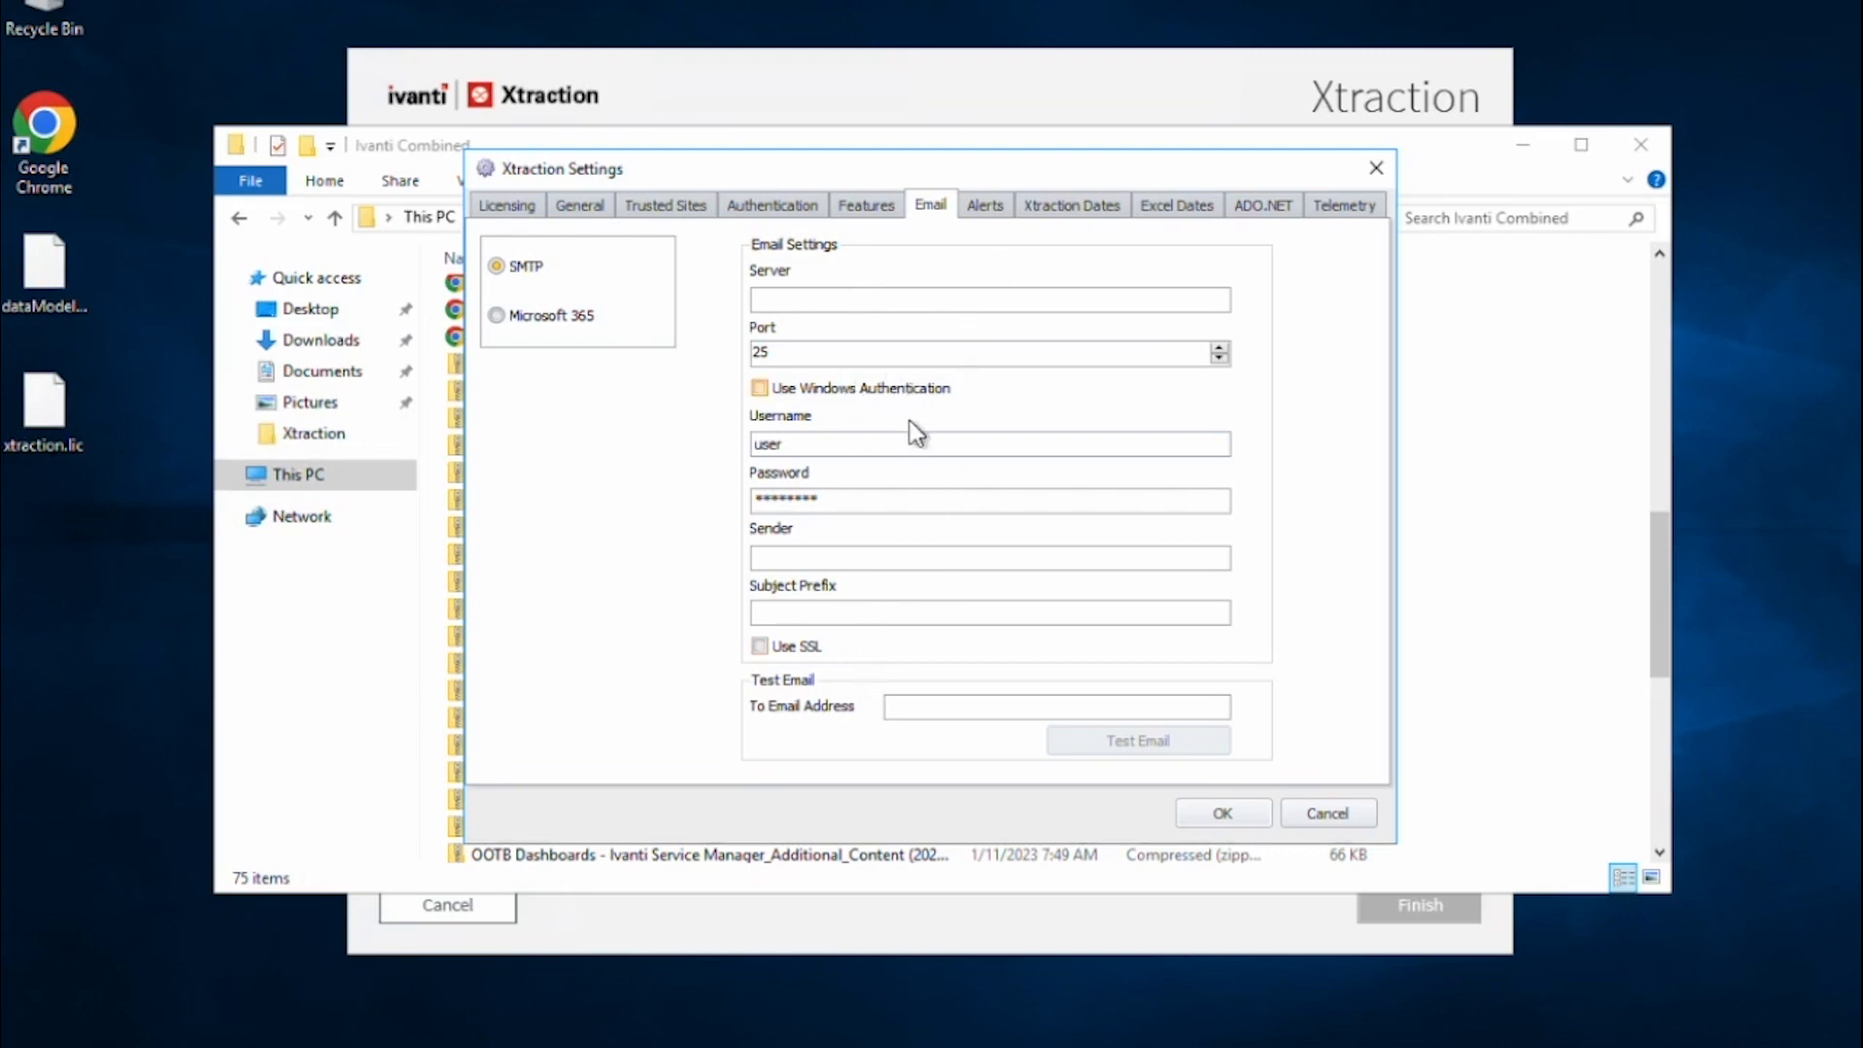
pyautogui.click(984, 211)
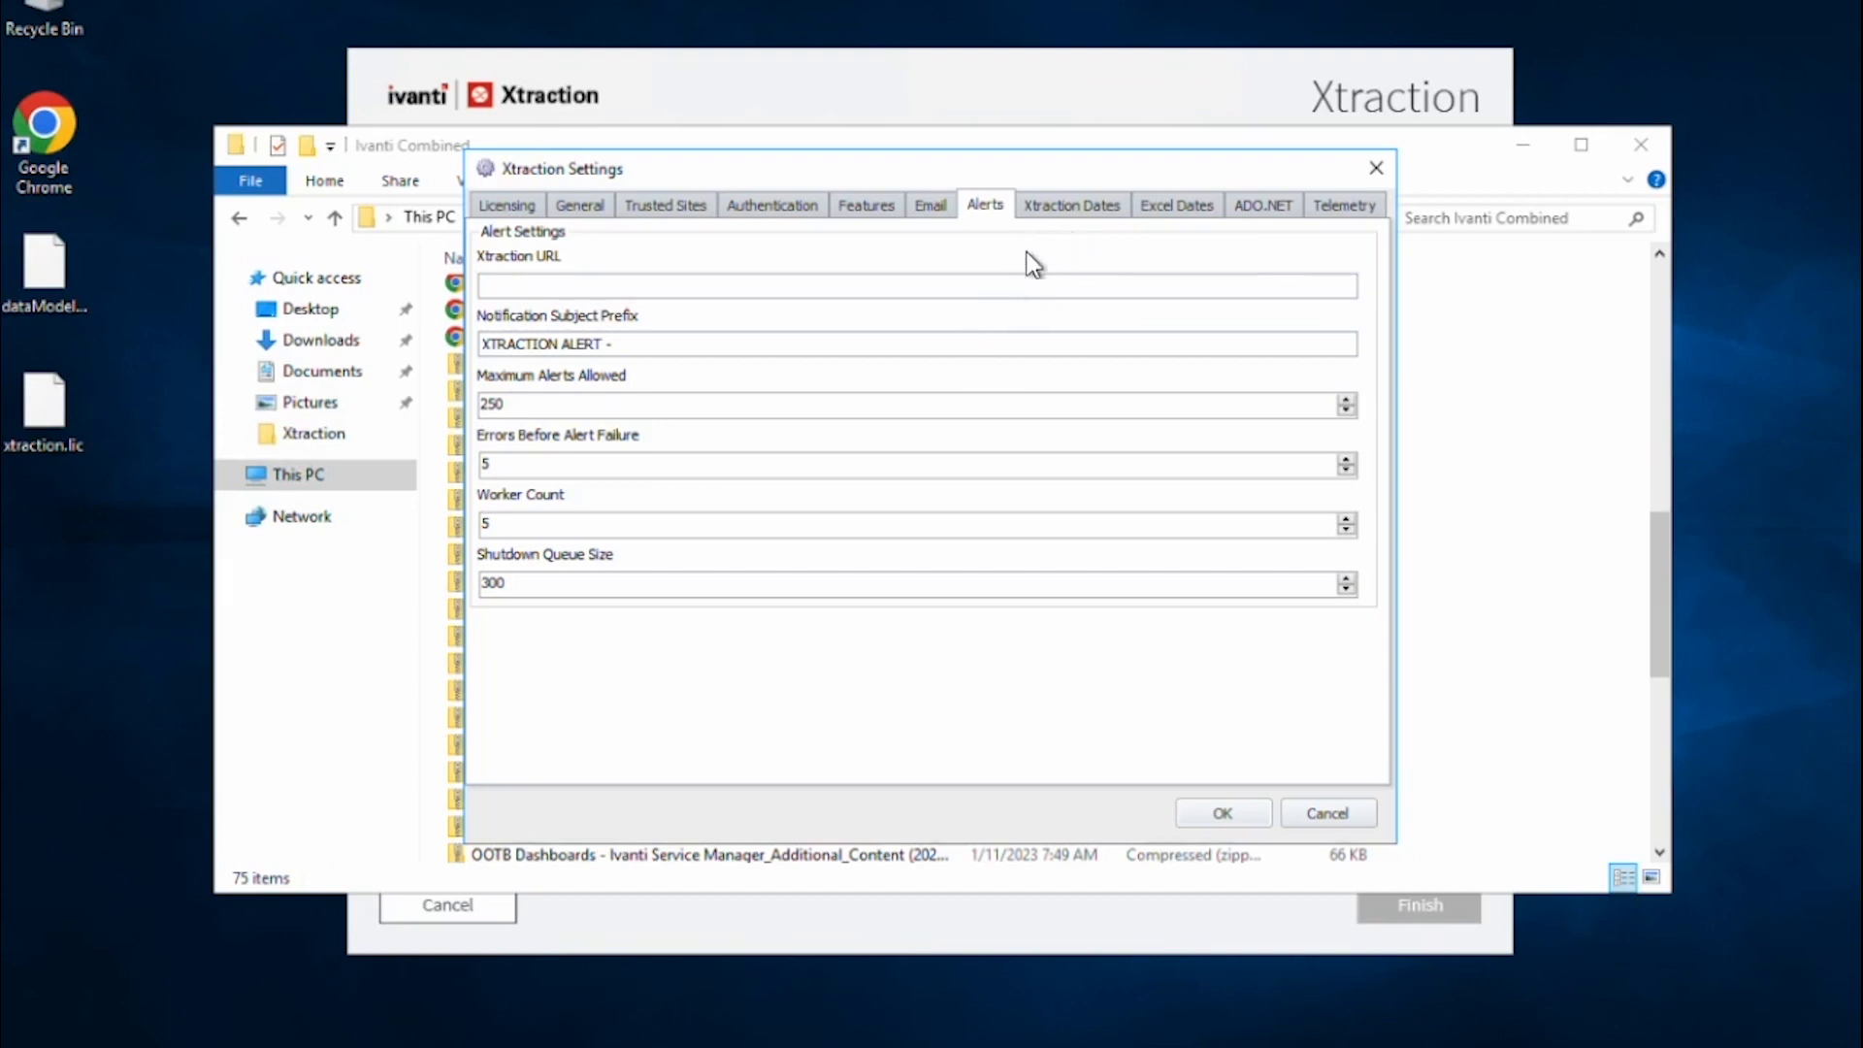
# Review the Xtraction Dates, Excel Dates, ADO.NET and Telemetry tabs, ending on Licensing.
pyautogui.click(1065, 208)
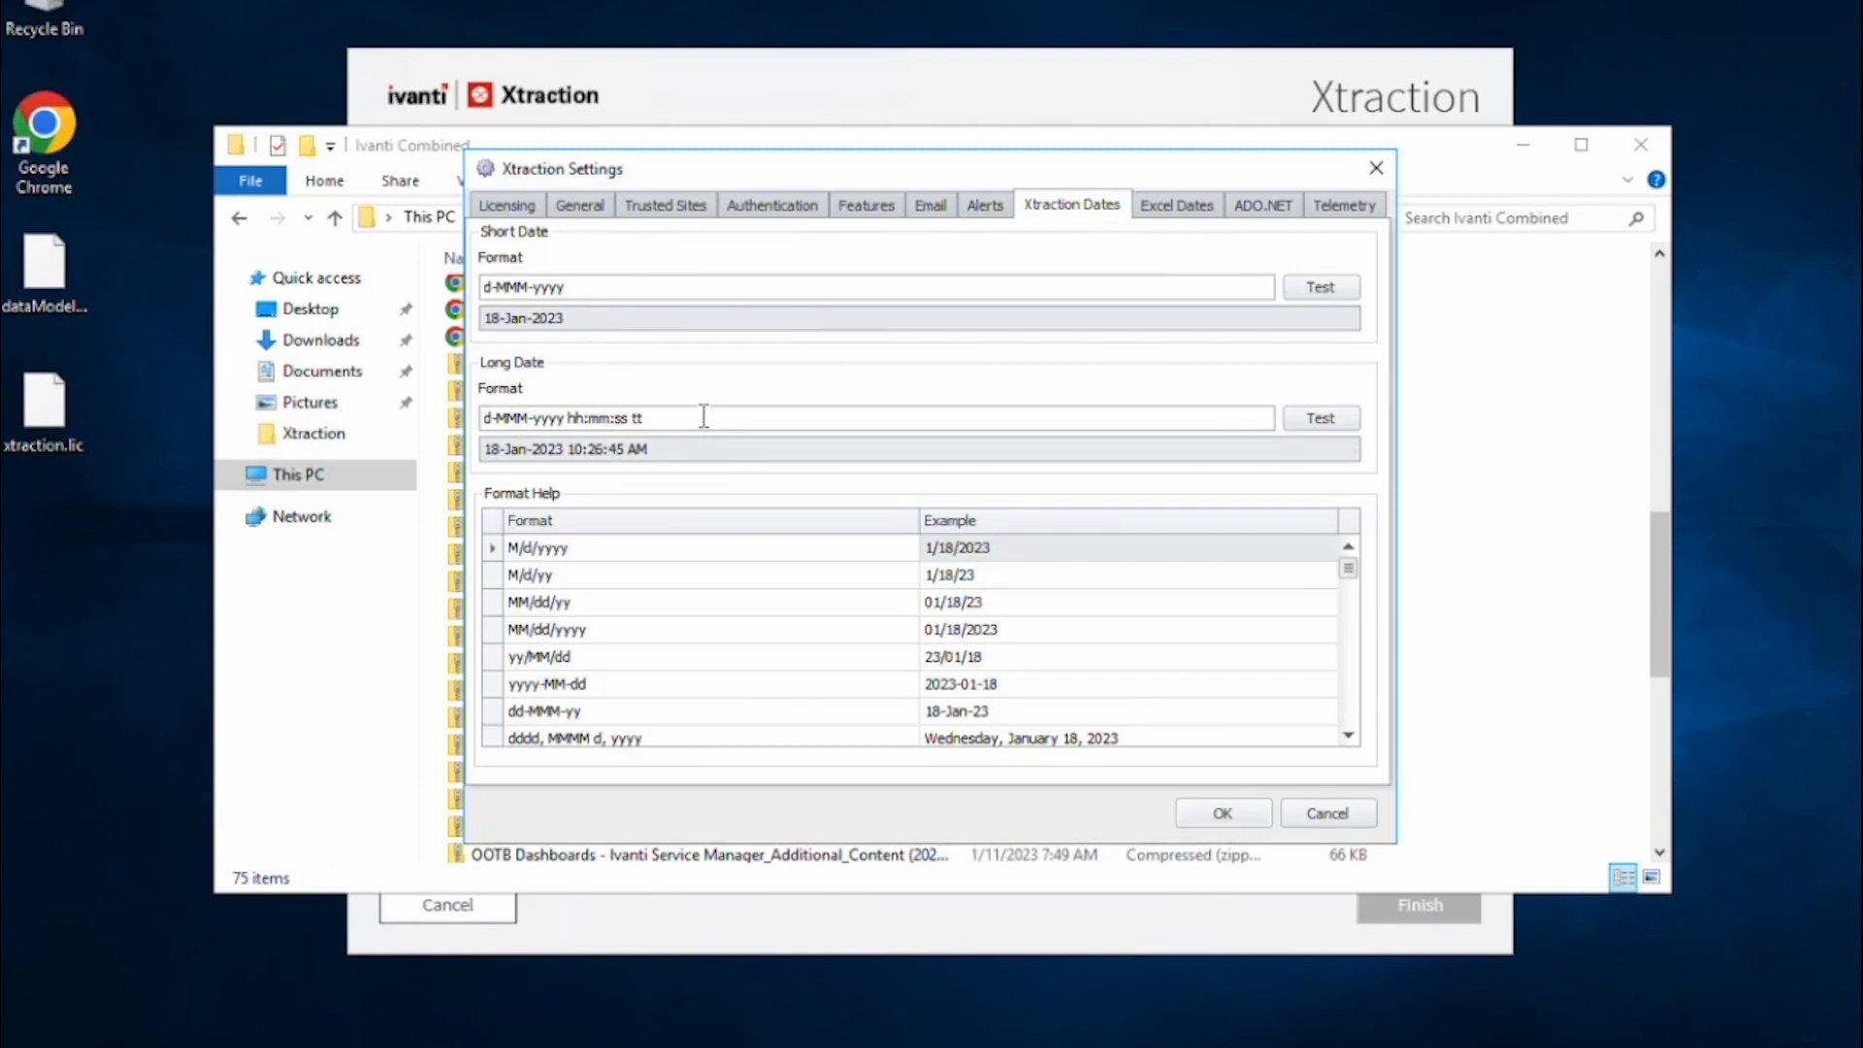
pyautogui.click(1165, 207)
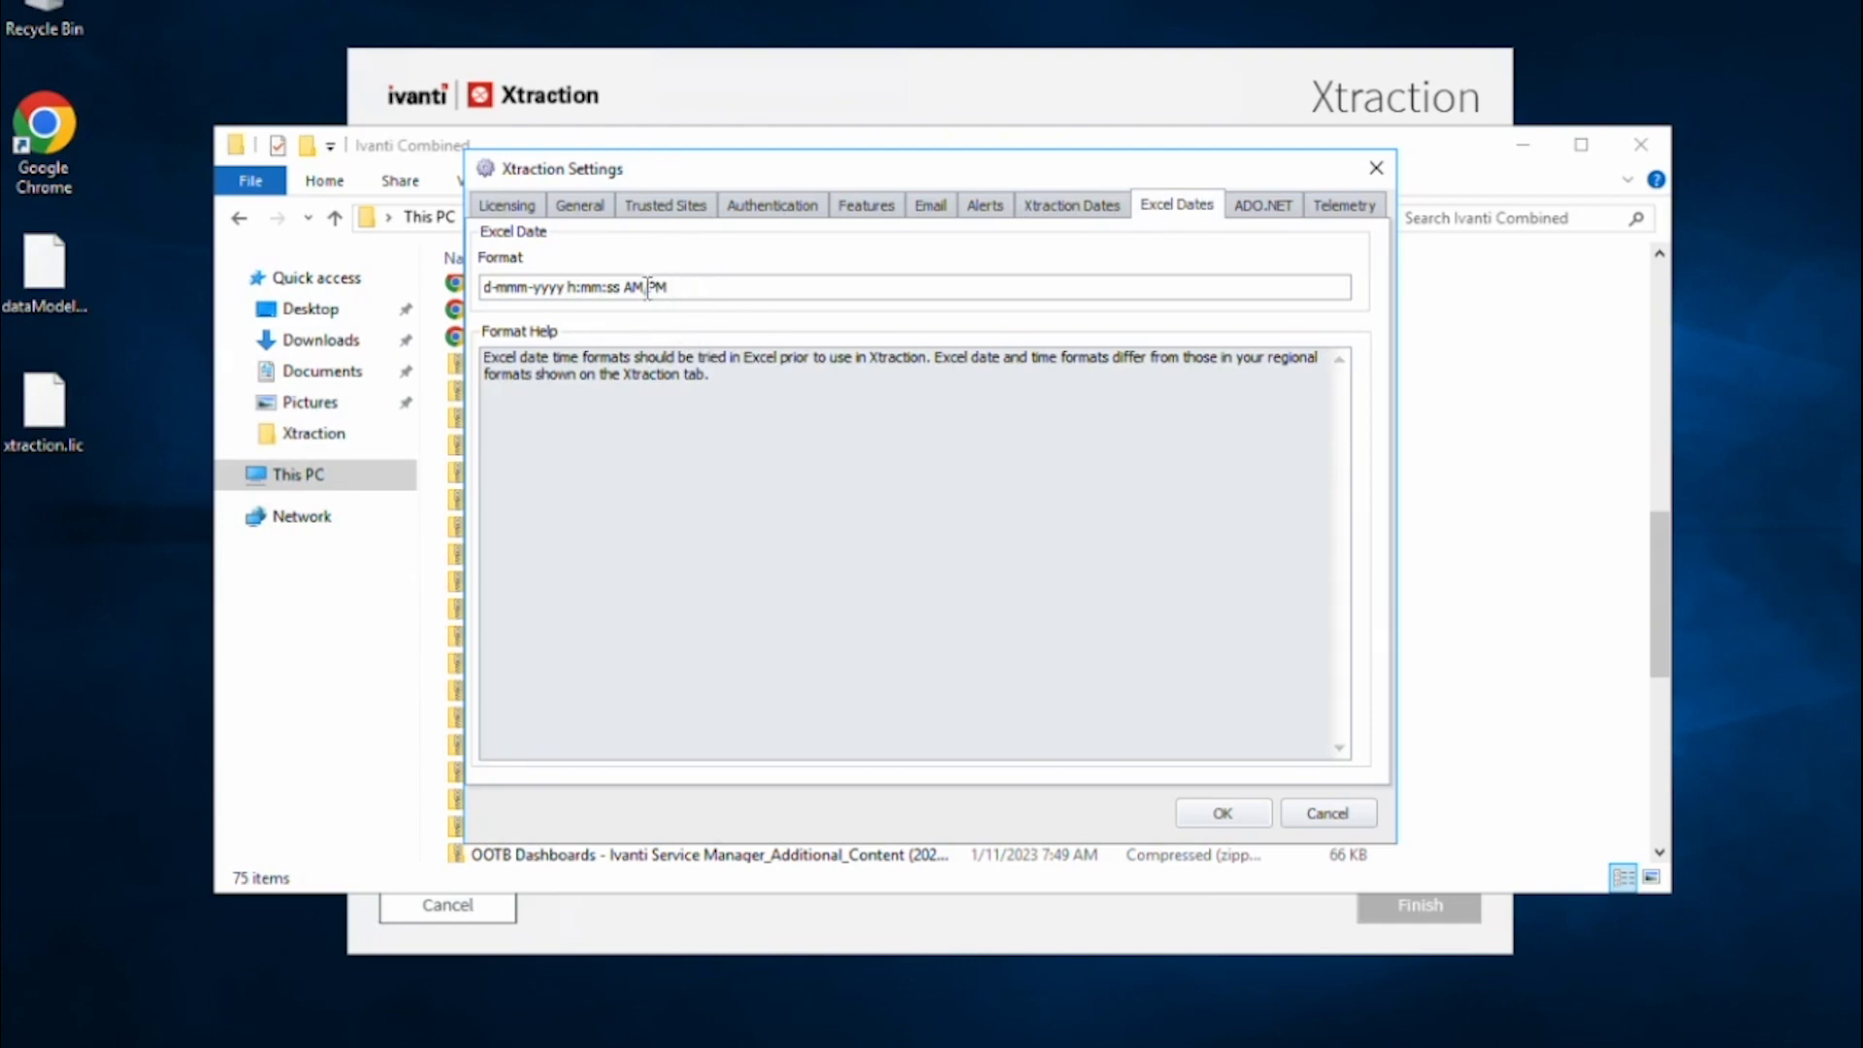
pyautogui.moveTo(668, 287); pyautogui.dragTo(460, 288)
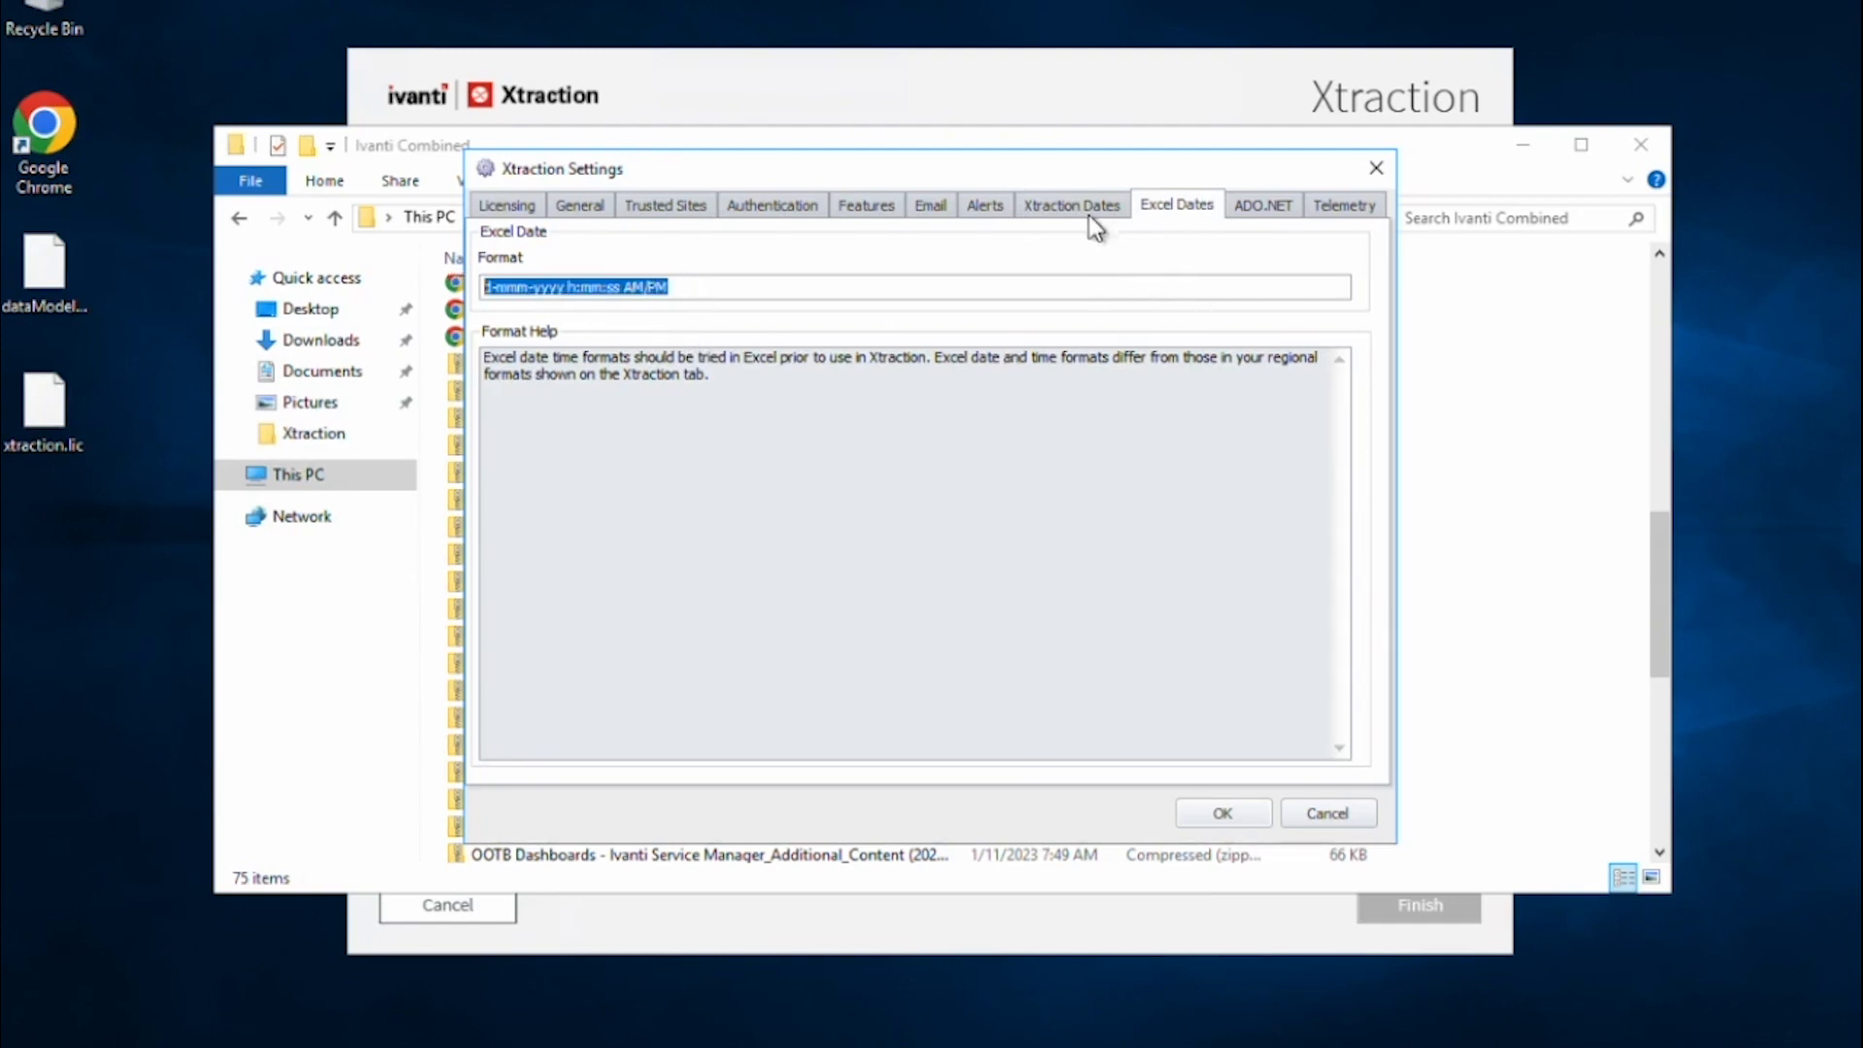
pyautogui.click(1260, 214)
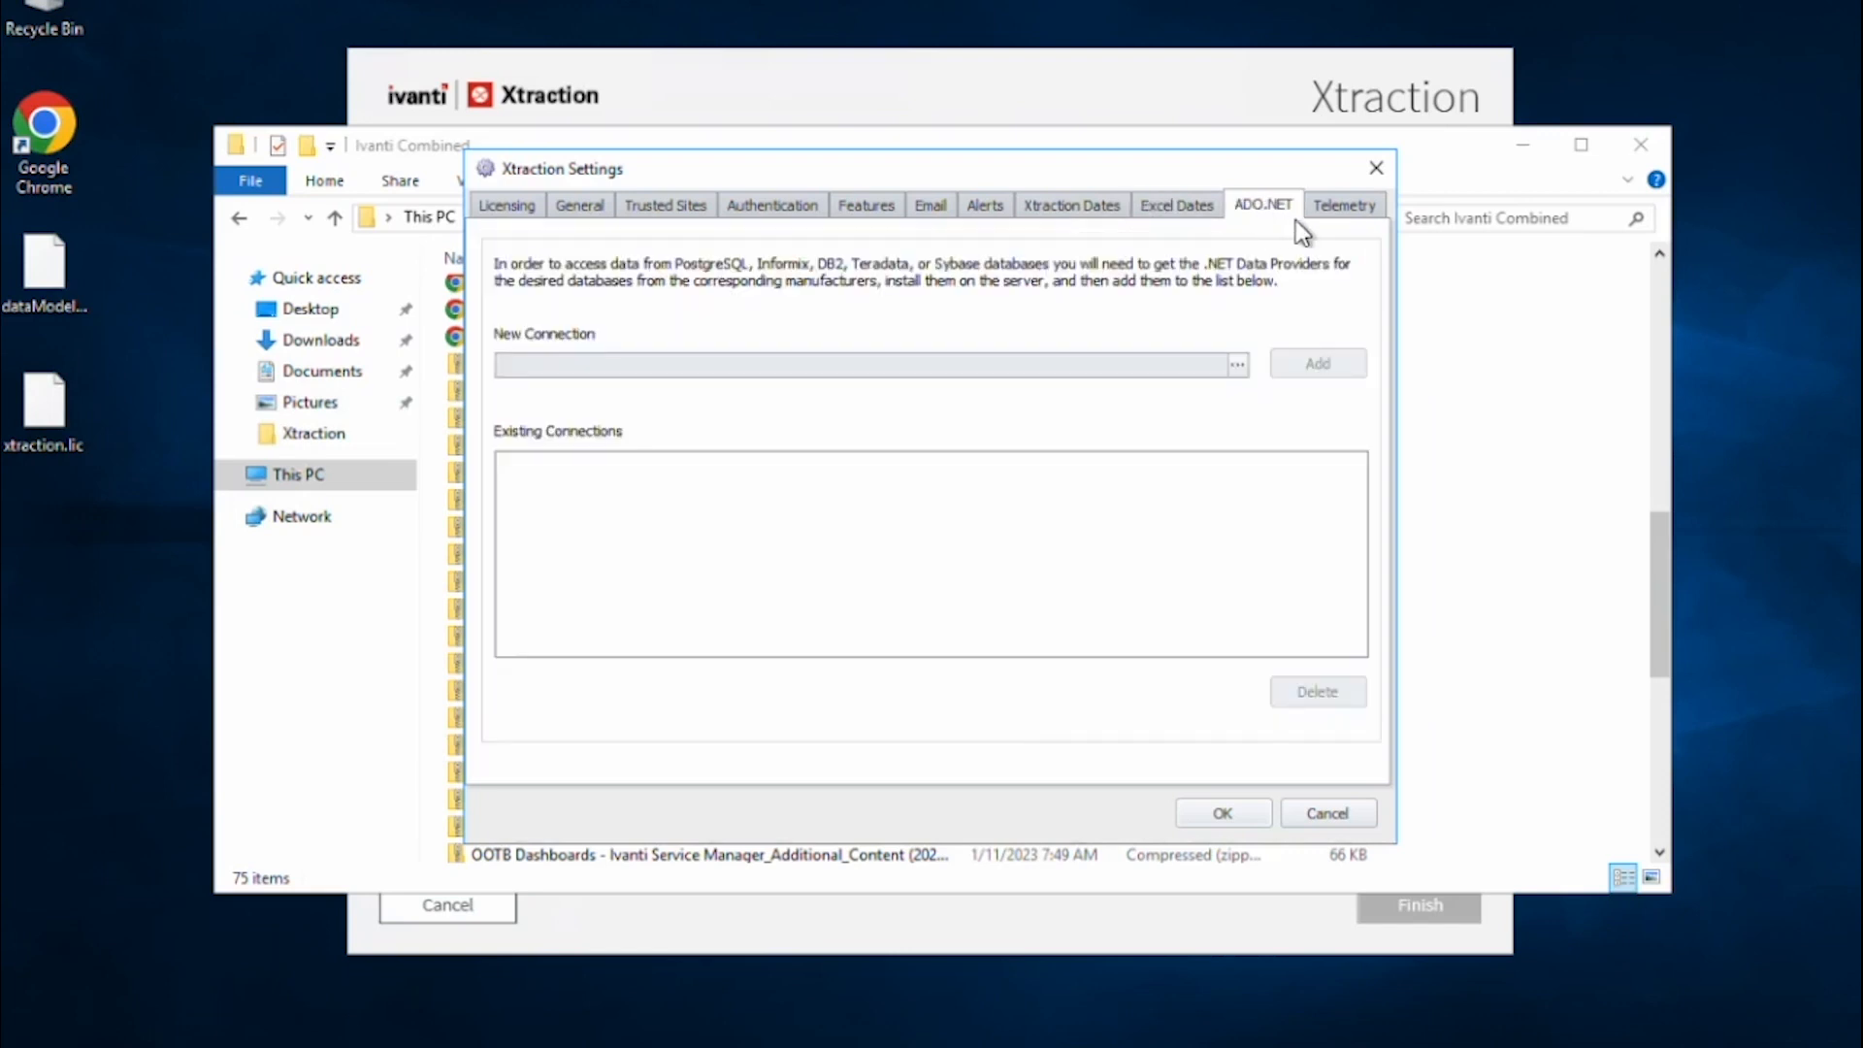
pyautogui.click(1344, 216)
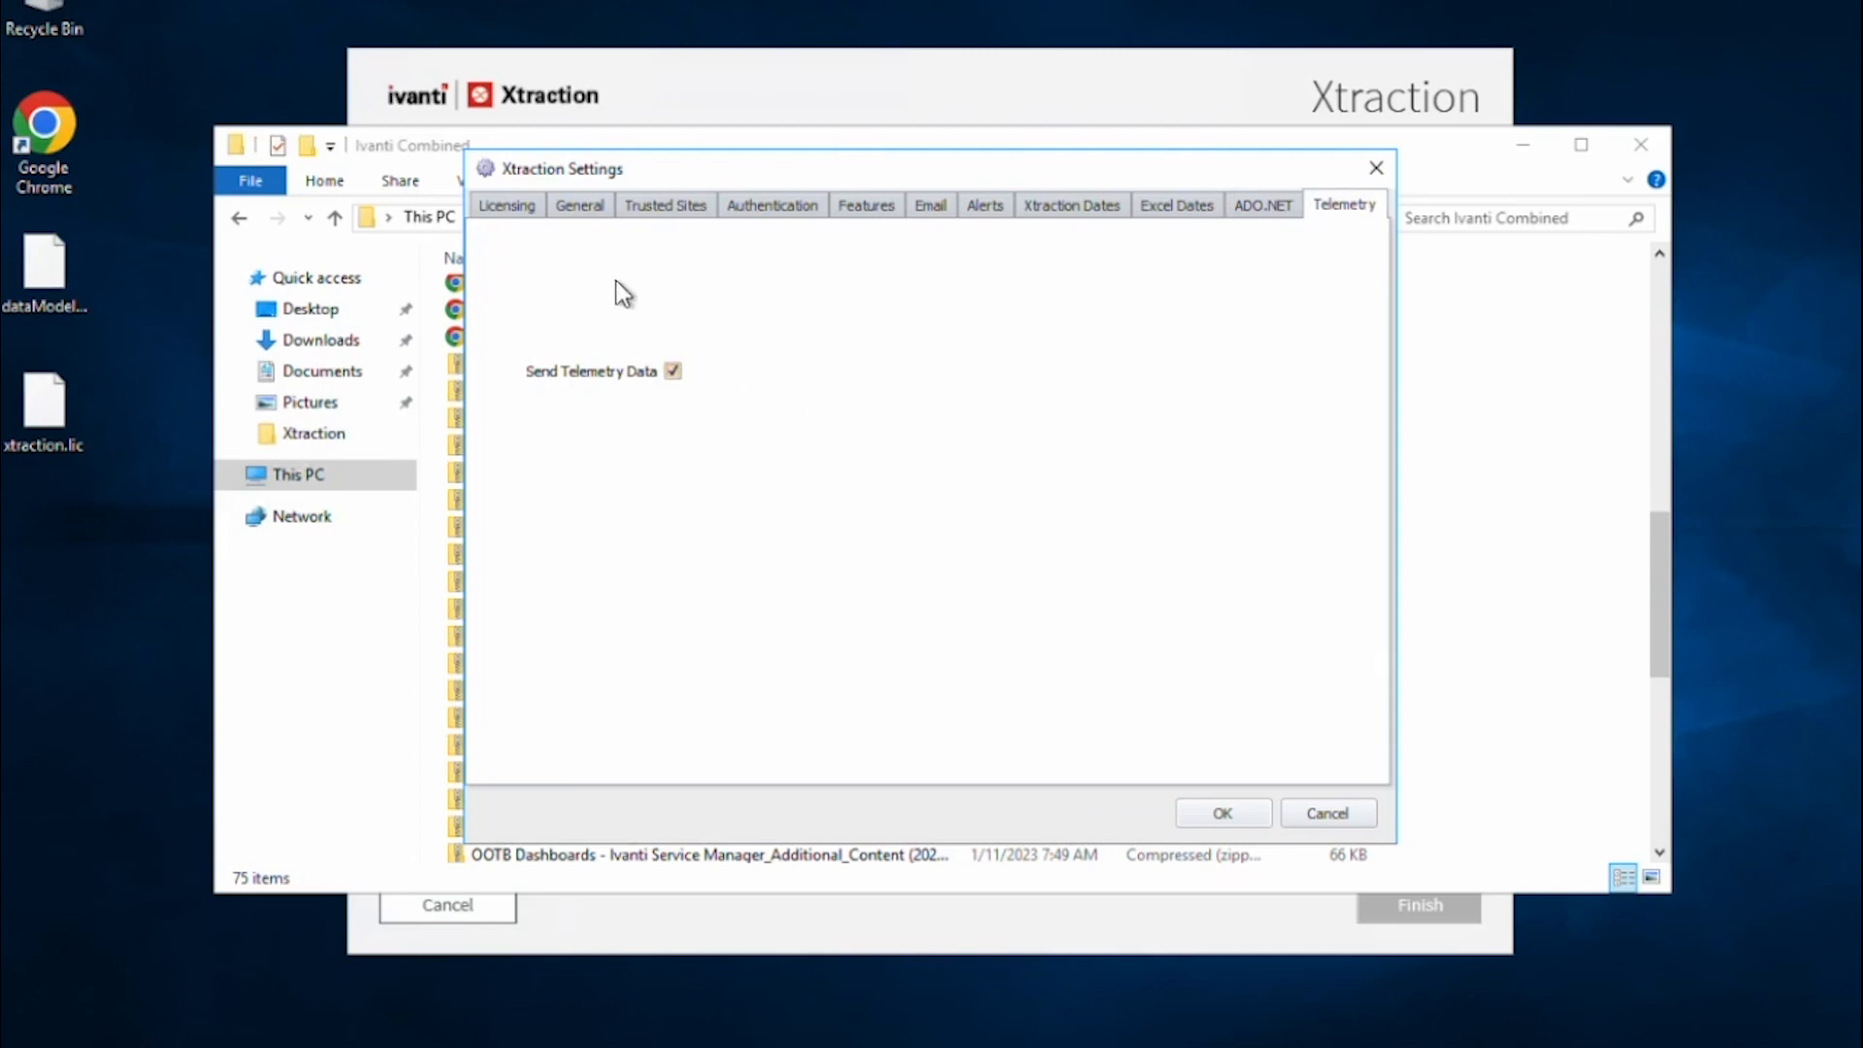
pyautogui.click(515, 211)
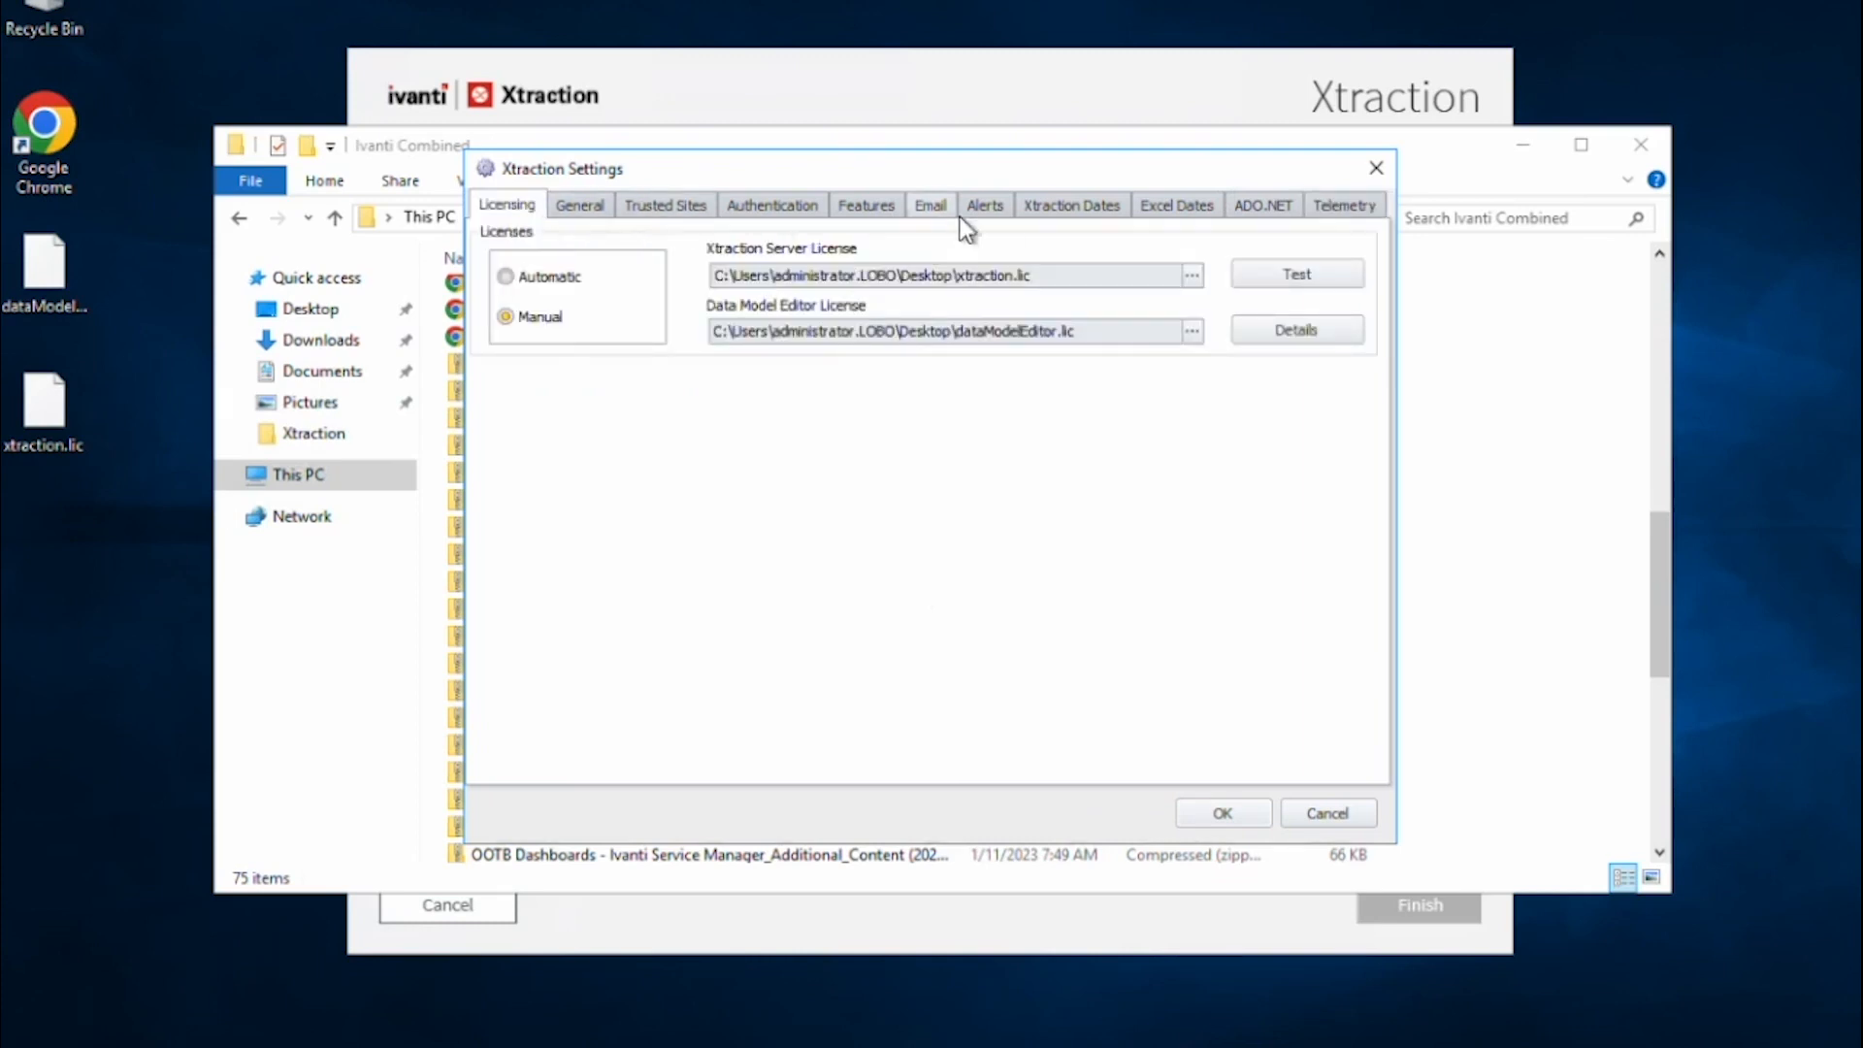
# Save Xtraction Settings with OK and click Finish on the installer's Success page.
pyautogui.click(1217, 822)
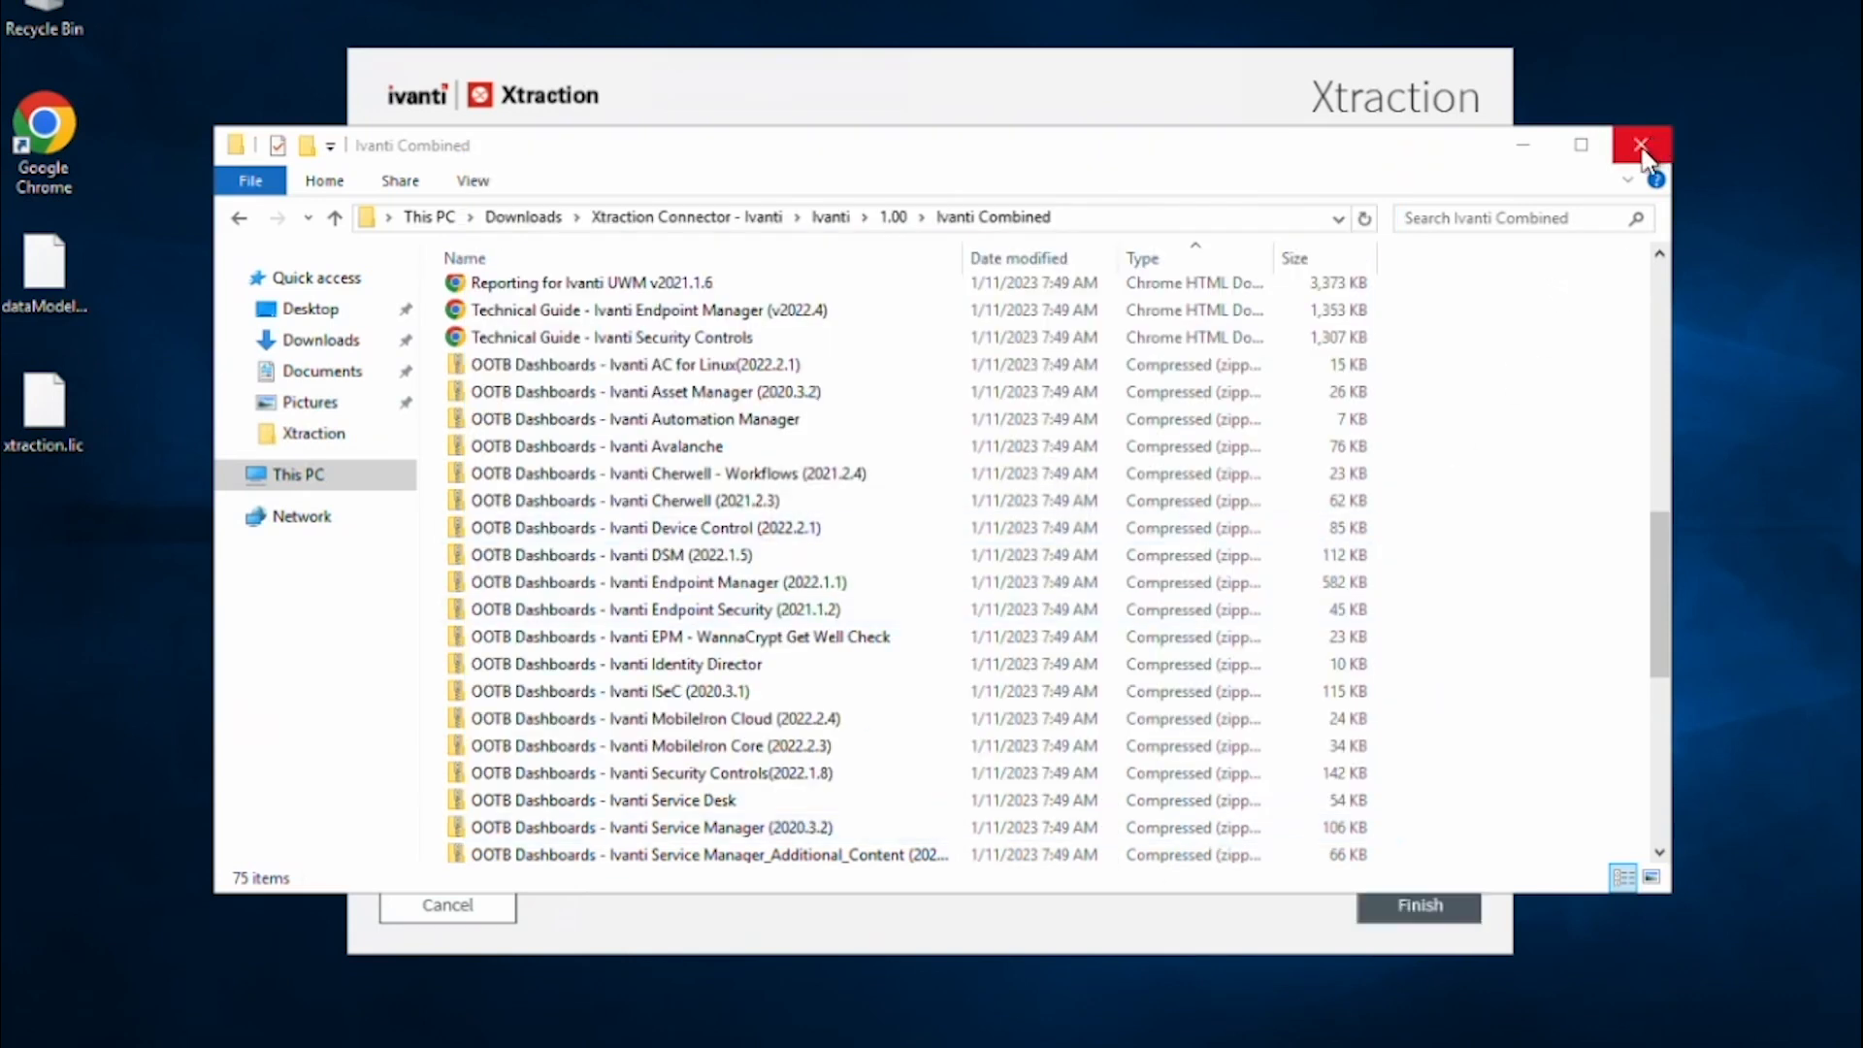
pyautogui.click(1219, 96)
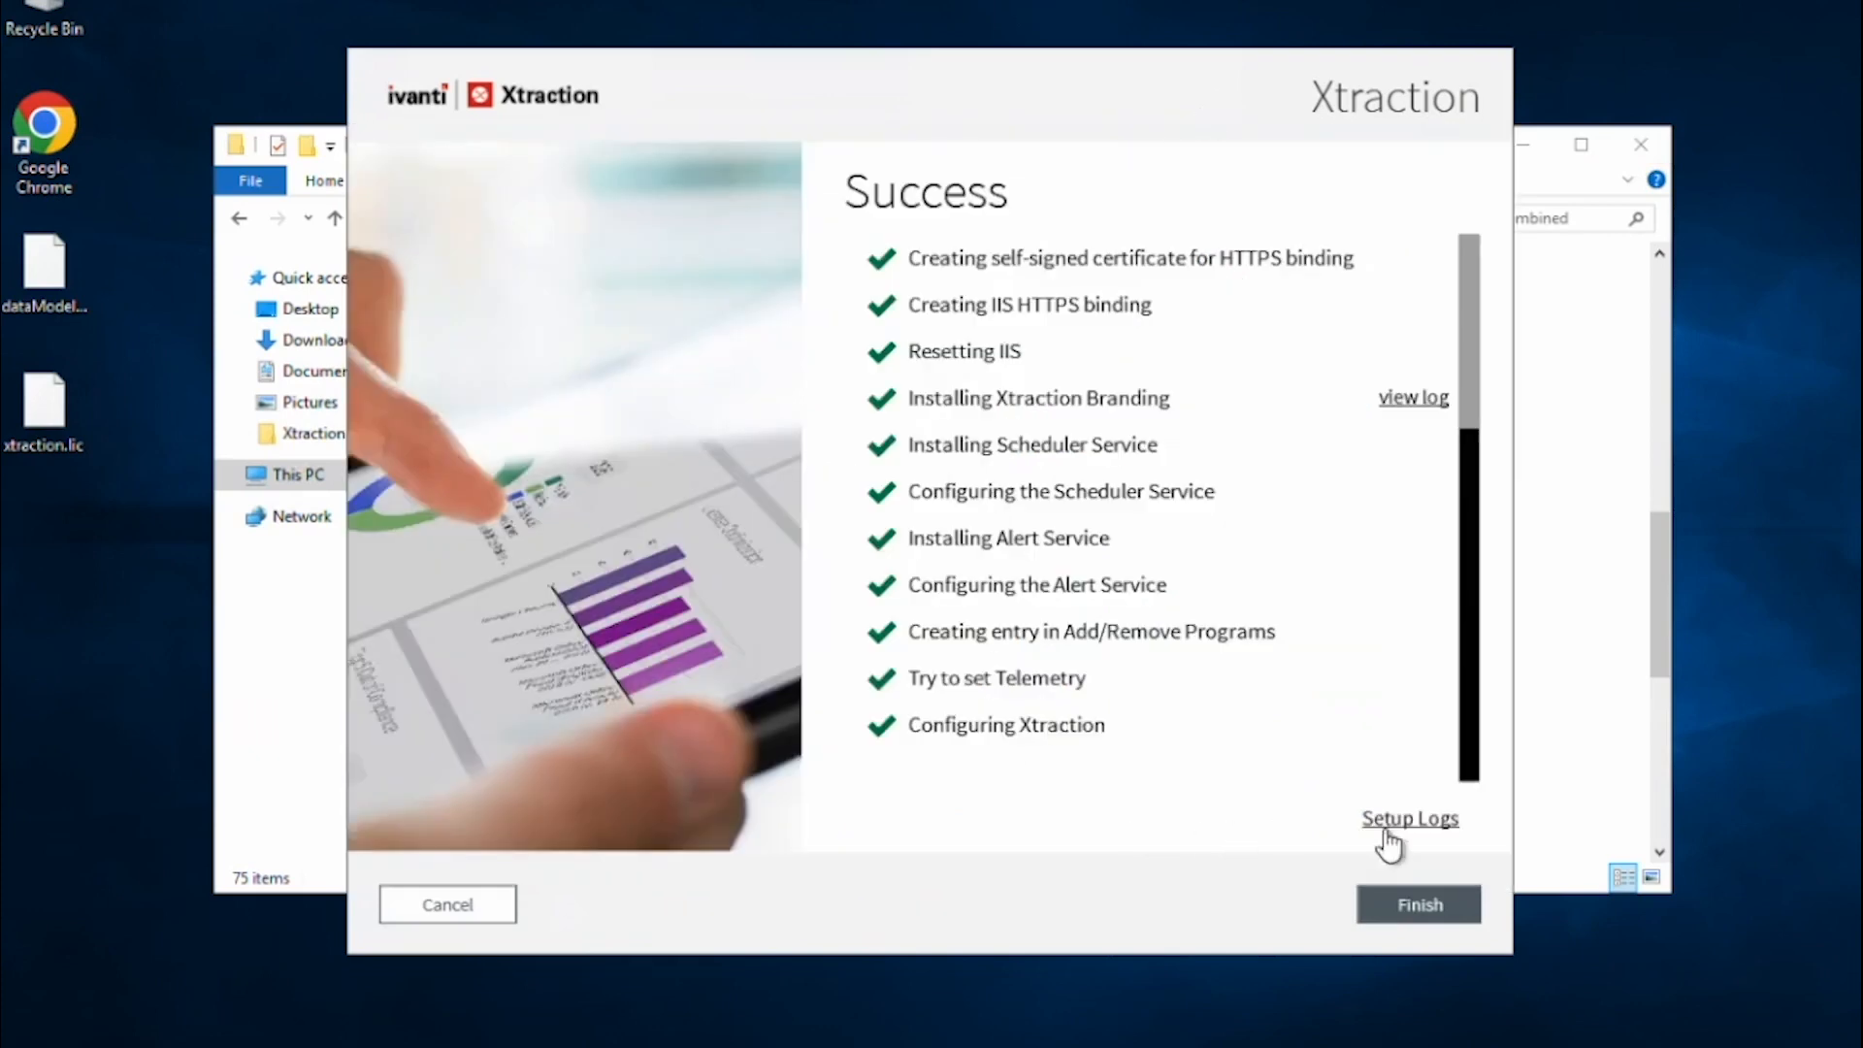
pyautogui.click(1417, 904)
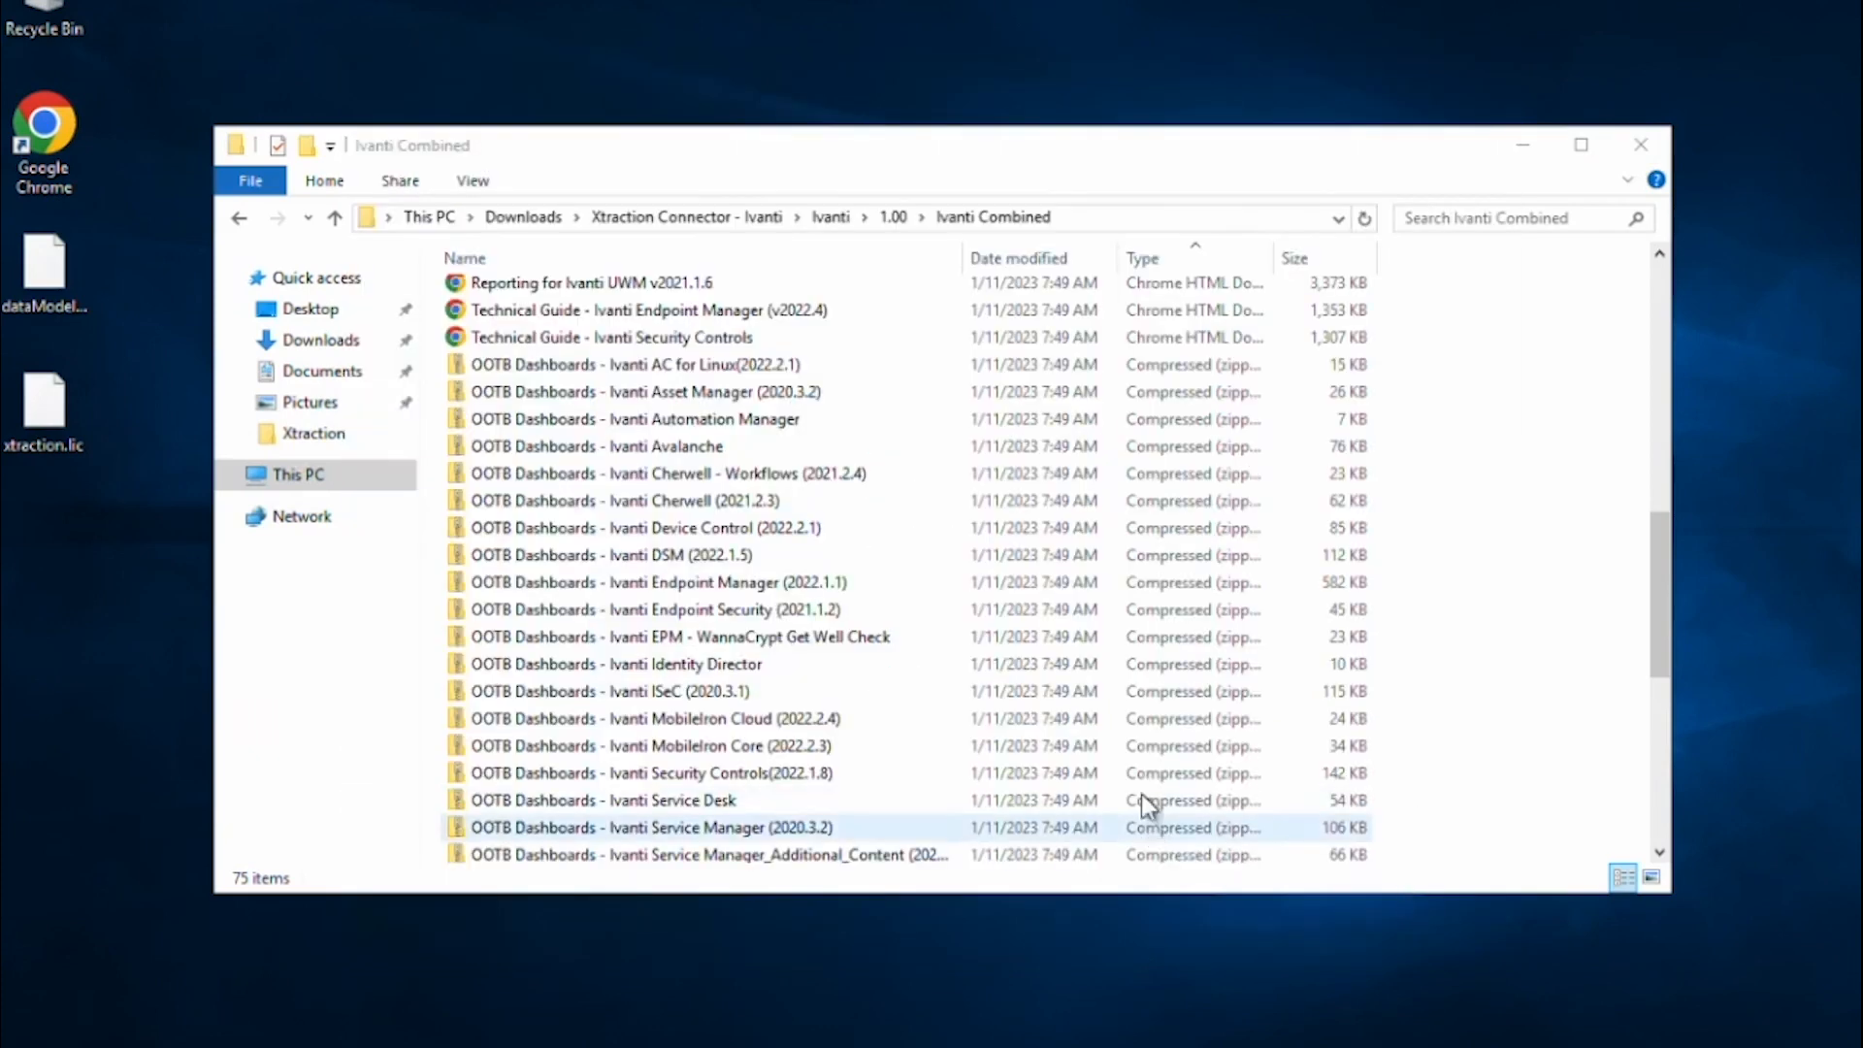
# Select the Ivanti (Combined).dat connector file in the download folder.
pyautogui.scroll(-1, 1054, 635)
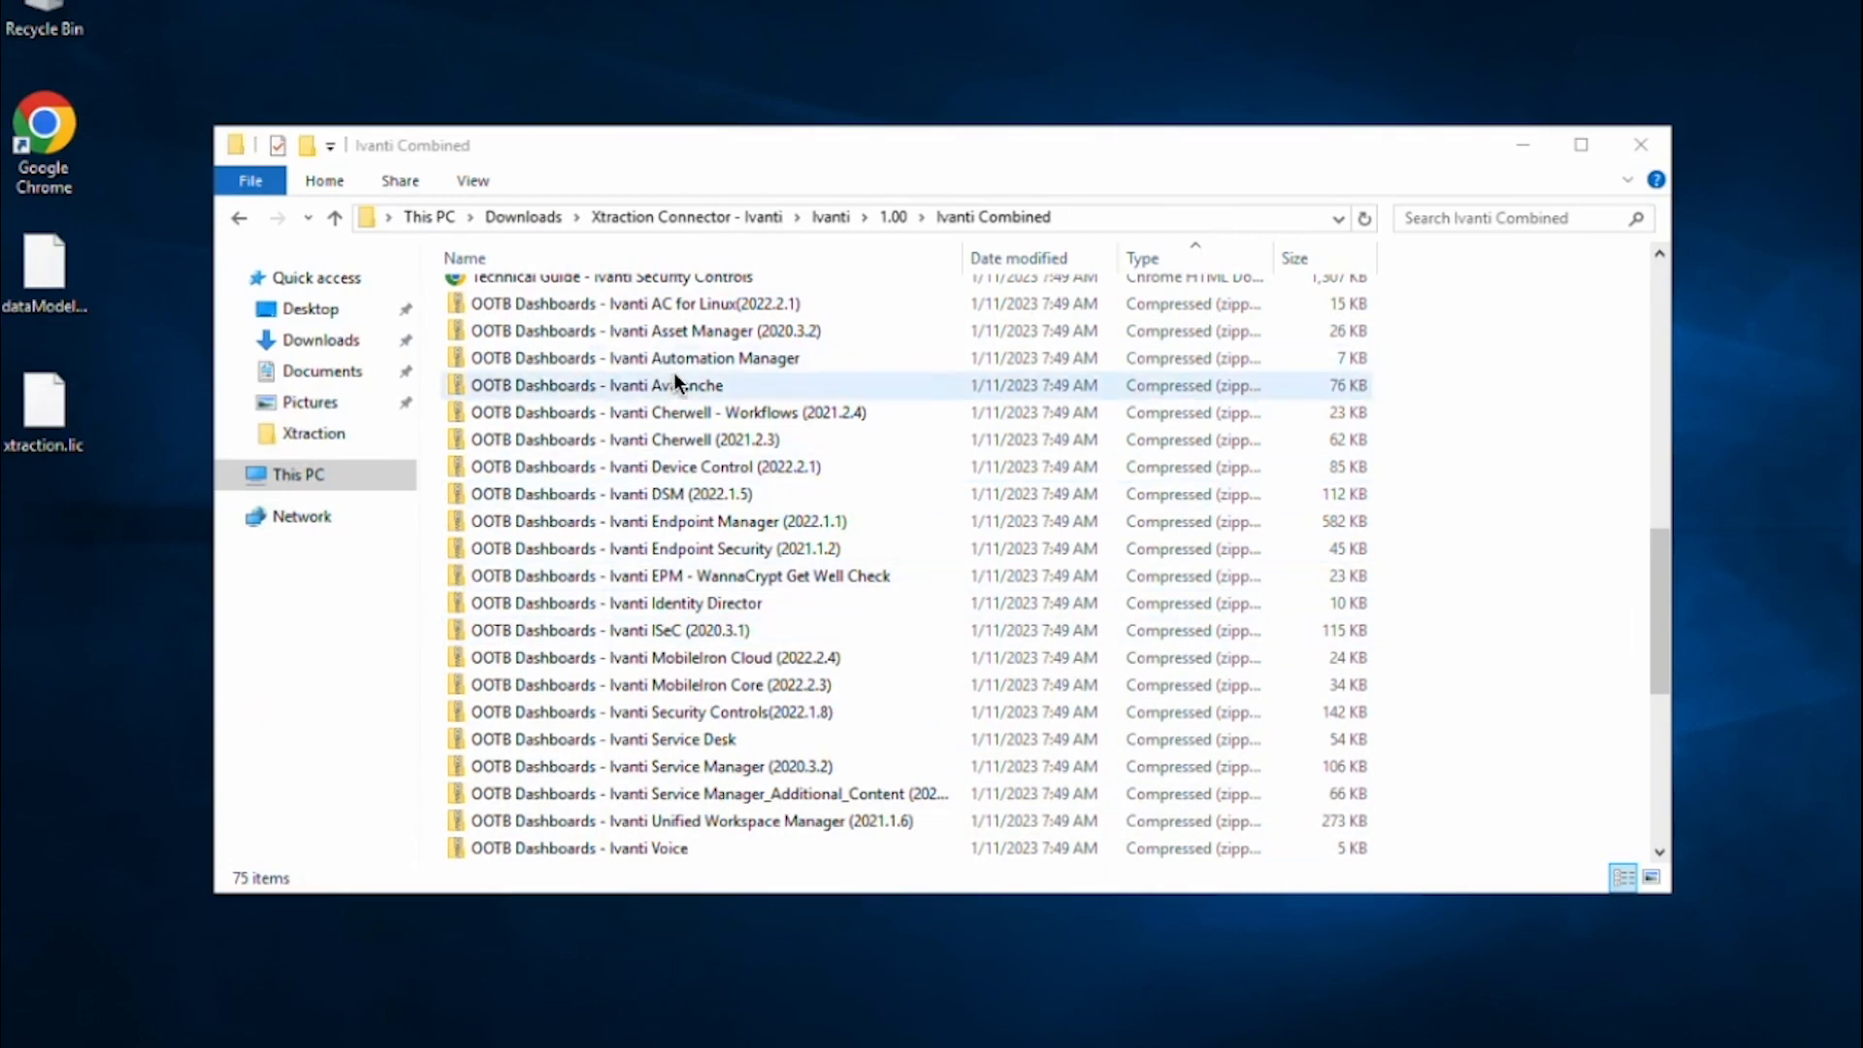
pyautogui.scroll(10, 674, 373)
pyautogui.scroll(-15, 671, 441)
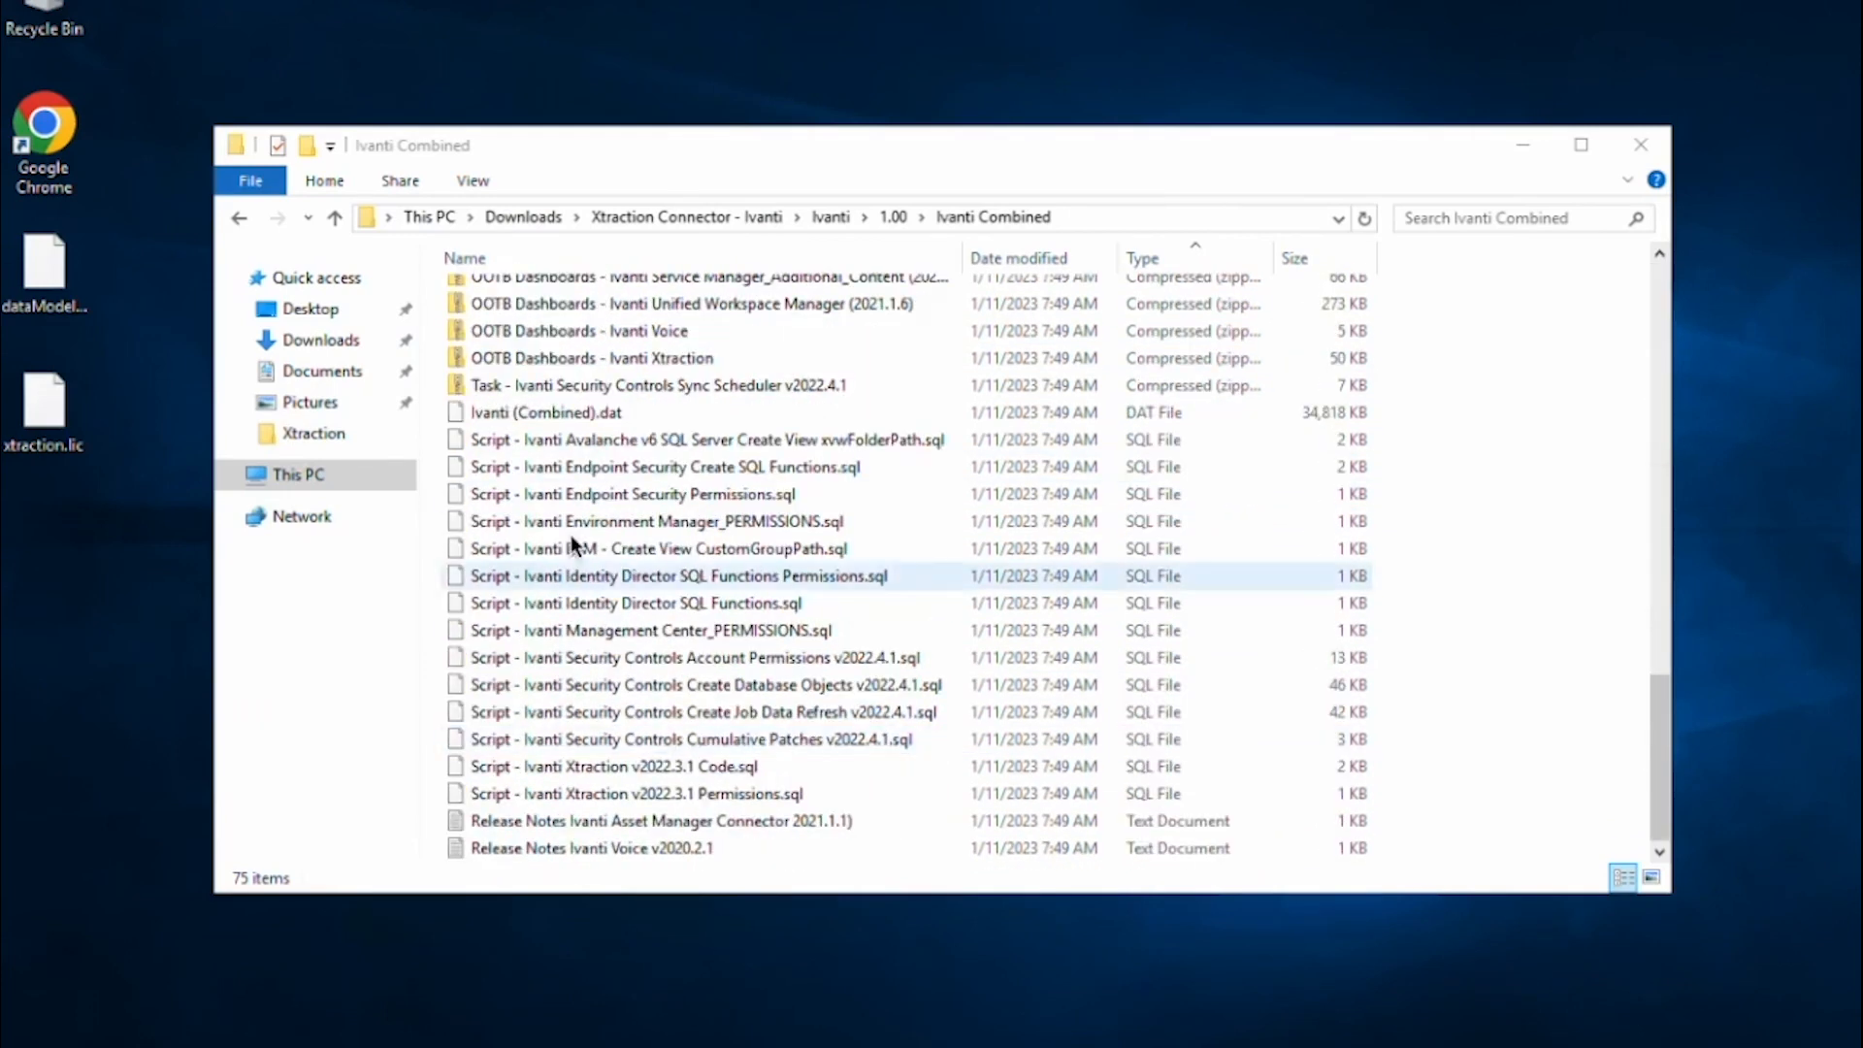
pyautogui.click(565, 411)
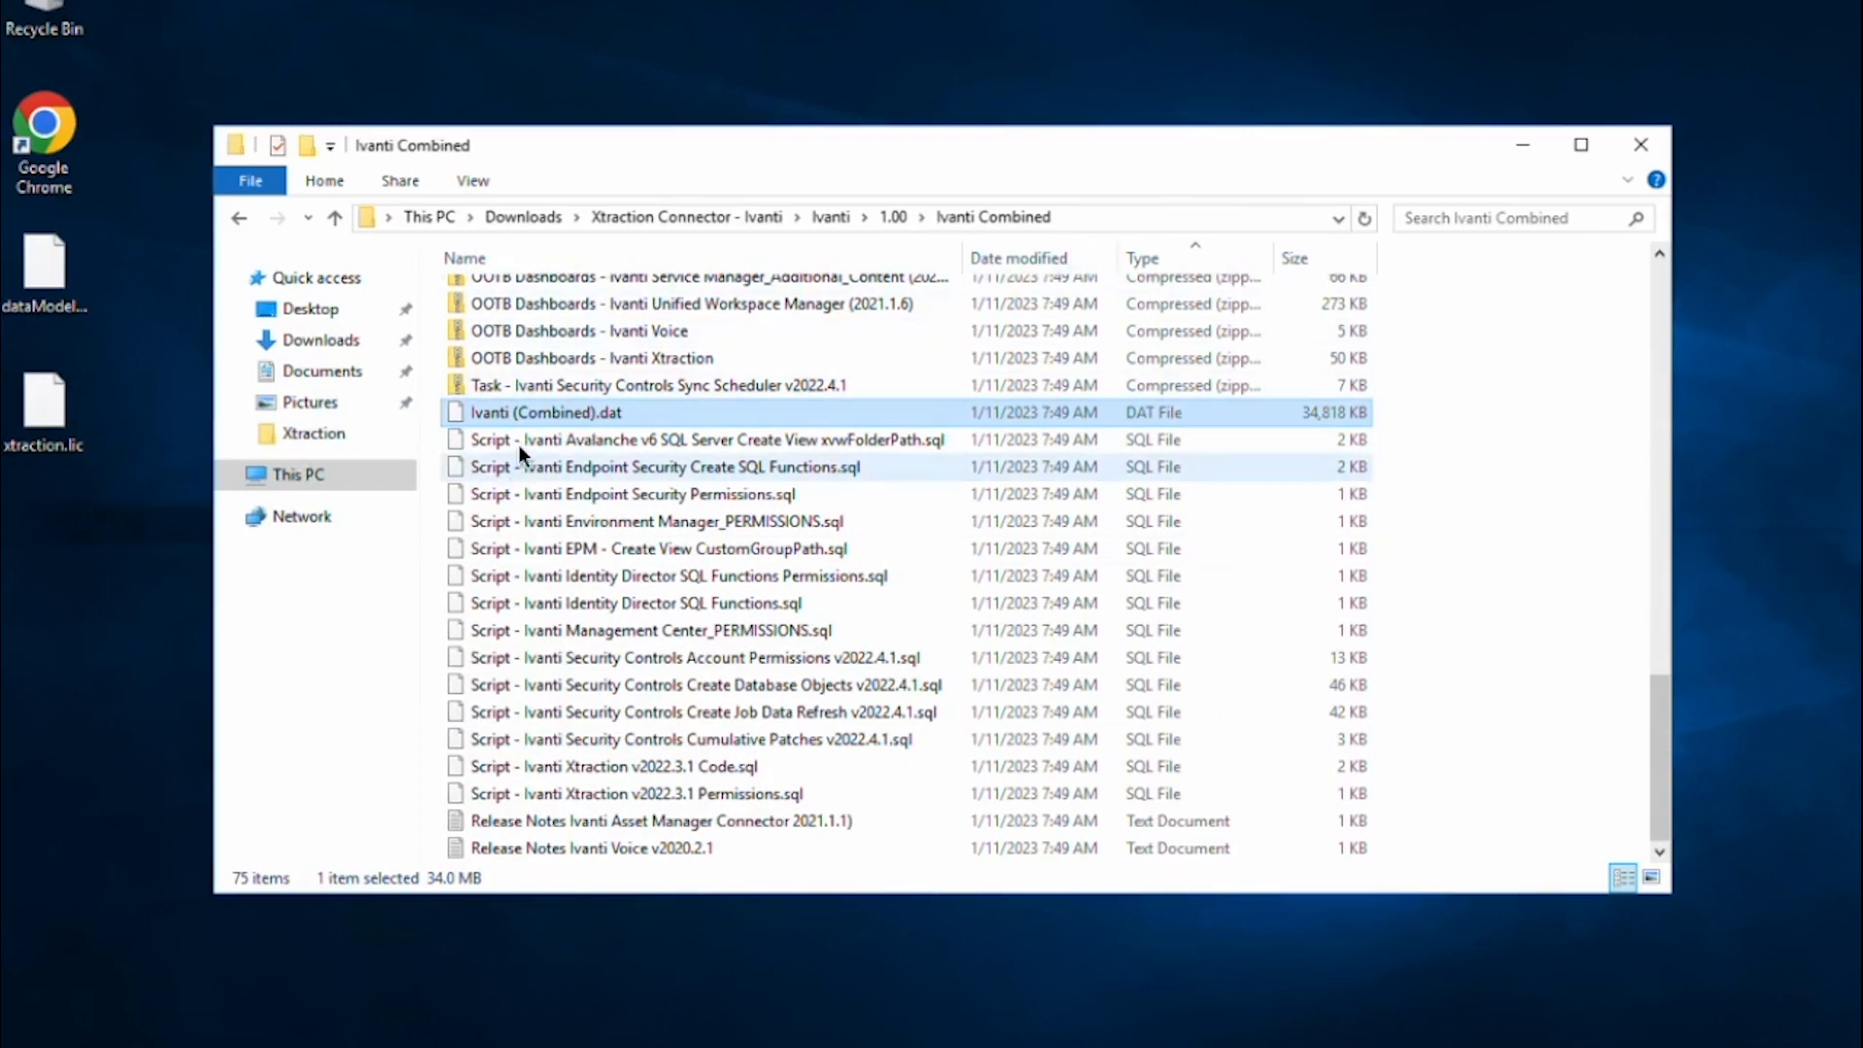
# Go to C:\Program Files (x86)\Xtraction Software\Xtraction\Data\Configuration via the address bar.
pyautogui.click(1092, 216)
pyautogui.write('c:\\')
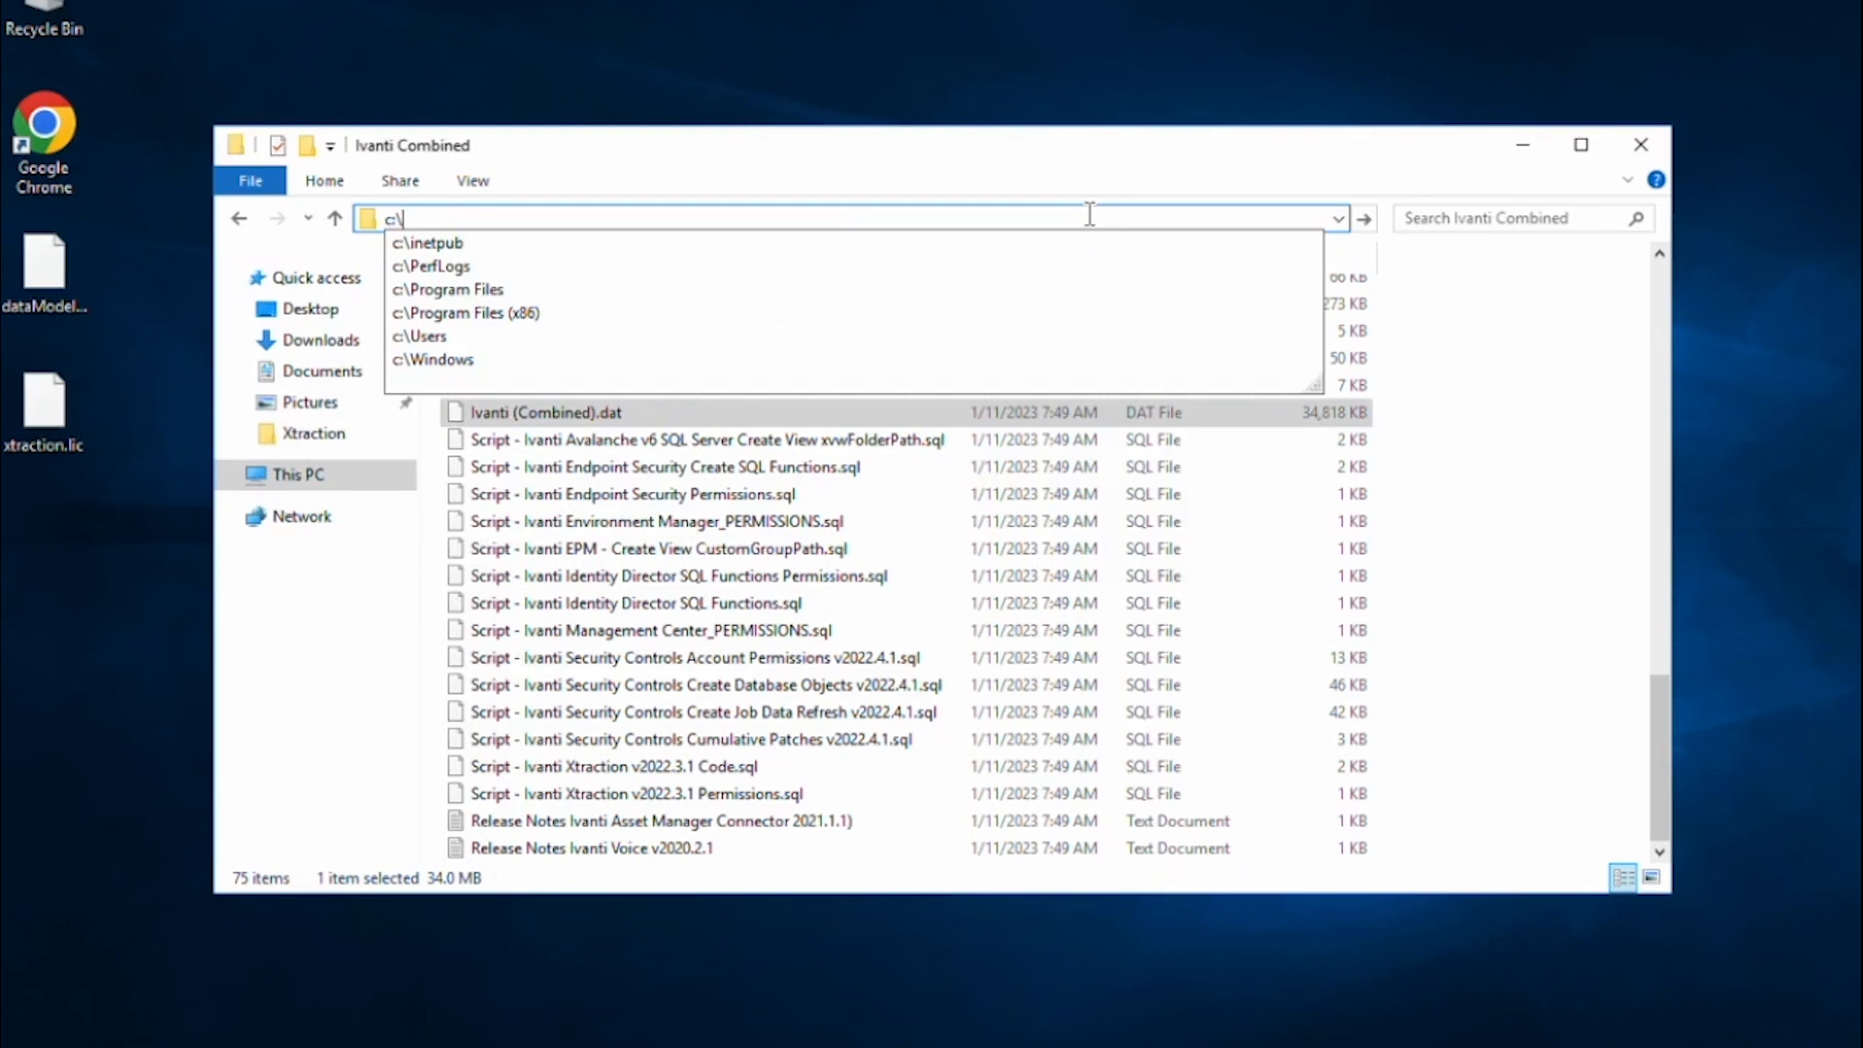
pyautogui.write('pro')
pyautogui.press('Down')
pyautogui.press('Down')
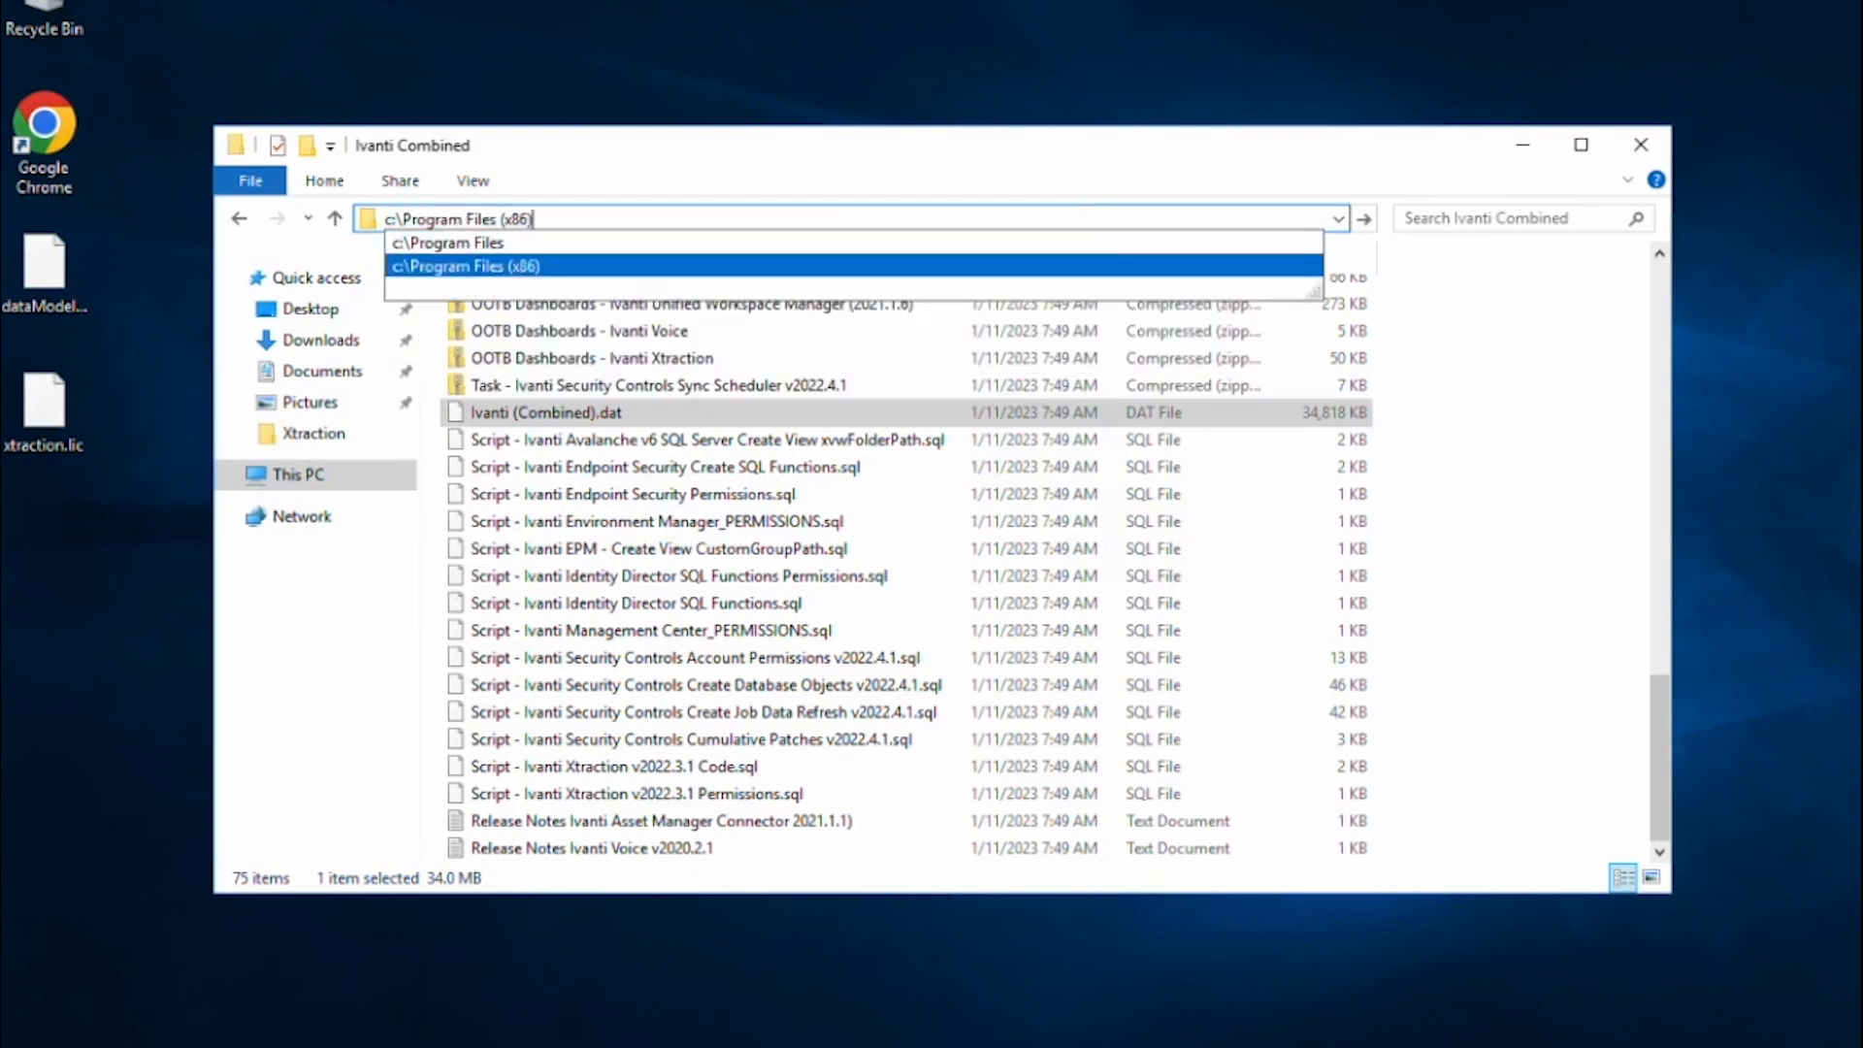
pyautogui.write('\\x')
pyautogui.press('Down')
pyautogui.write('\\x')
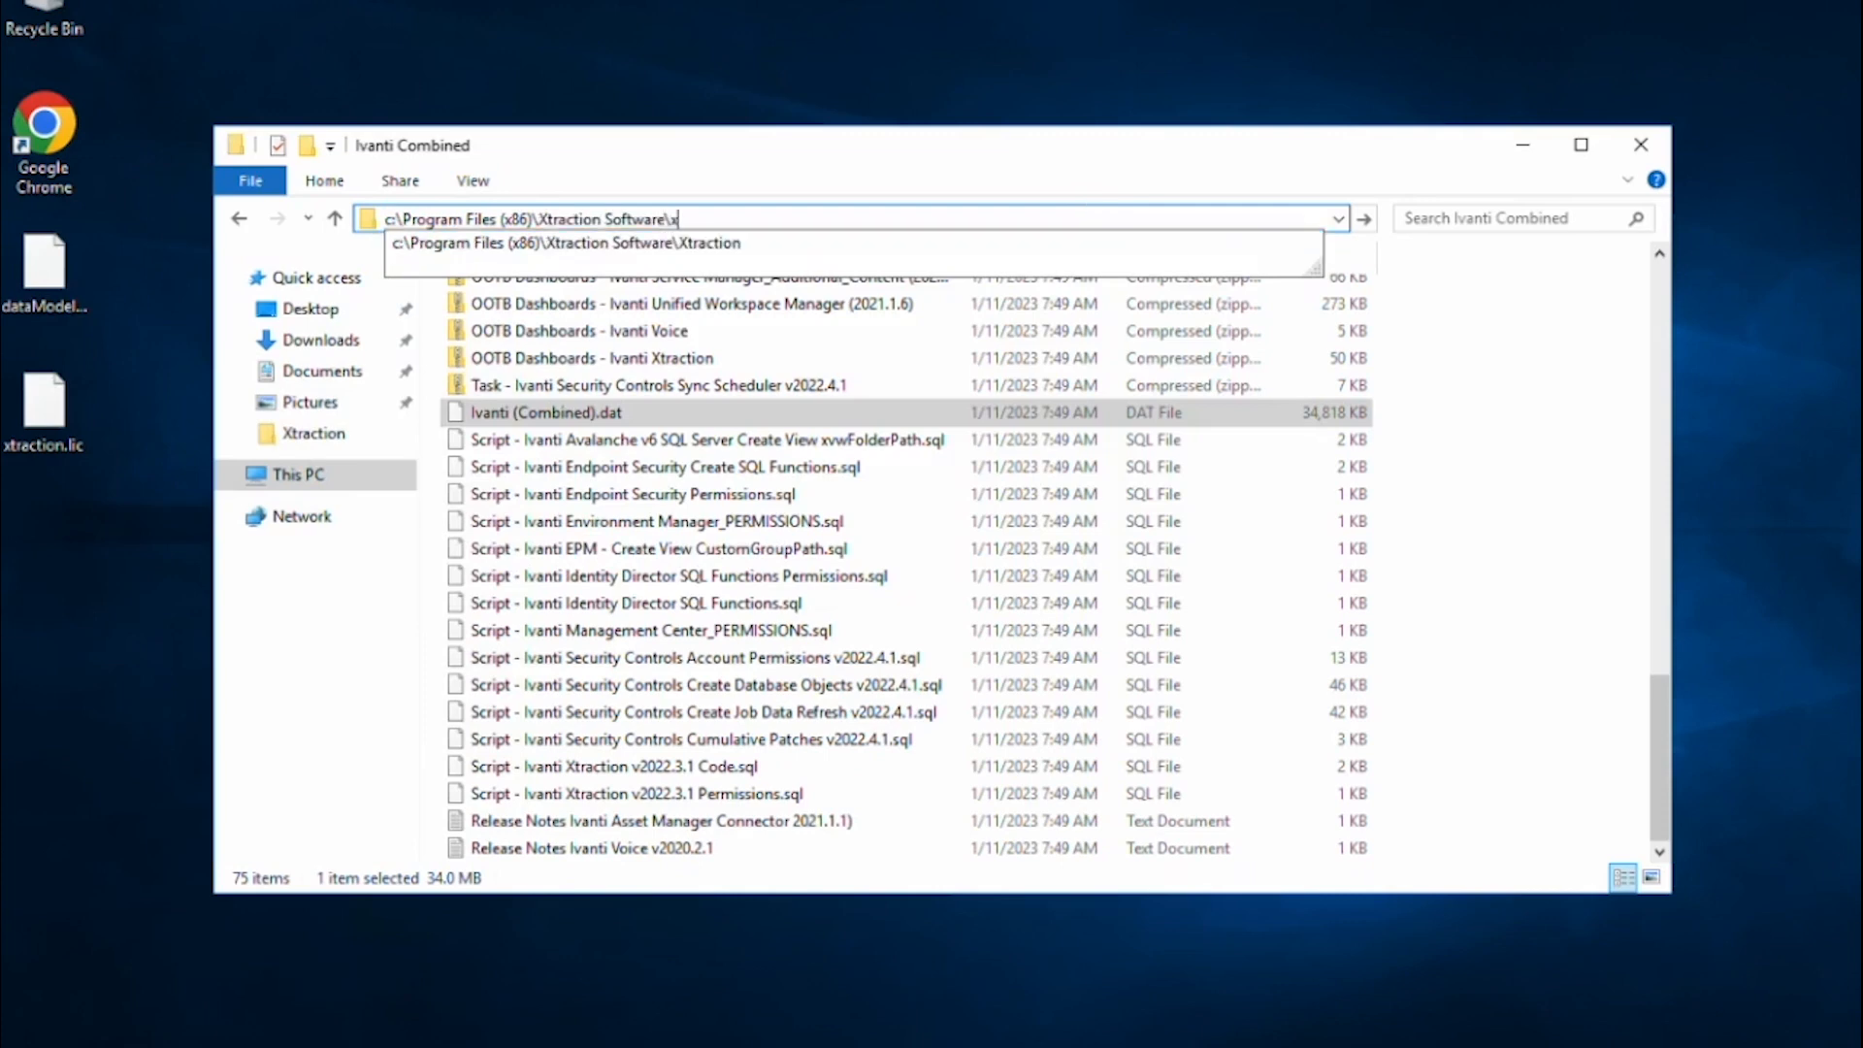
pyautogui.press('Down')
pyautogui.write('\\')
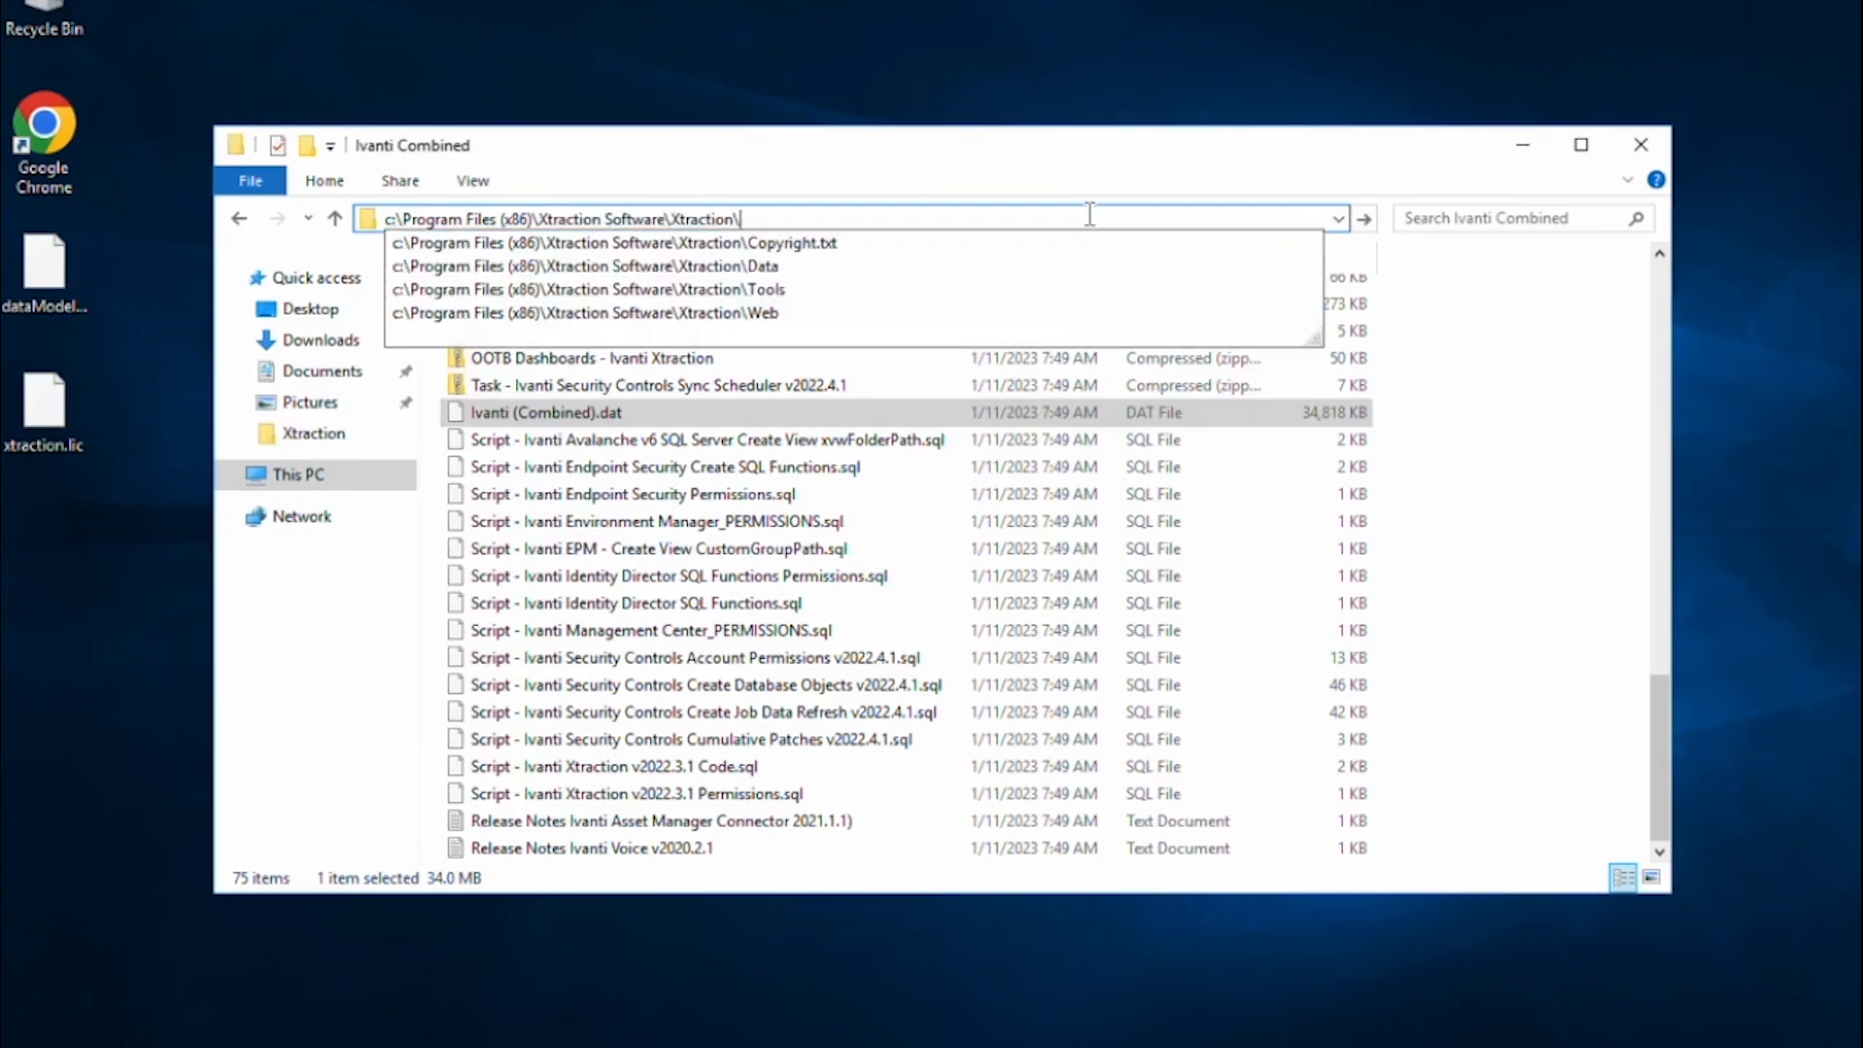
pyautogui.press('Down')
pyautogui.press('Down')
pyautogui.write('\\Xtrac')
pyautogui.press('Down')
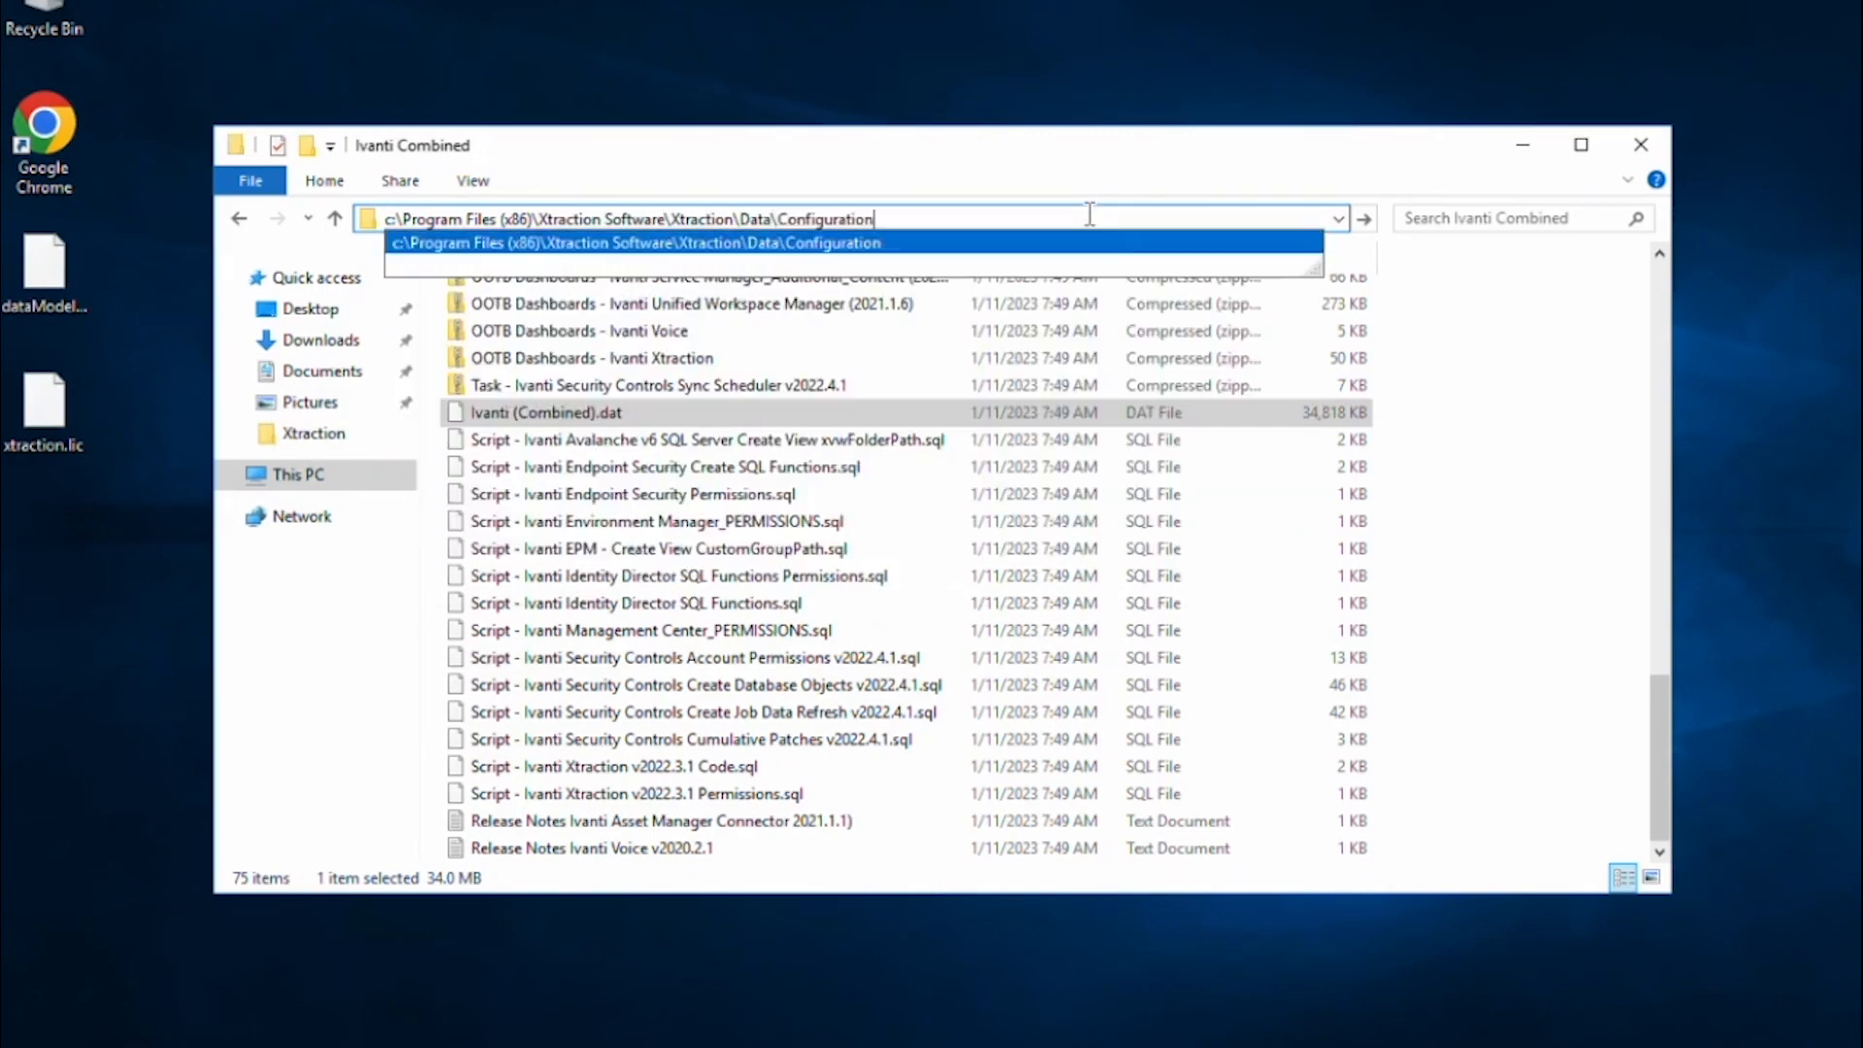
pyautogui.press('Return')
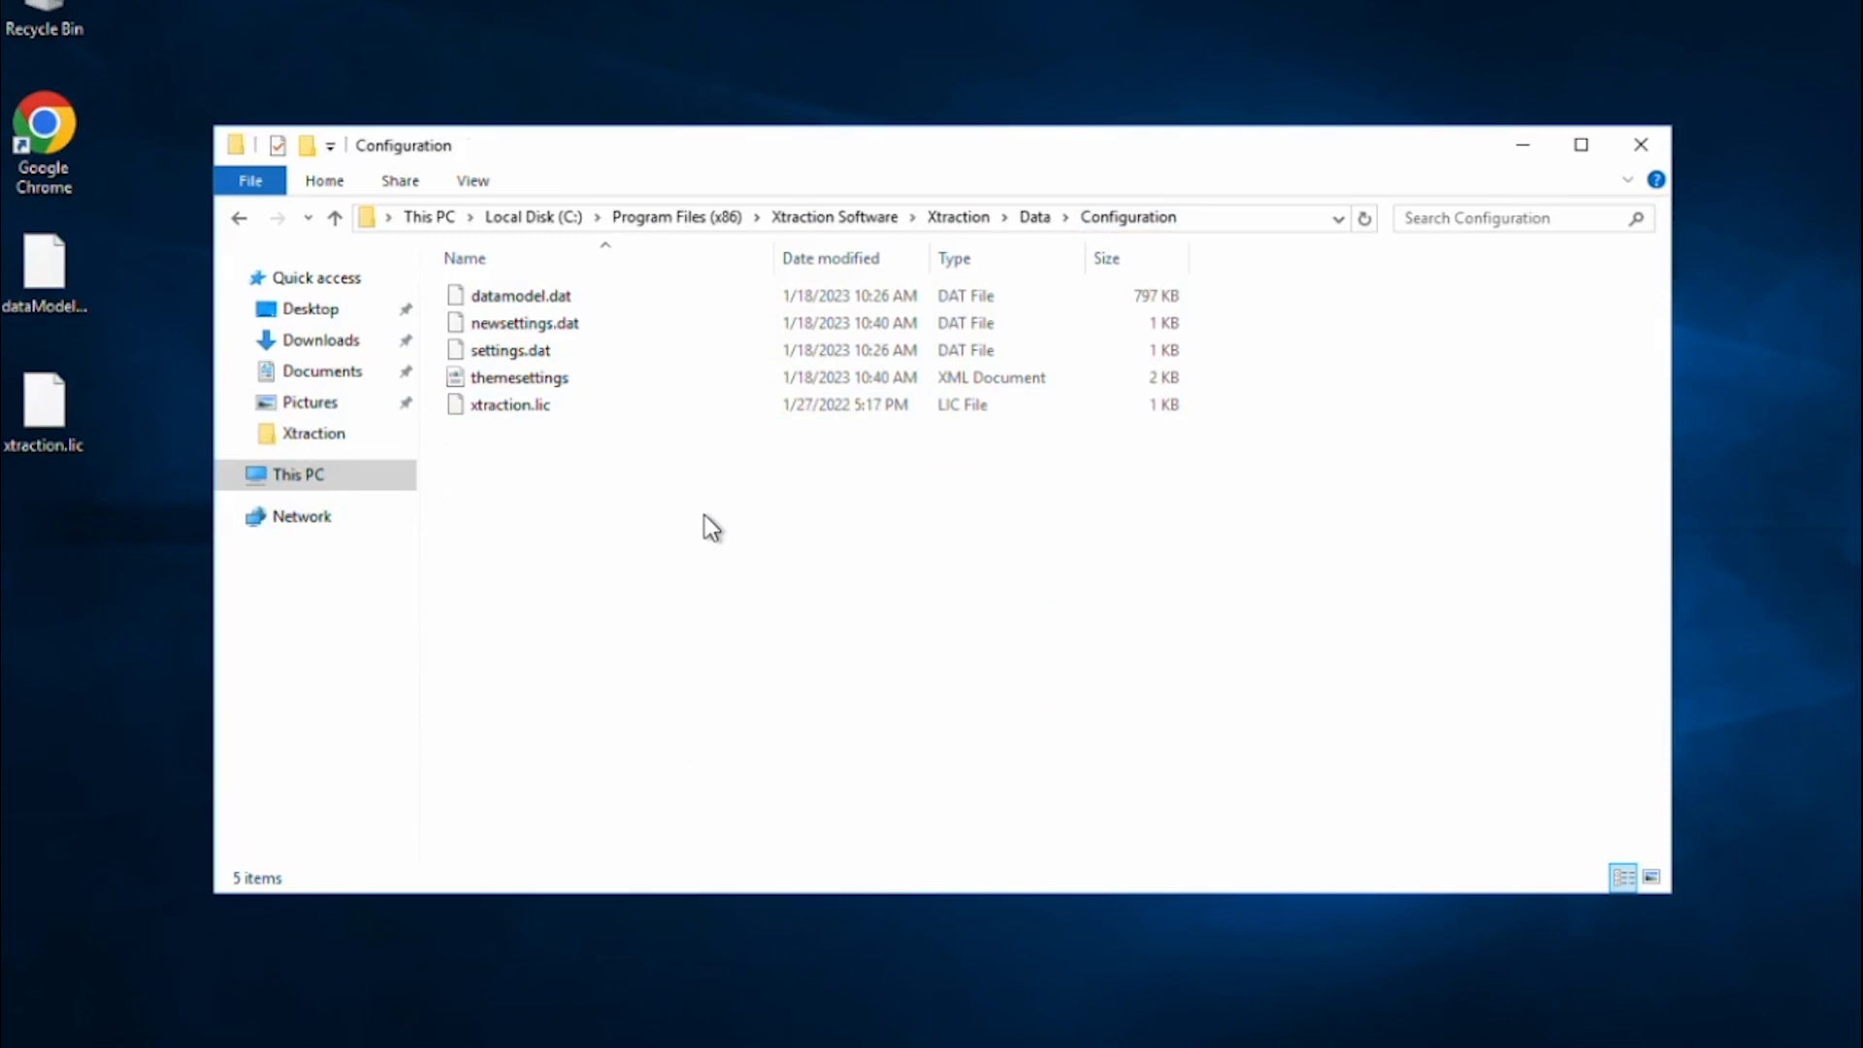
# Paste Ivanti (Combined).dat into the Configuration folder and select datamodel.dat.
pyautogui.hotkey('ctrl', 'v')
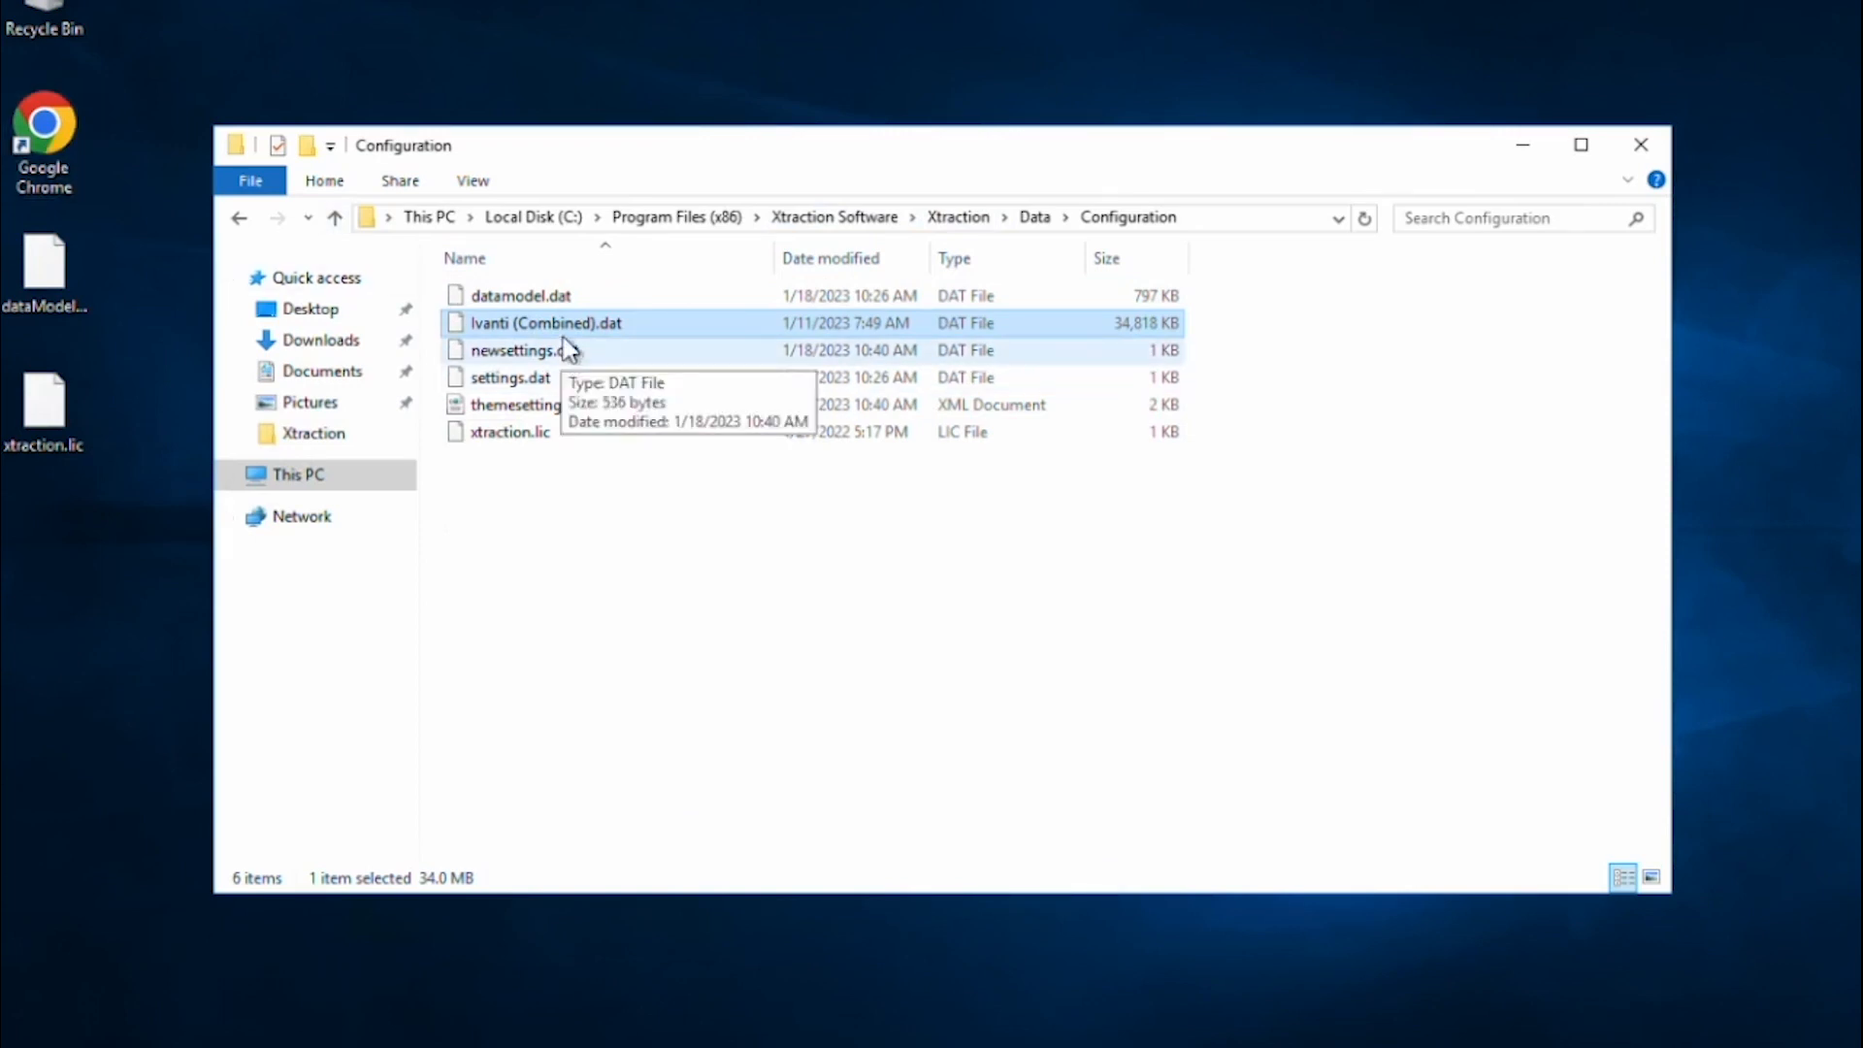
pyautogui.click(554, 302)
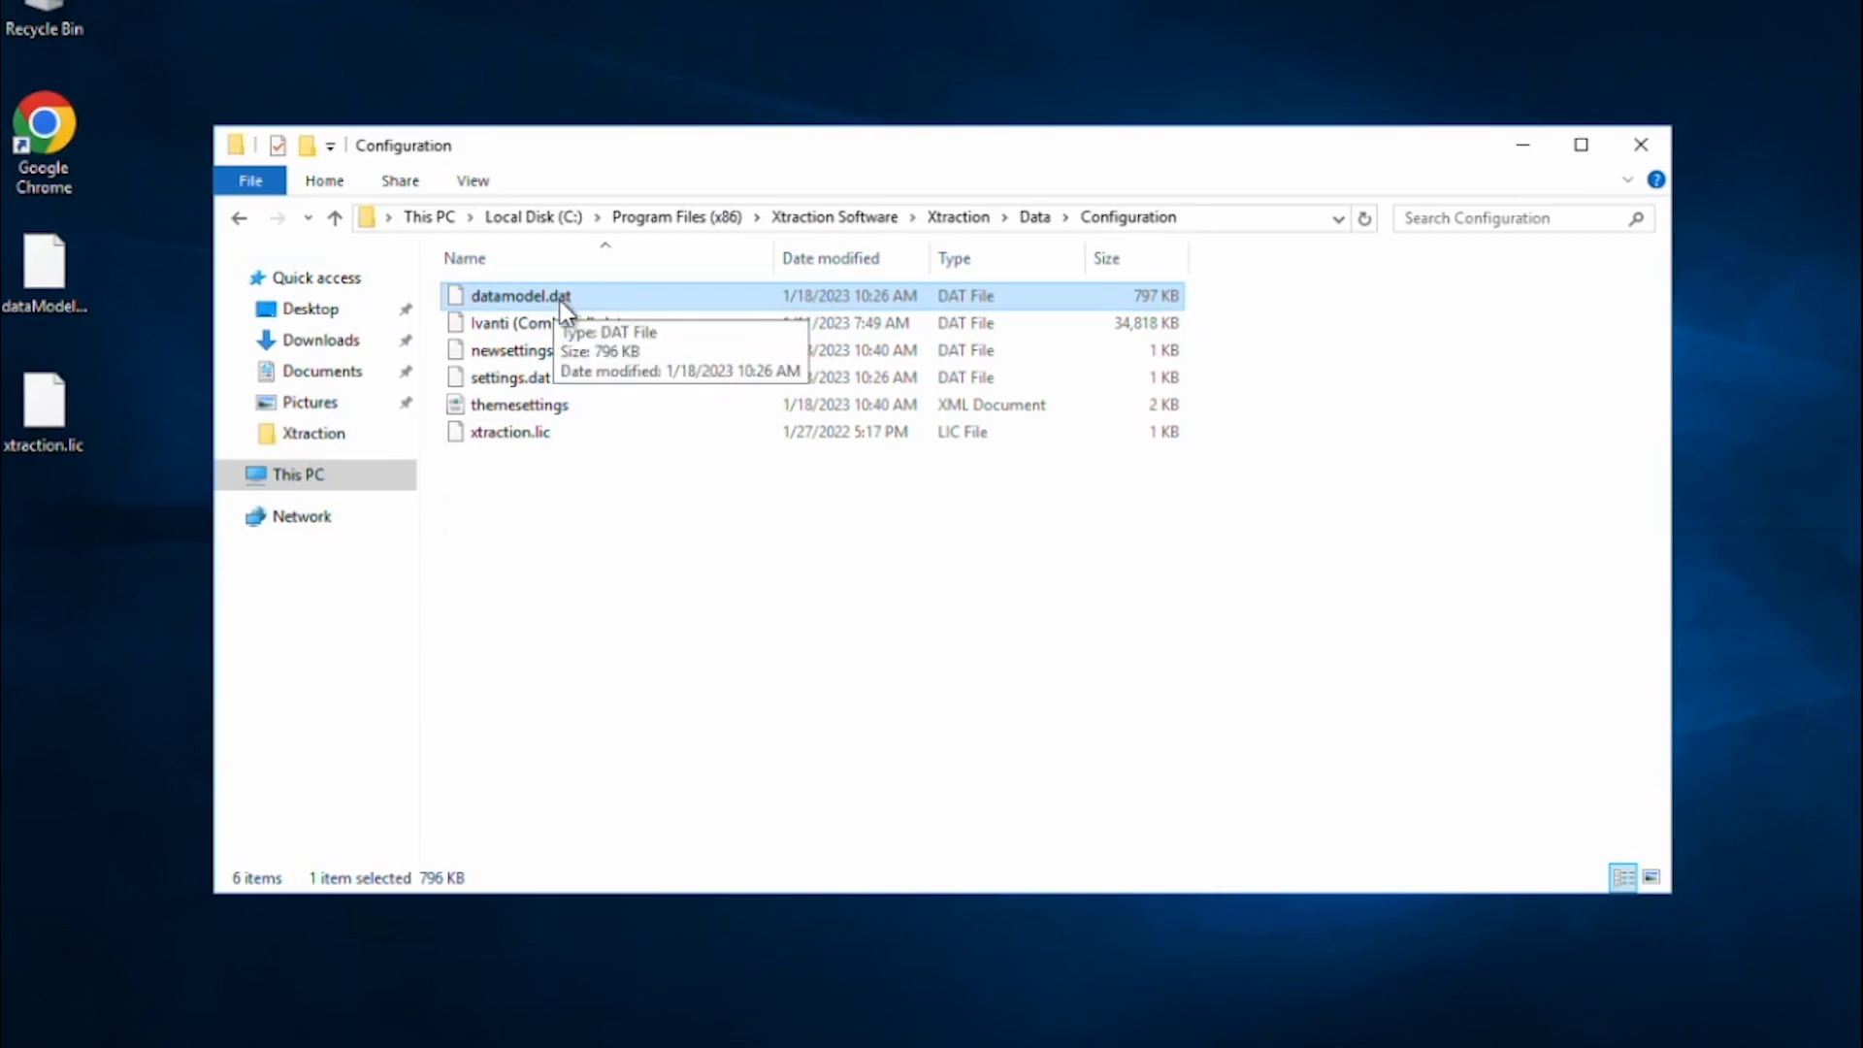
# Open the Xtraction web app in Chrome and start the Dashboard Designer.
pyautogui.doubleClick(40, 131)
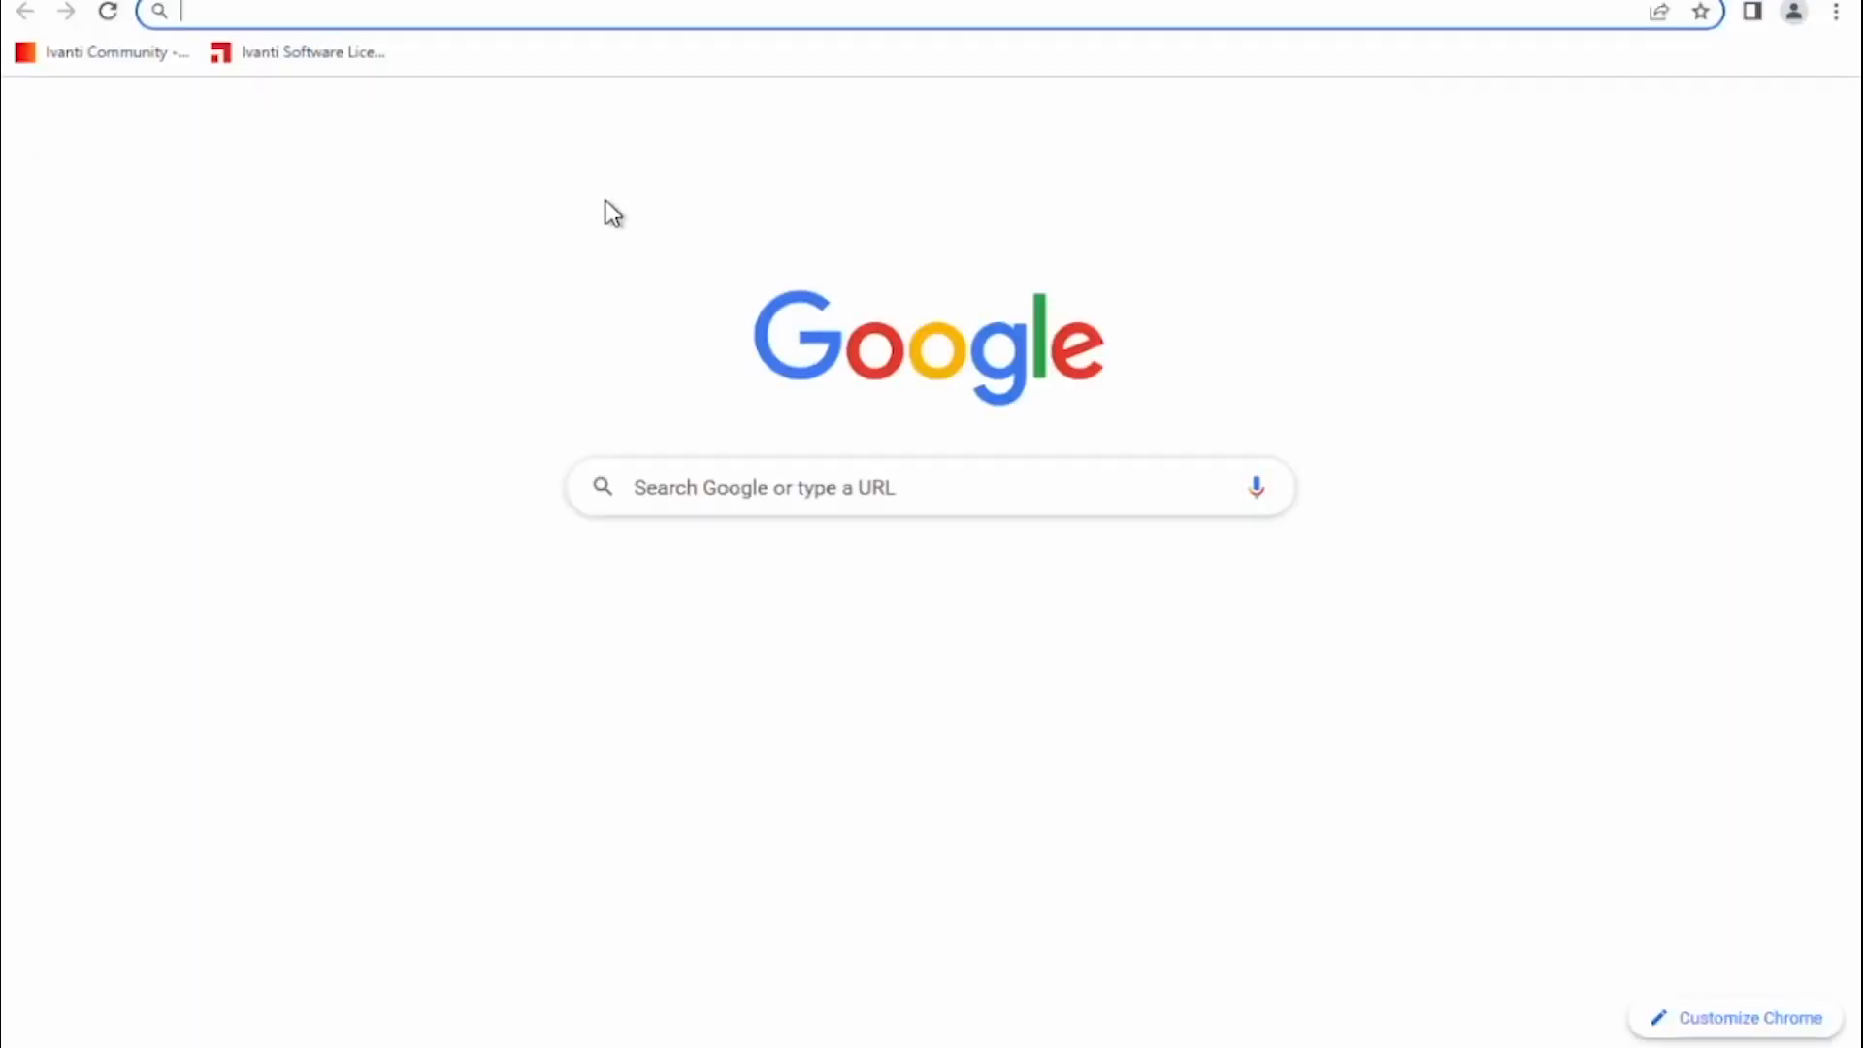
pyautogui.write('xtract')
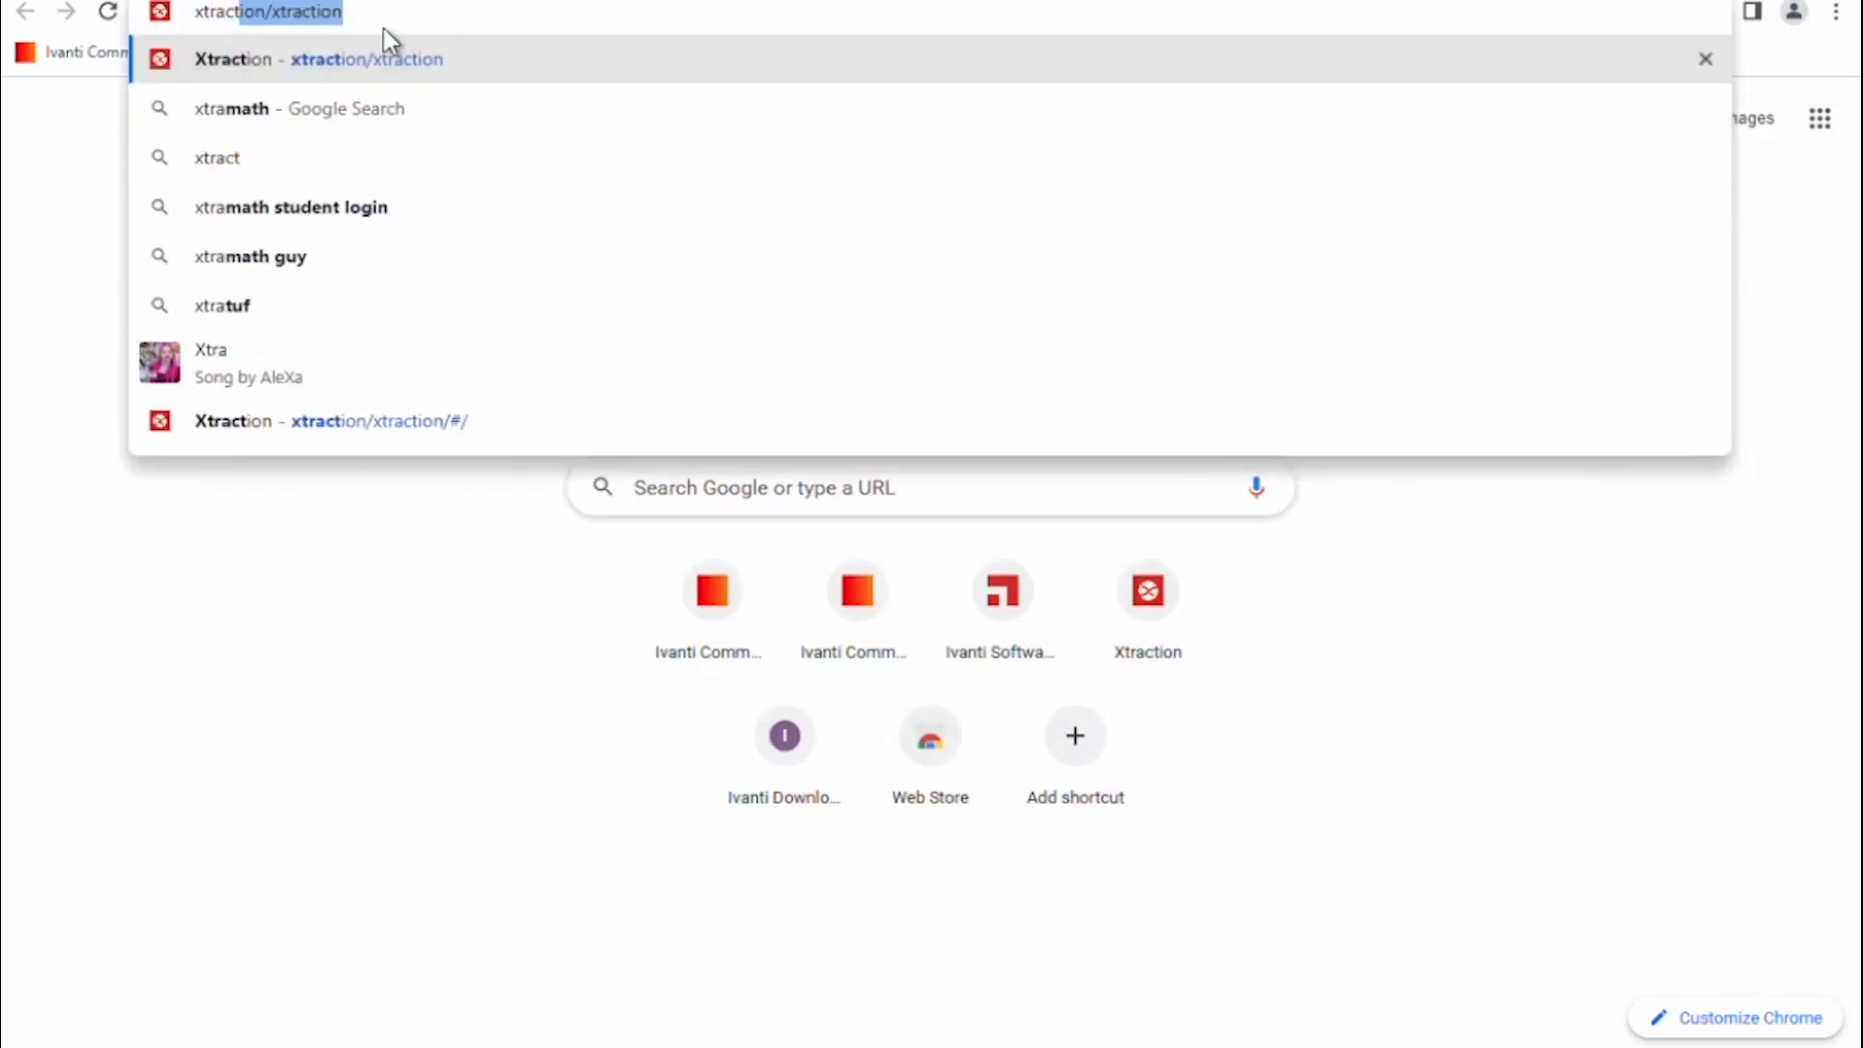
pyautogui.press('Return')
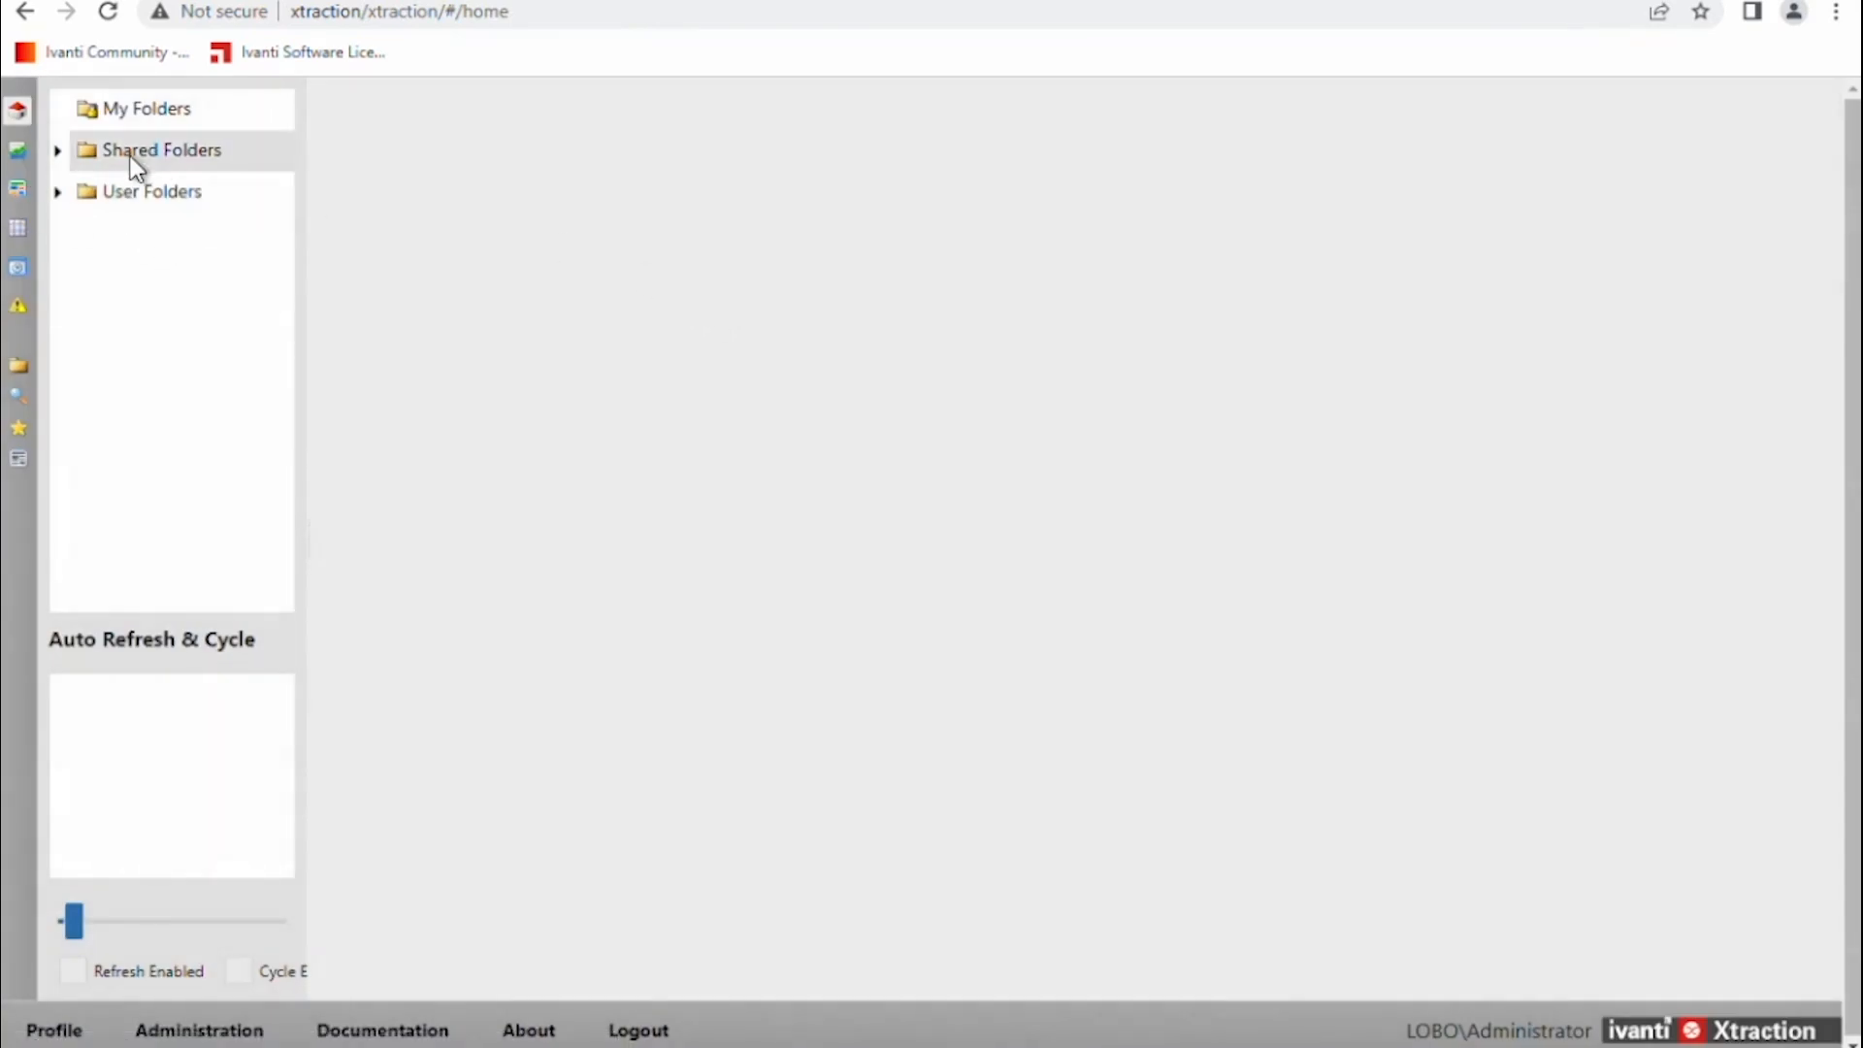
pyautogui.click(14, 161)
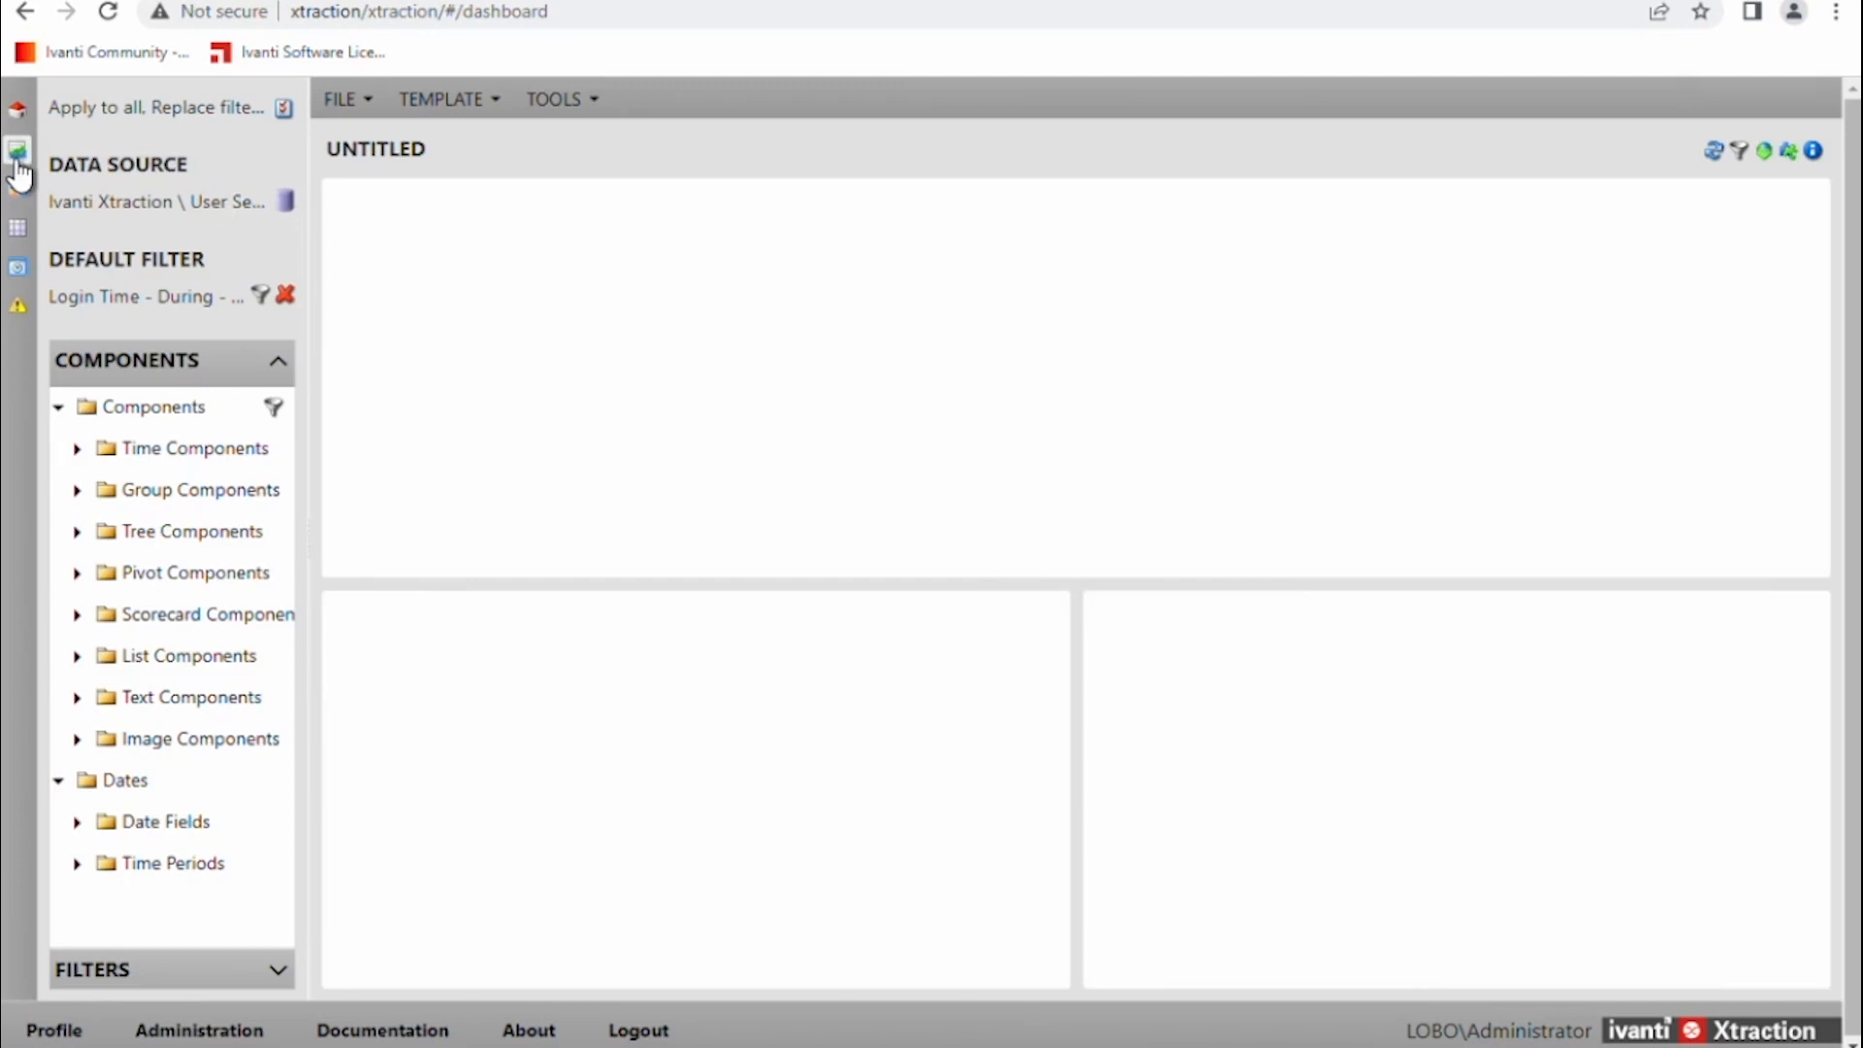
# Check that the data source list offers only Ivanti Xtraction, cancel, and return to Explorer.
pyautogui.click(283, 204)
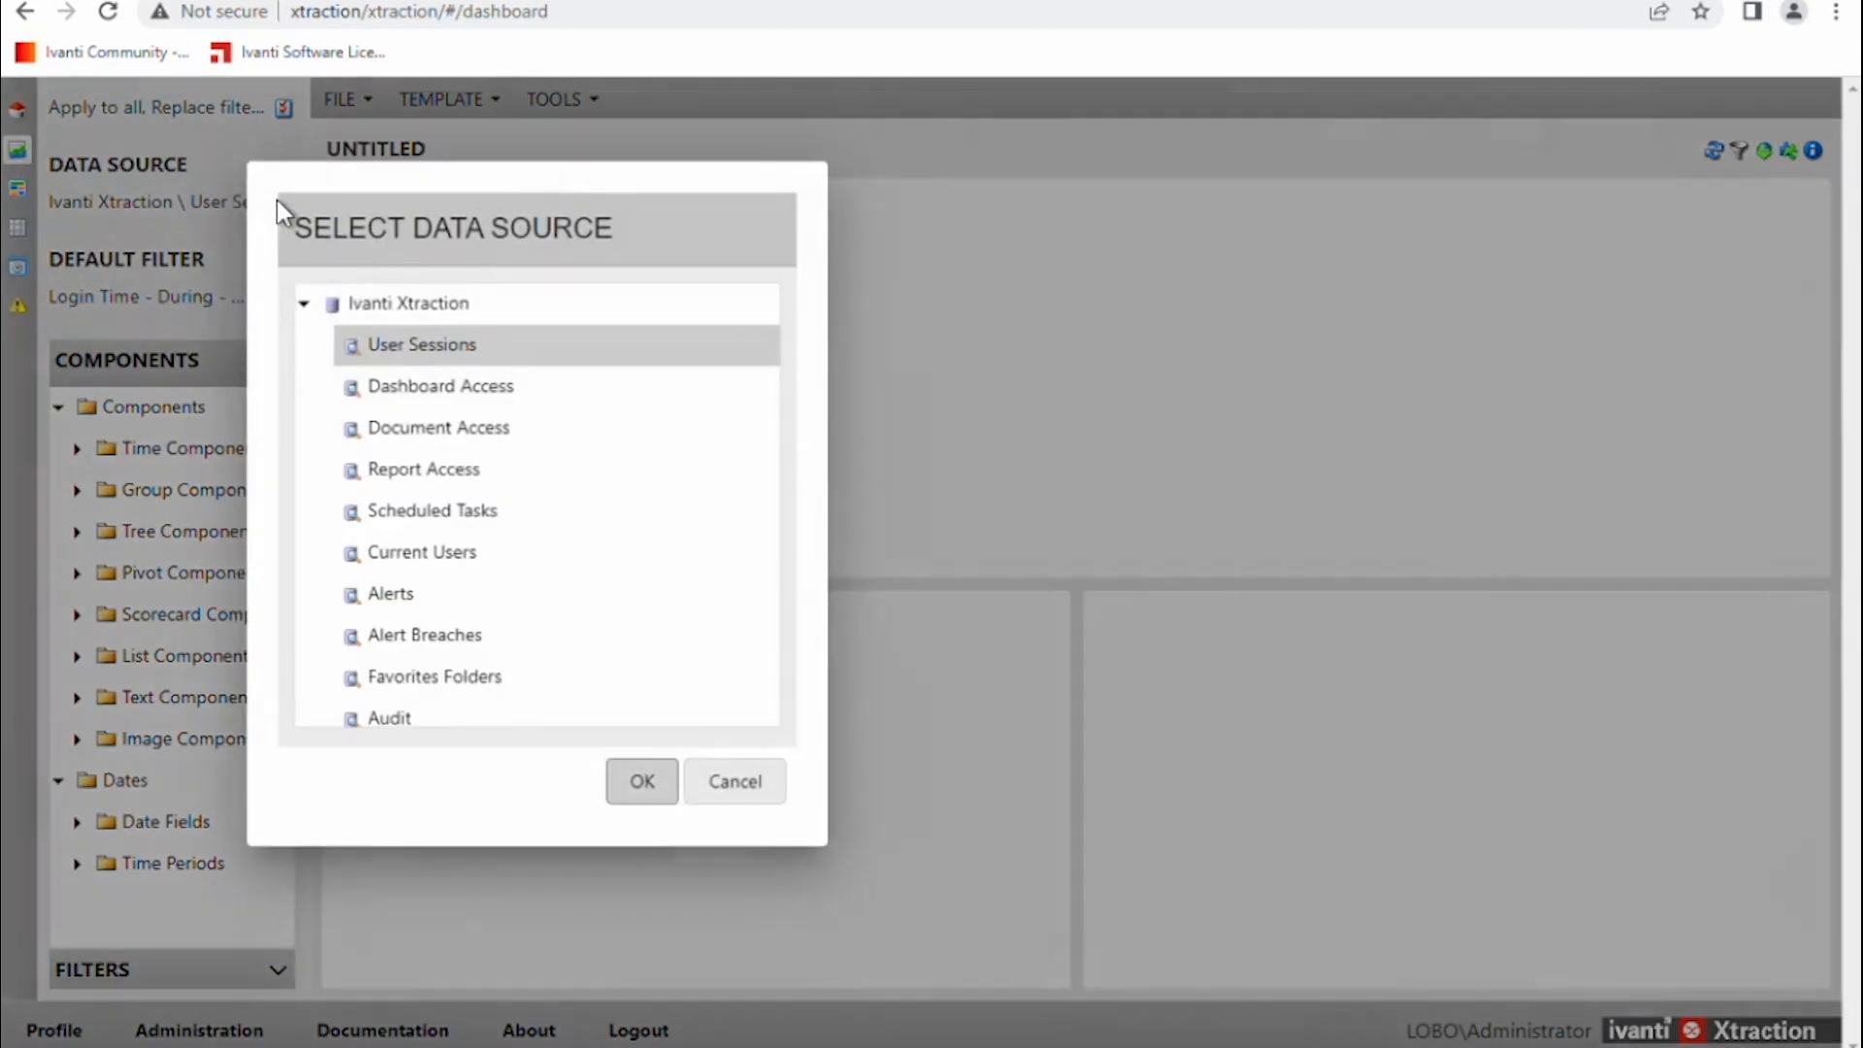
pyautogui.click(303, 303)
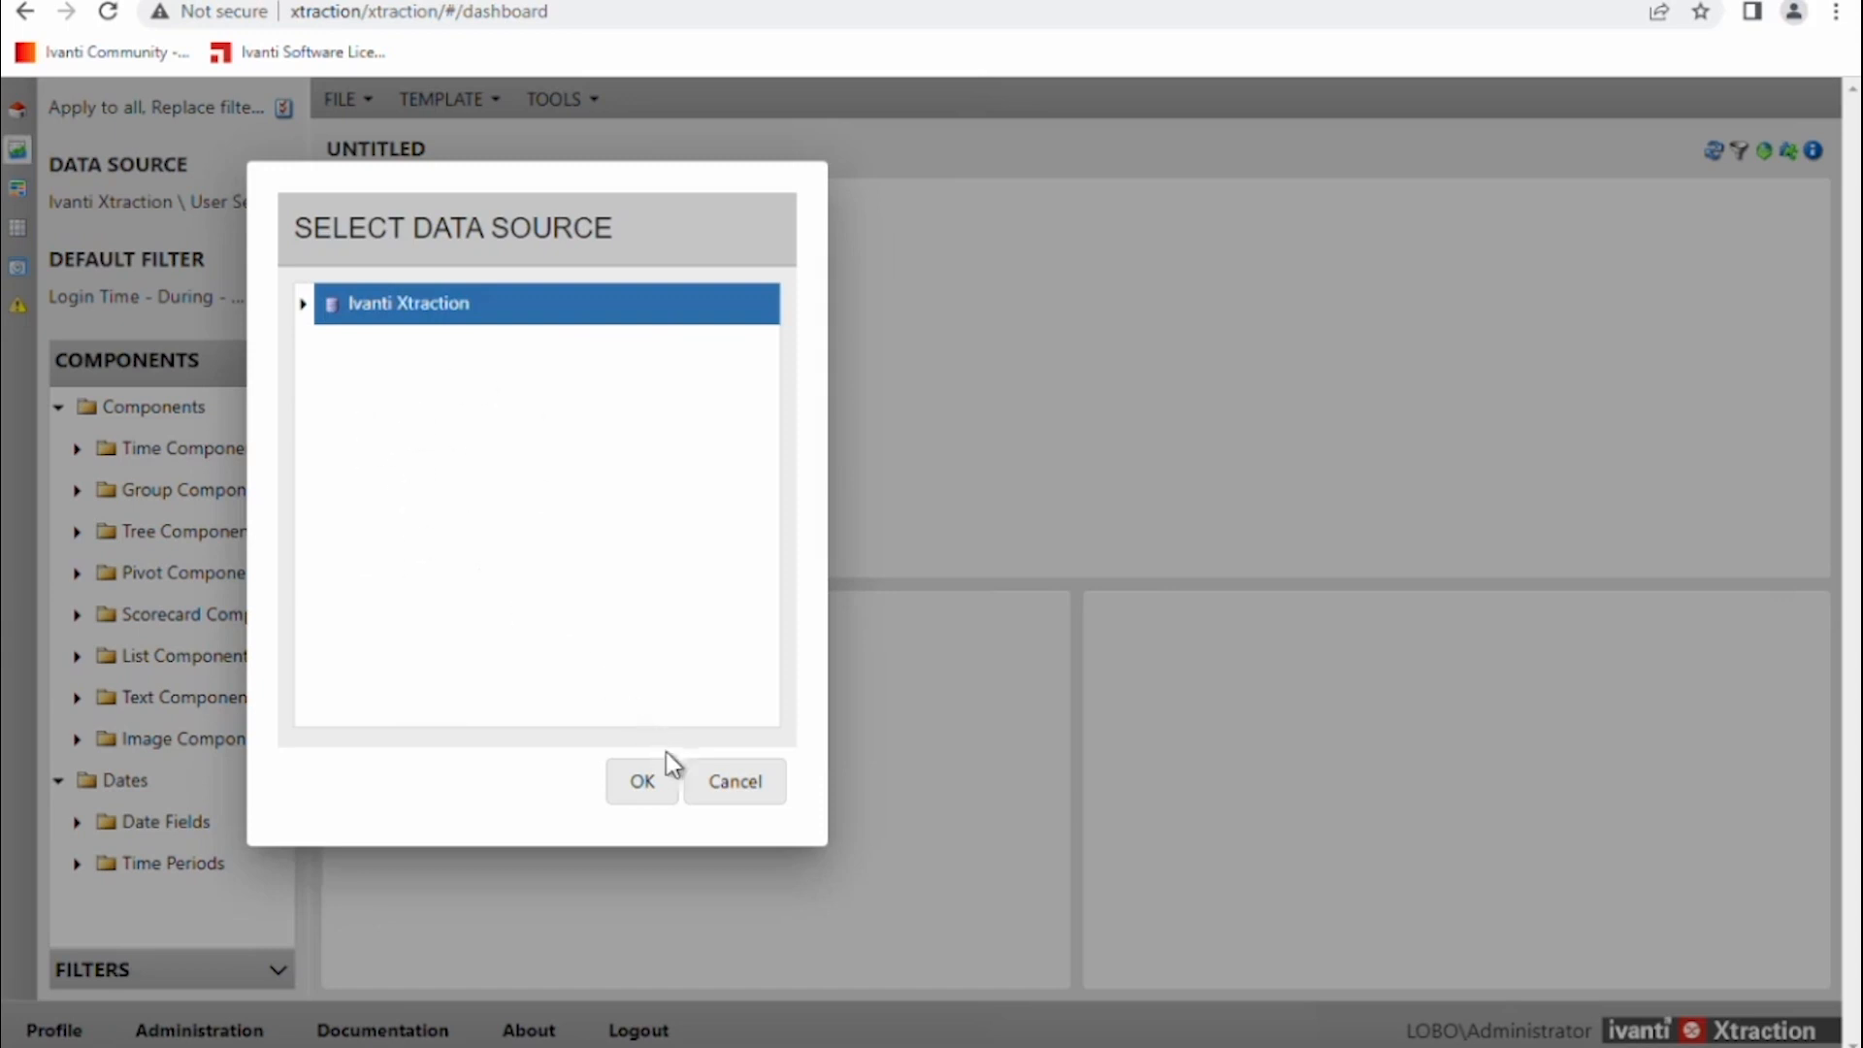
pyautogui.click(716, 788)
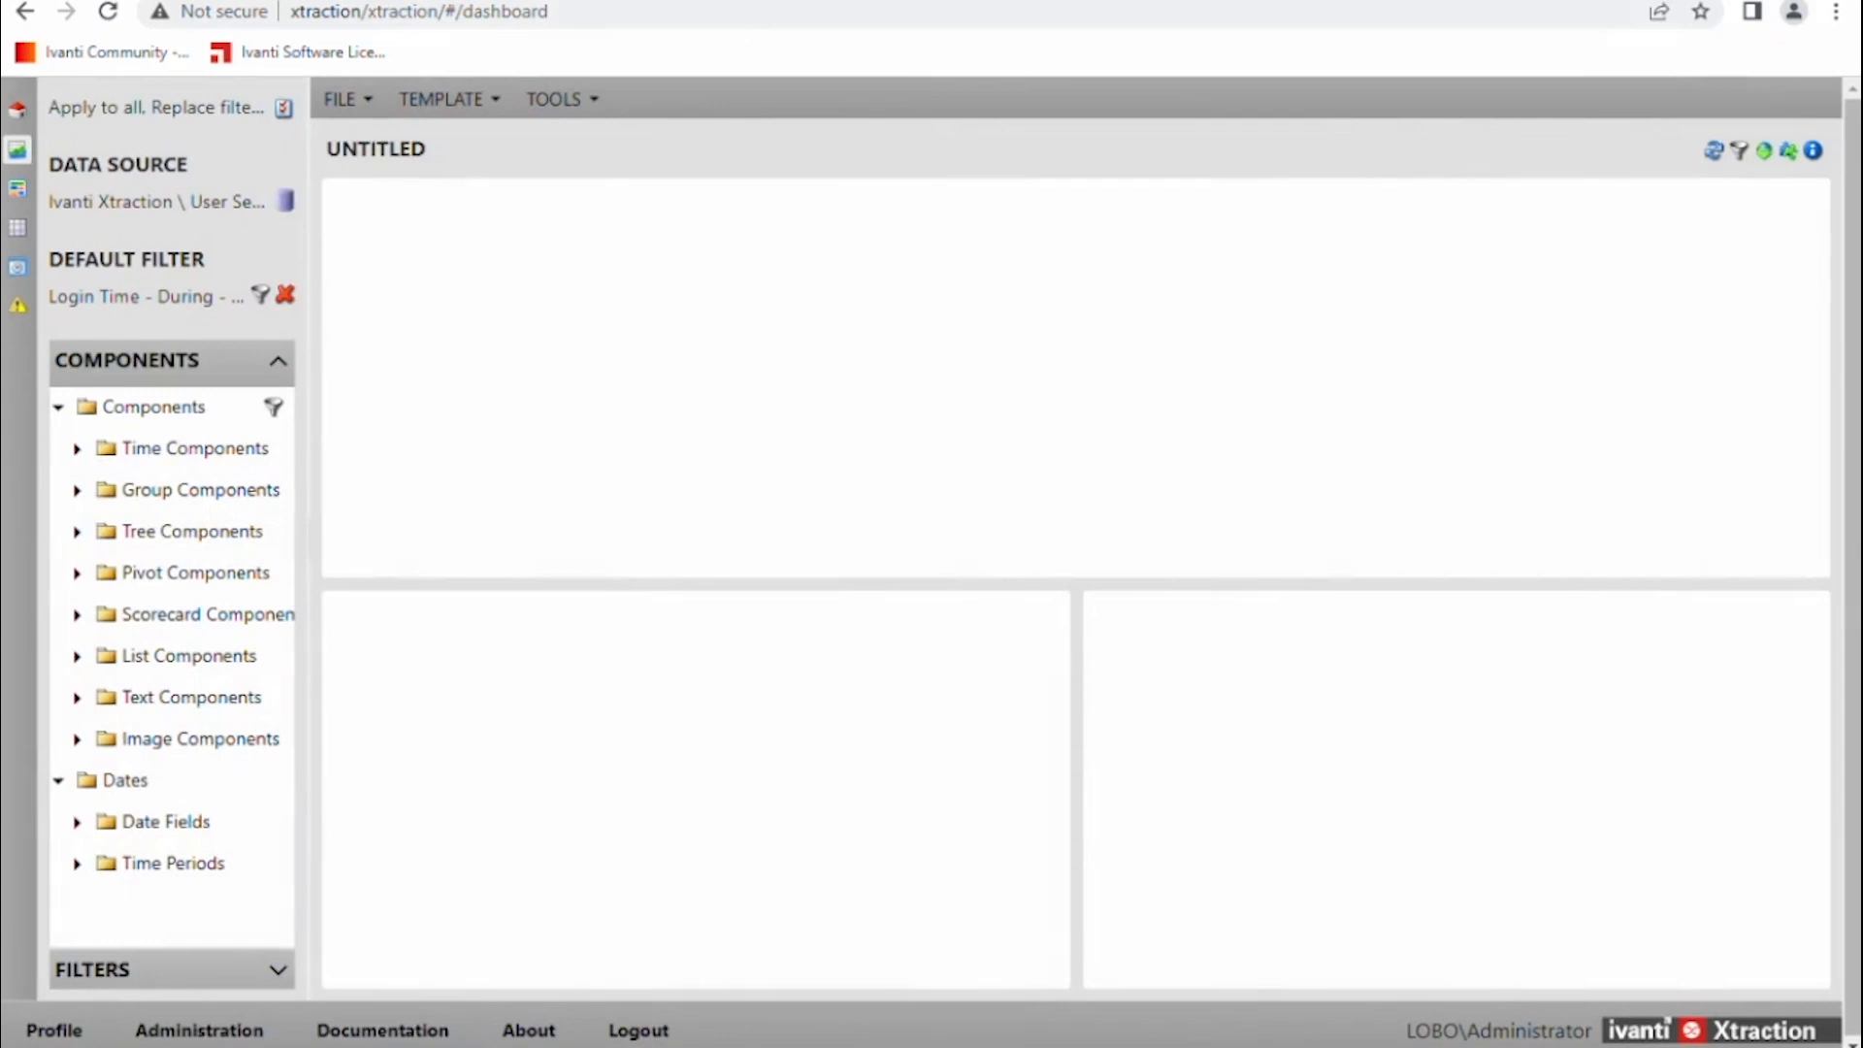
pyautogui.click(378, 1047)
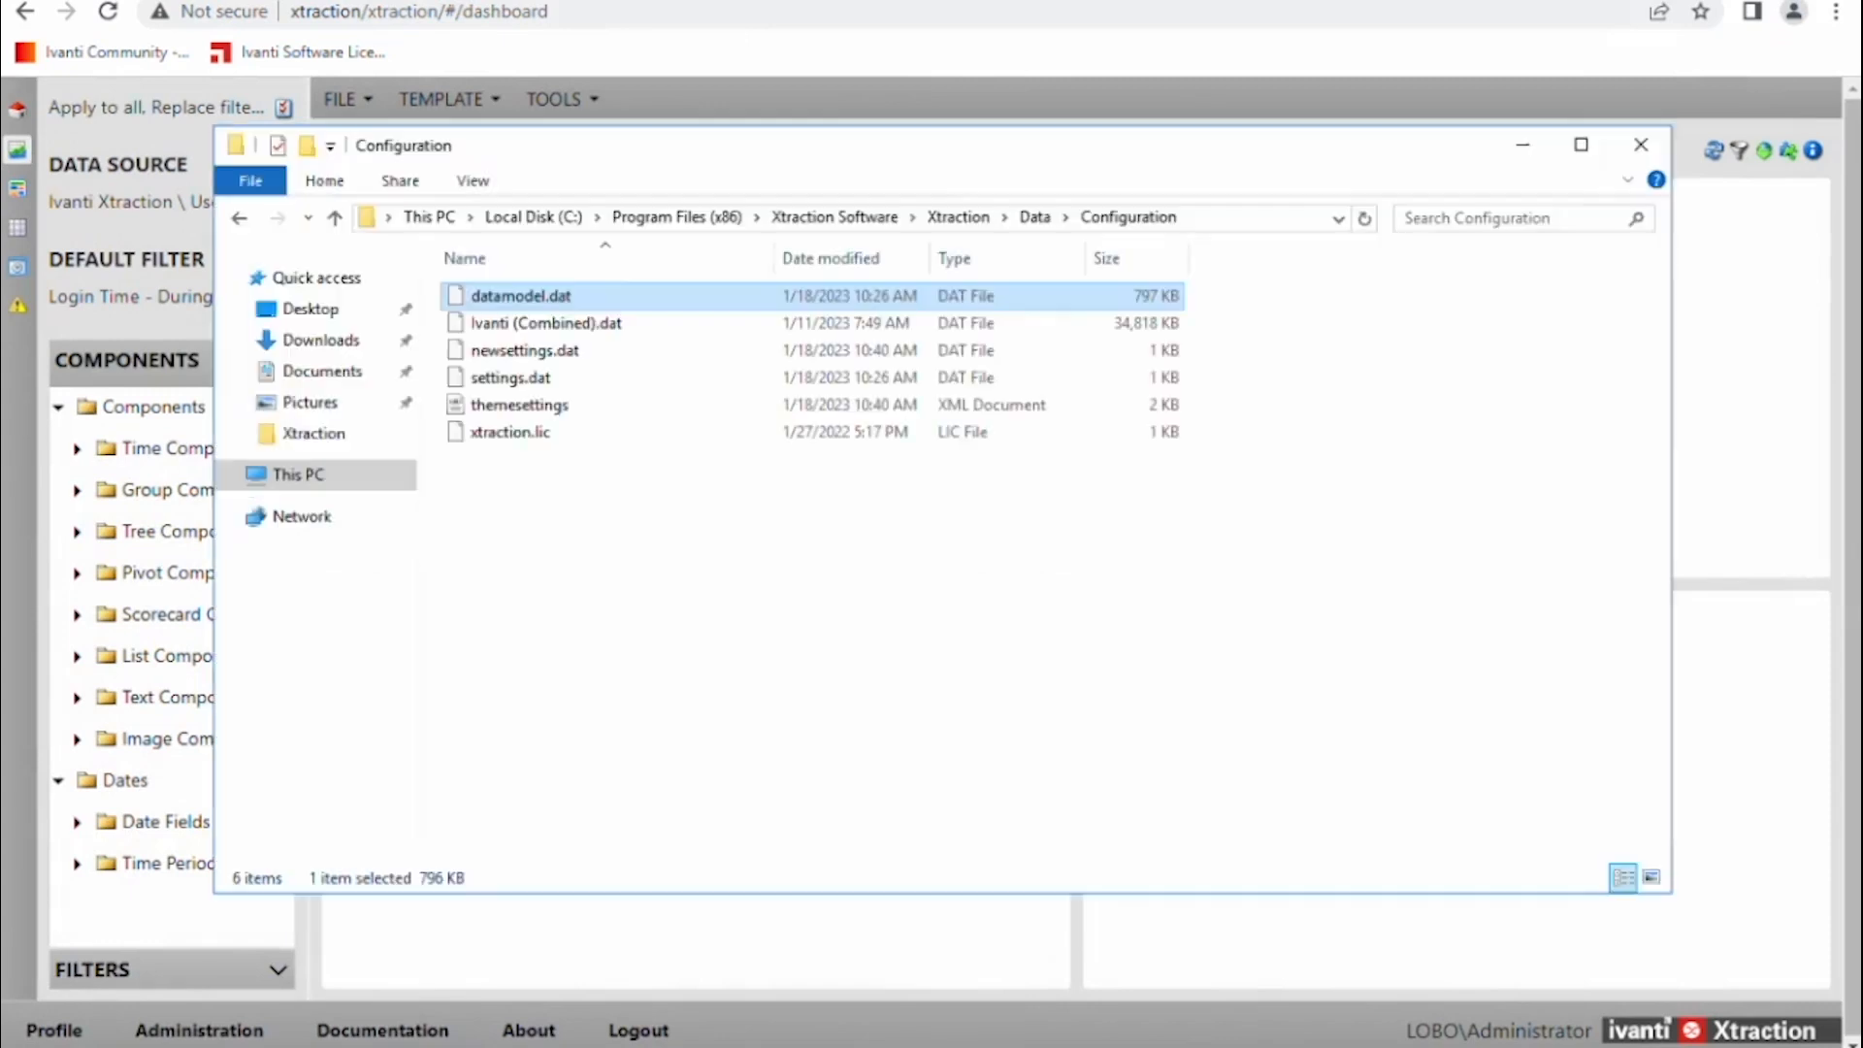
# Rename datamodel.dat to datamodel.dat.original, accepting the extension change warning.
pyautogui.click(240, 227)
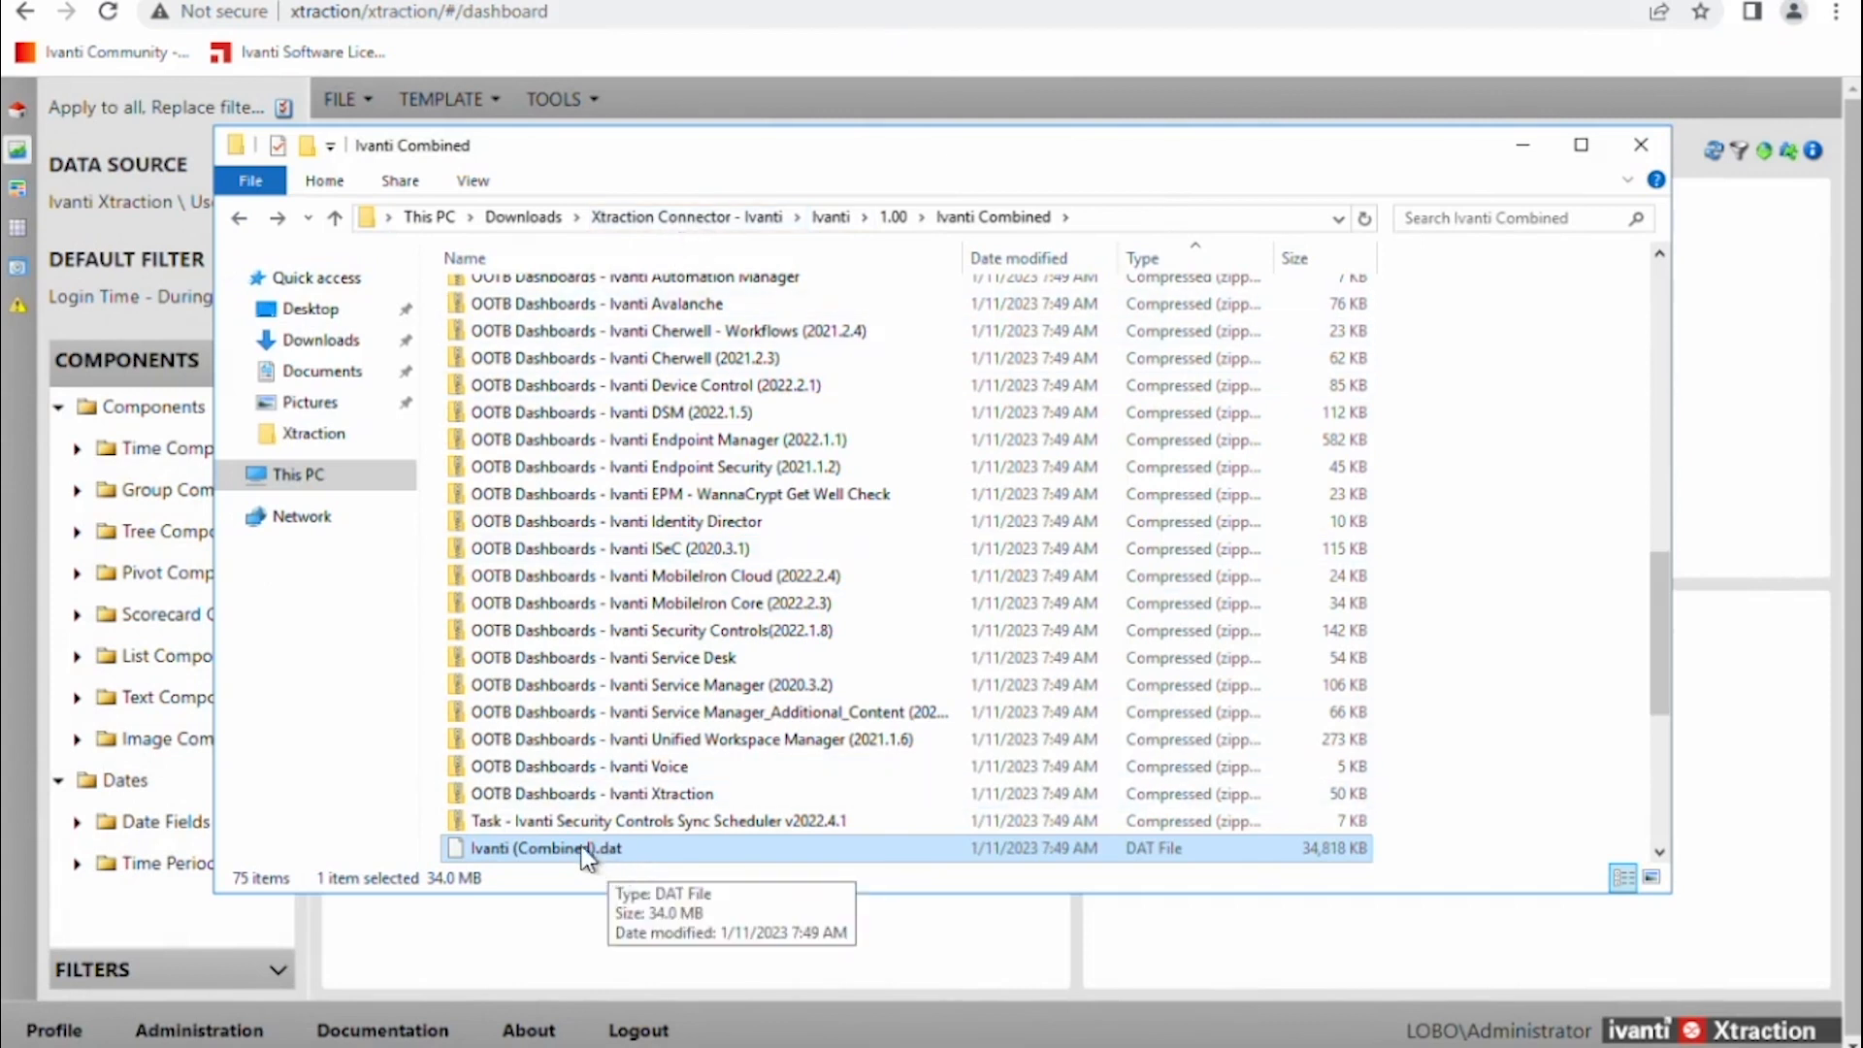
pyautogui.click(279, 219)
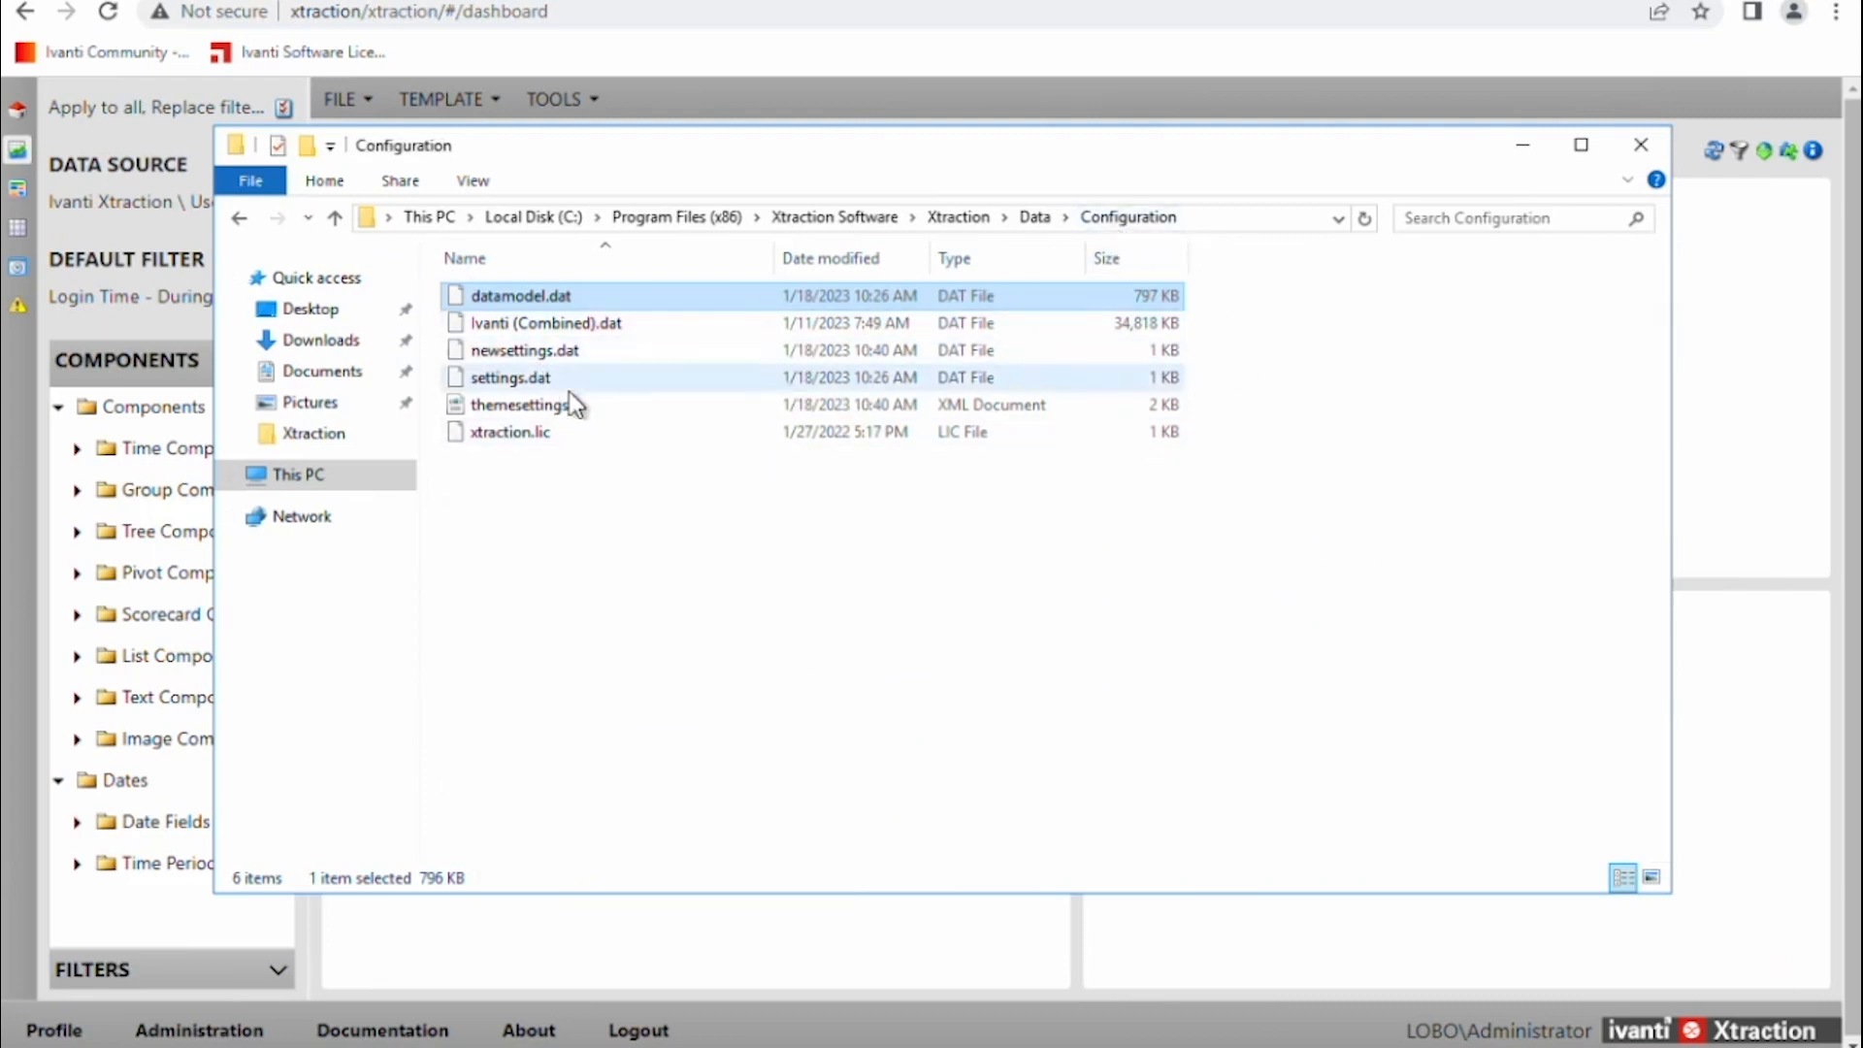
pyautogui.click(551, 300)
pyautogui.click(589, 297)
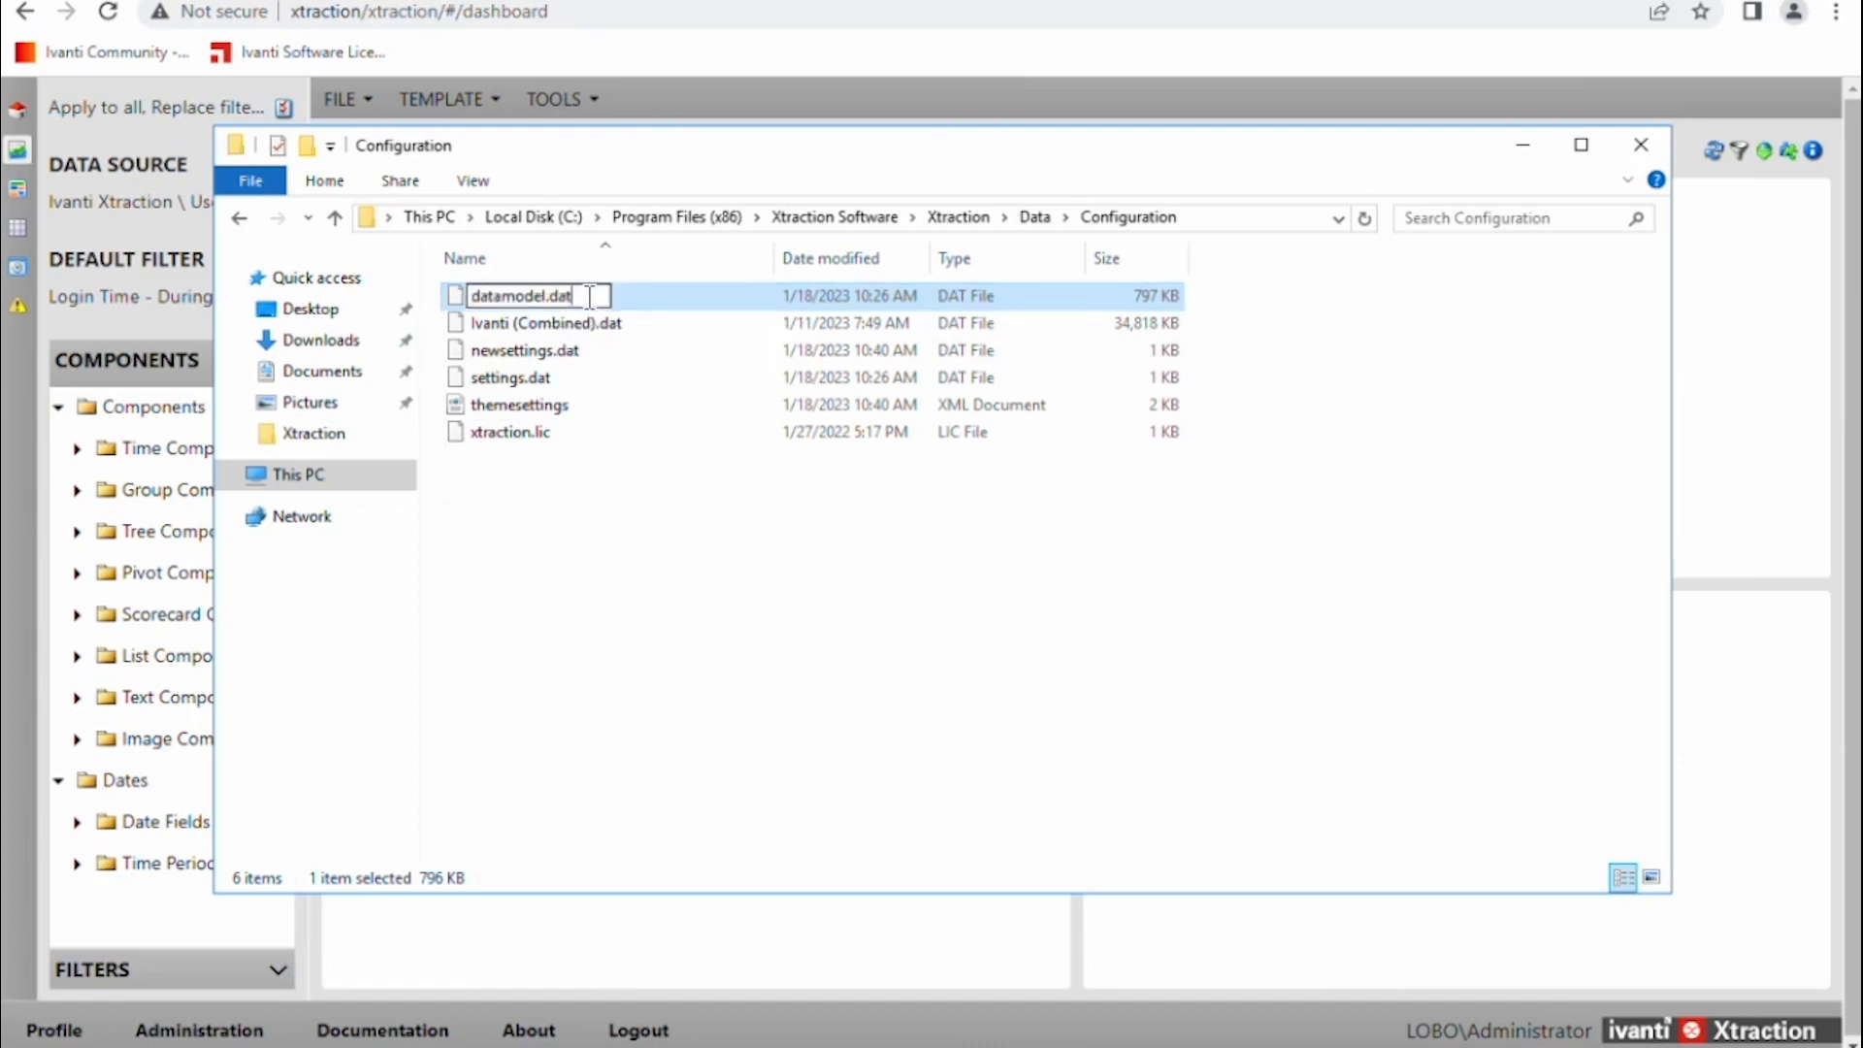
pyautogui.write('.ol')
pyautogui.write('igina')
pyautogui.press('BackSpace')
pyautogui.press('BackSpace')
pyautogui.press('BackSpace')
pyautogui.write('inal')
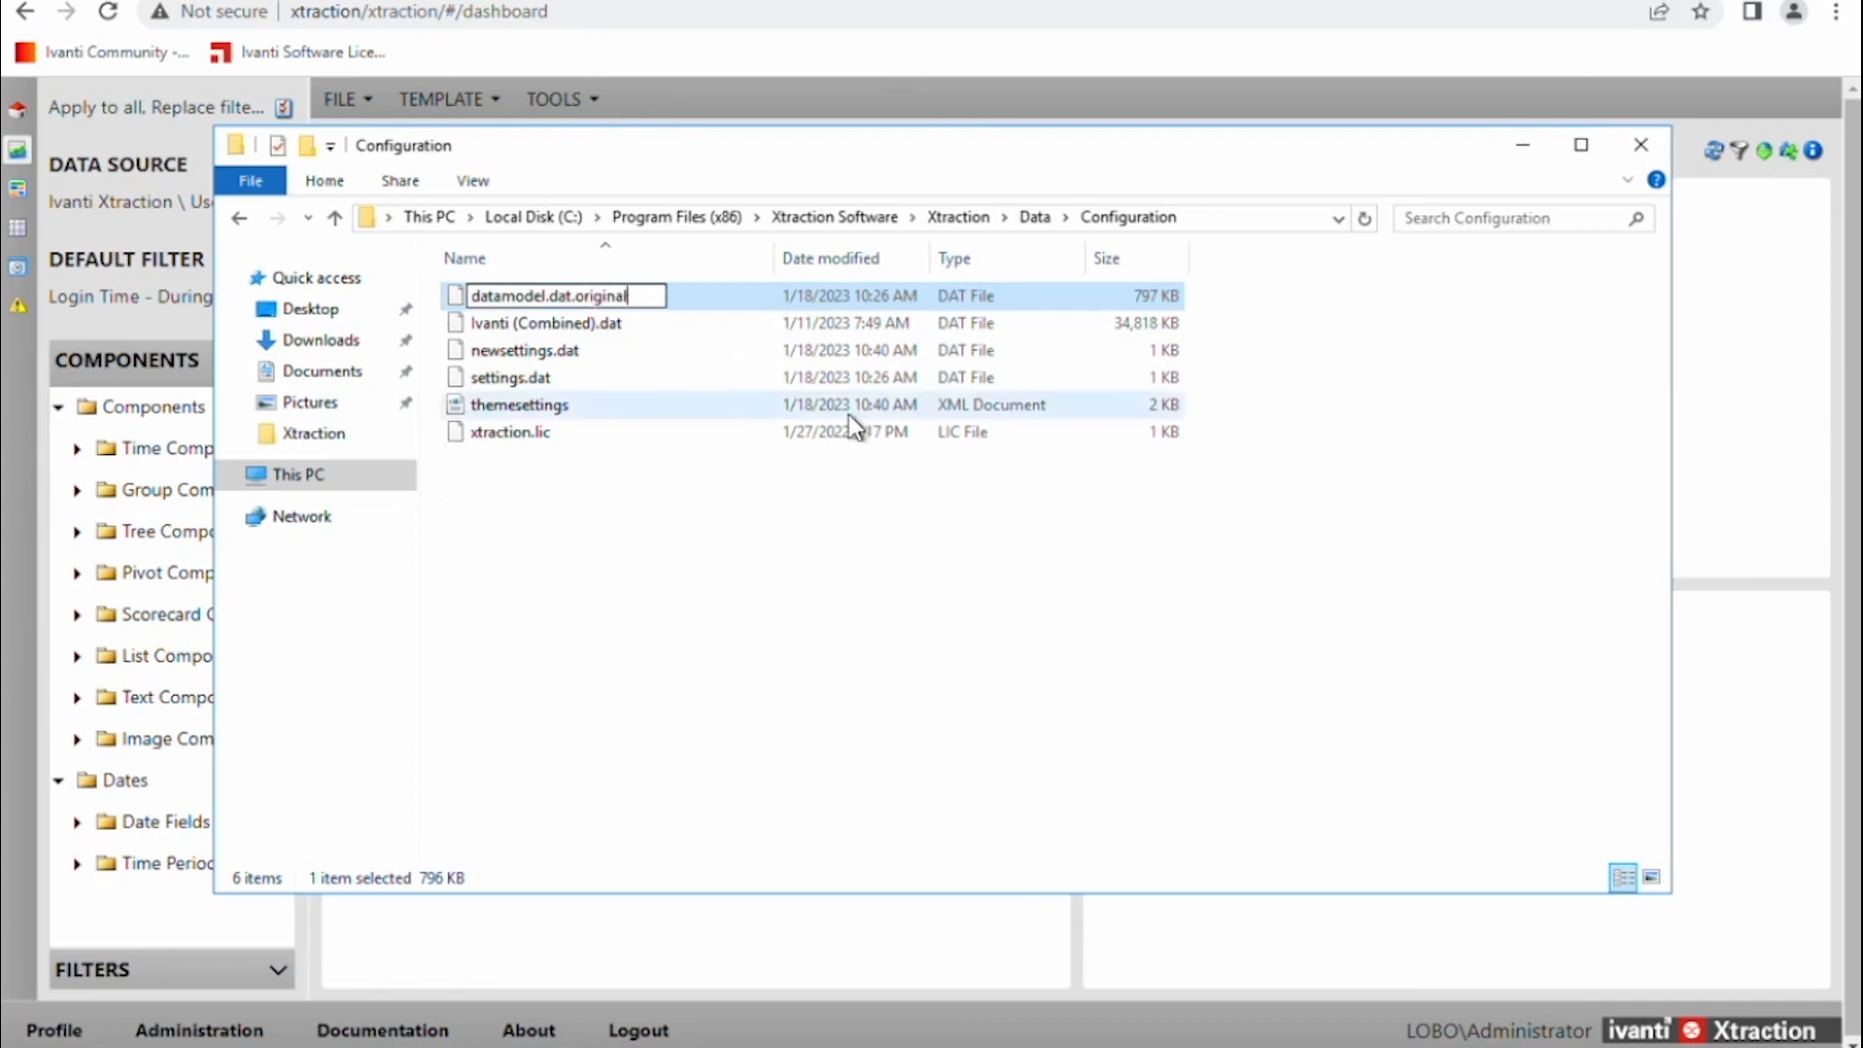
pyautogui.click(888, 428)
pyautogui.click(1009, 520)
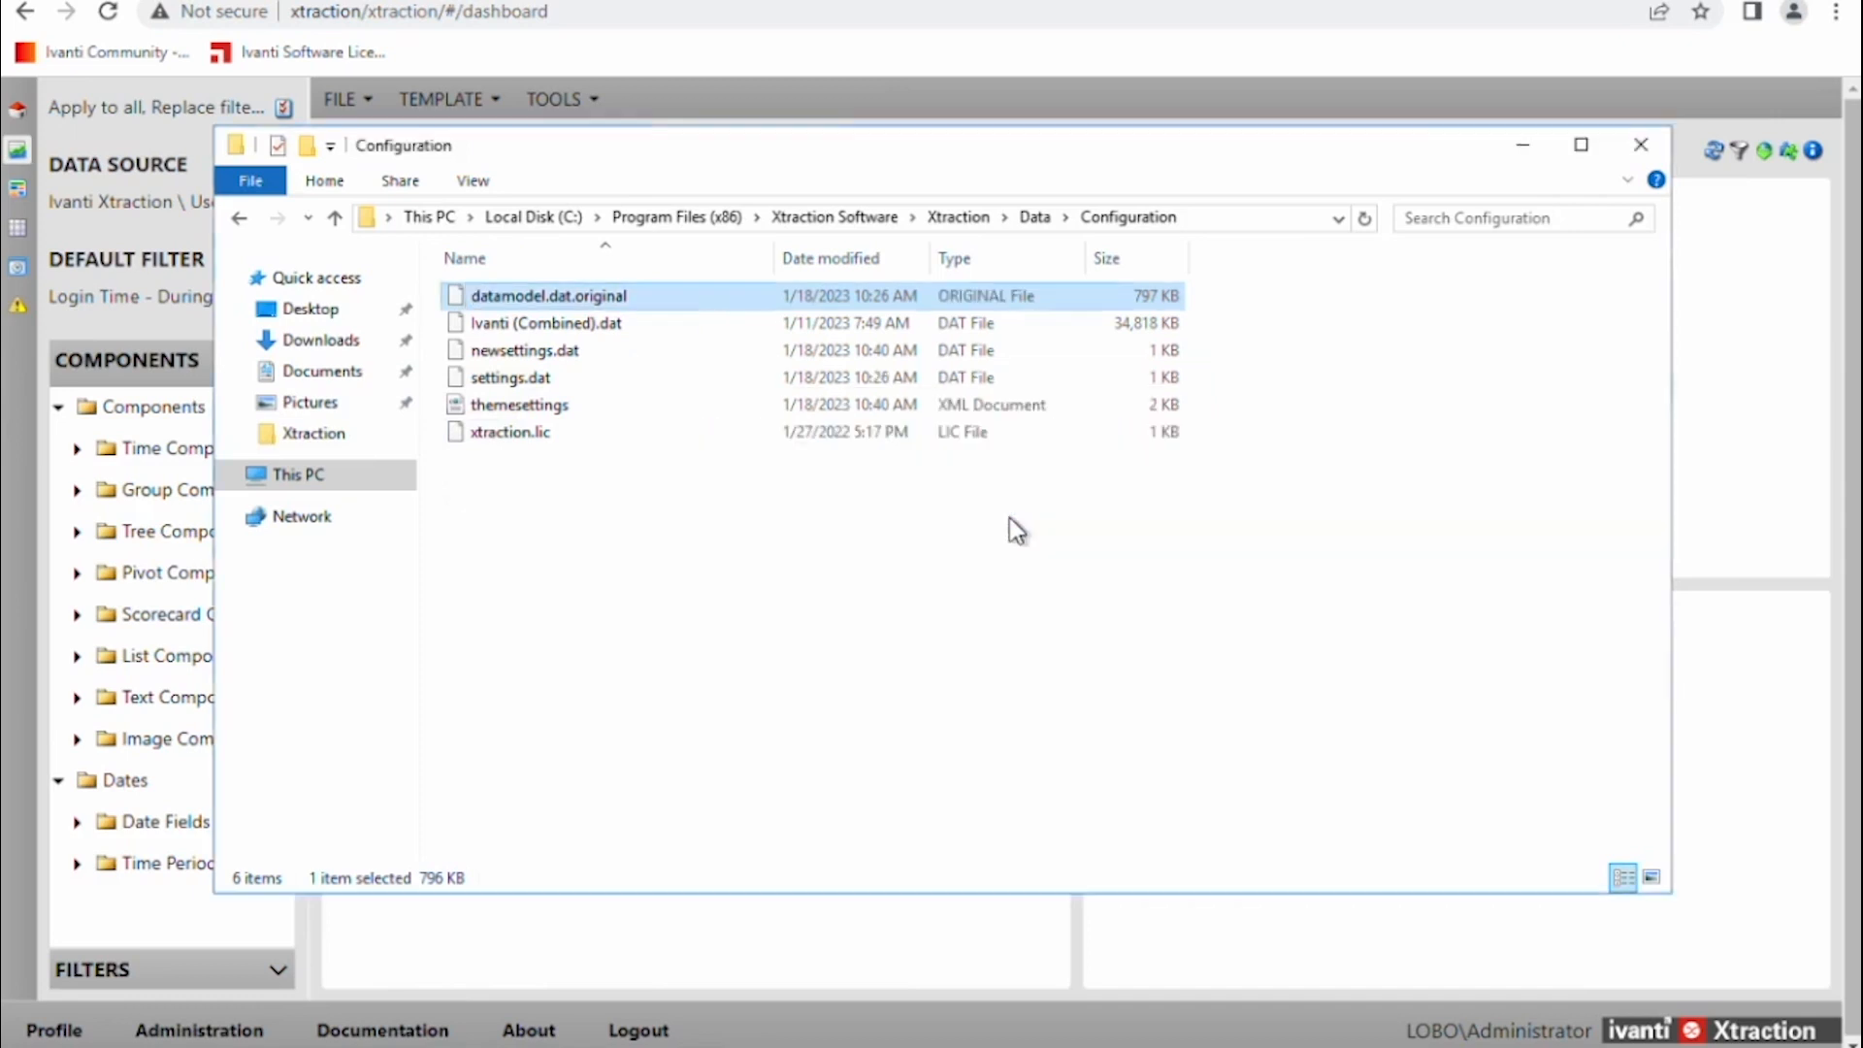
# Rename Ivanti (Combined).dat to datamodel.dat.
pyautogui.click(607, 330)
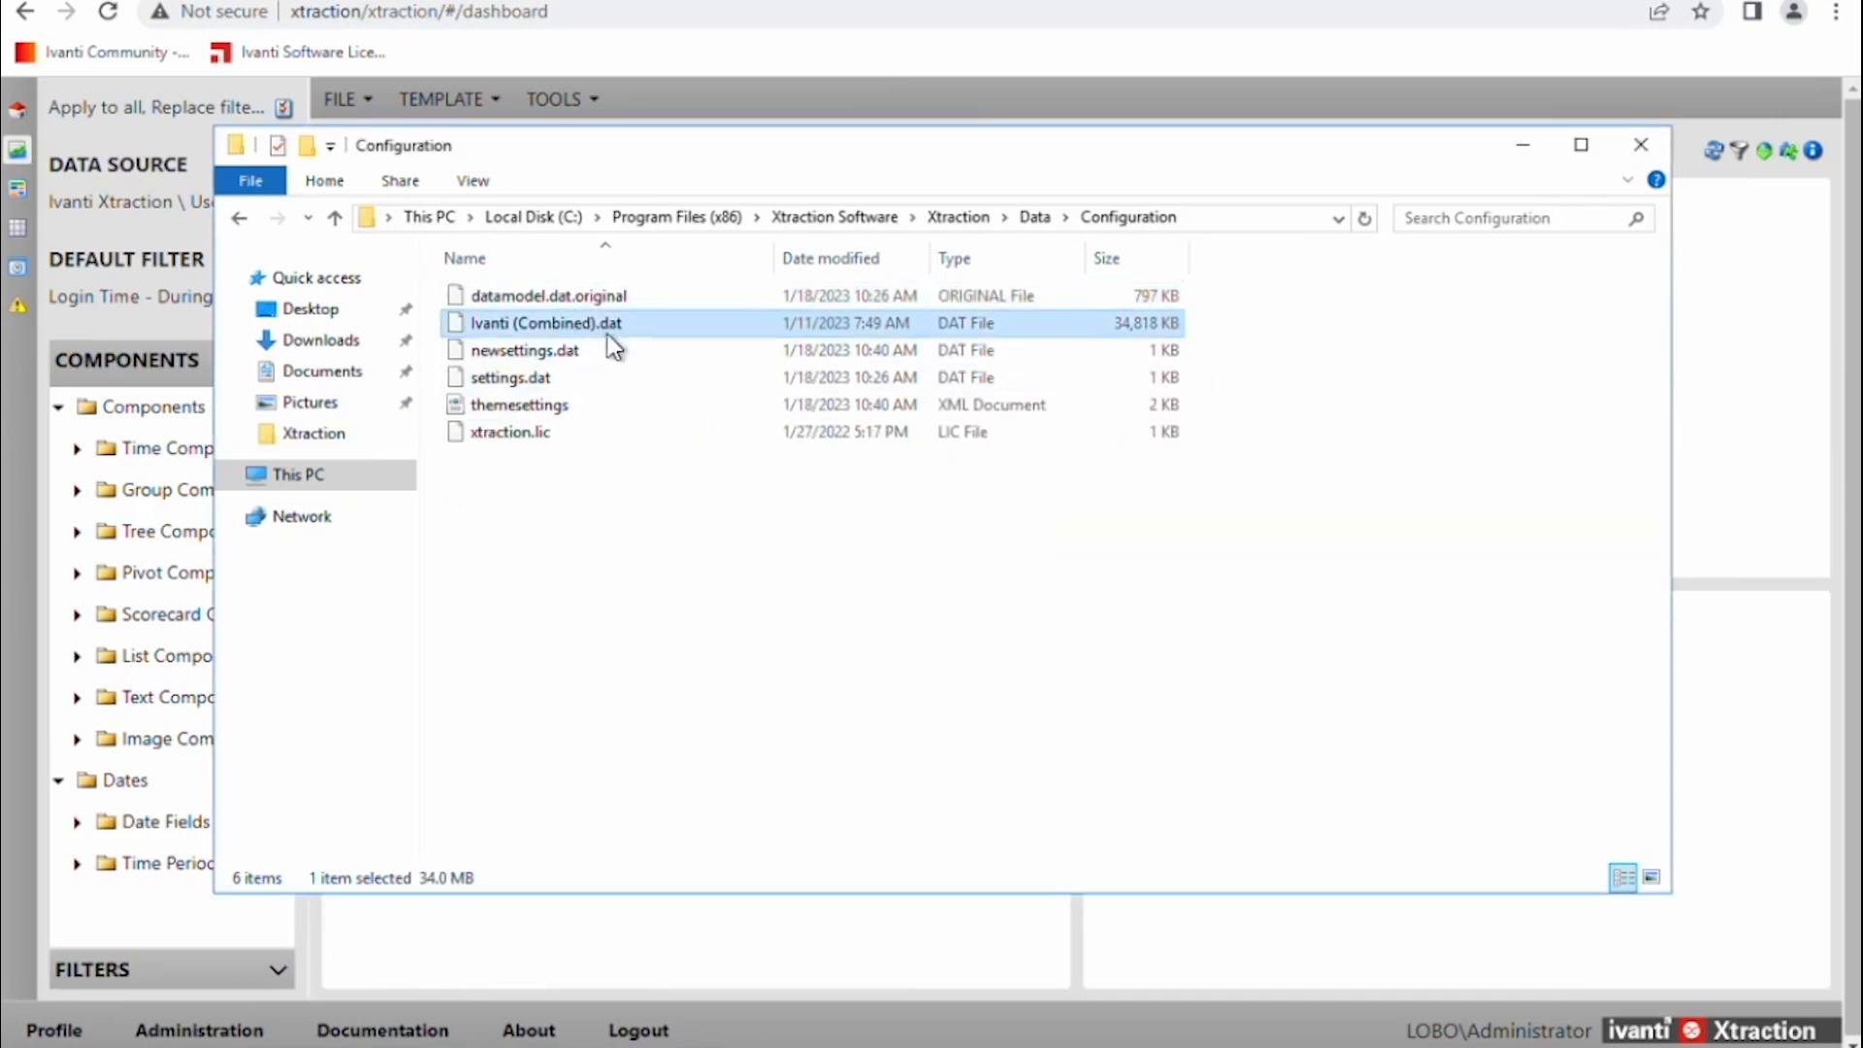
pyautogui.click(608, 330)
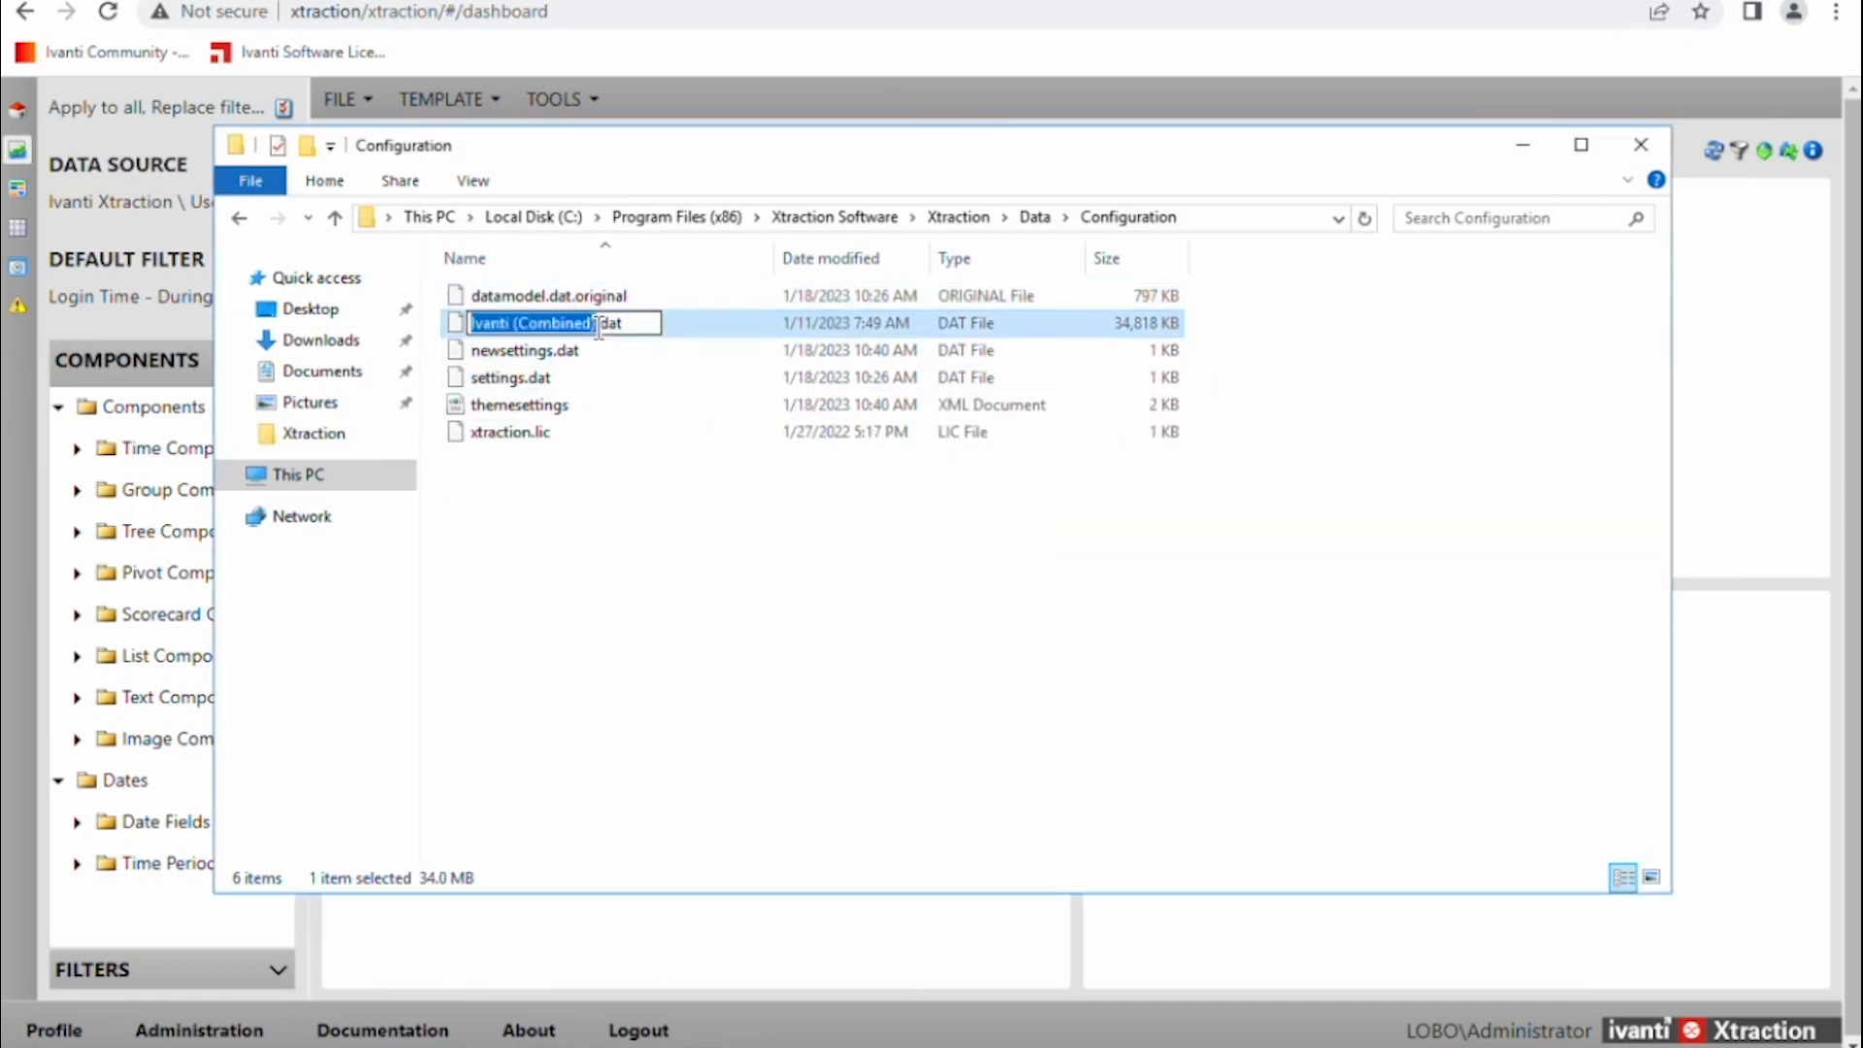
pyautogui.write('datamodel')
pyautogui.press('Return')
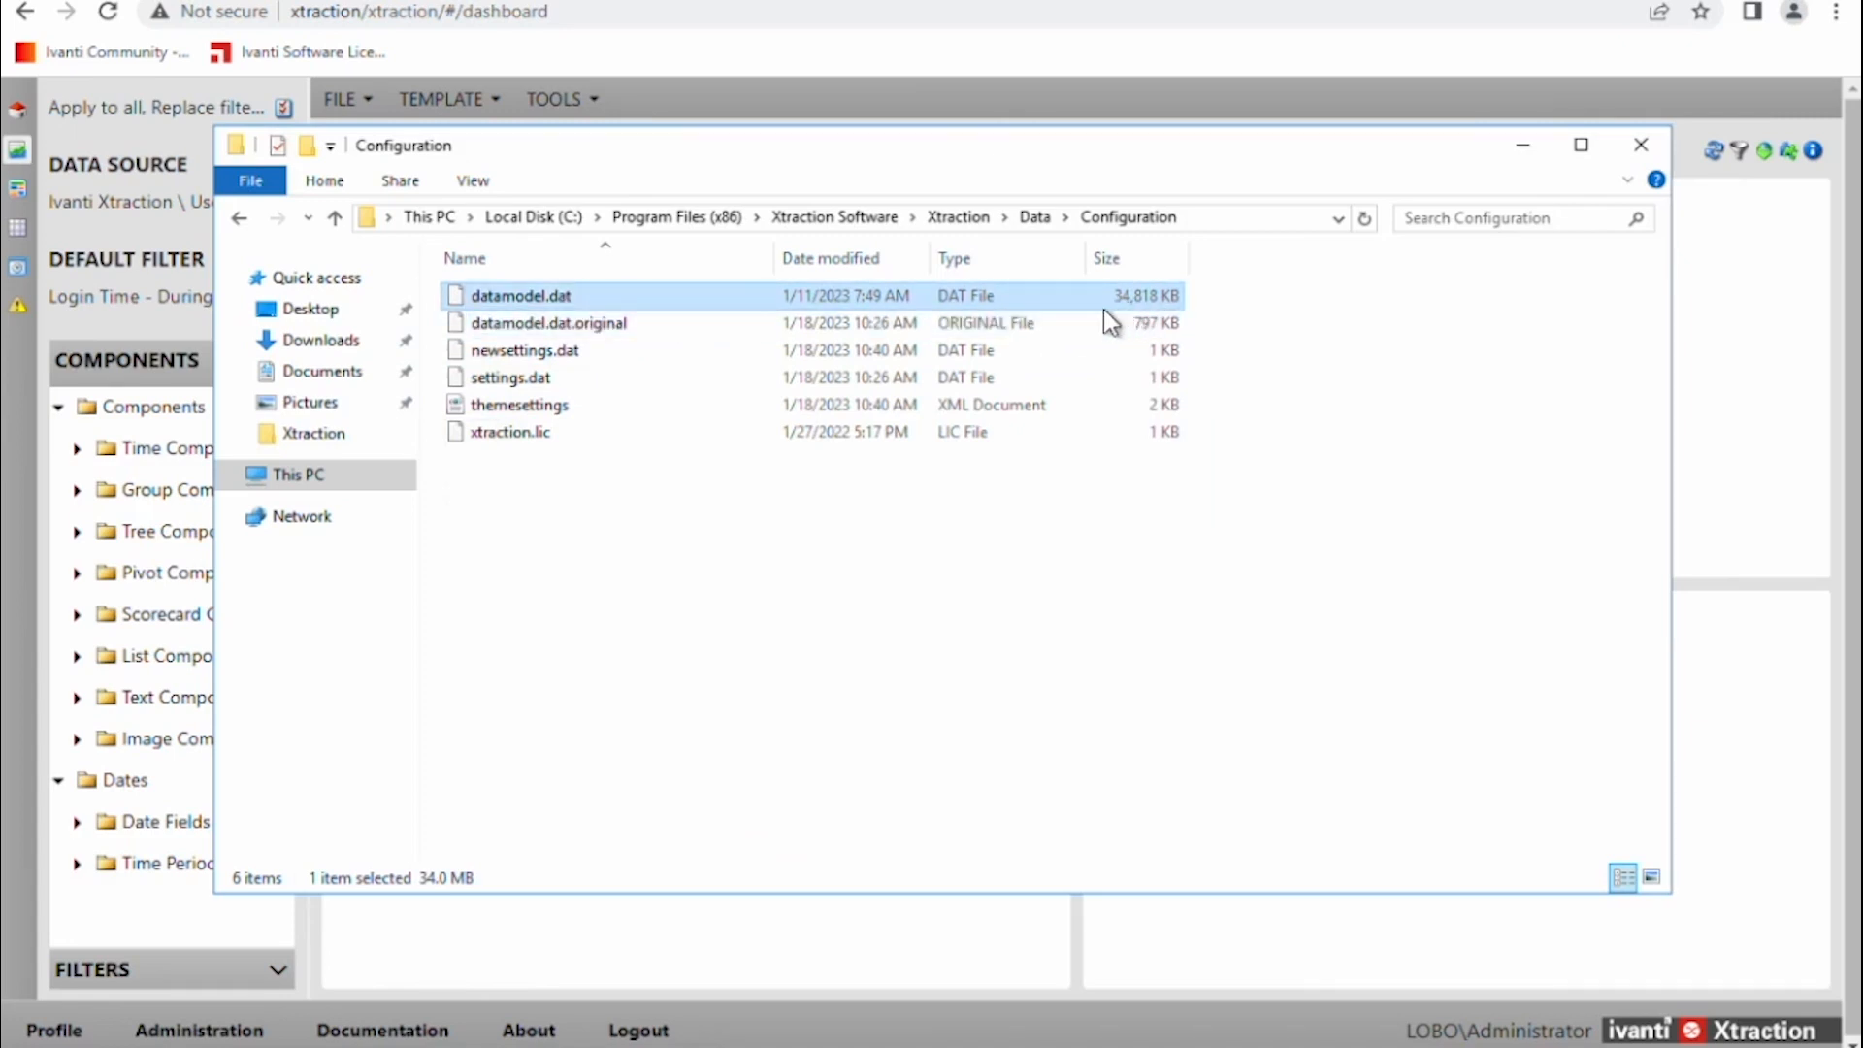
pyautogui.click(585, 331)
# Reload the data model from Xtraction's administration menu and dismiss the reload message.
pyautogui.click(626, 939)
pyautogui.click(170, 1037)
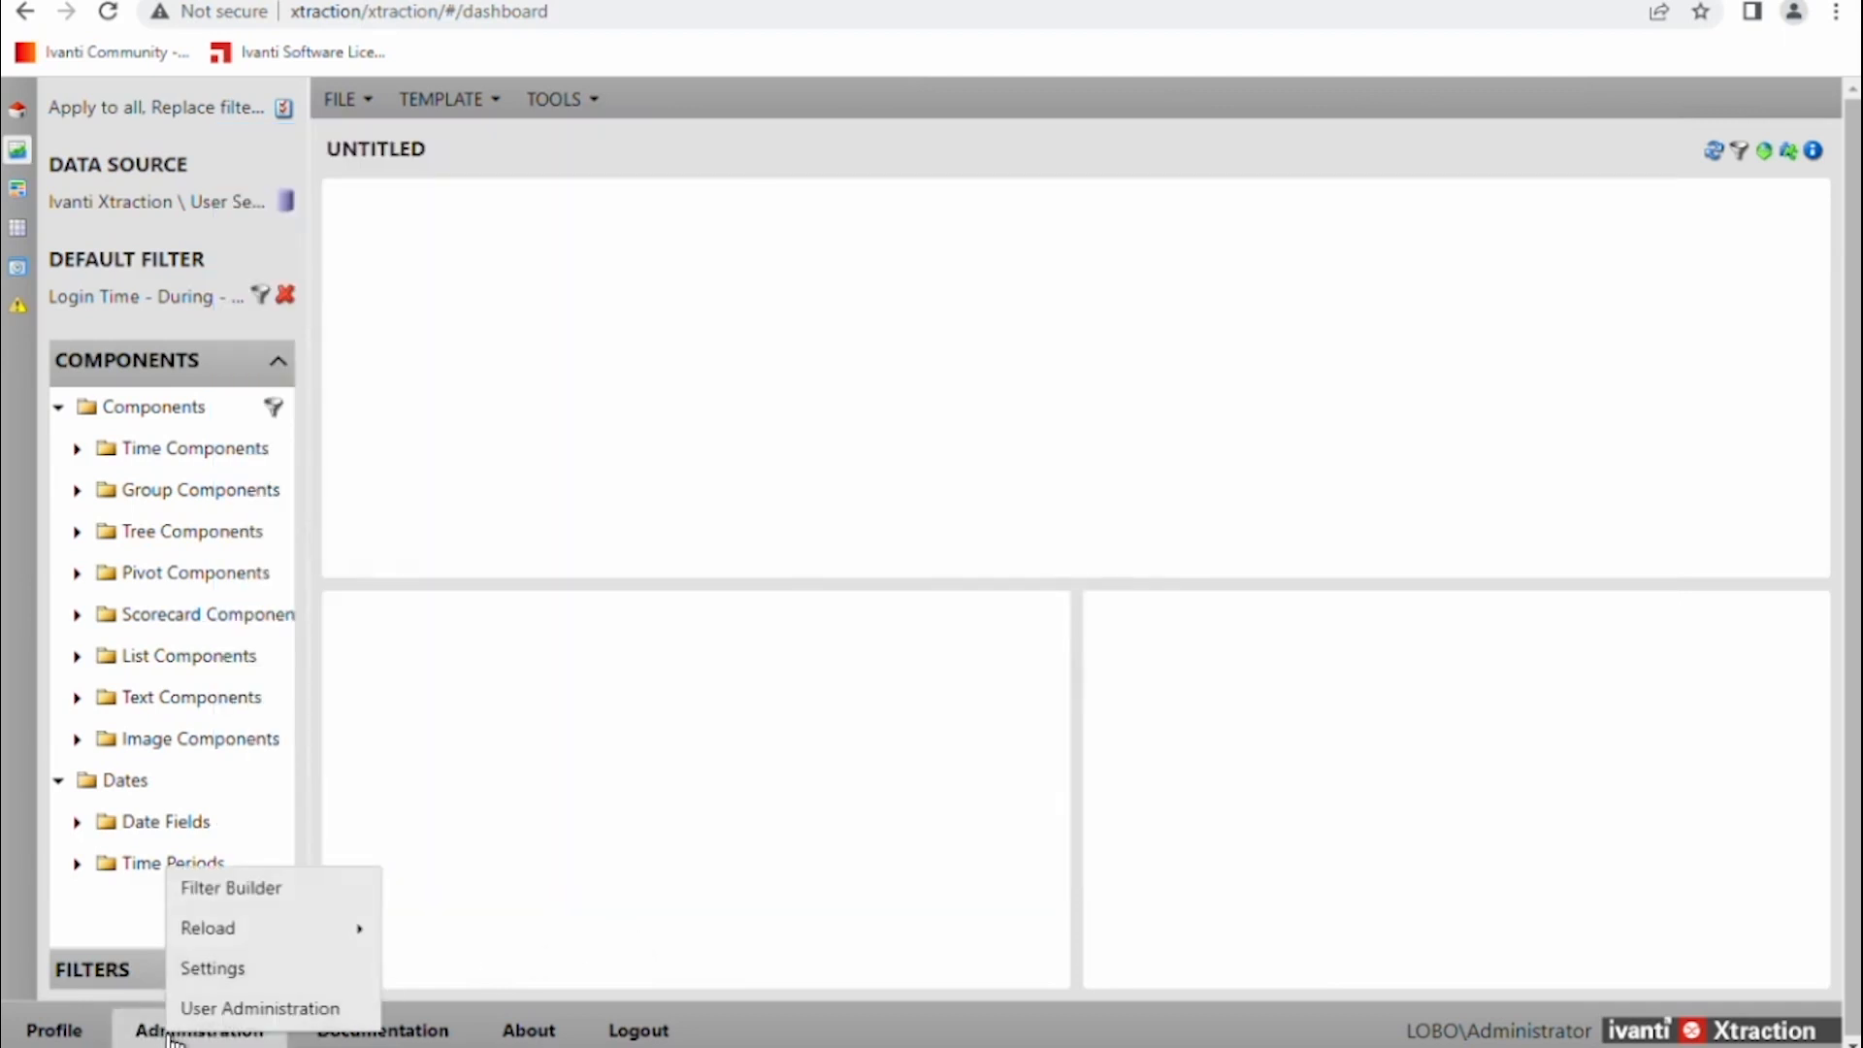
pyautogui.moveTo(234, 933)
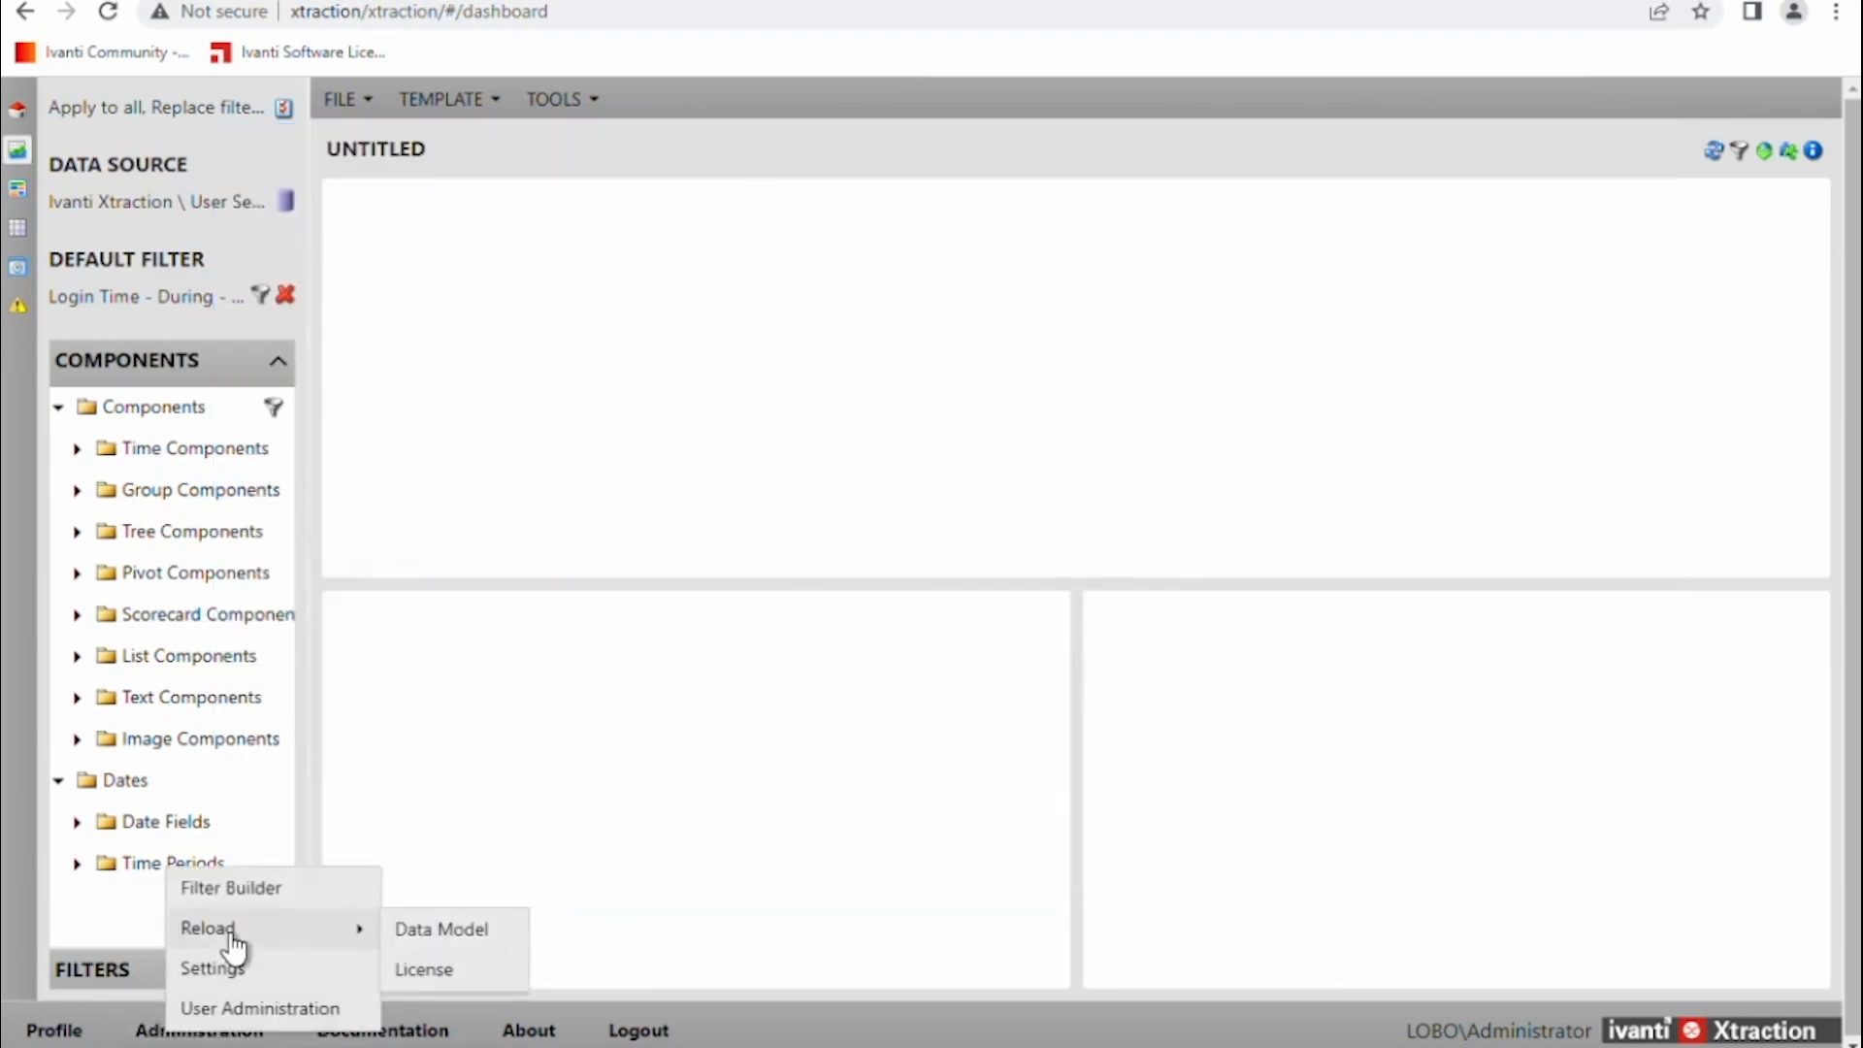
pyautogui.click(472, 934)
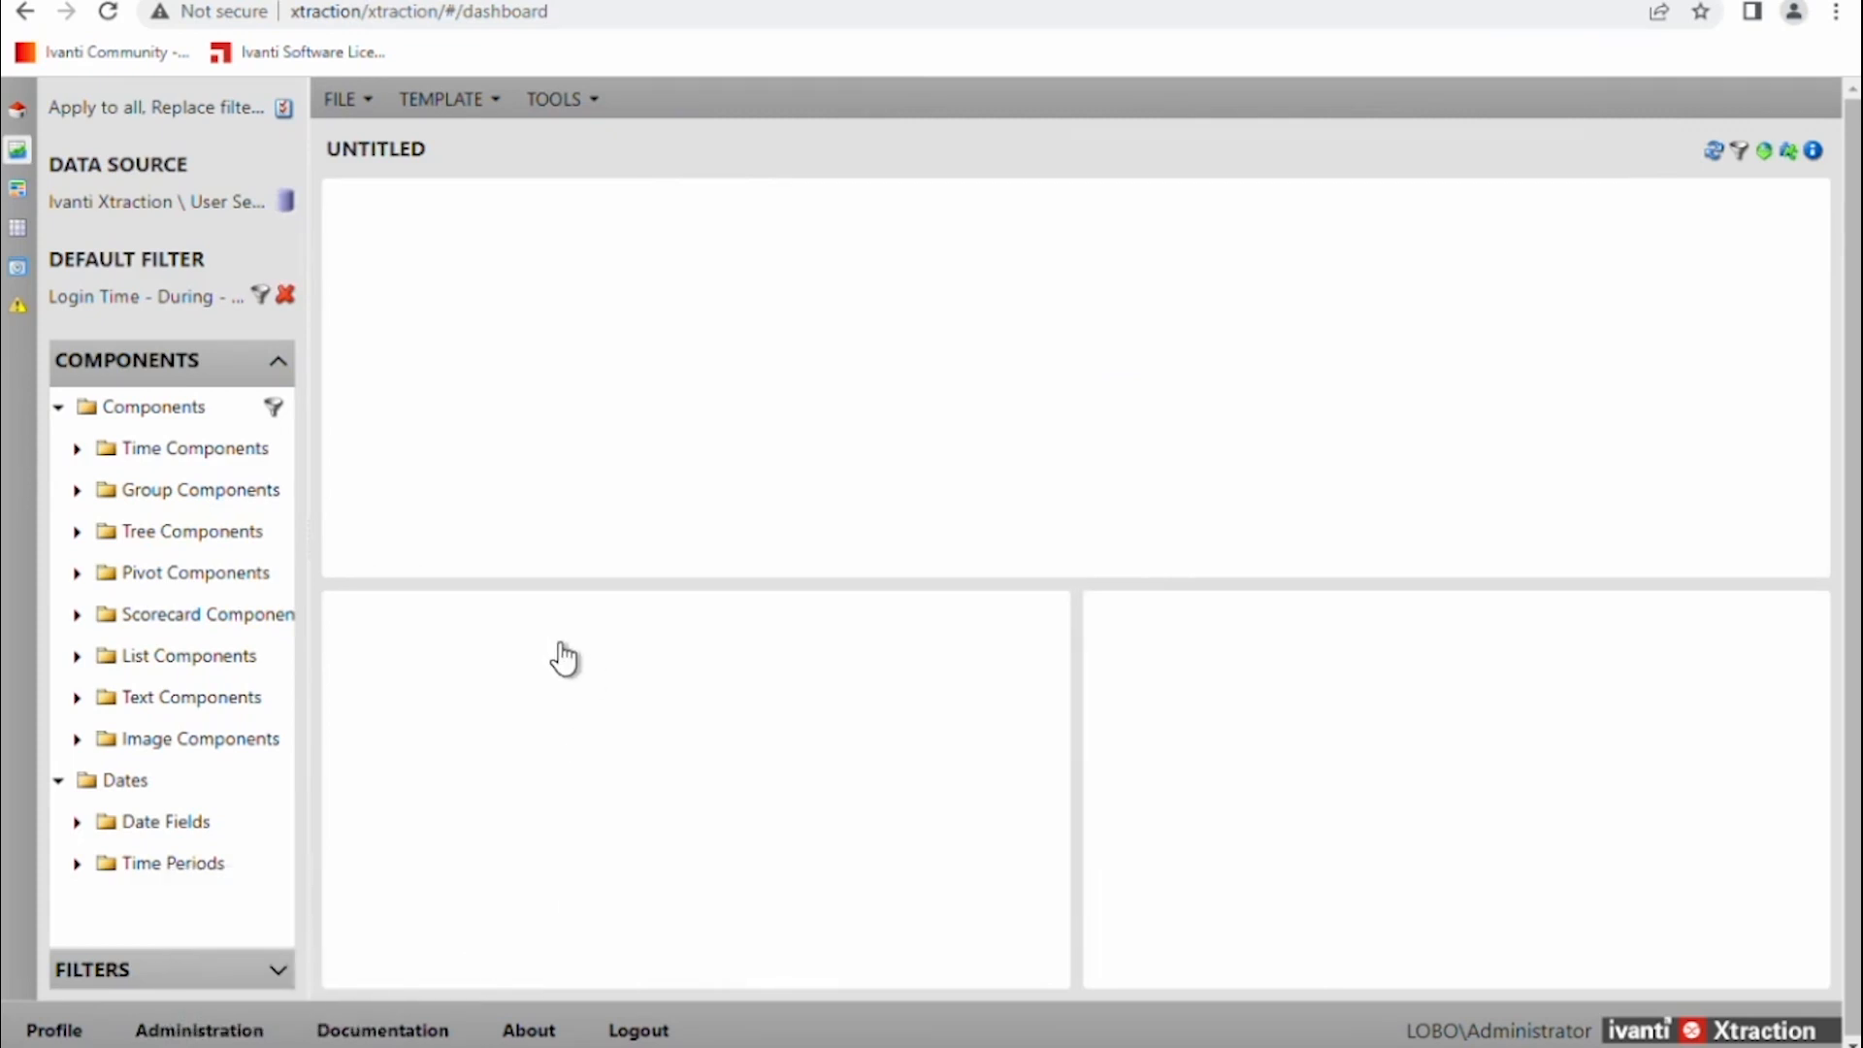
pyautogui.click(1147, 158)
# Expand Ivanti Service Manager in the data source list to see its sources, then cancel.
pyautogui.click(285, 202)
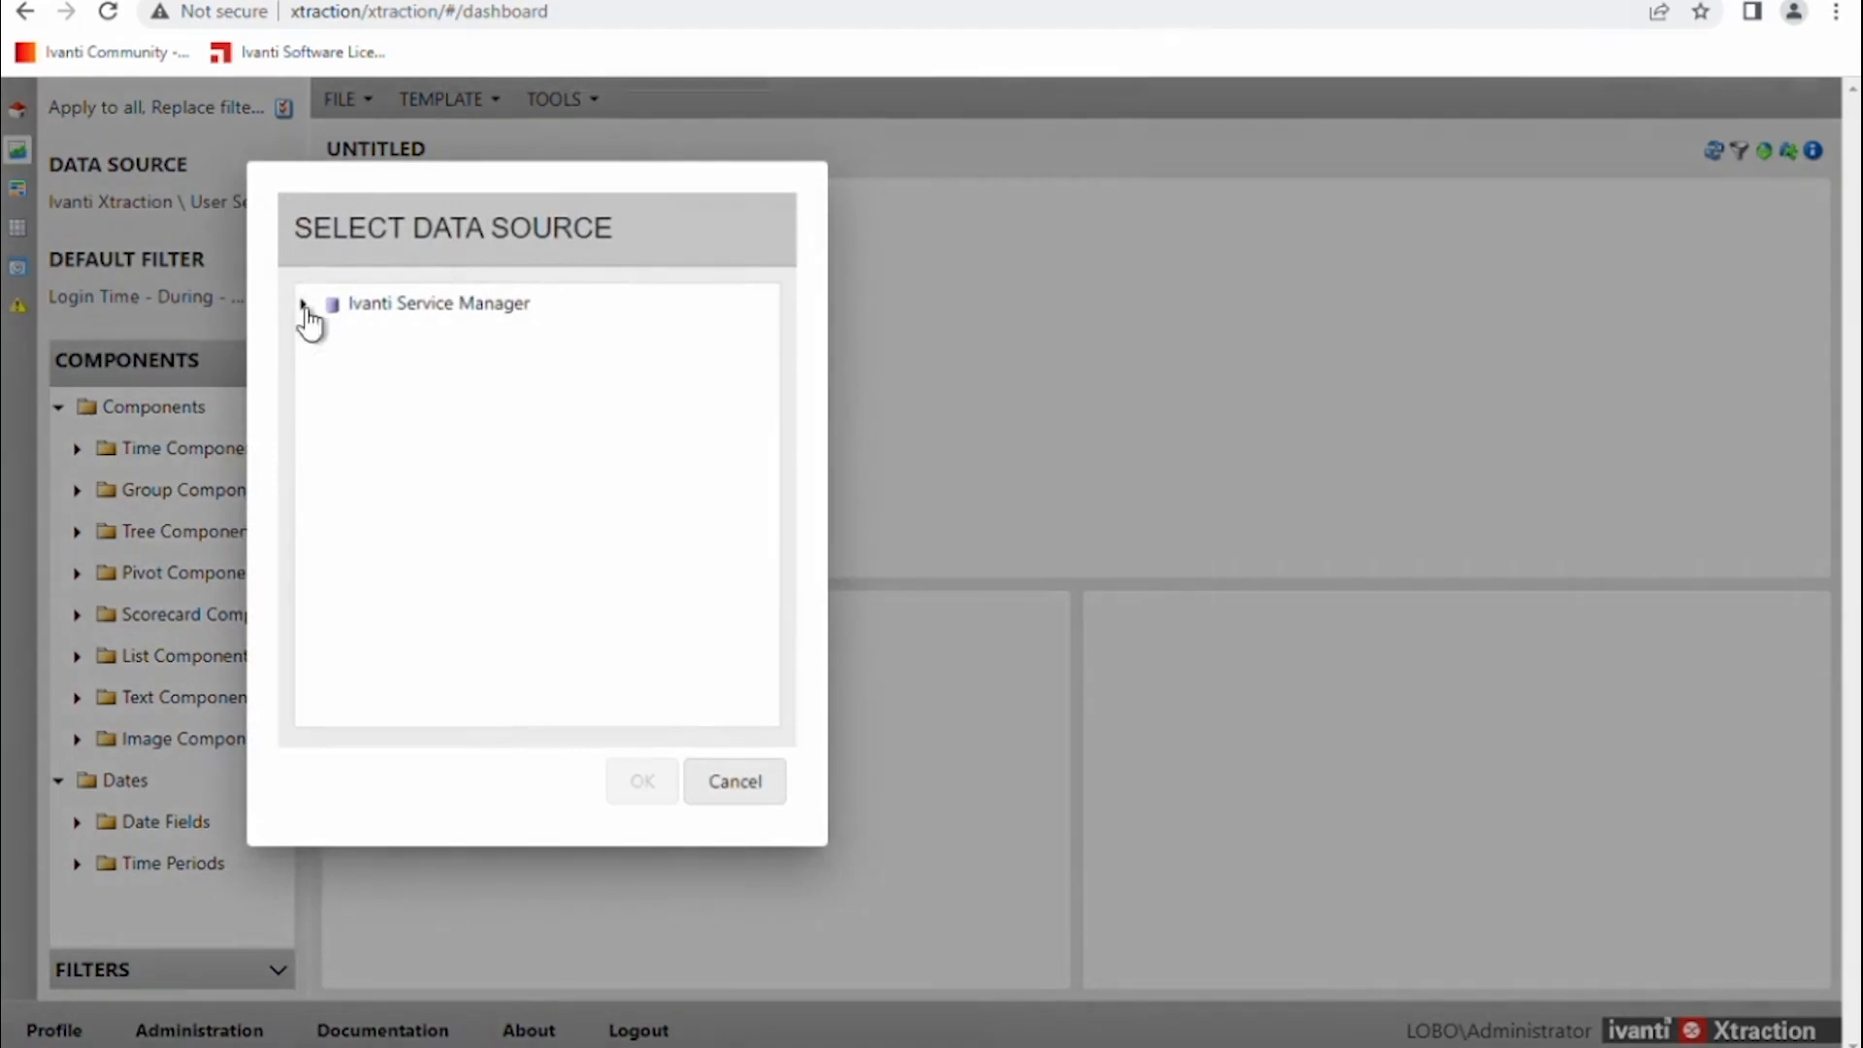
pyautogui.click(305, 303)
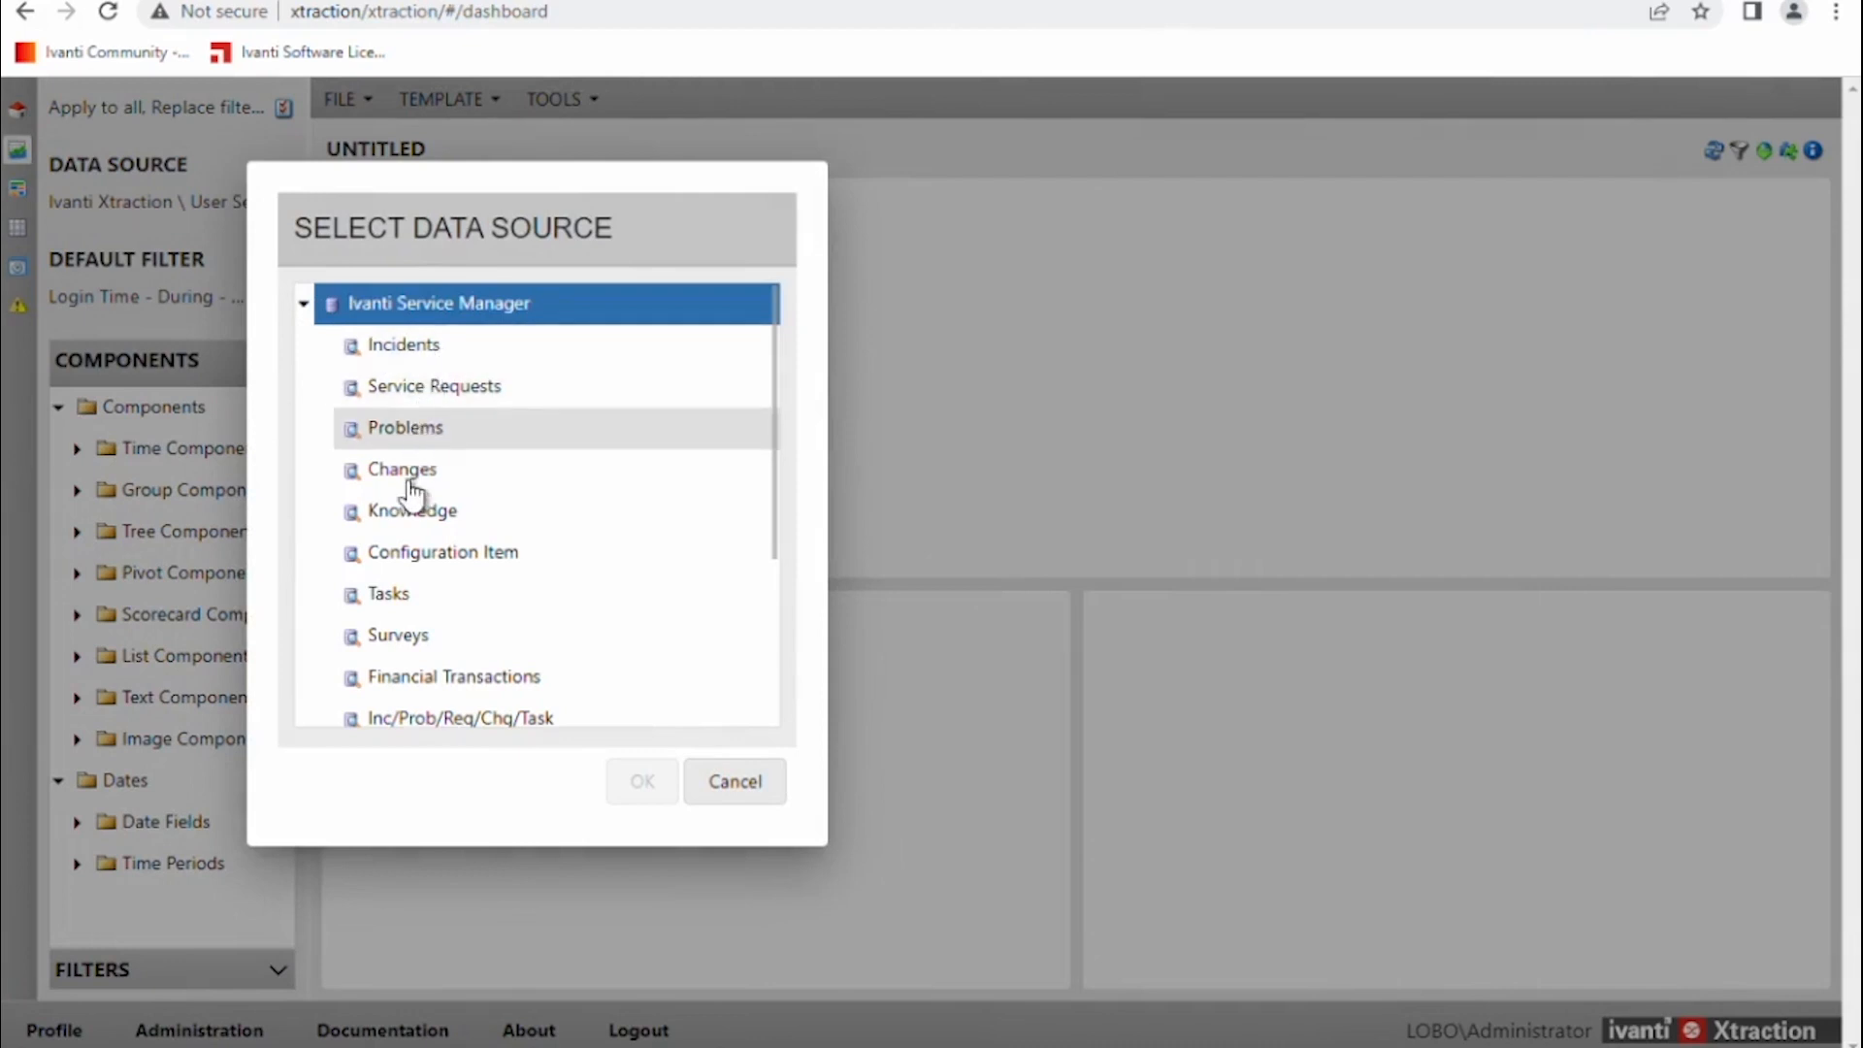
pyautogui.click(304, 307)
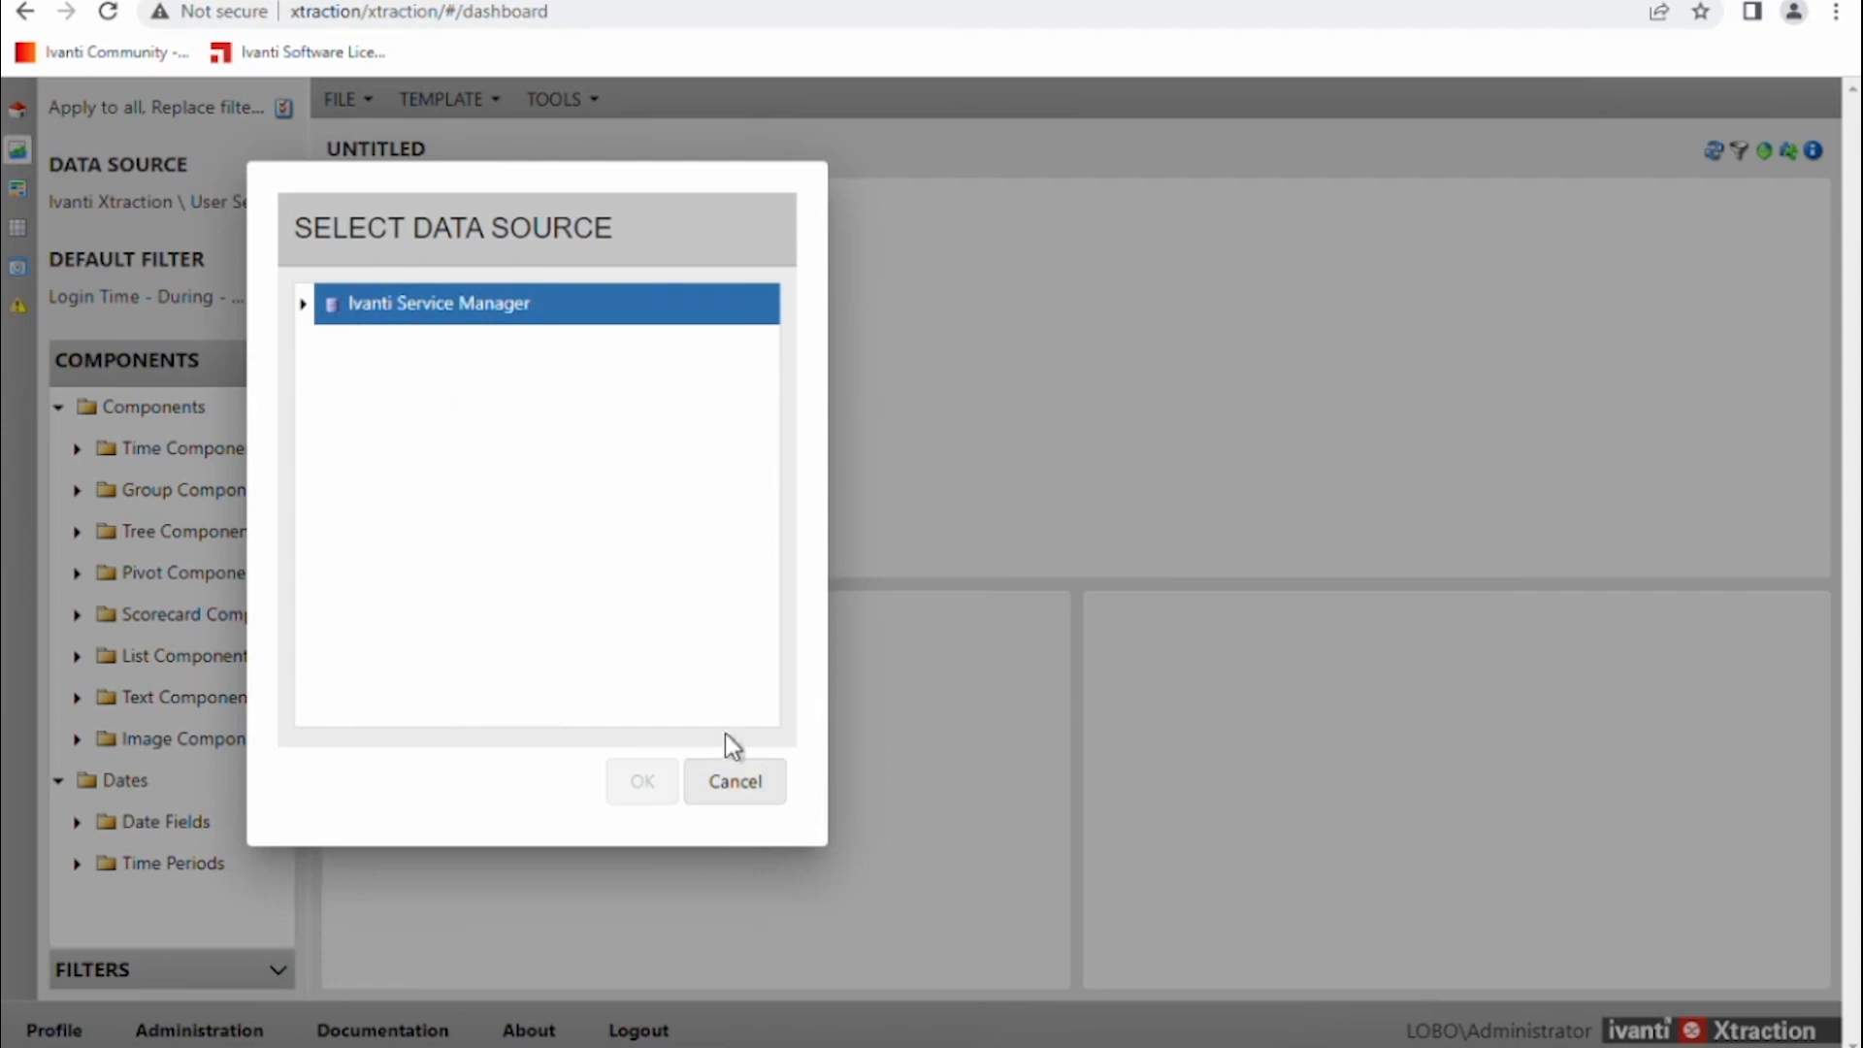
pyautogui.click(733, 793)
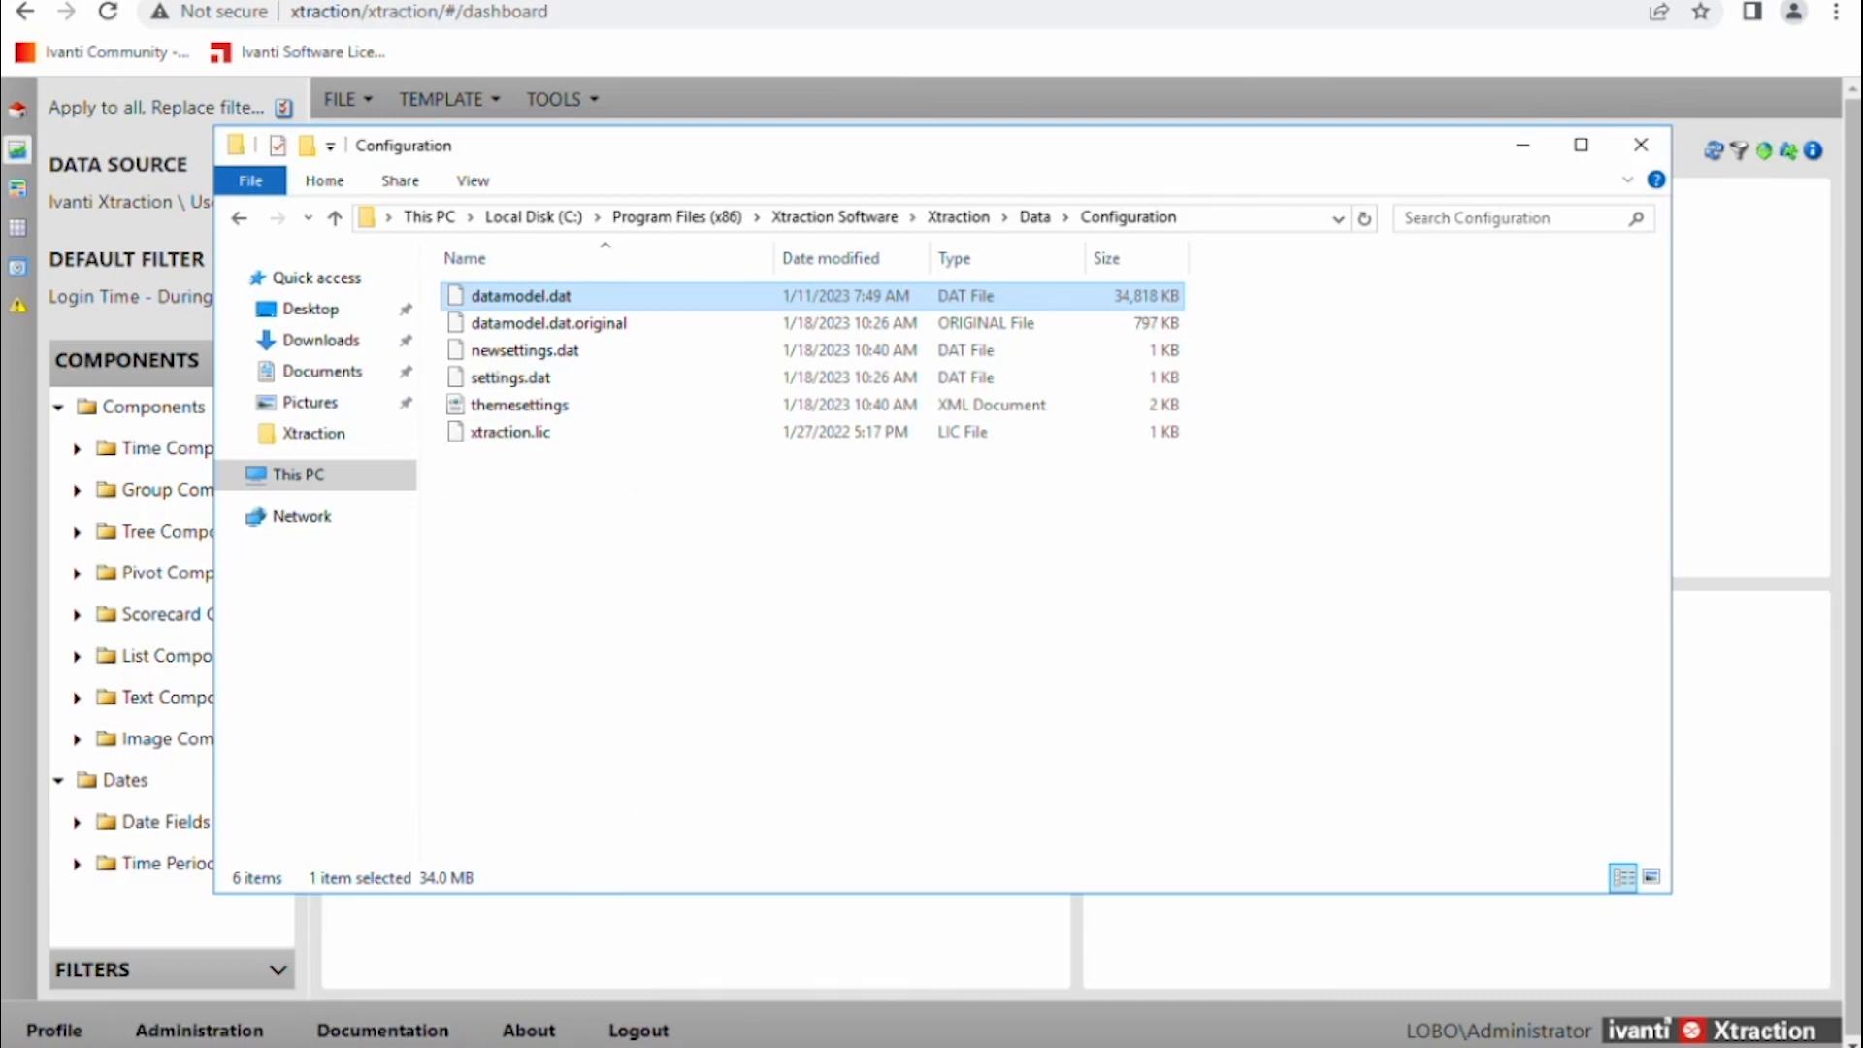
pyautogui.click(184, 1047)
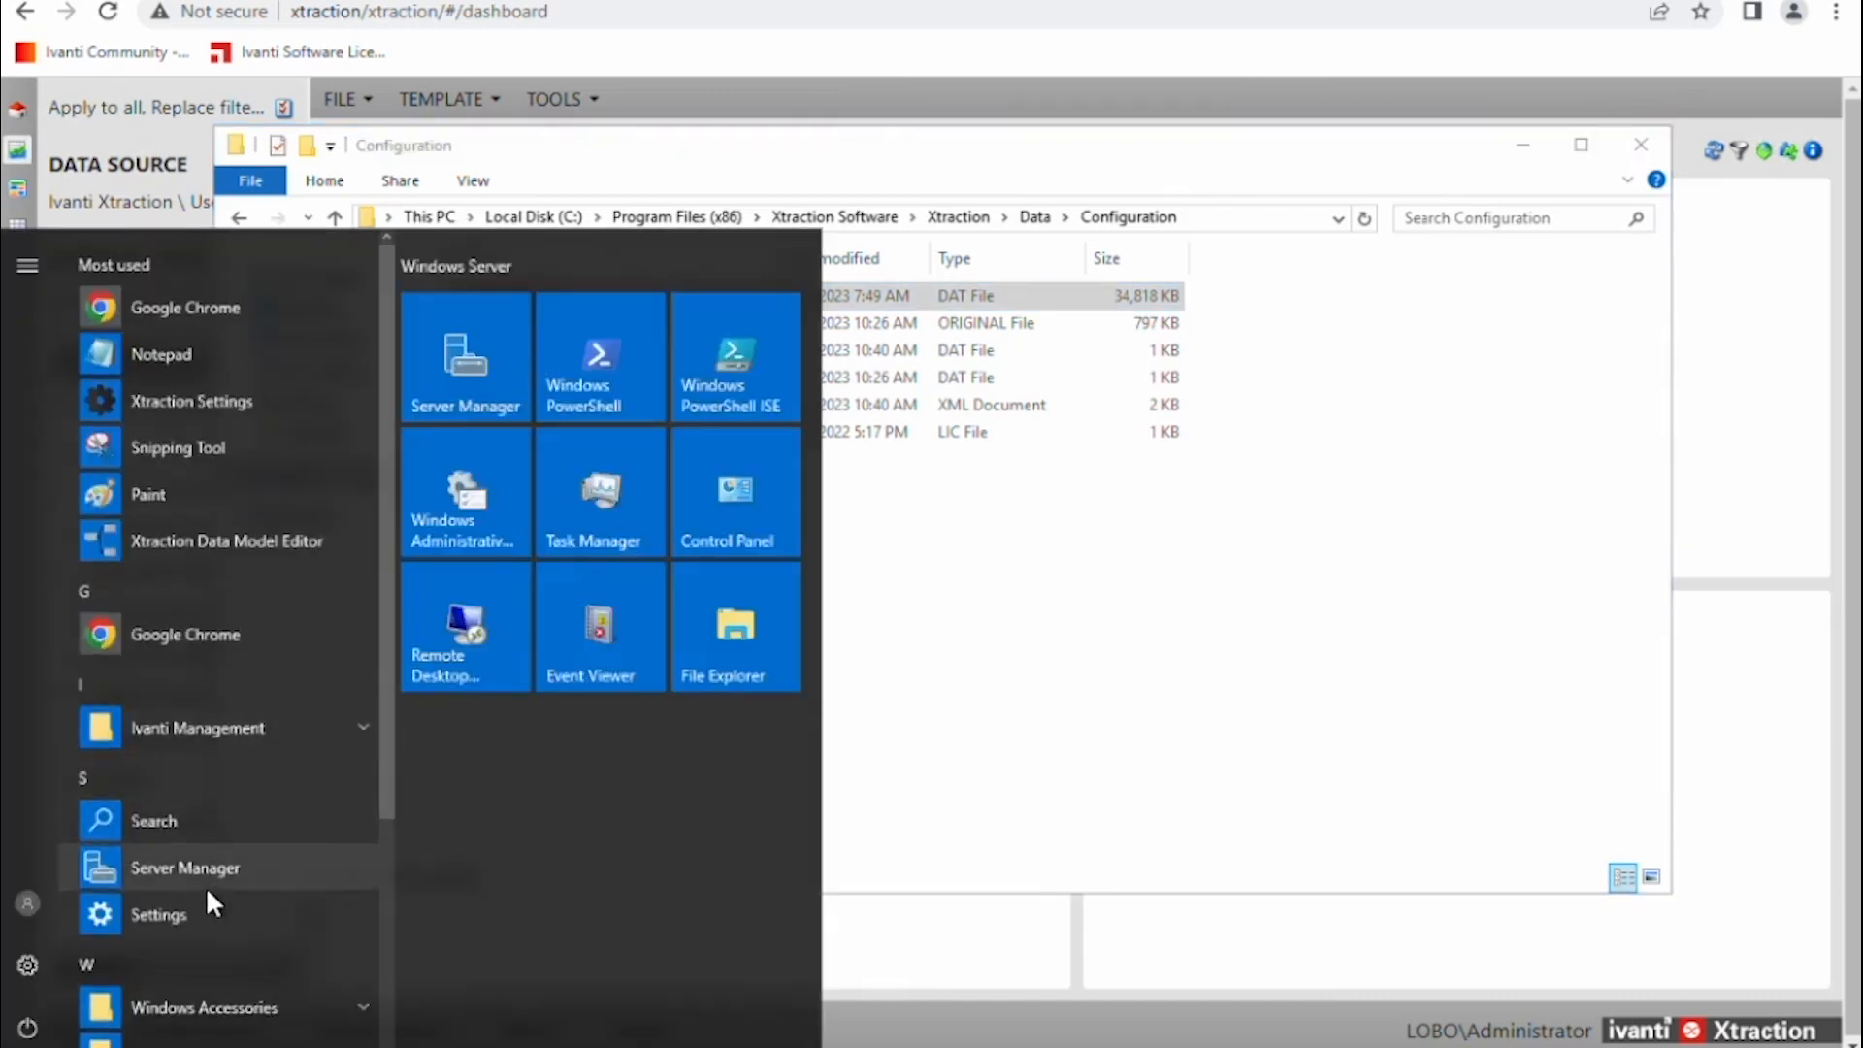
pyautogui.scroll(-3, 206, 887)
pyautogui.click(166, 962)
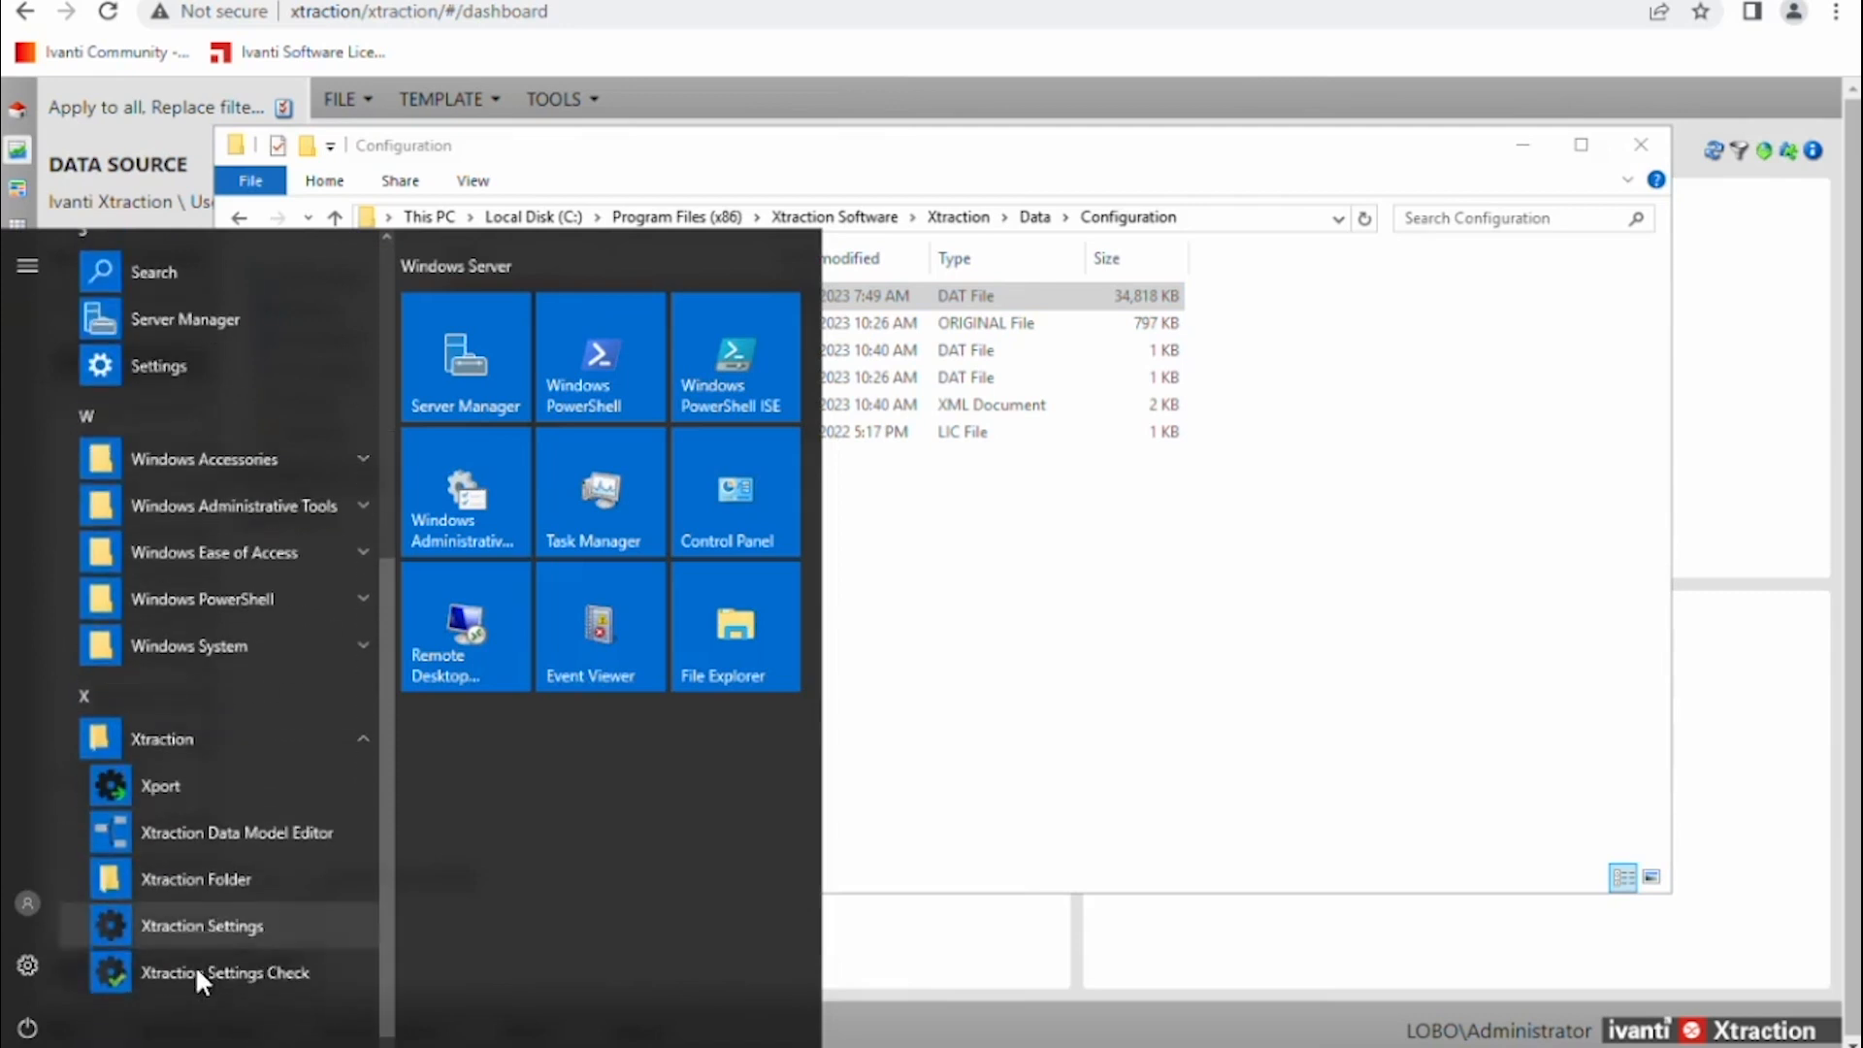
pyautogui.click(201, 918)
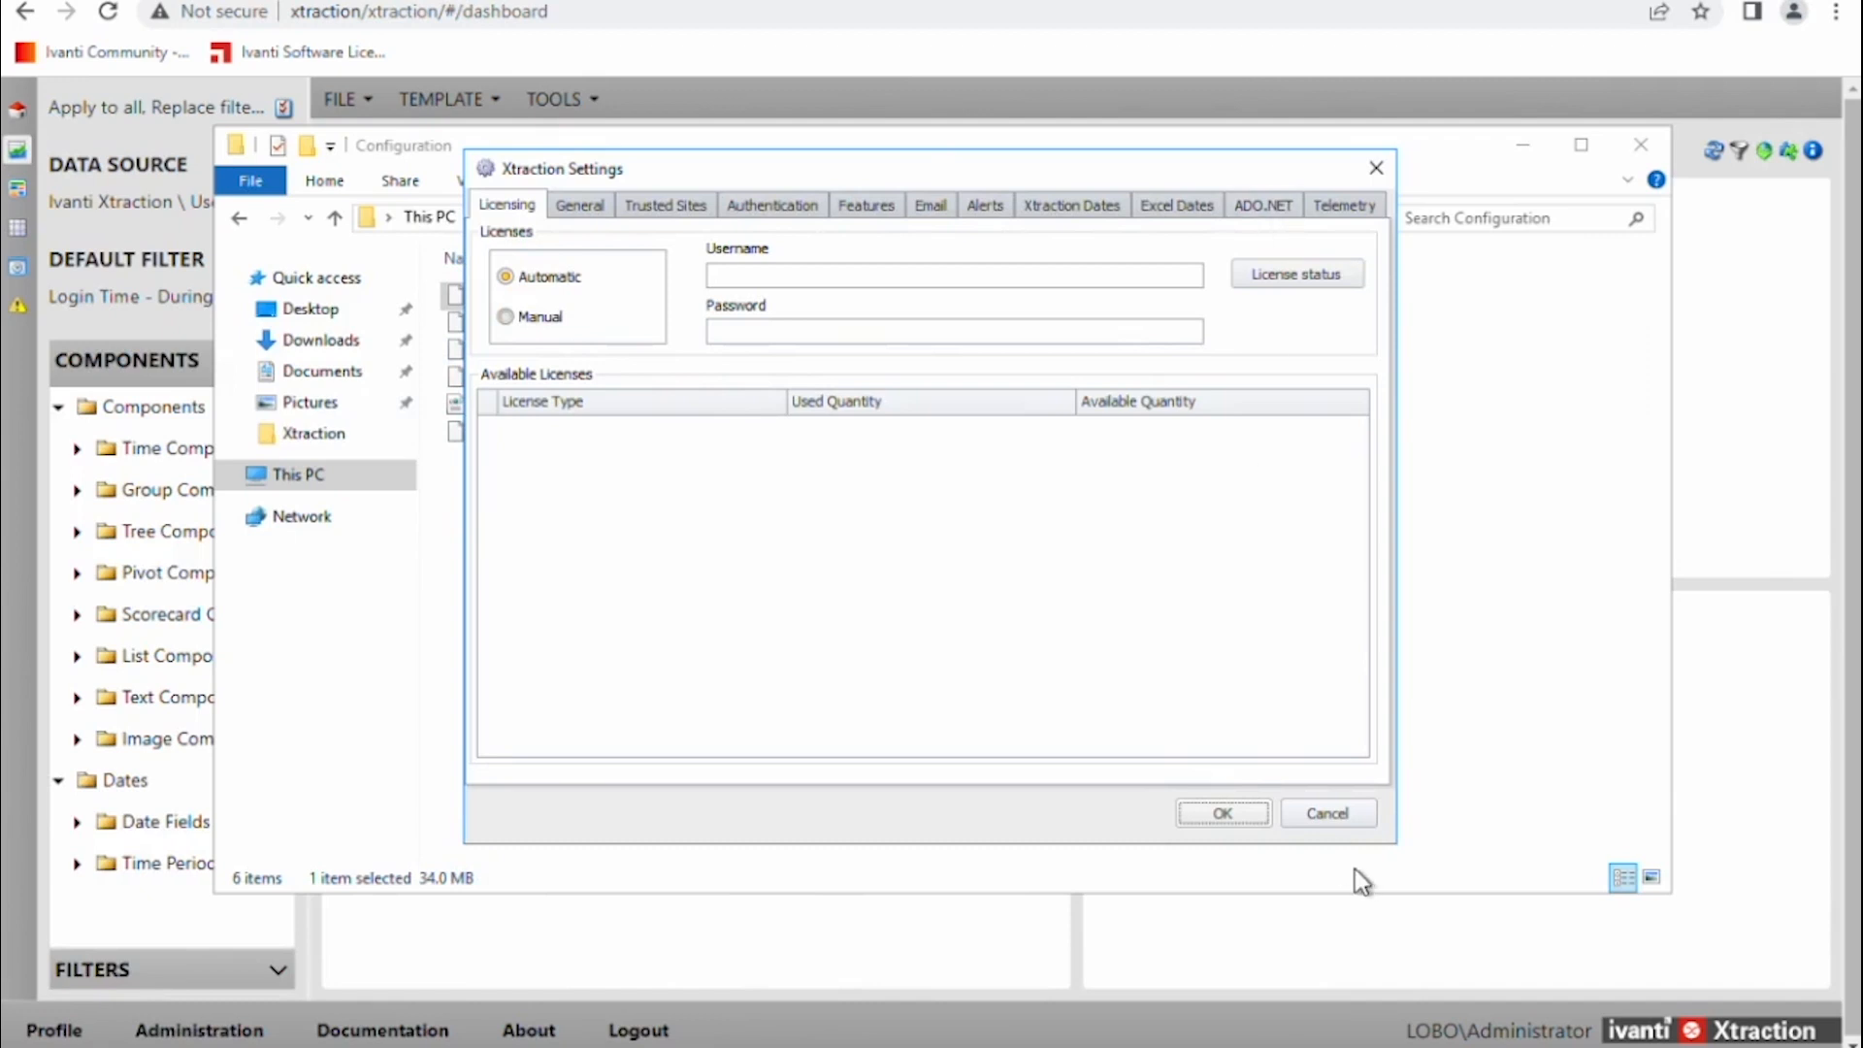
pyautogui.click(1337, 817)
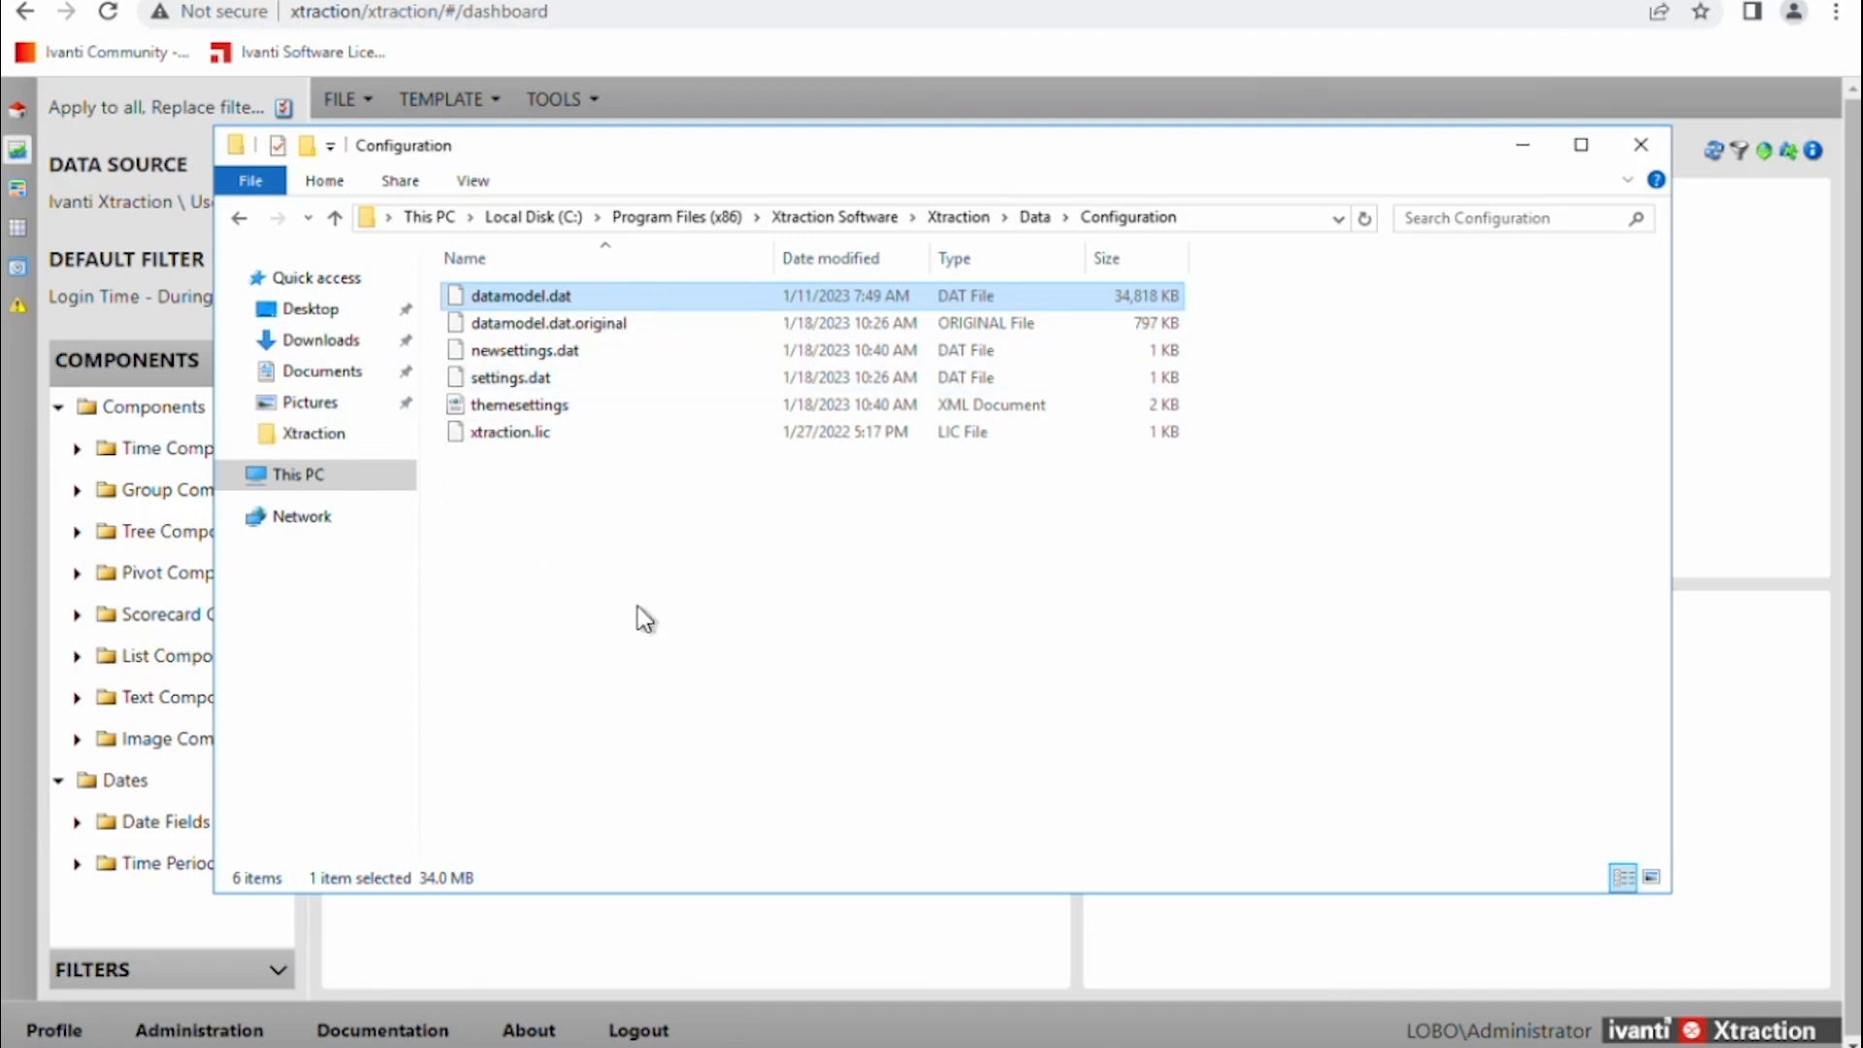
# Open the Windows Services app from the search.
pyautogui.click(185, 1046)
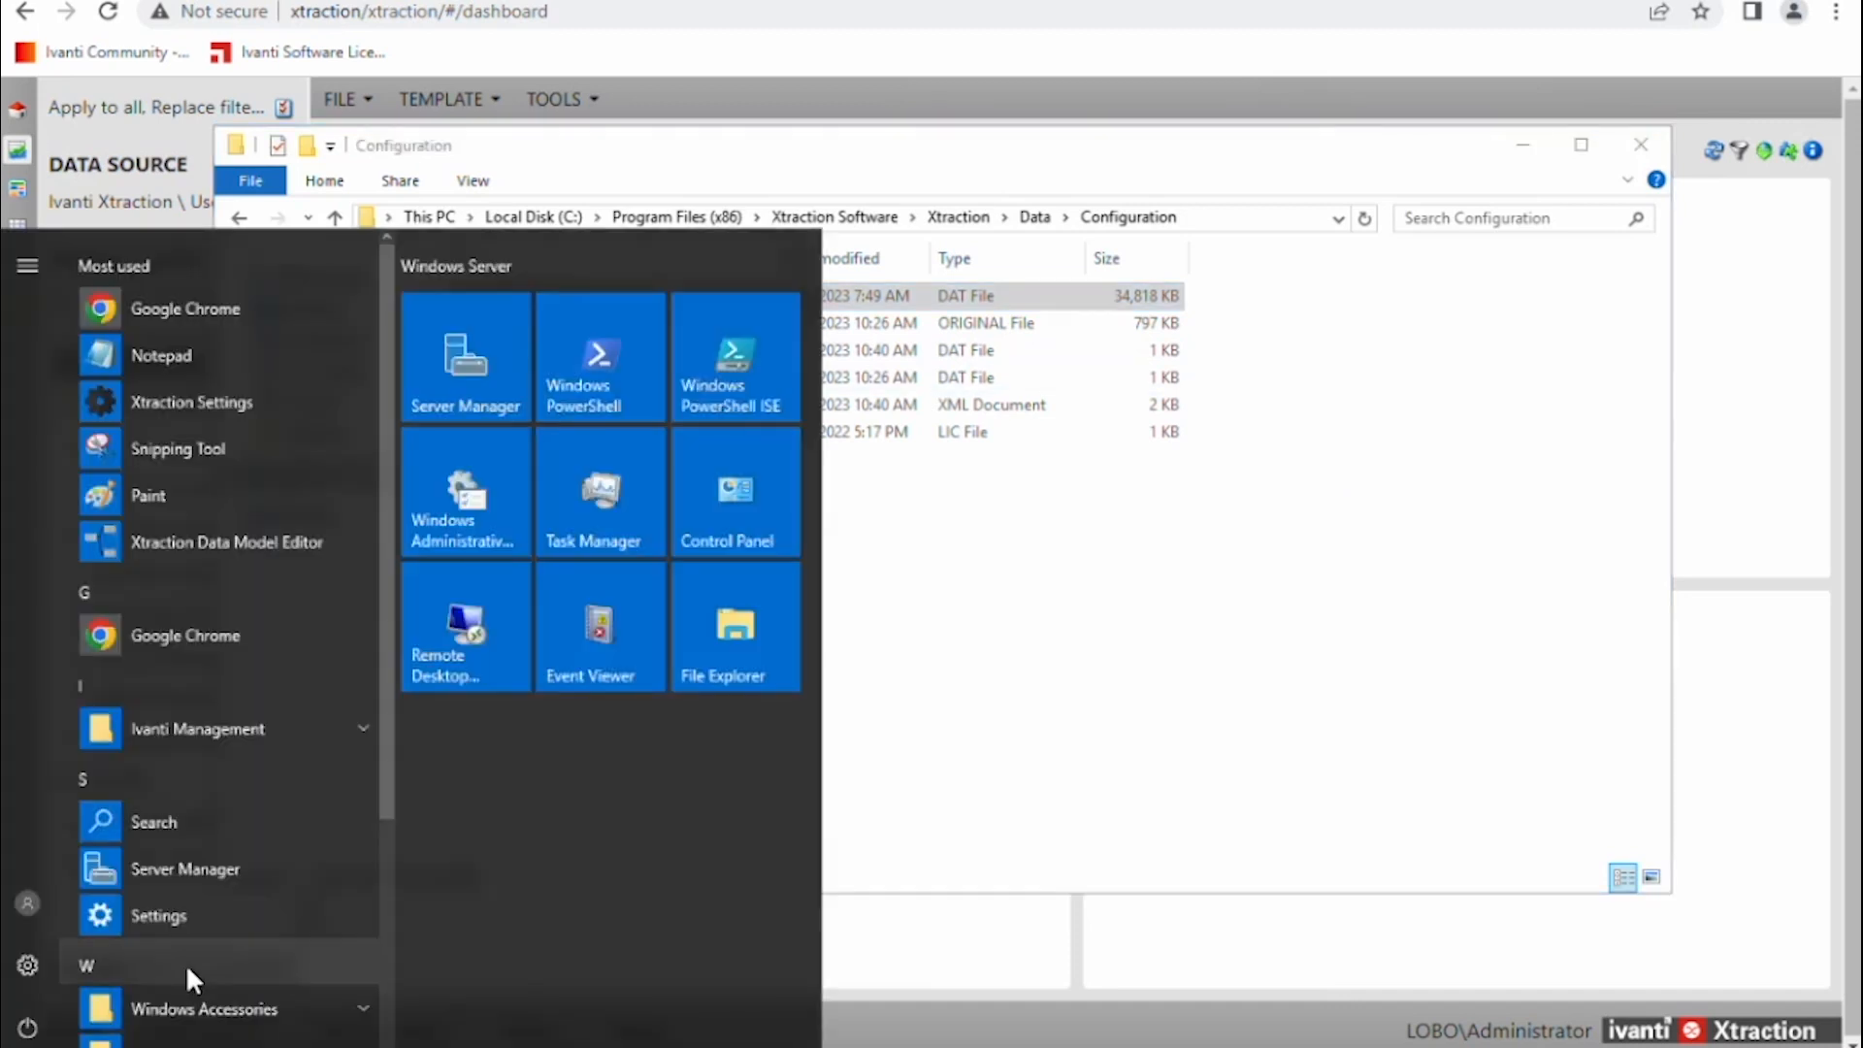
pyautogui.write('i')
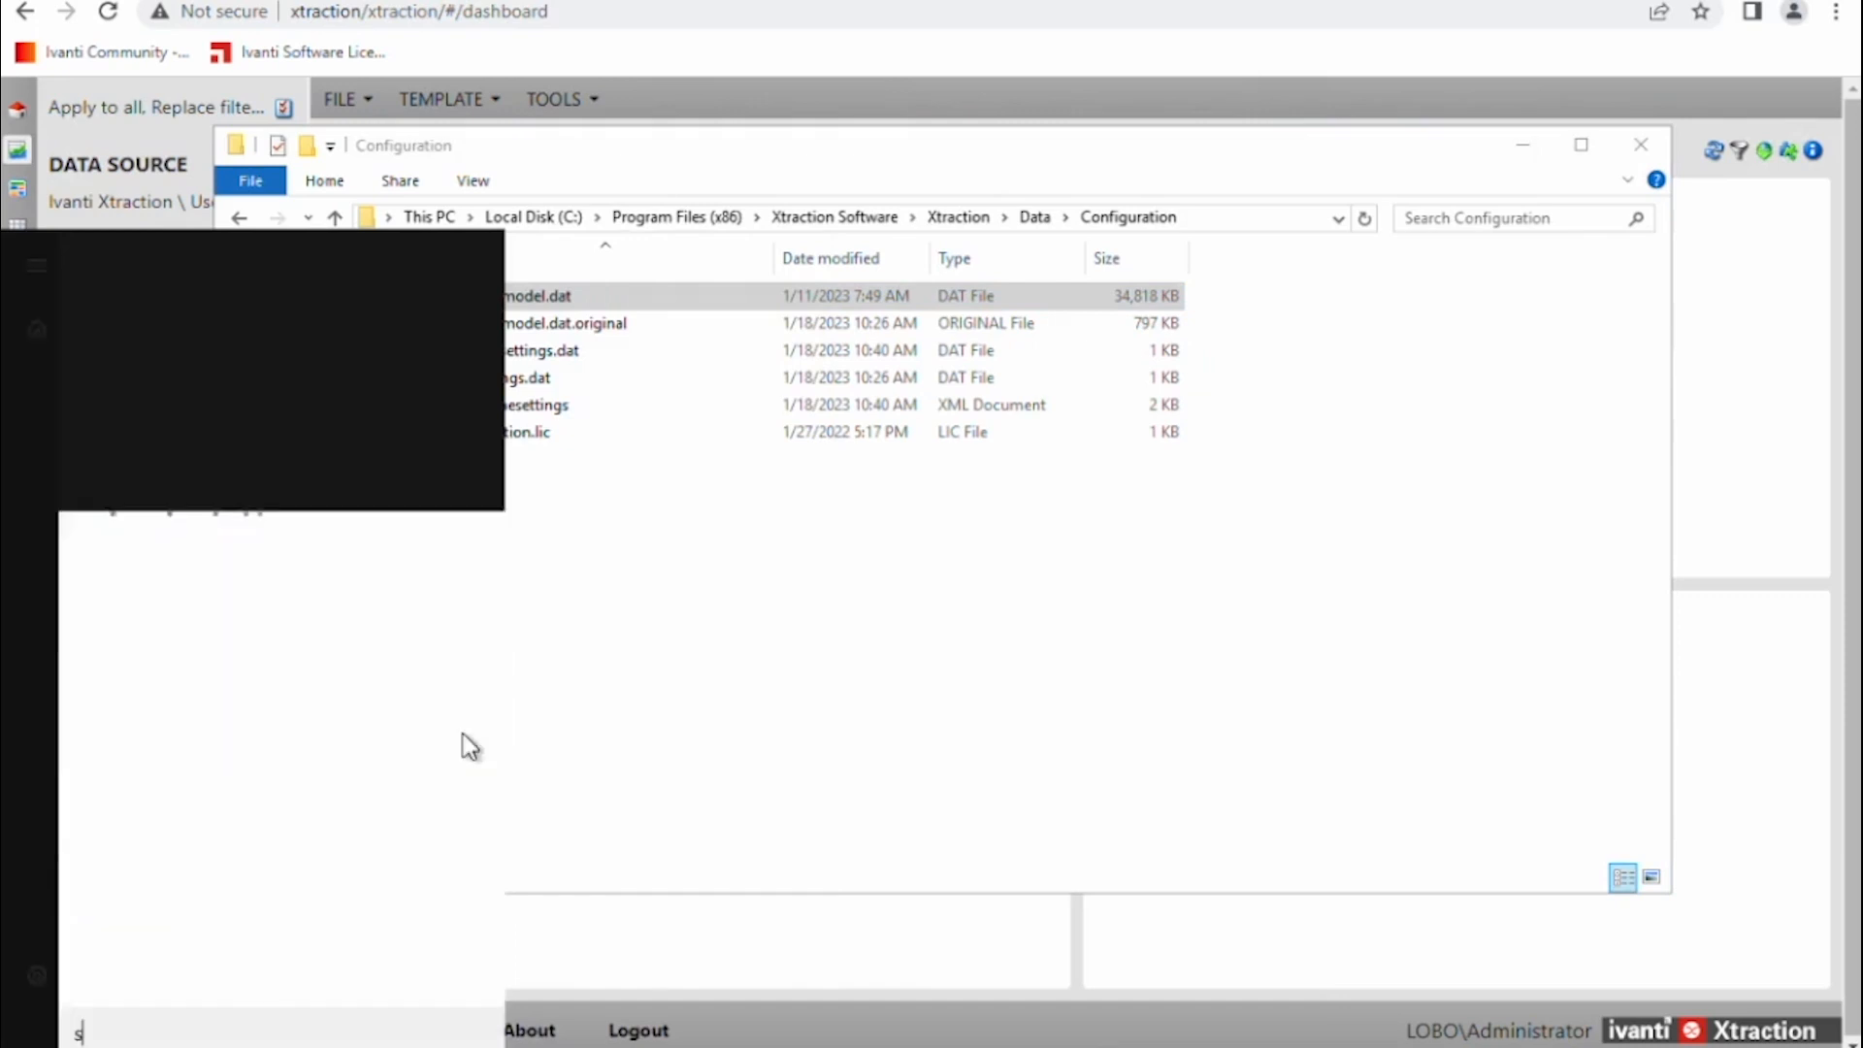
pyautogui.write('services')
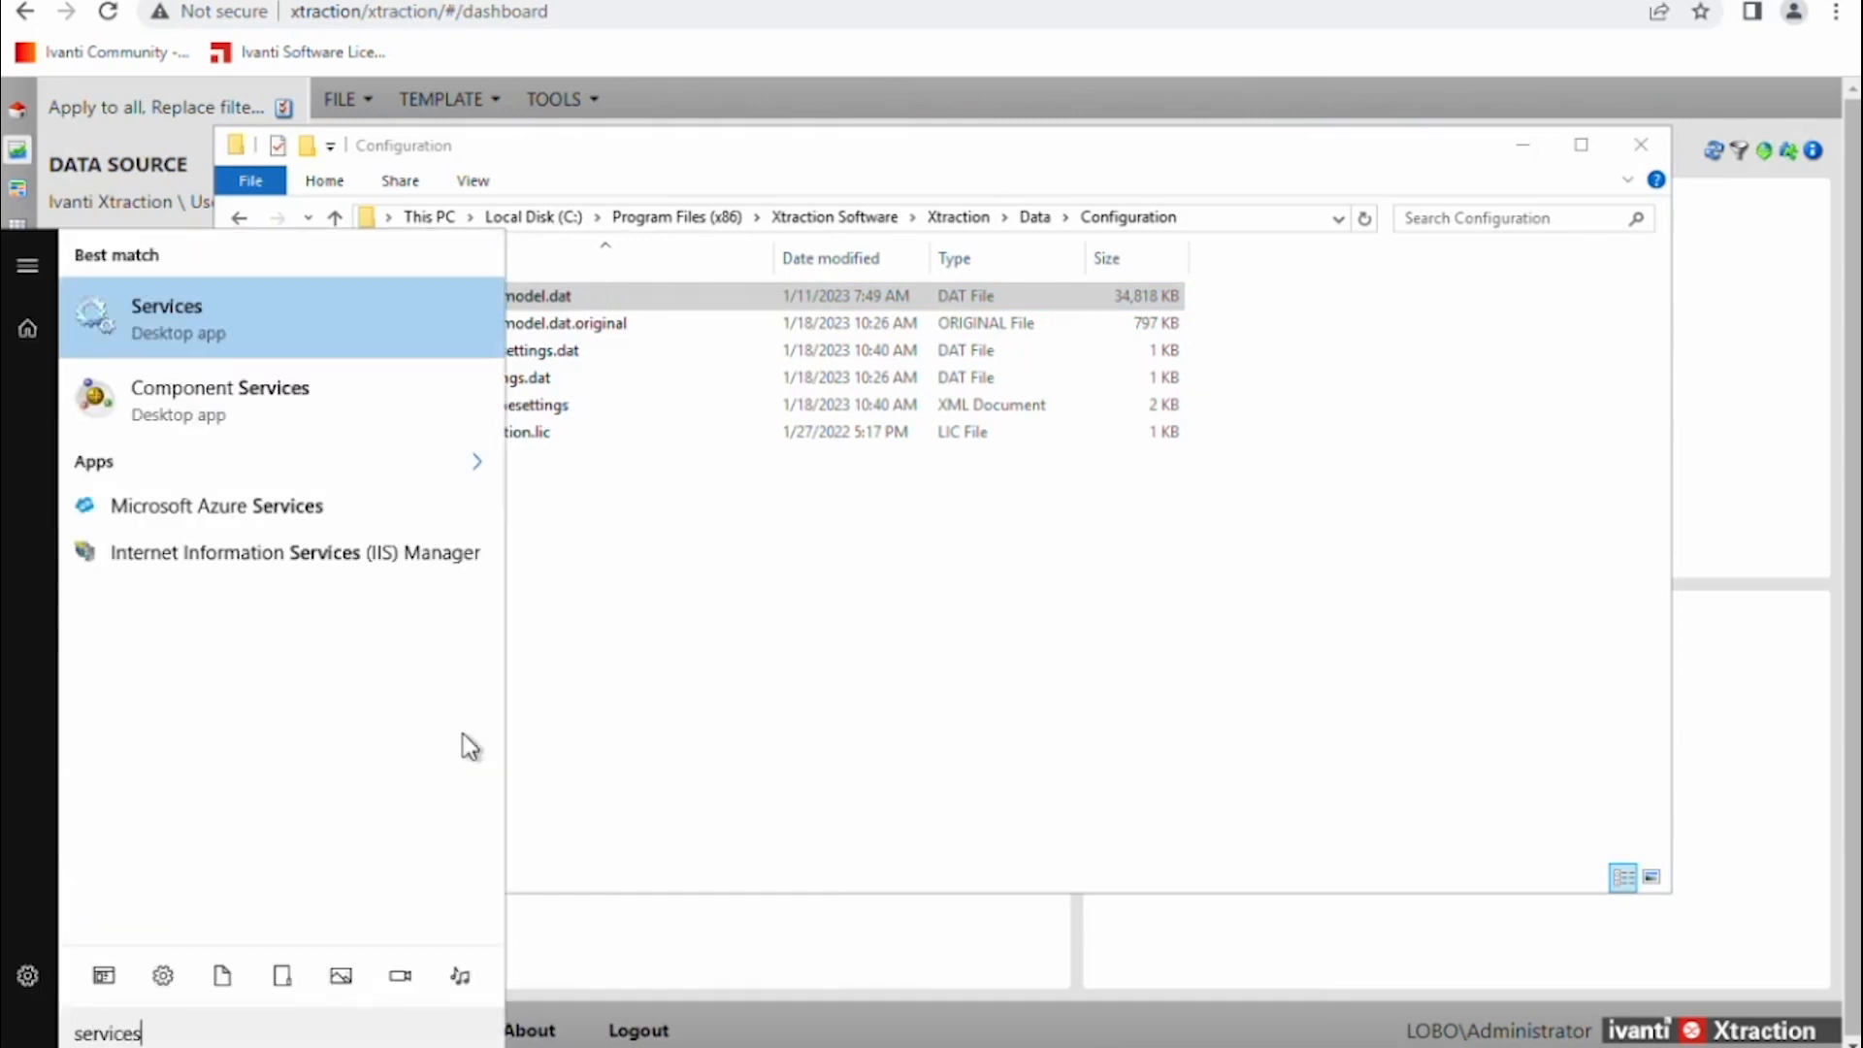
pyautogui.press('Return')
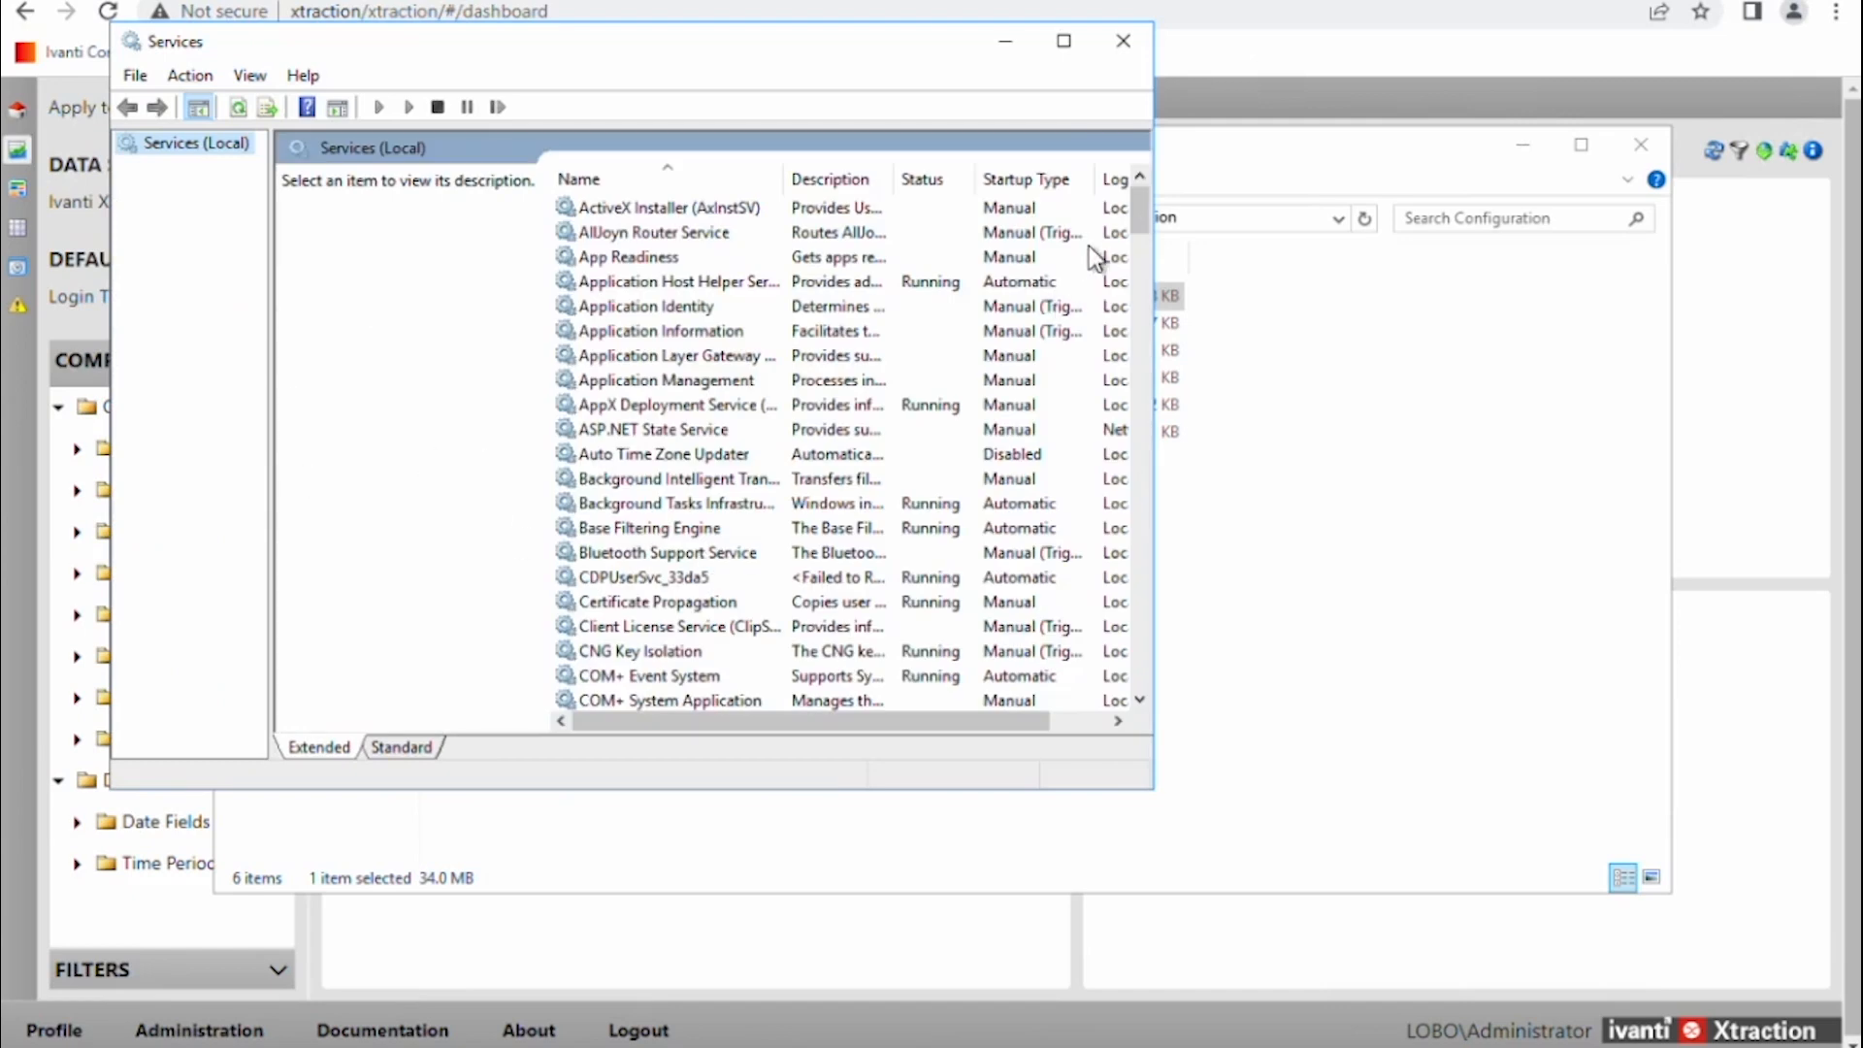
pyautogui.moveTo(1141, 225); pyautogui.dragTo(1063, 718)
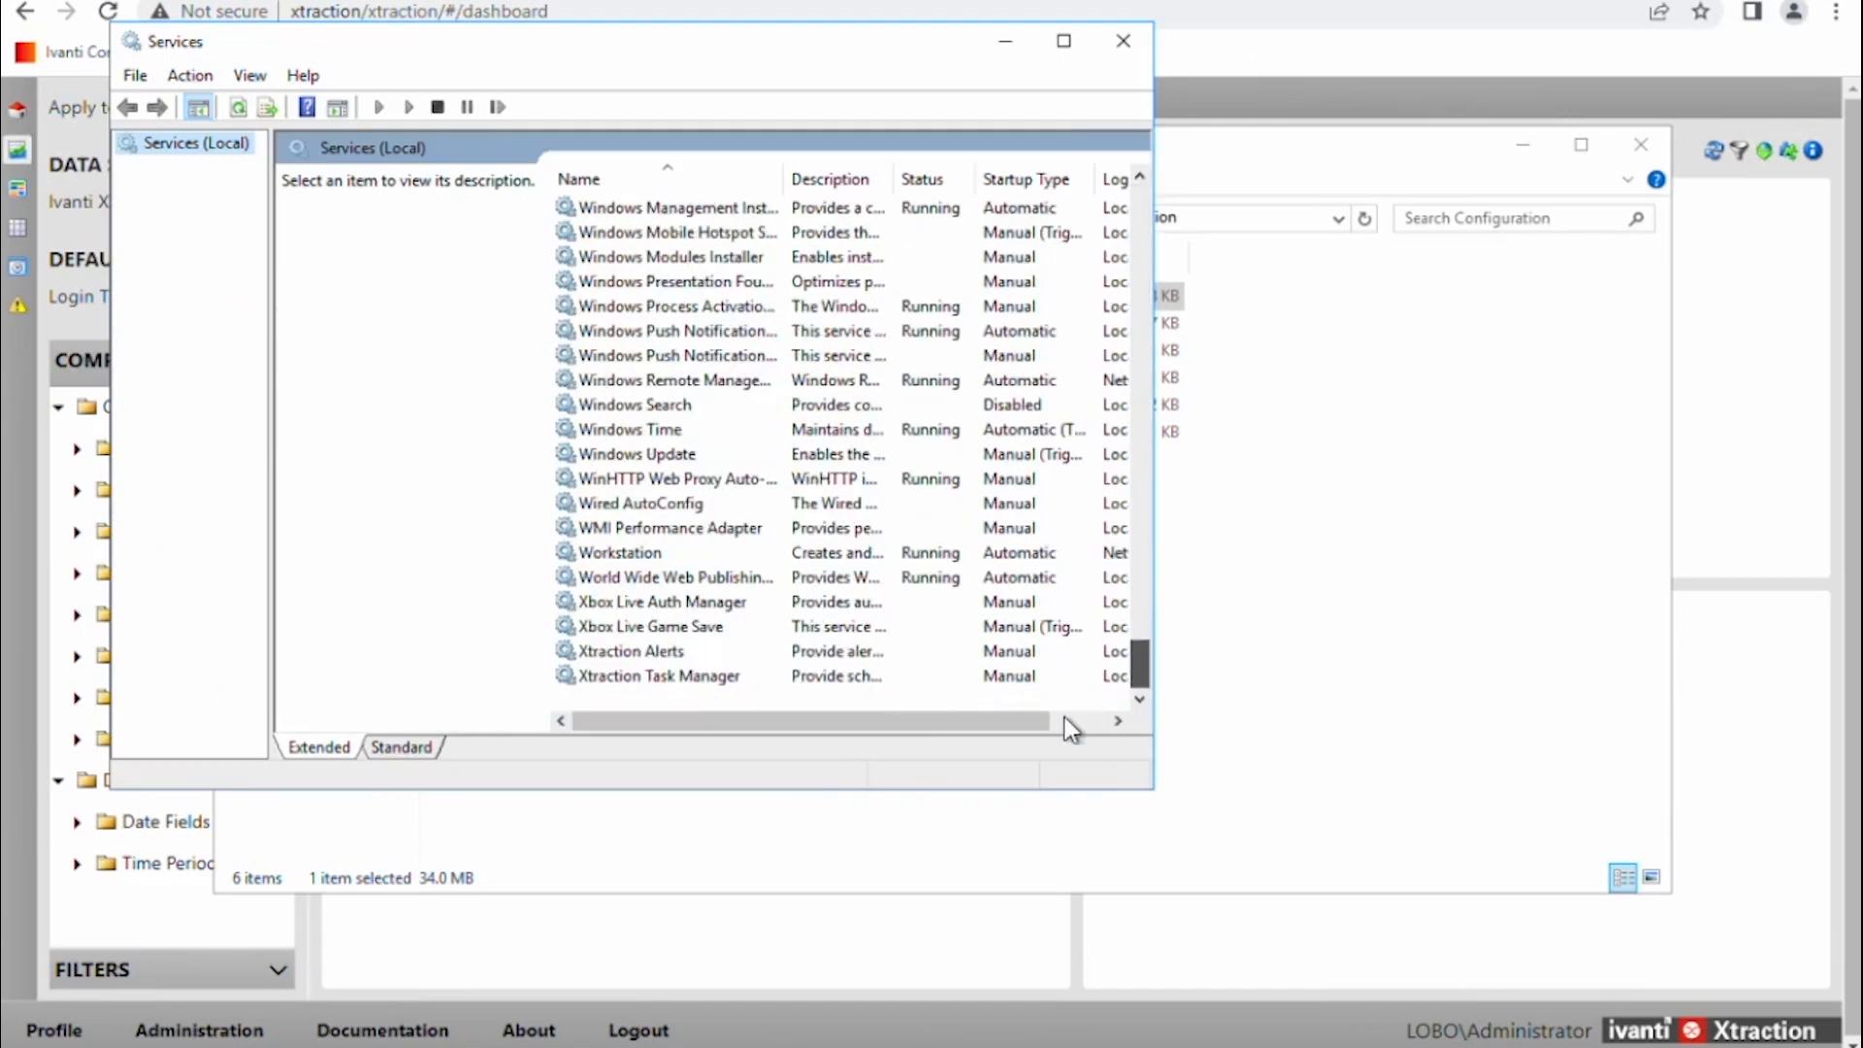
# Set the Xtraction Alerts service startup type to Automatic.
pyautogui.click(619, 660)
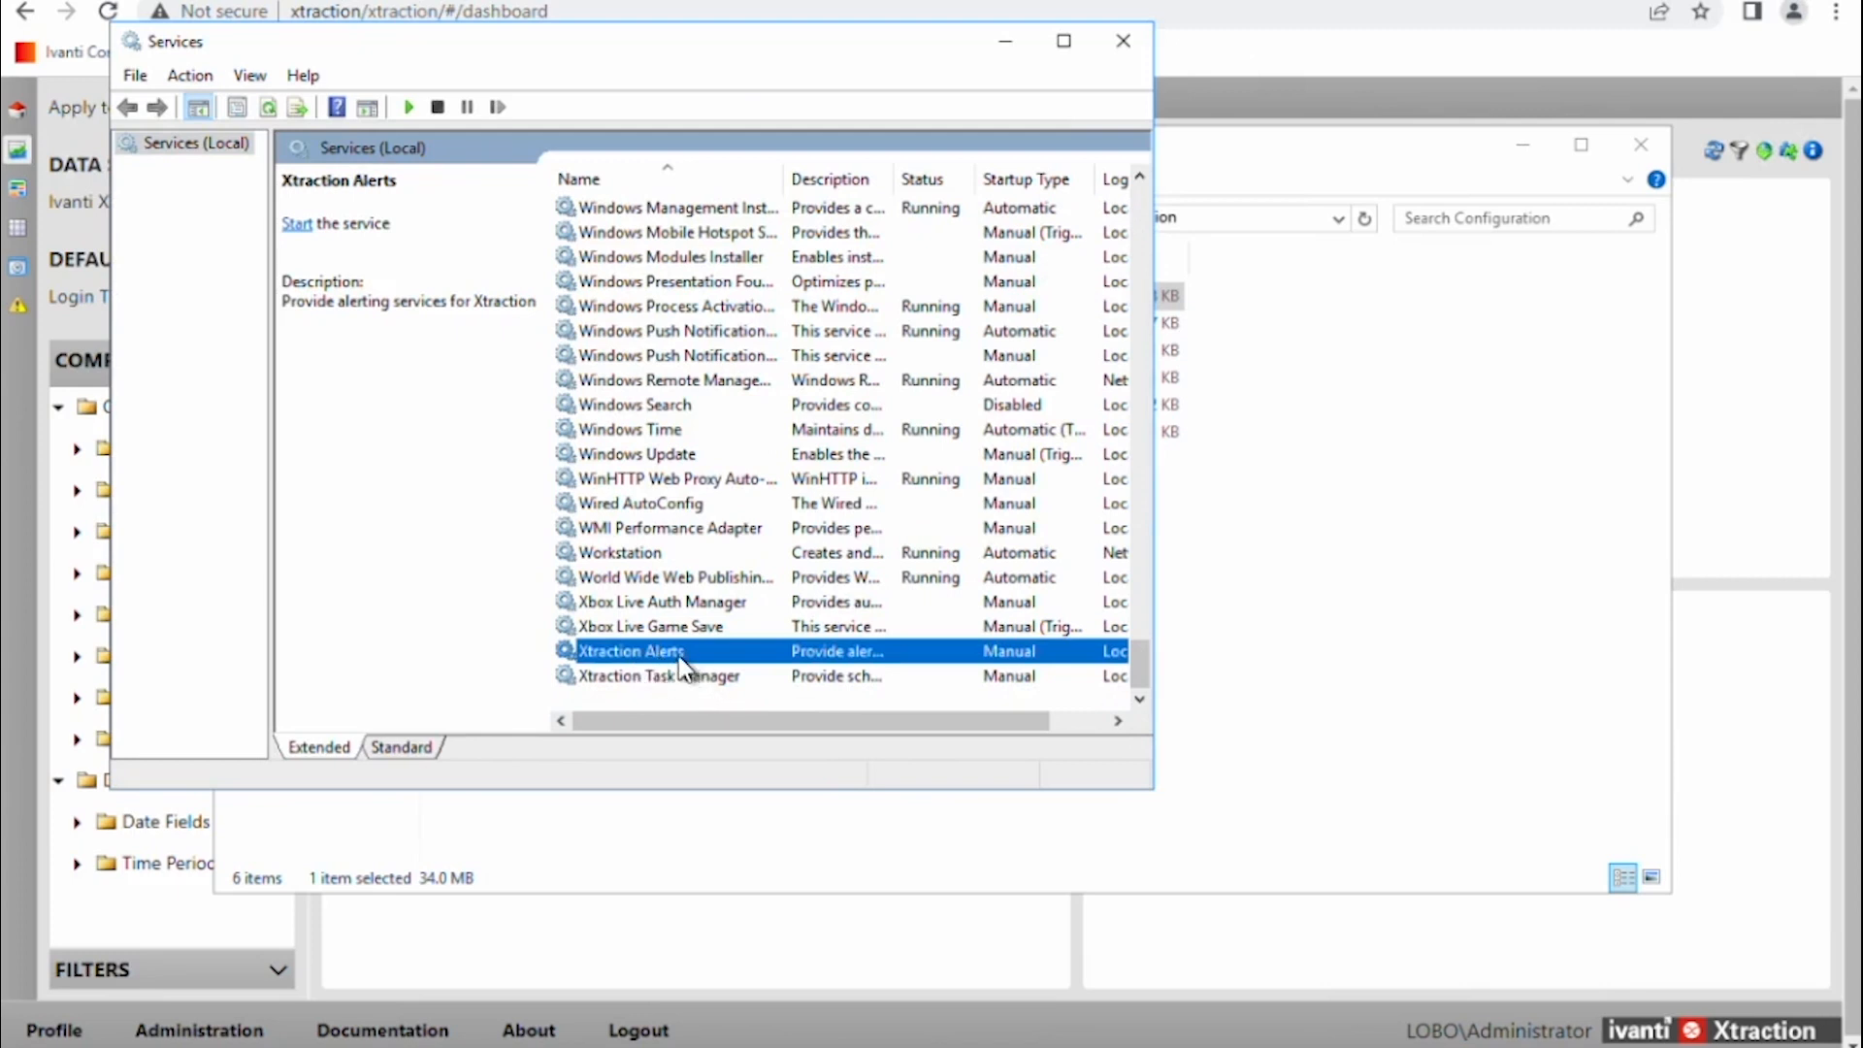
pyautogui.doubleClick(662, 660)
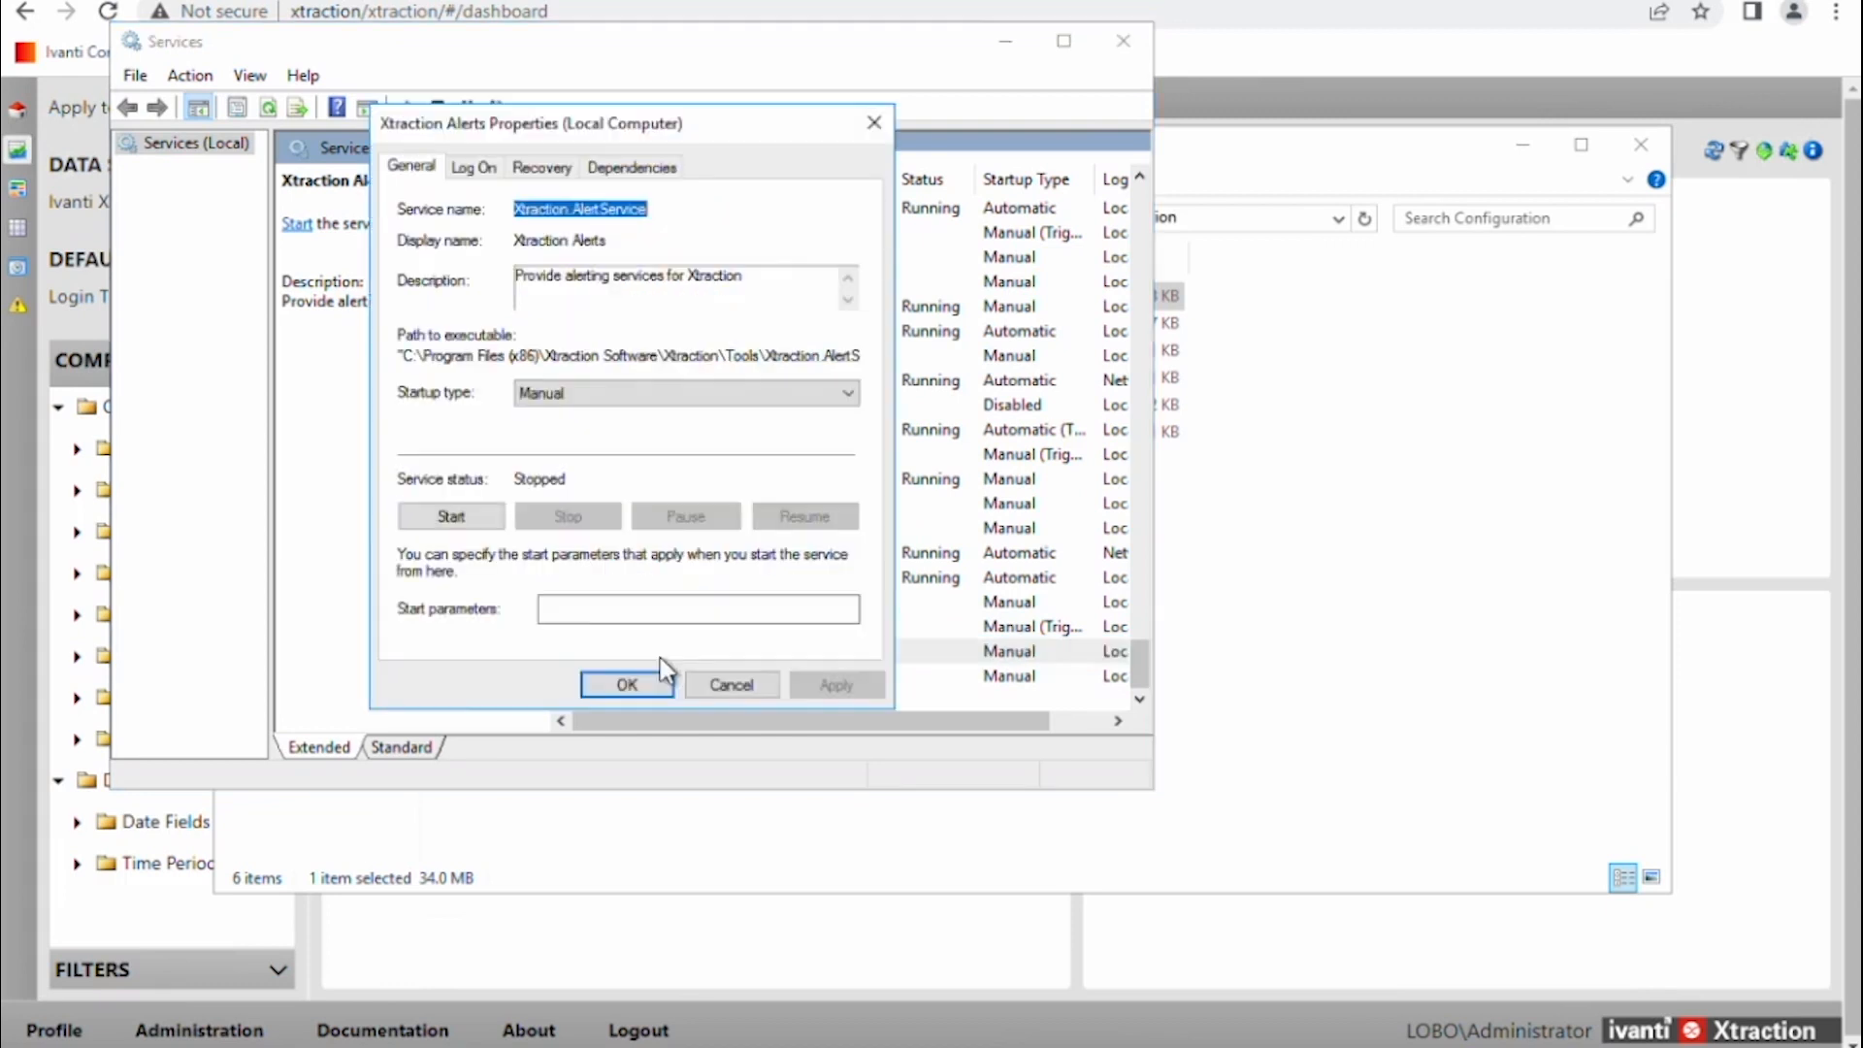
pyautogui.click(627, 392)
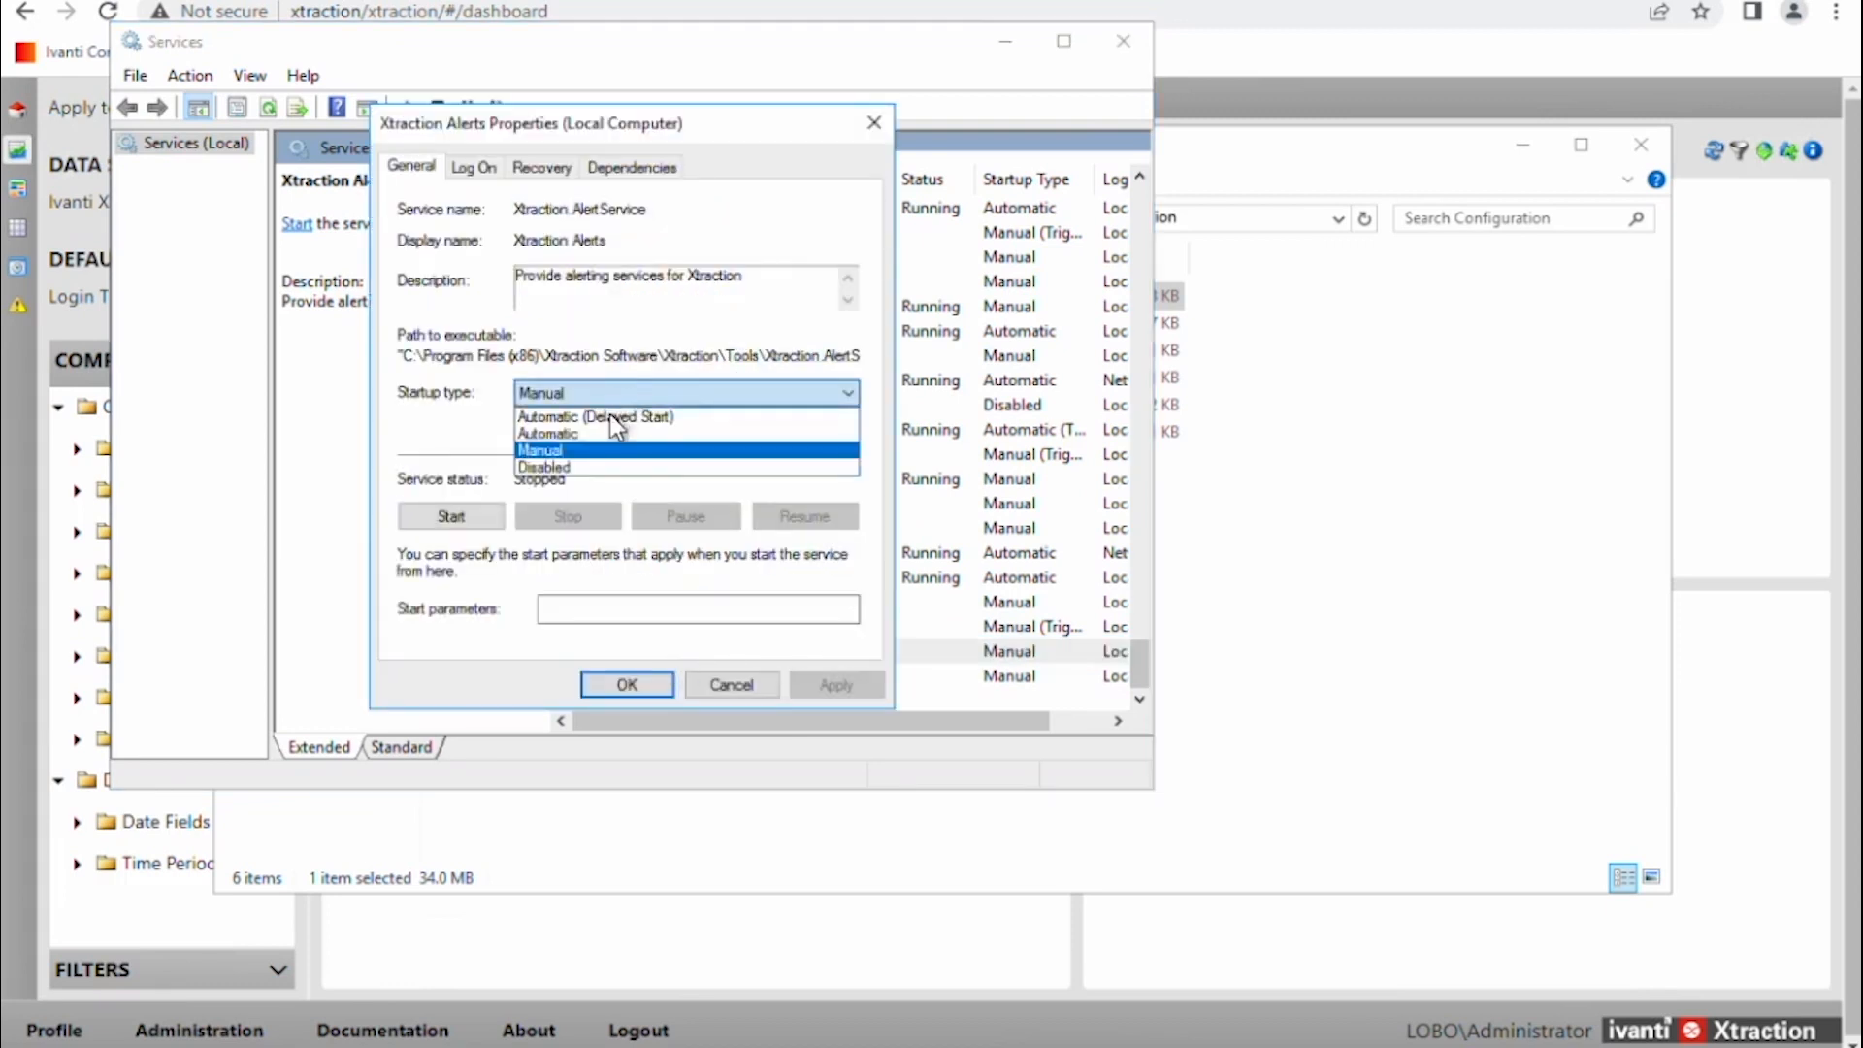
pyautogui.click(582, 432)
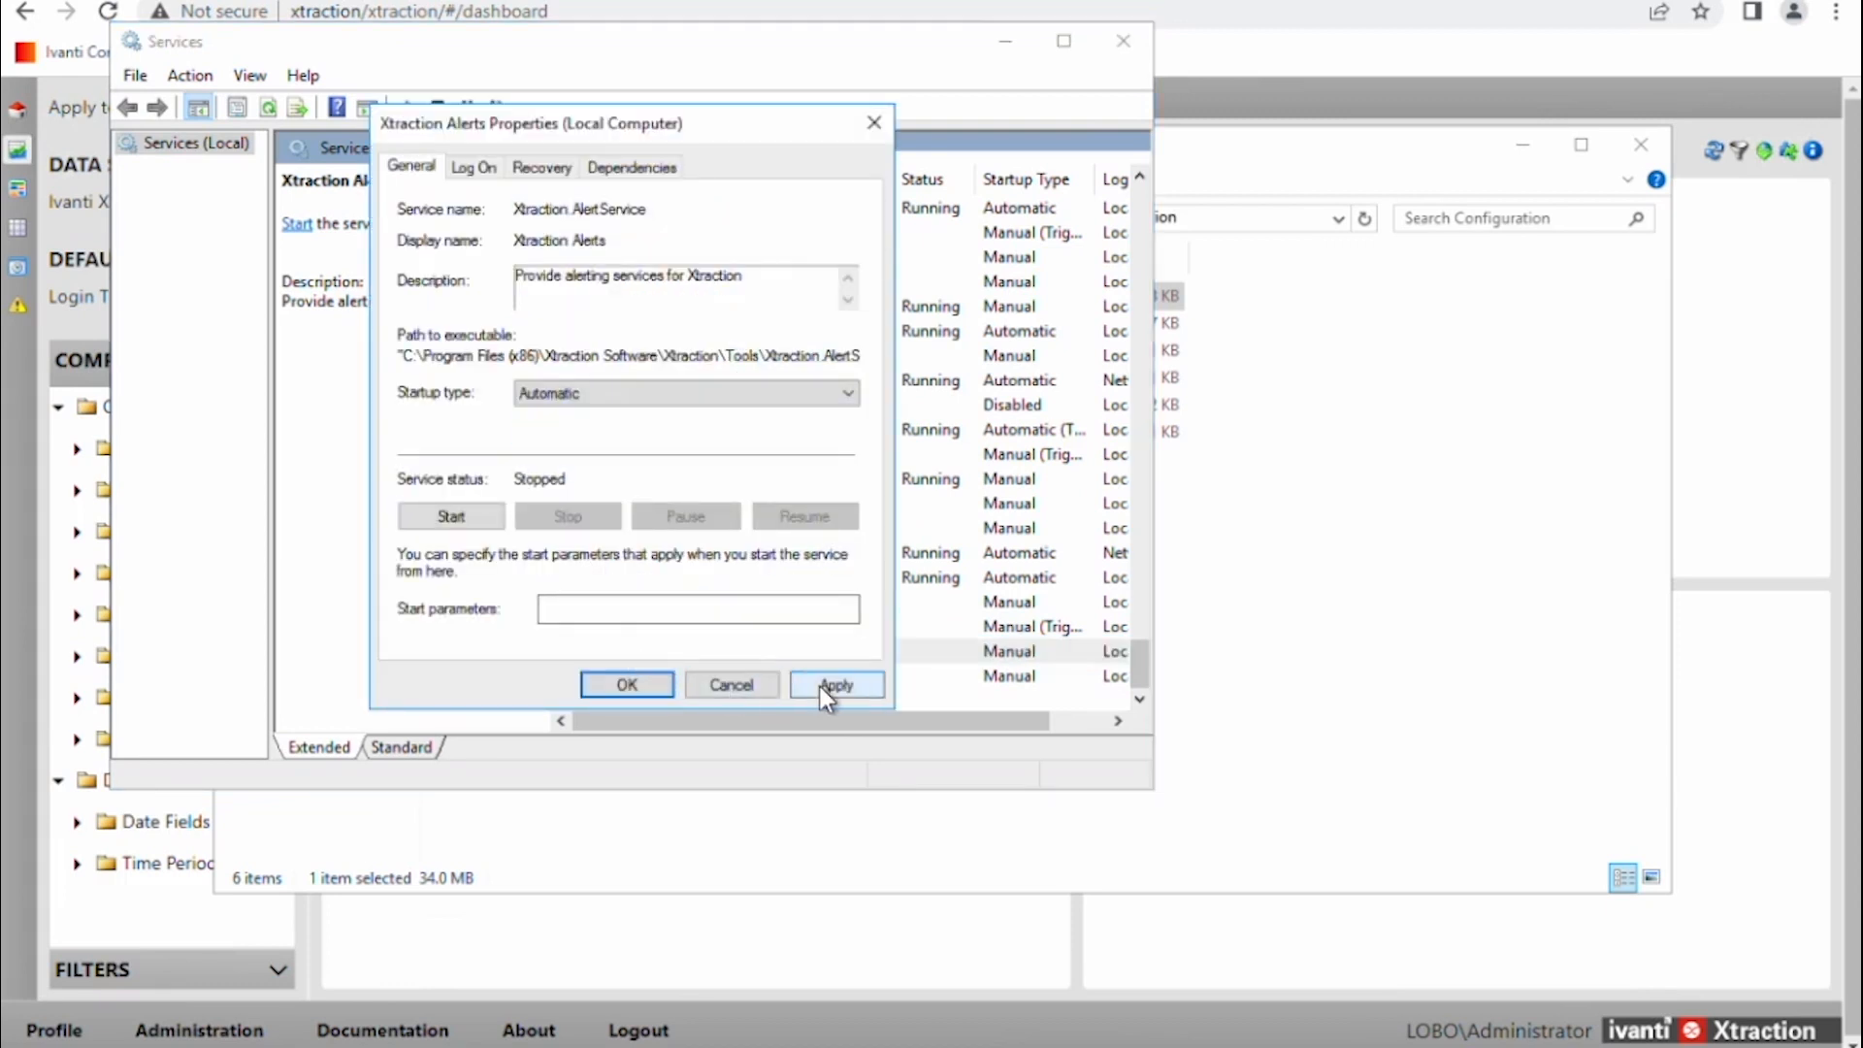
pyautogui.click(825, 685)
pyautogui.click(627, 684)
# Set Xtraction Task Manager to Automatic, then close Services and the Configuration folder.
pyautogui.rightClick(725, 677)
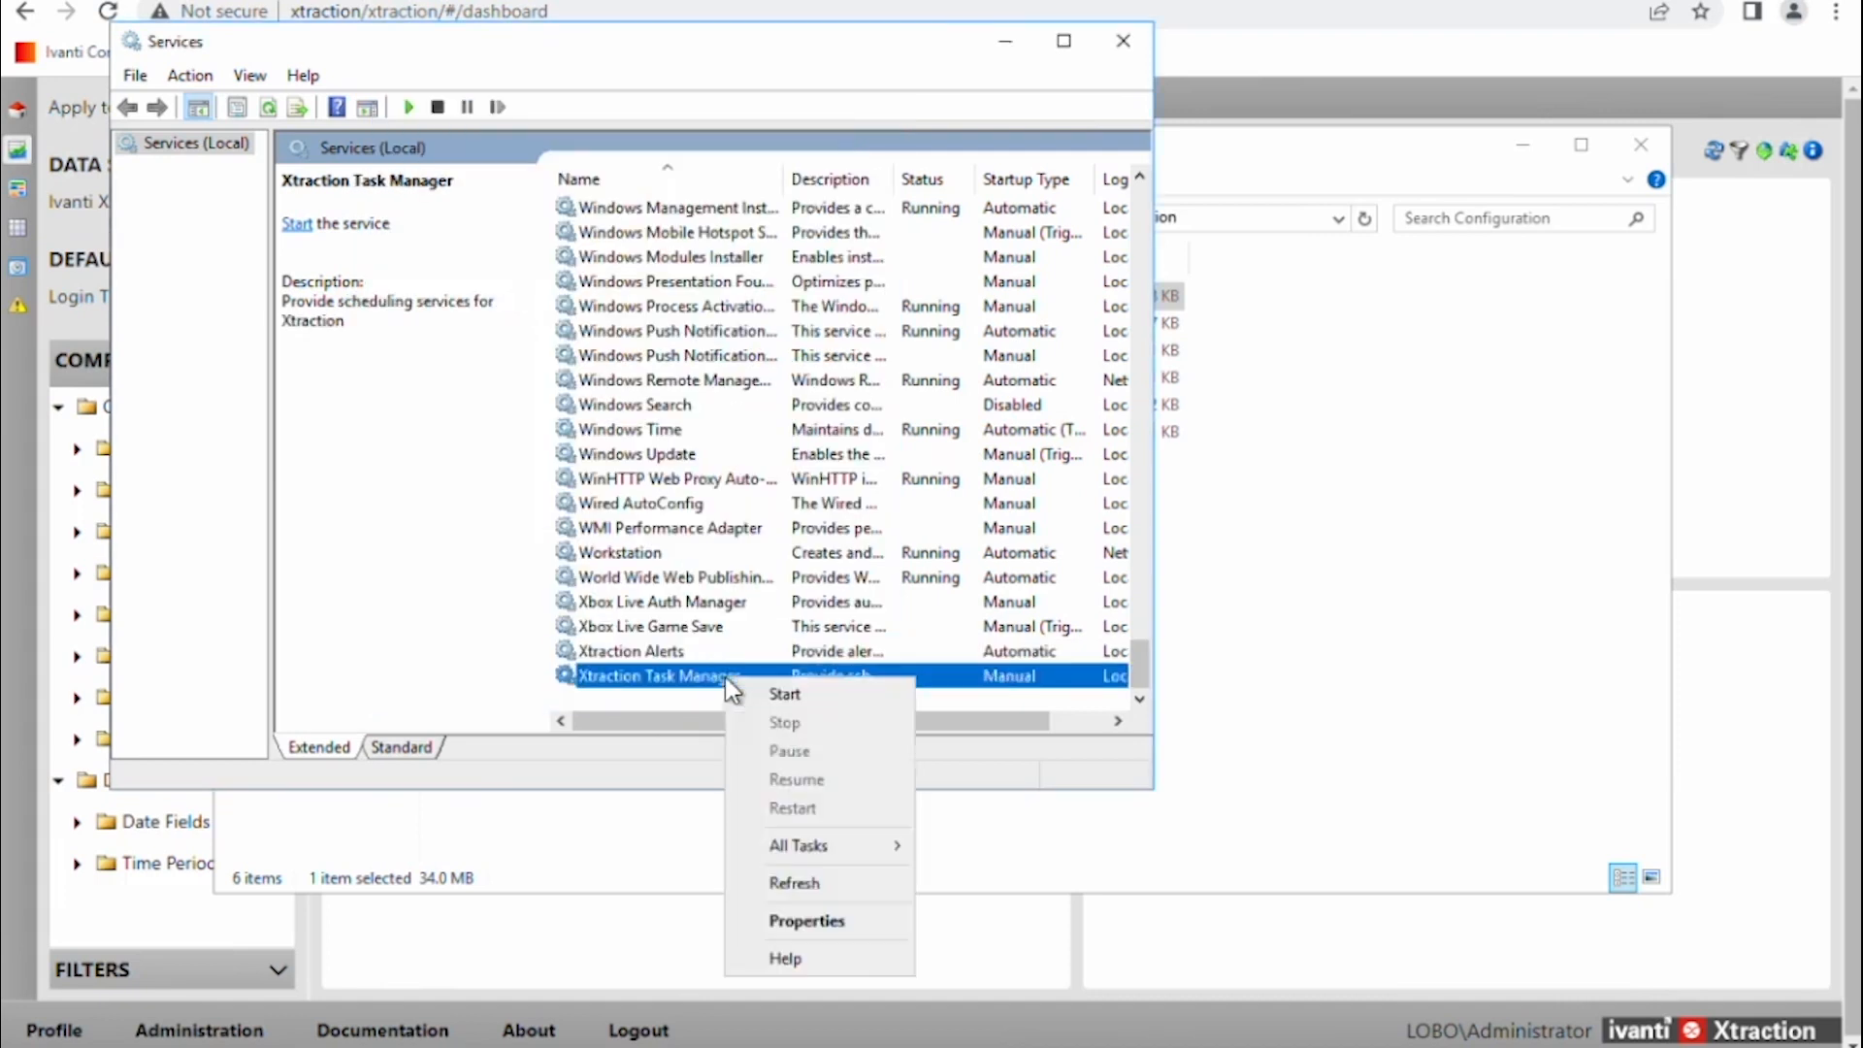
pyautogui.click(791, 921)
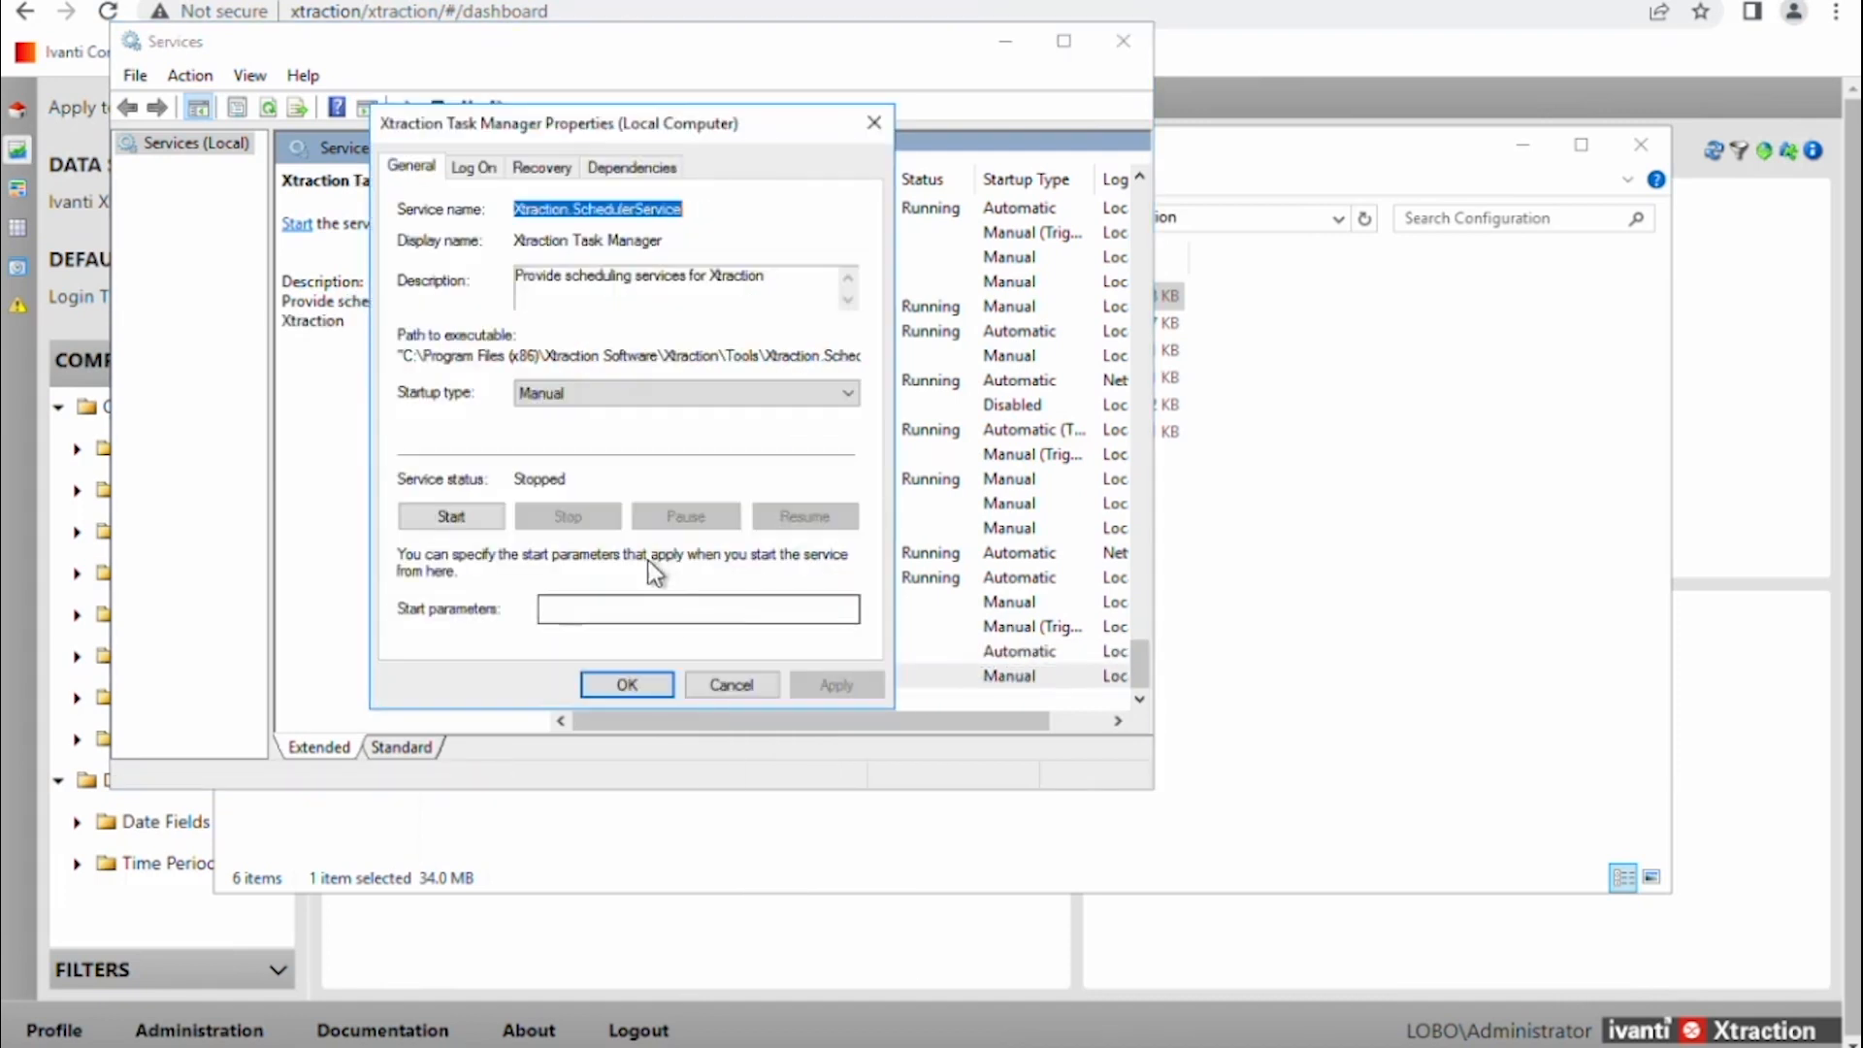
pyautogui.click(595, 393)
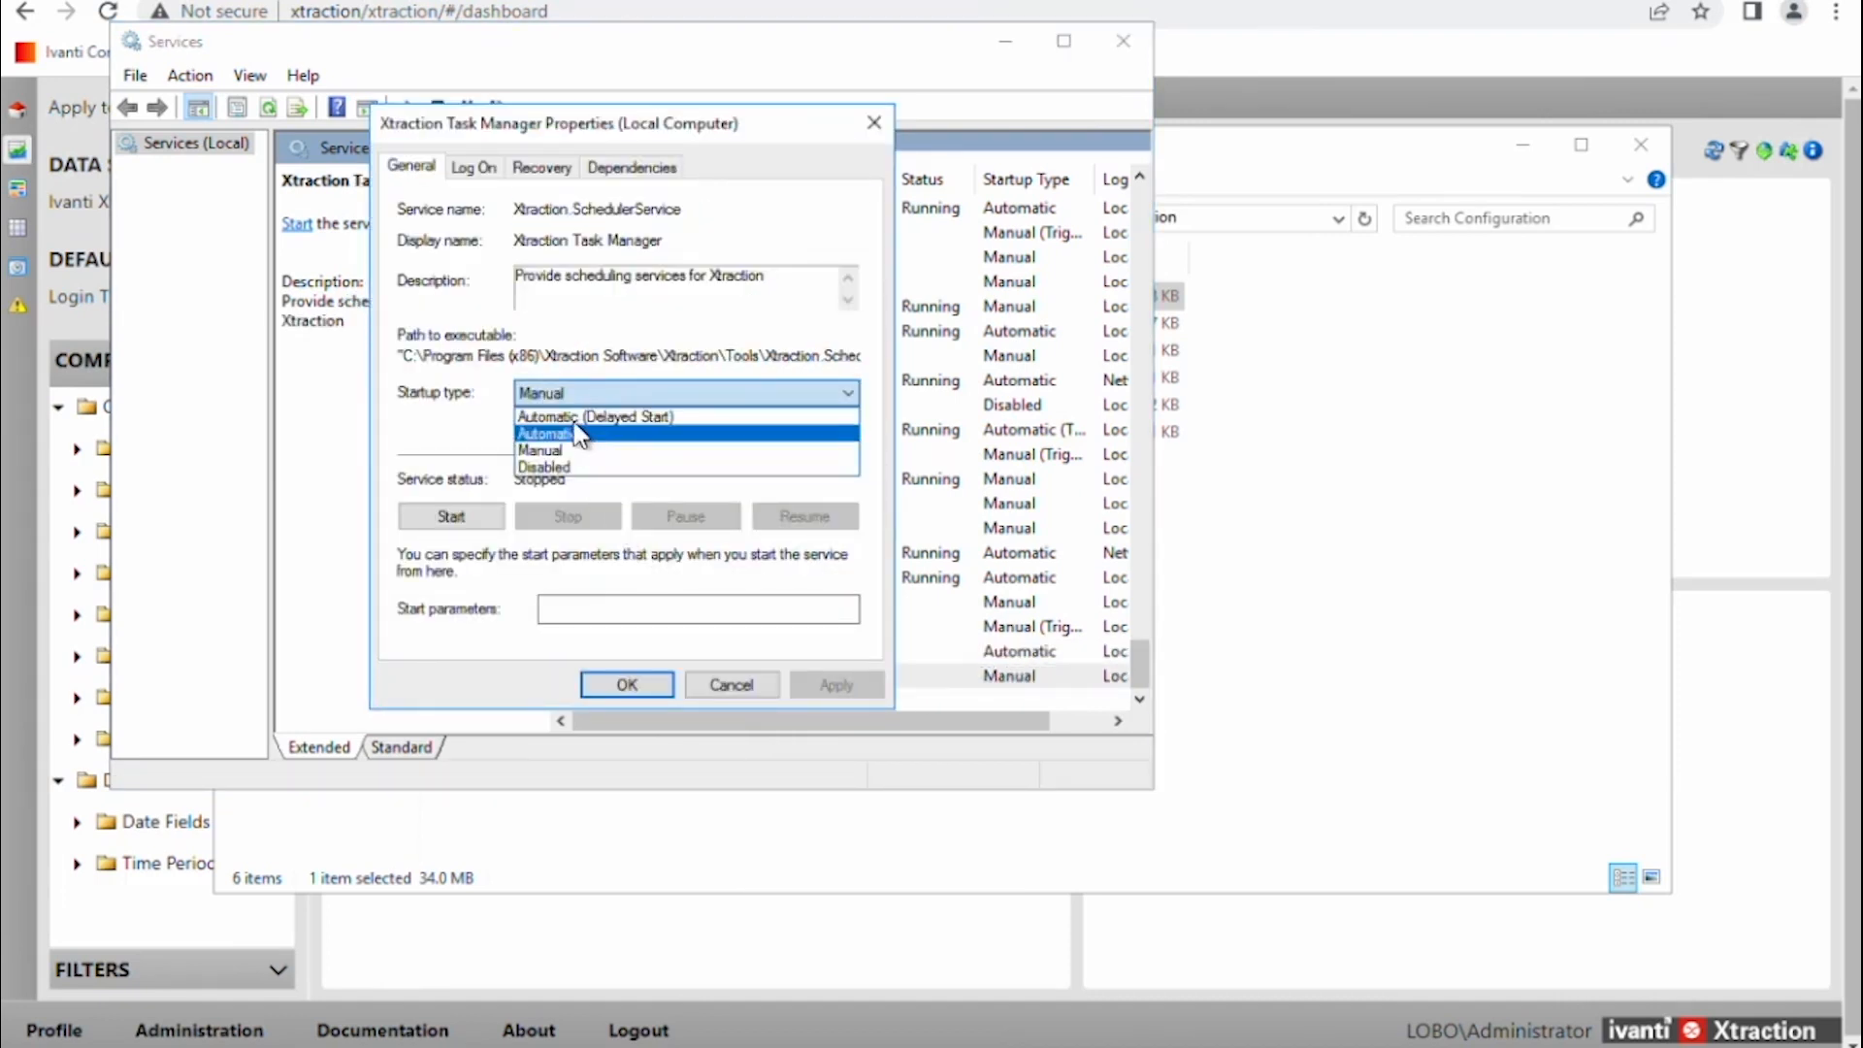
pyautogui.click(578, 433)
pyautogui.click(646, 685)
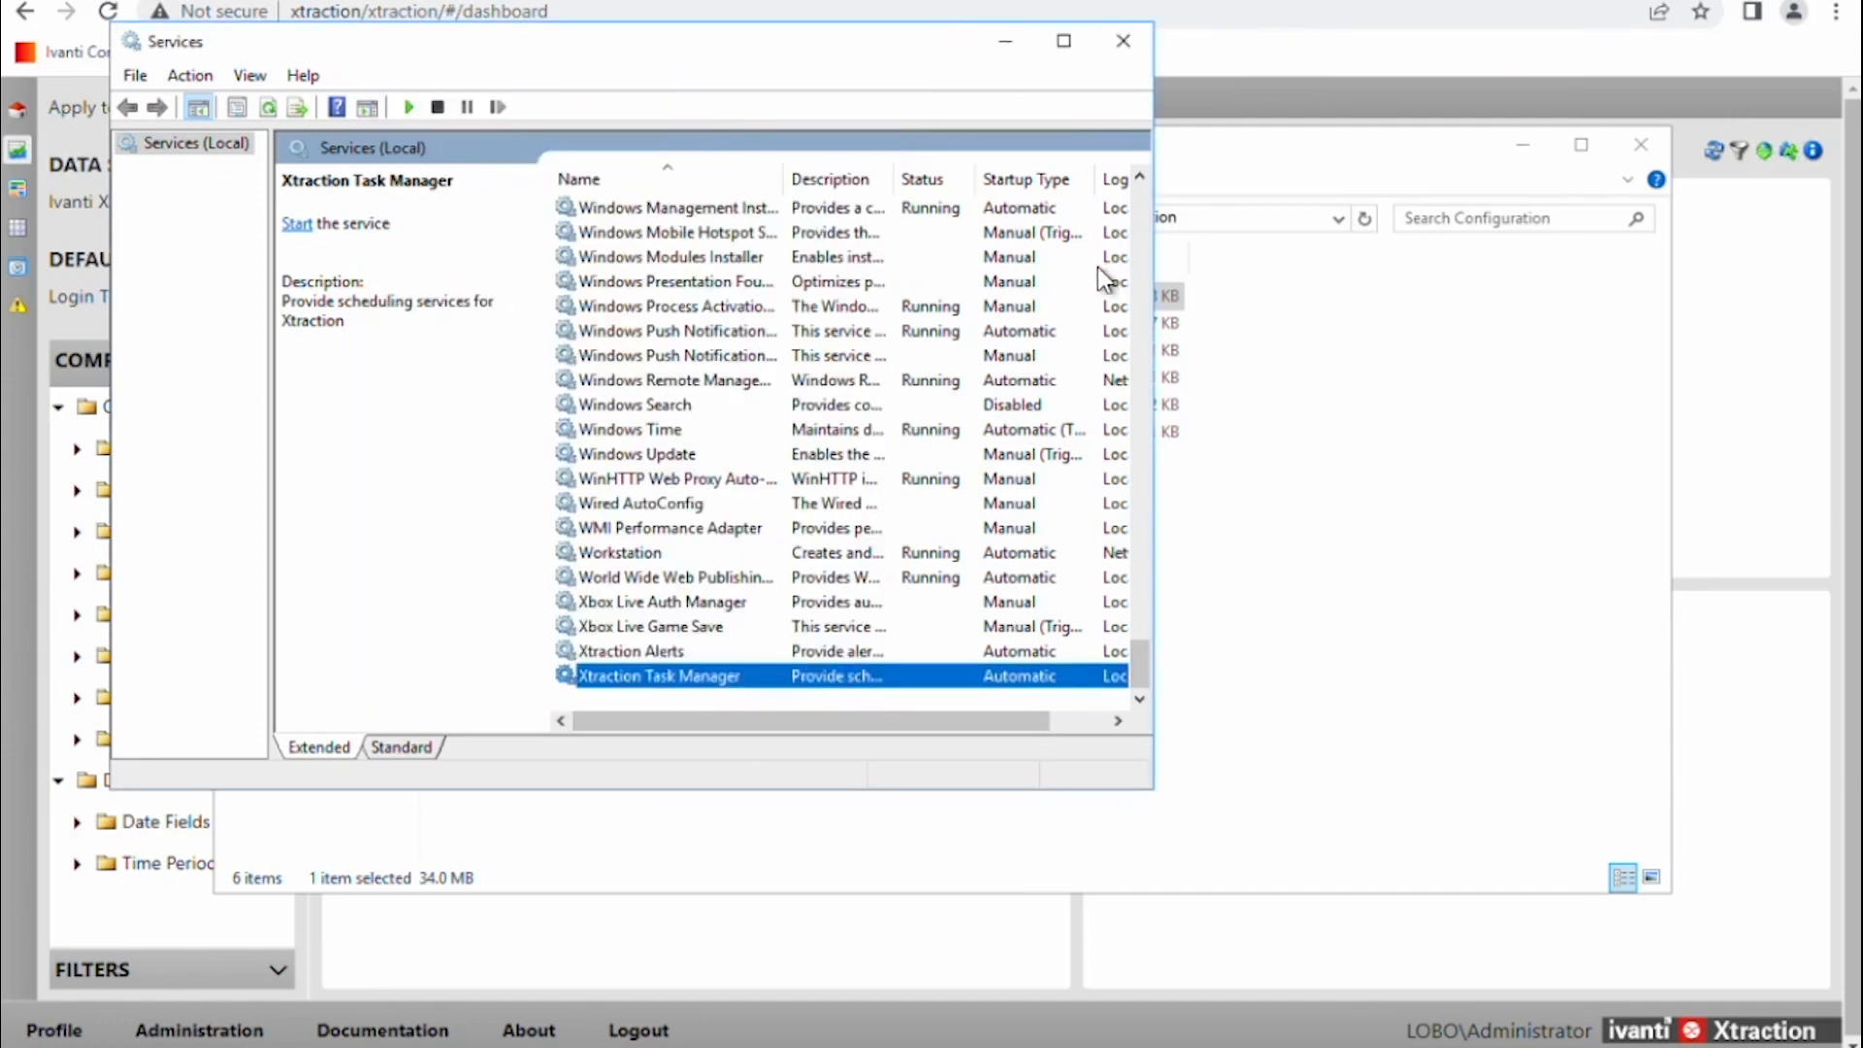
pyautogui.click(1126, 43)
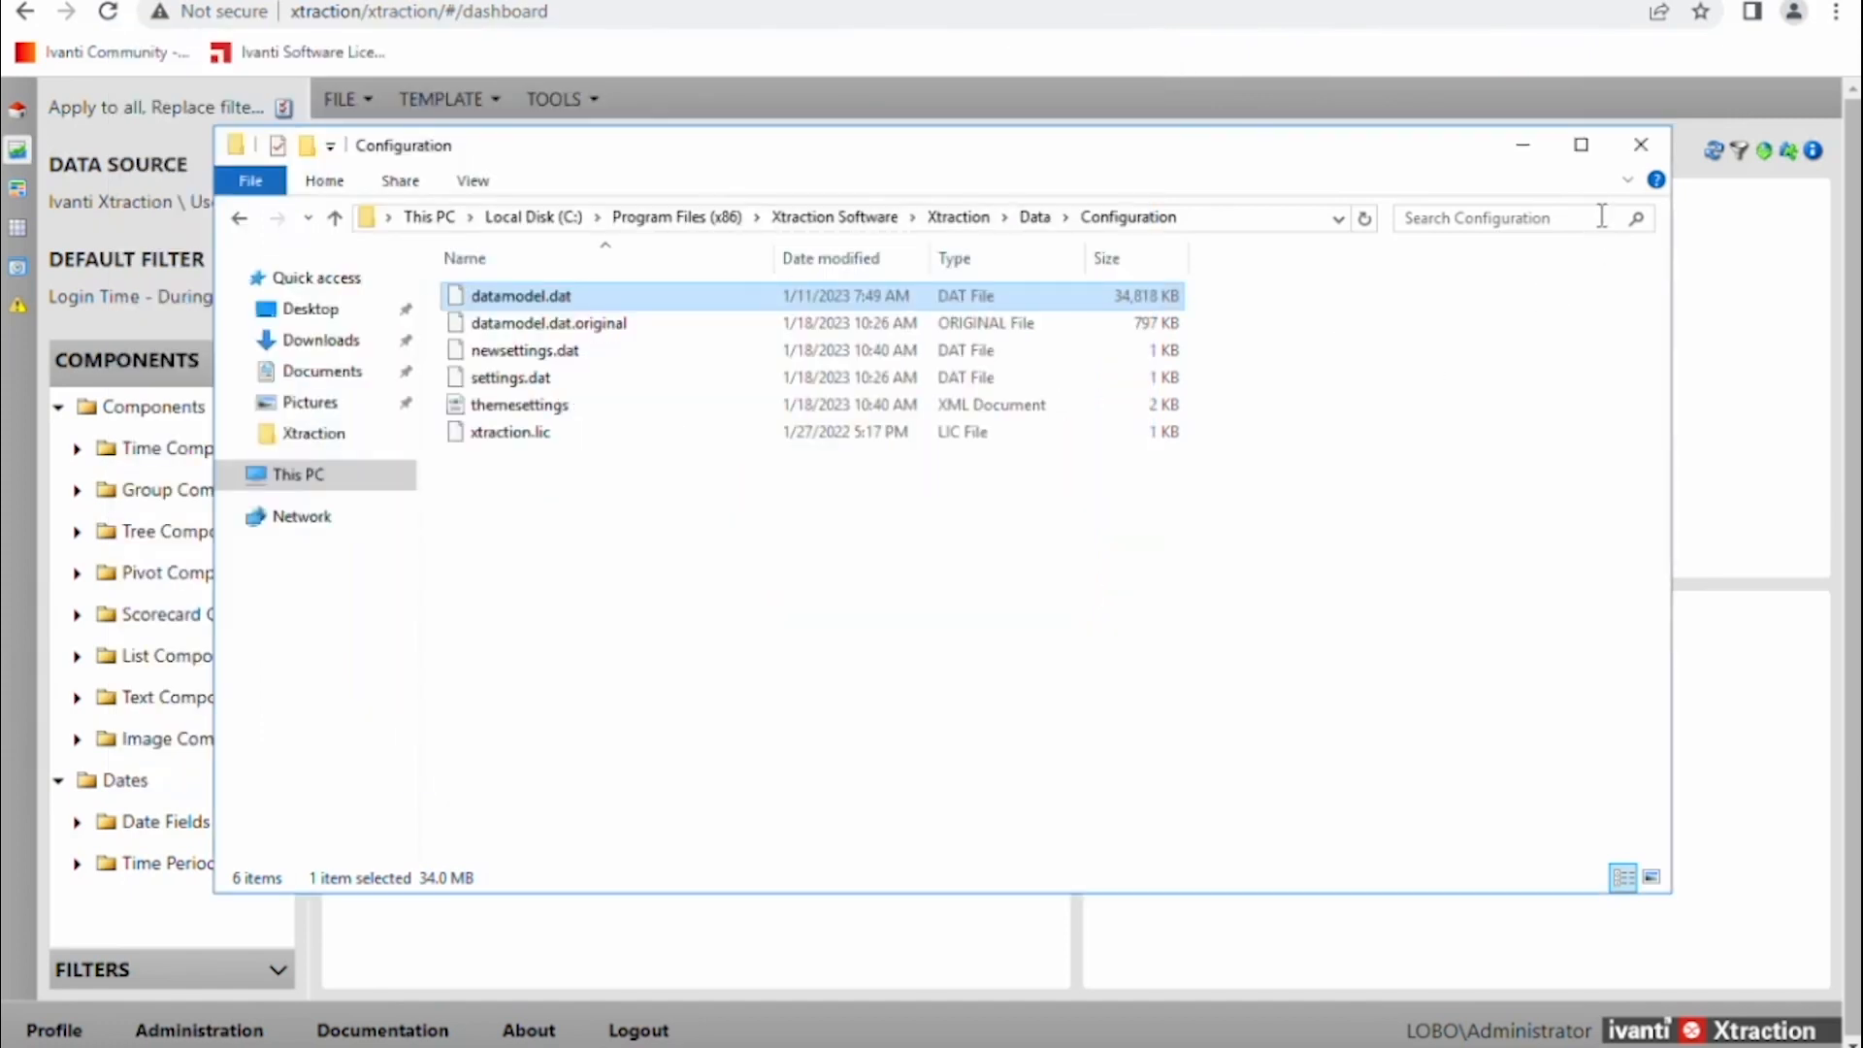
pyautogui.click(1640, 147)
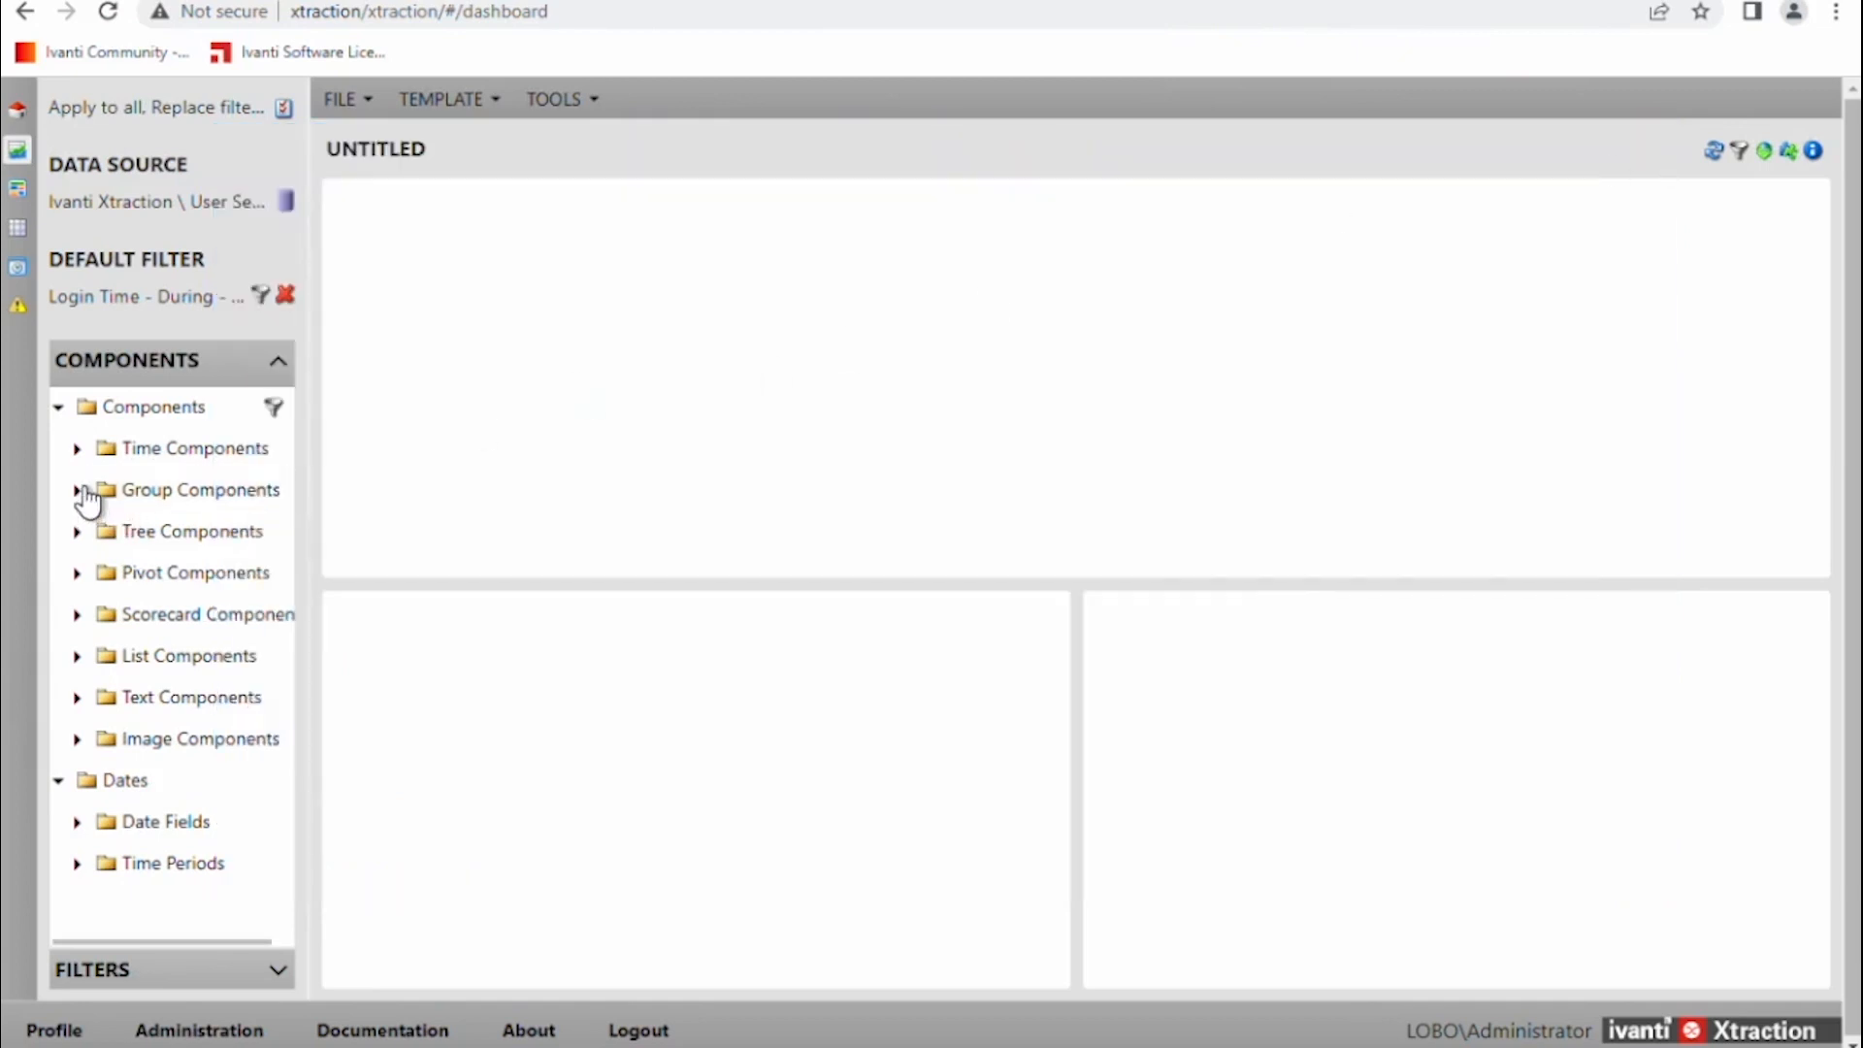